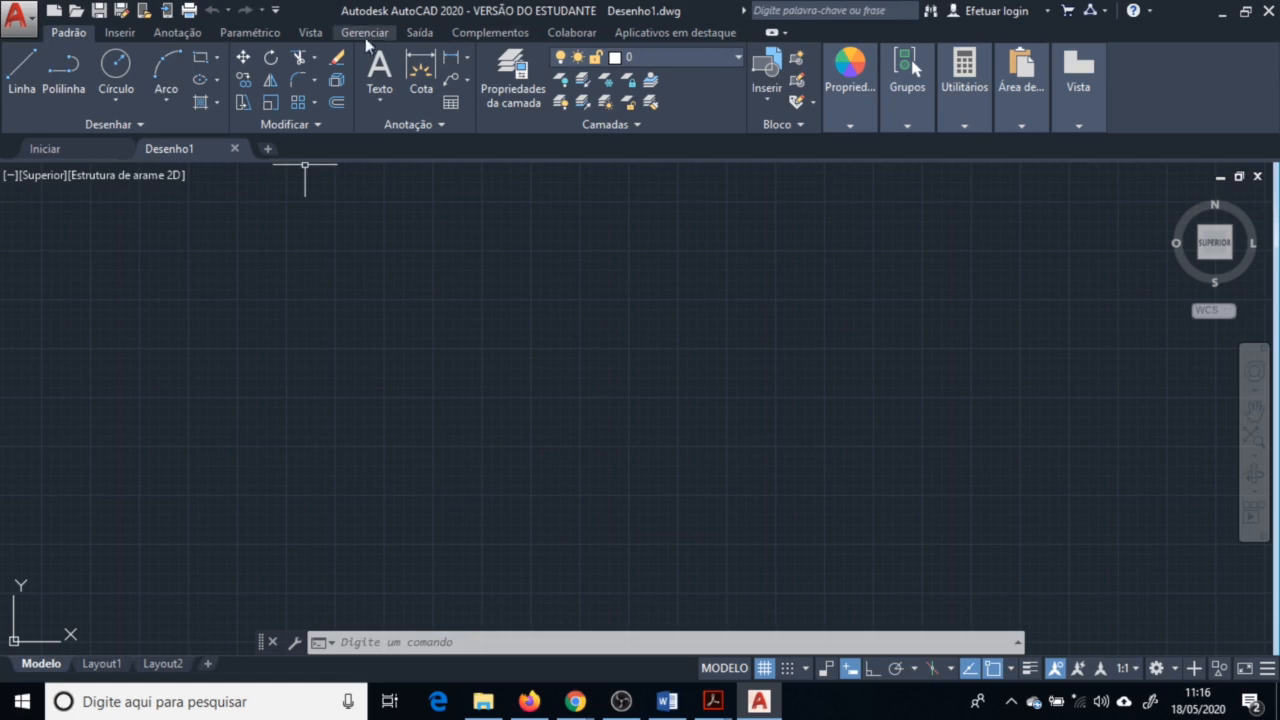
Show the menu bar from the Quick Access Toolbar customization options
{"action": "left_click", "coordinate": [276, 12]}
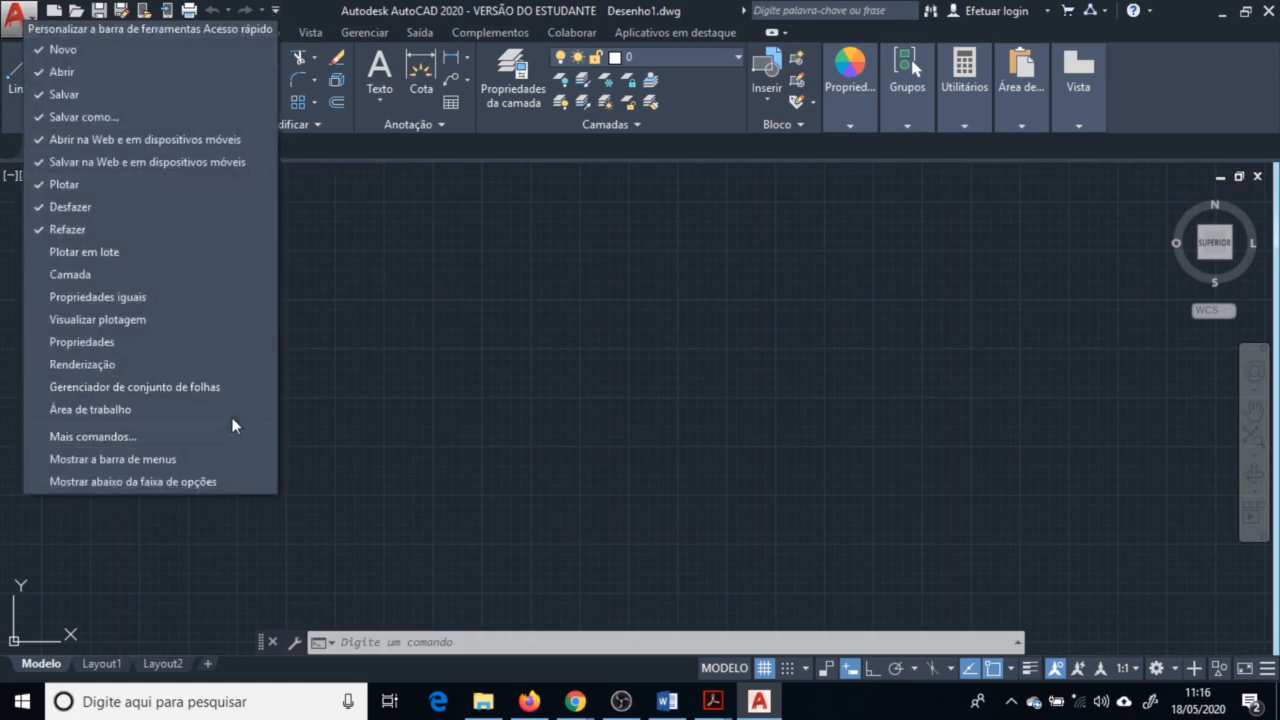
{"action": "left_click", "coordinate": [187, 461]}
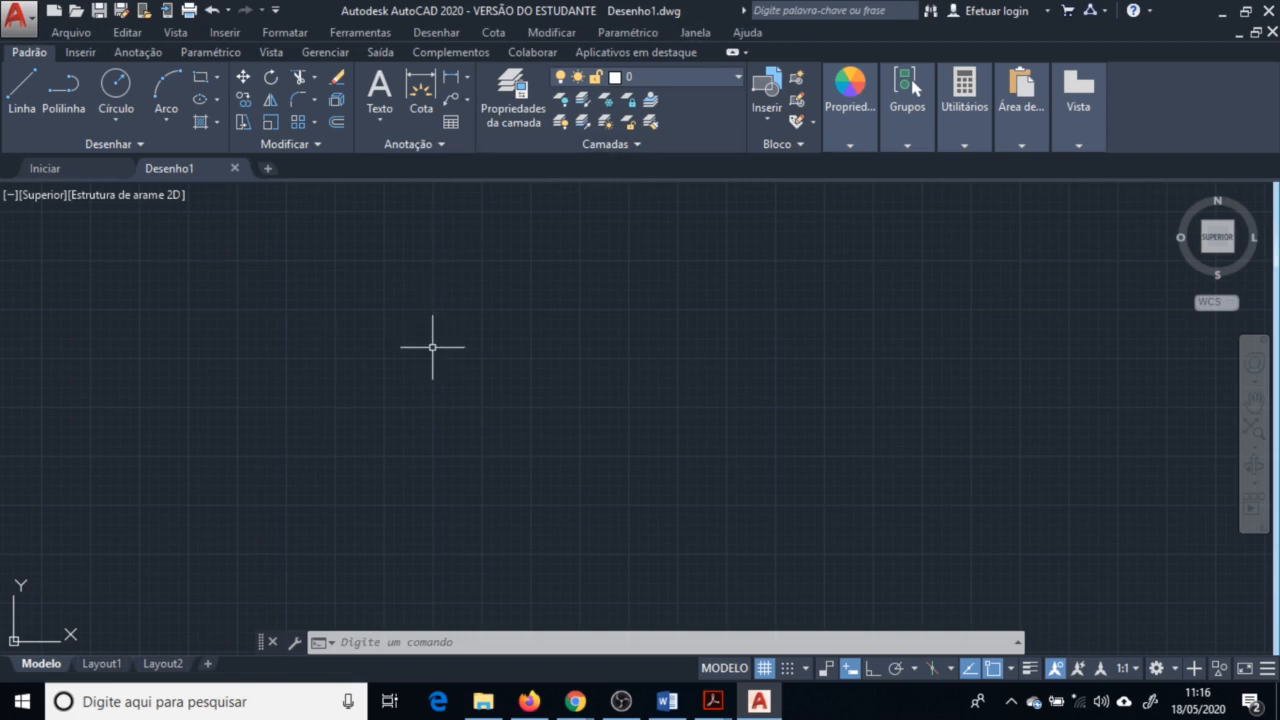
Draw a long connected chain of line segments with the Line tool forming a zigzag outline, ending the command
{"action": "left_click", "coordinate": [20, 94]}
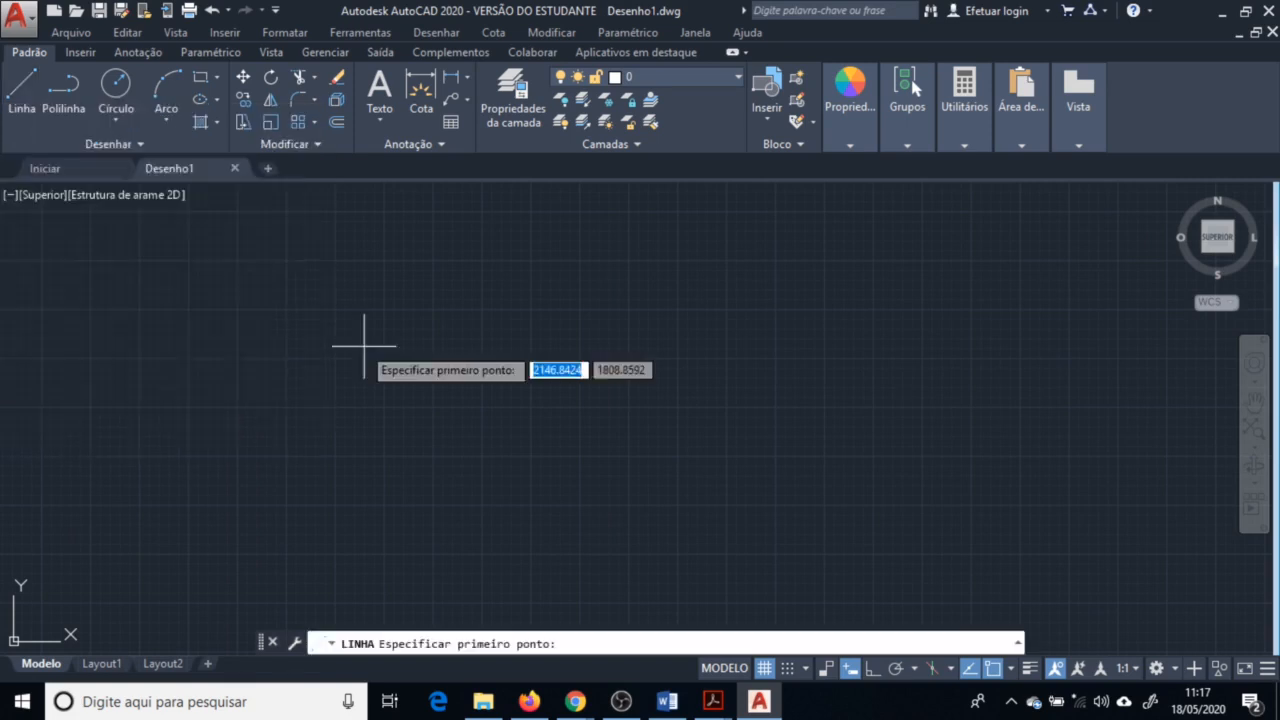
{"action": "left_click", "coordinate": [185, 376]}
{"action": "left_click", "coordinate": [236, 325]}
{"action": "left_click", "coordinate": [326, 385]}
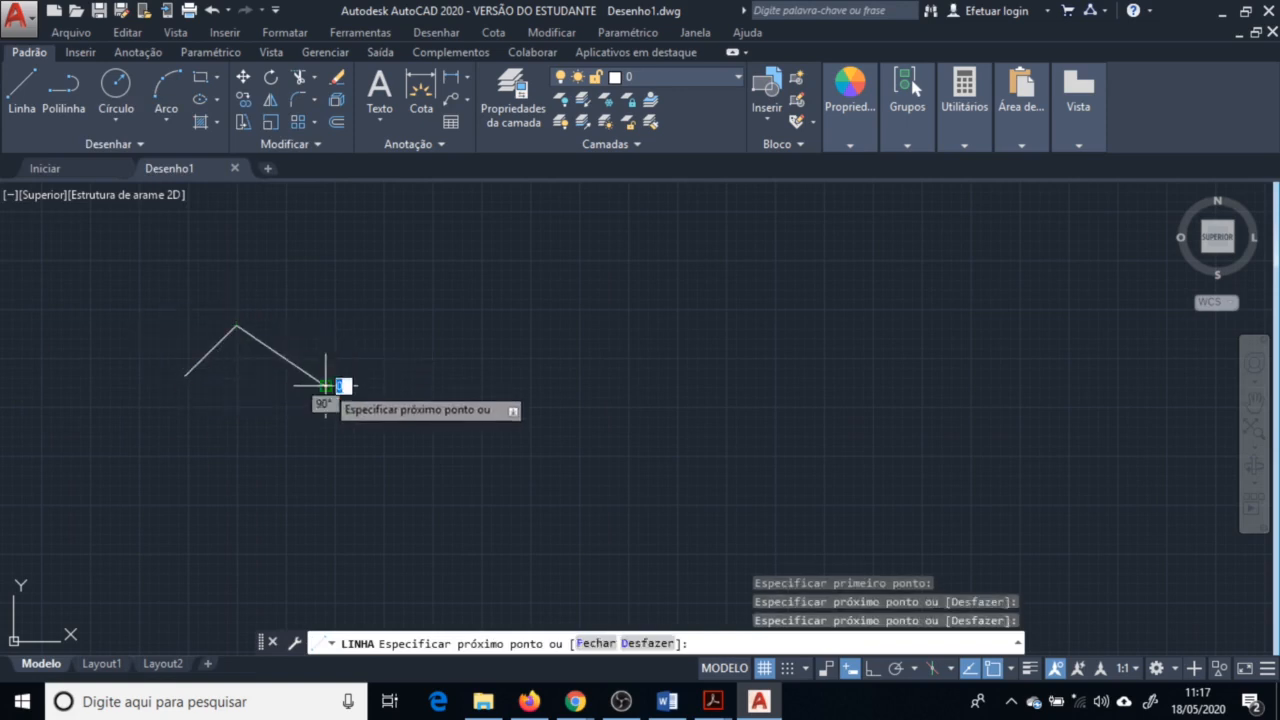
{"action": "left_click", "coordinate": [377, 306]}
{"action": "left_click", "coordinate": [465, 376]}
{"action": "left_click", "coordinate": [752, 341]}
{"action": "left_click", "coordinate": [762, 451]}
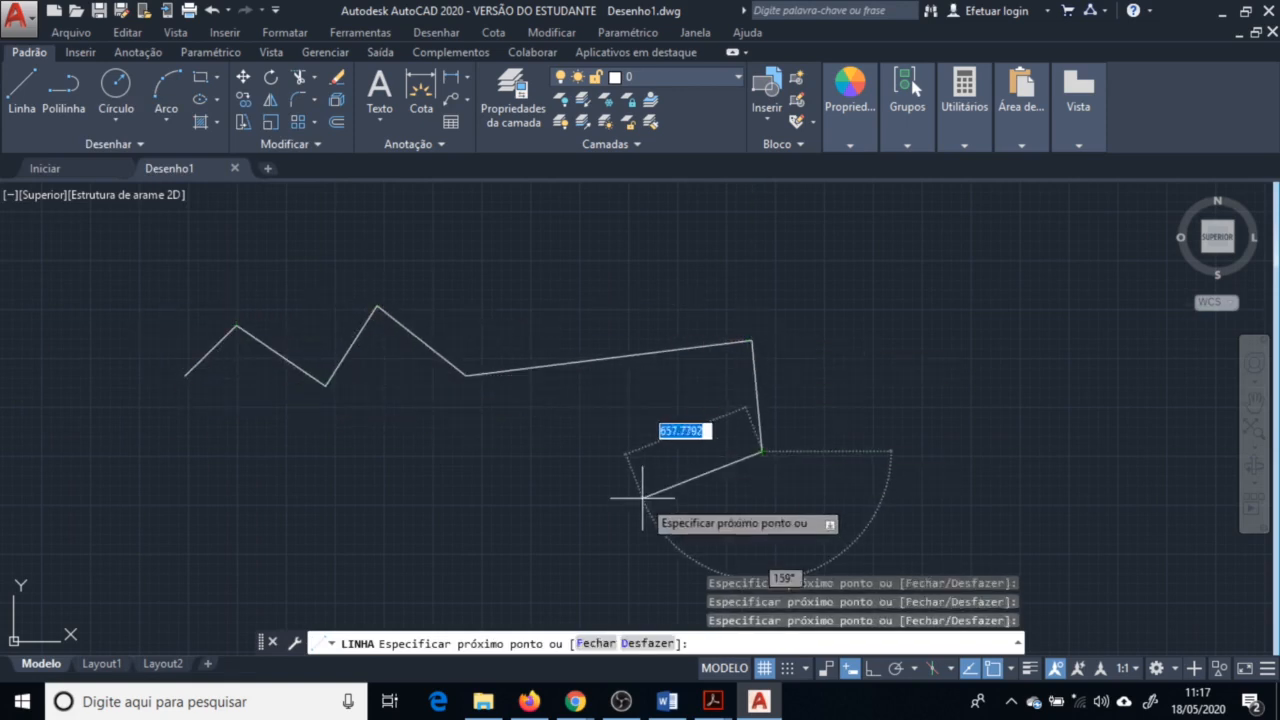
{"action": "left_click", "coordinate": [642, 498]}
{"action": "left_click", "coordinate": [597, 465]}
{"action": "left_click", "coordinate": [421, 497]}
{"action": "left_click", "coordinate": [421, 437]}
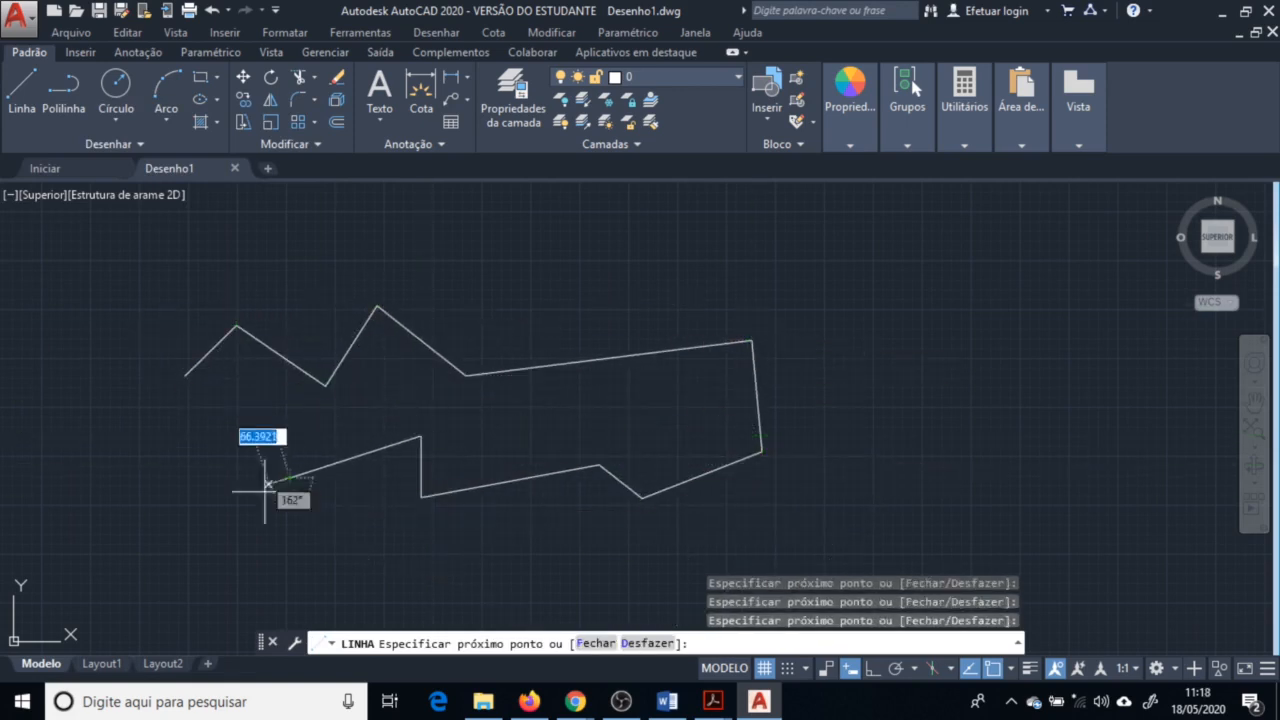
{"action": "left_click", "coordinate": [289, 477]}
{"action": "left_click", "coordinate": [13, 345]}
{"action": "left_click", "coordinate": [150, 299]}
{"action": "left_click", "coordinate": [245, 255]}
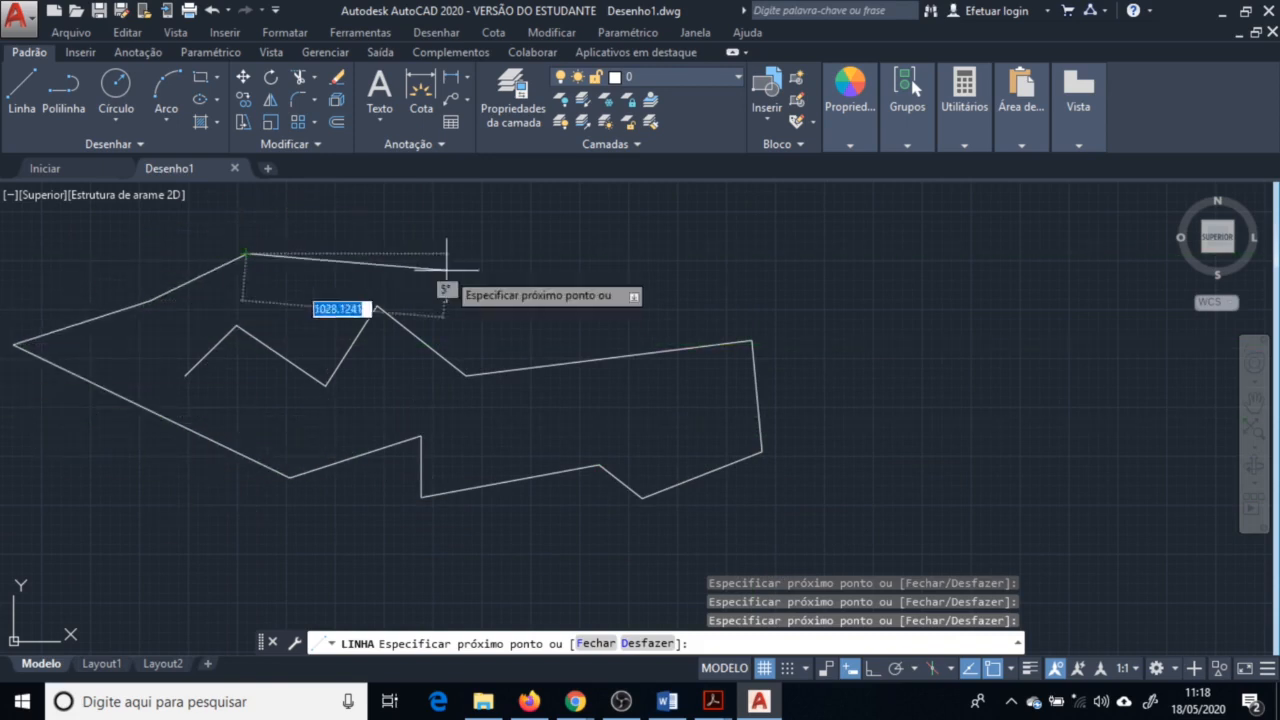
{"action": "left_click", "coordinate": [447, 270]}
{"action": "left_click", "coordinate": [598, 271]}
{"action": "left_click", "coordinate": [686, 301]}
{"action": "left_click", "coordinate": [836, 261]}
{"action": "left_click", "coordinate": [866, 326]}
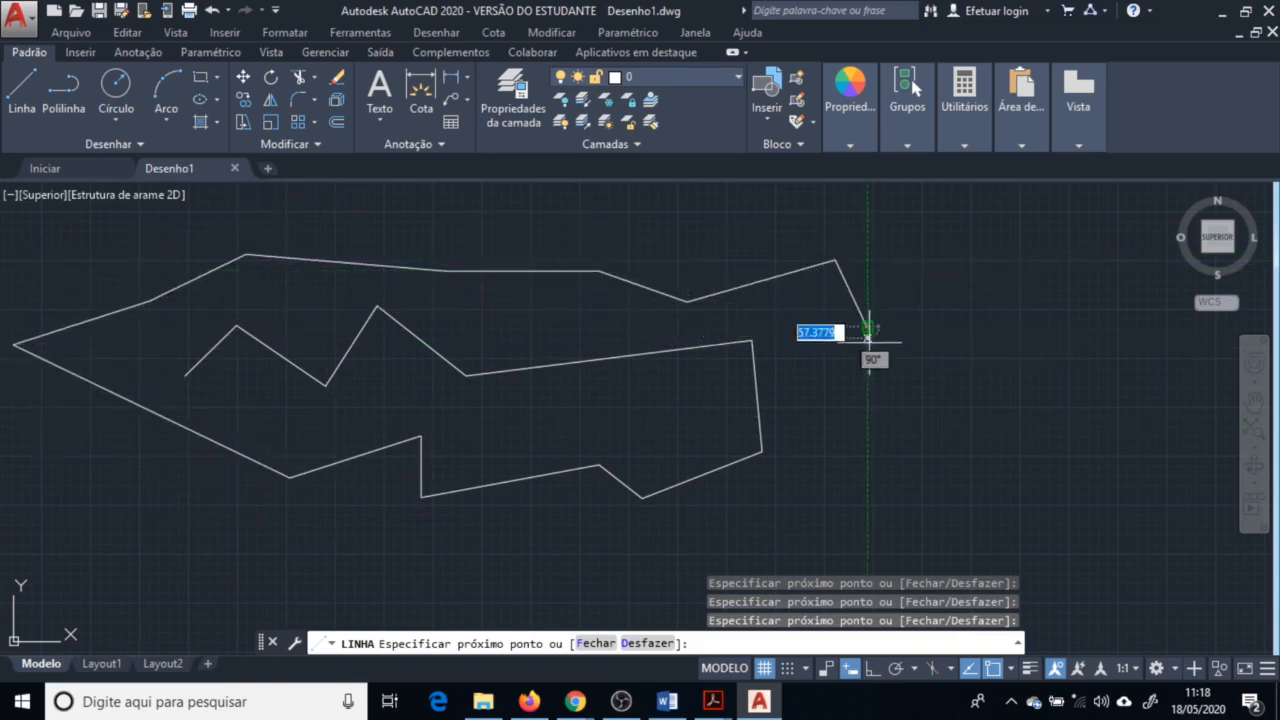
{"action": "left_click", "coordinate": [866, 395]}
{"action": "left_click", "coordinate": [787, 467]}
{"action": "left_click", "coordinate": [773, 480]}
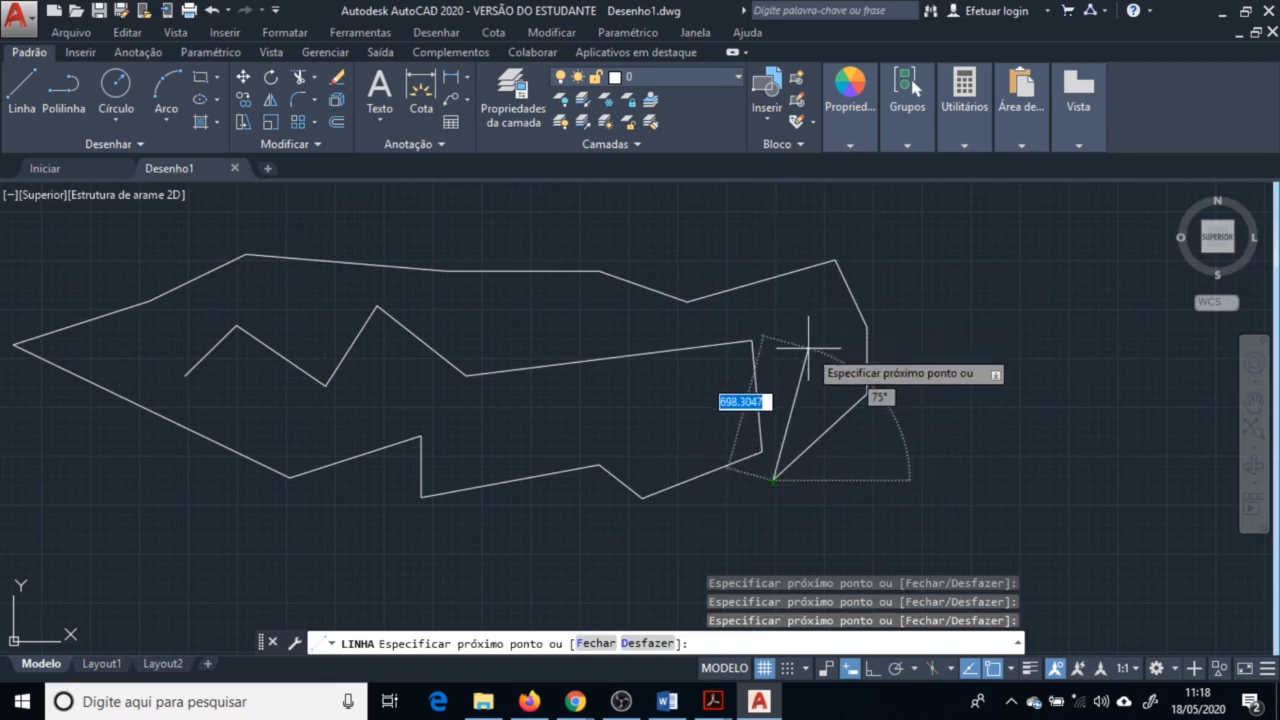
{"action": "key", "text": "Escape"}
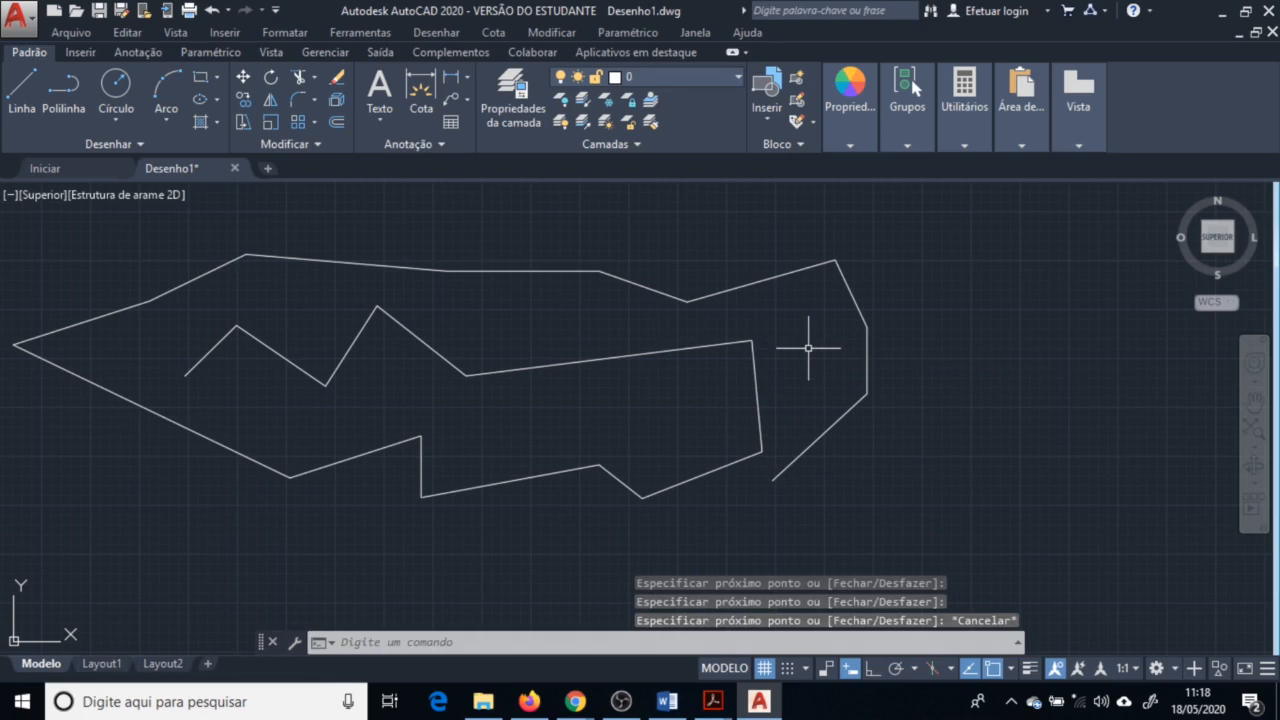
Repeat the Line command and draw three more segments starting from the previous chain's end point
{"action": "key", "text": "Return"}
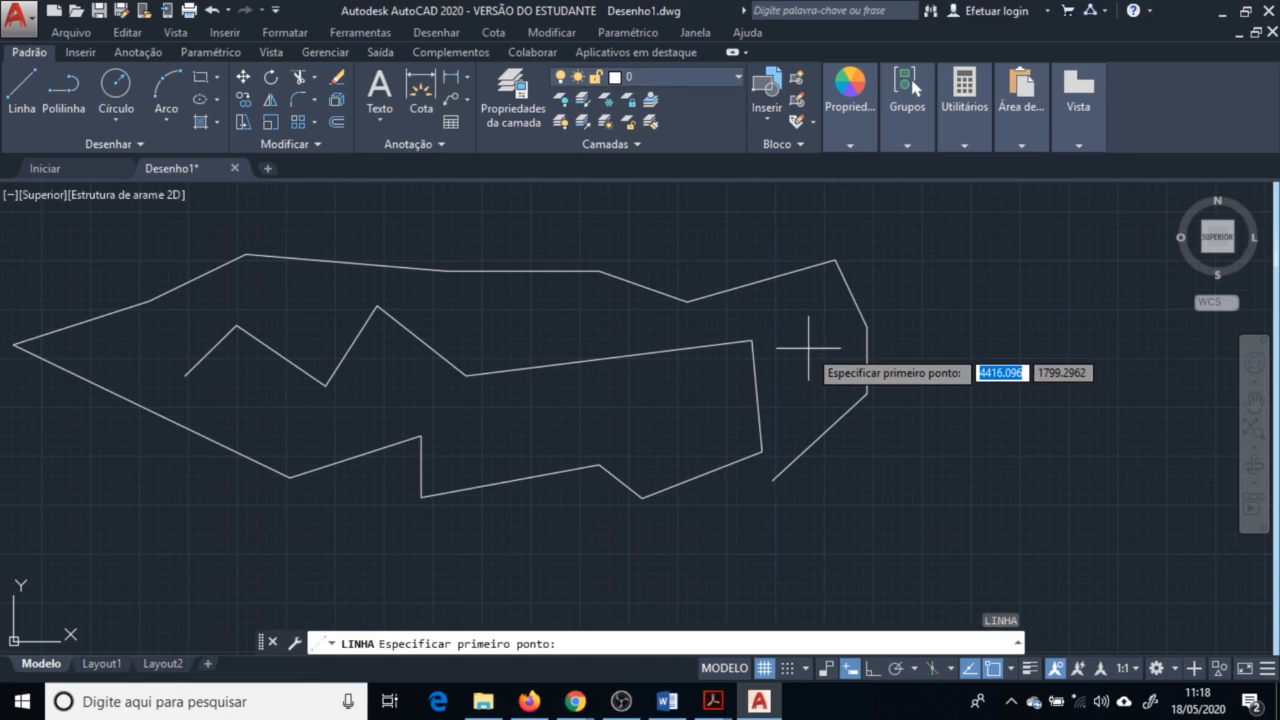
{"action": "left_click", "coordinate": [773, 480]}
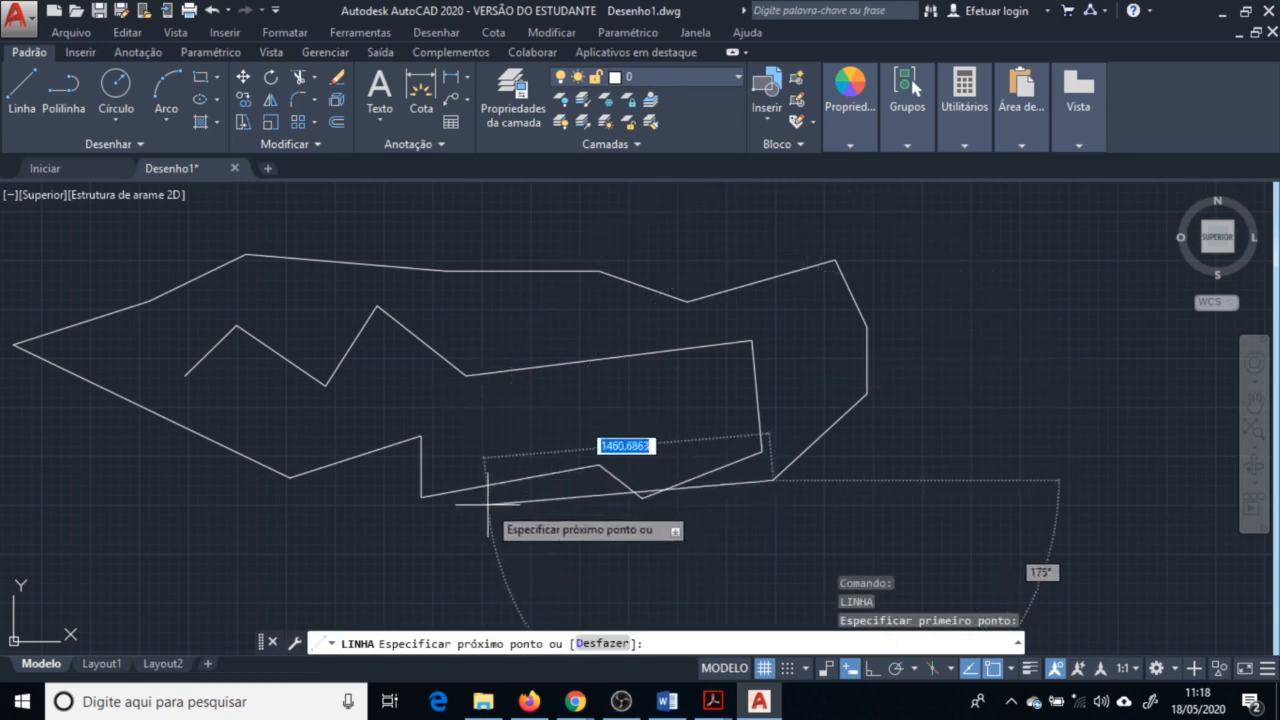
{"action": "left_click", "coordinate": [511, 409]}
{"action": "left_click", "coordinate": [317, 538]}
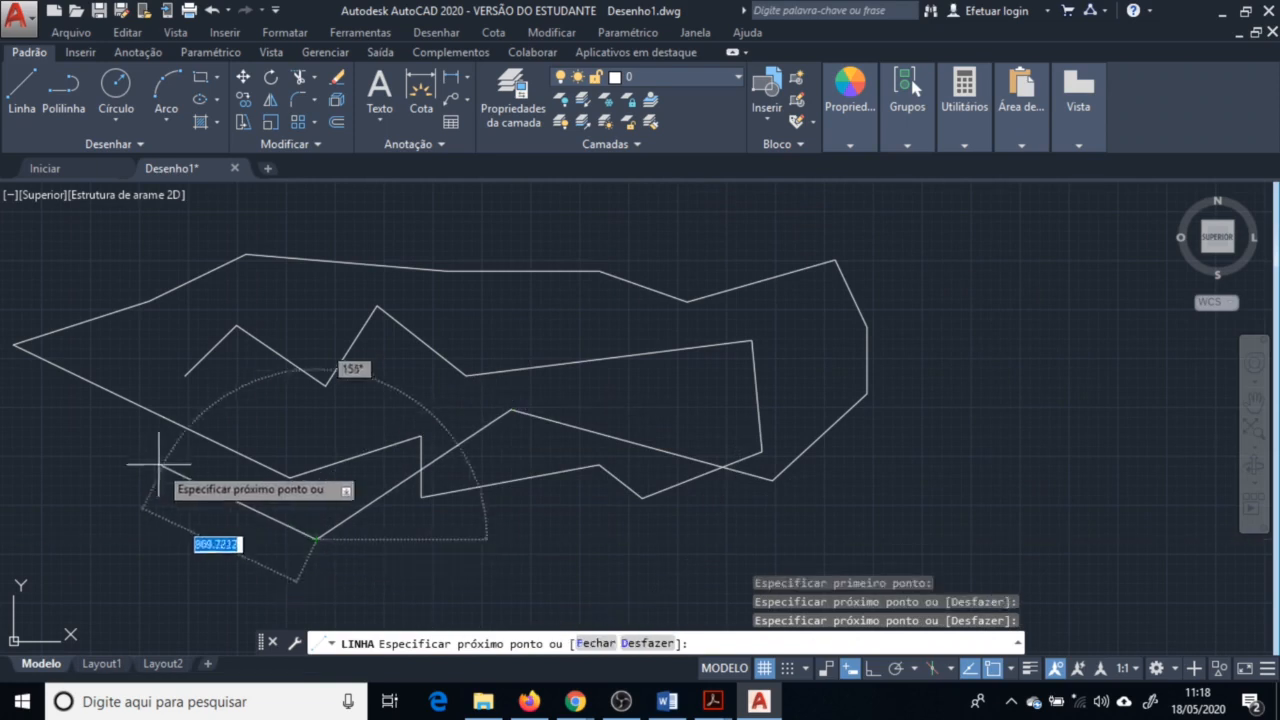
{"action": "left_click", "coordinate": [152, 461]}
{"action": "key", "text": "Return"}
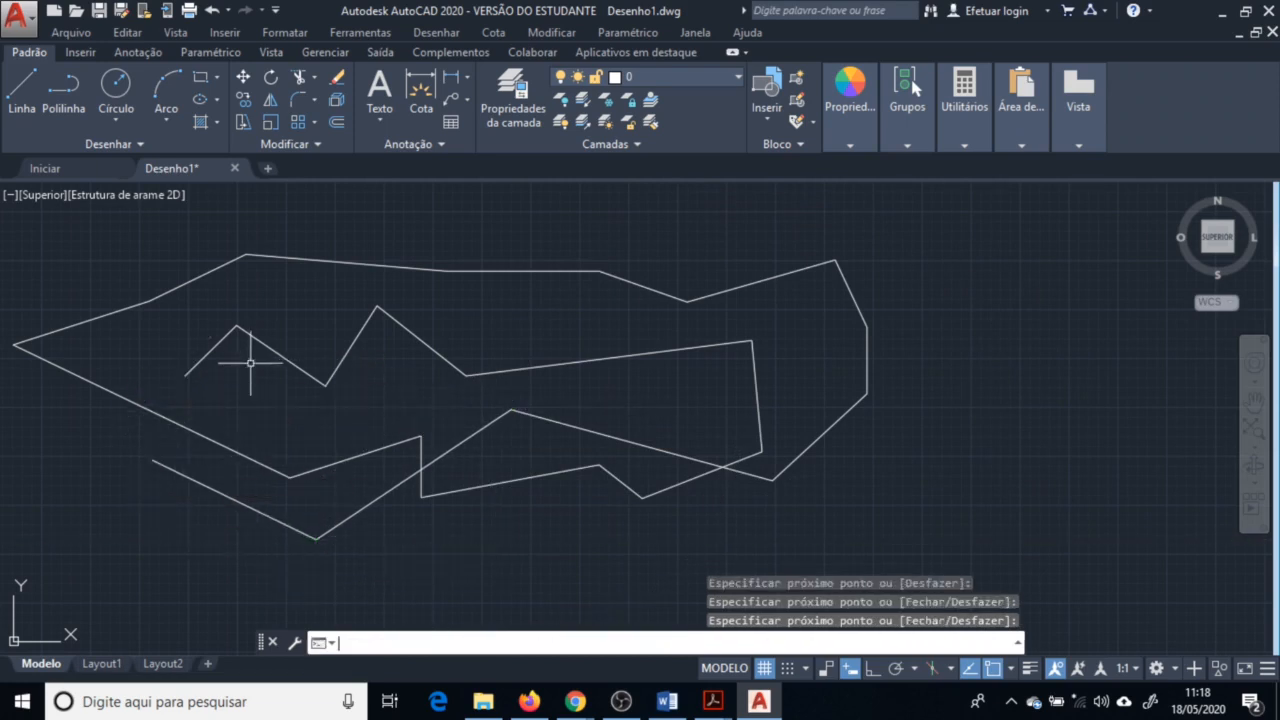
{"action": "left_click", "coordinate": [22, 100]}
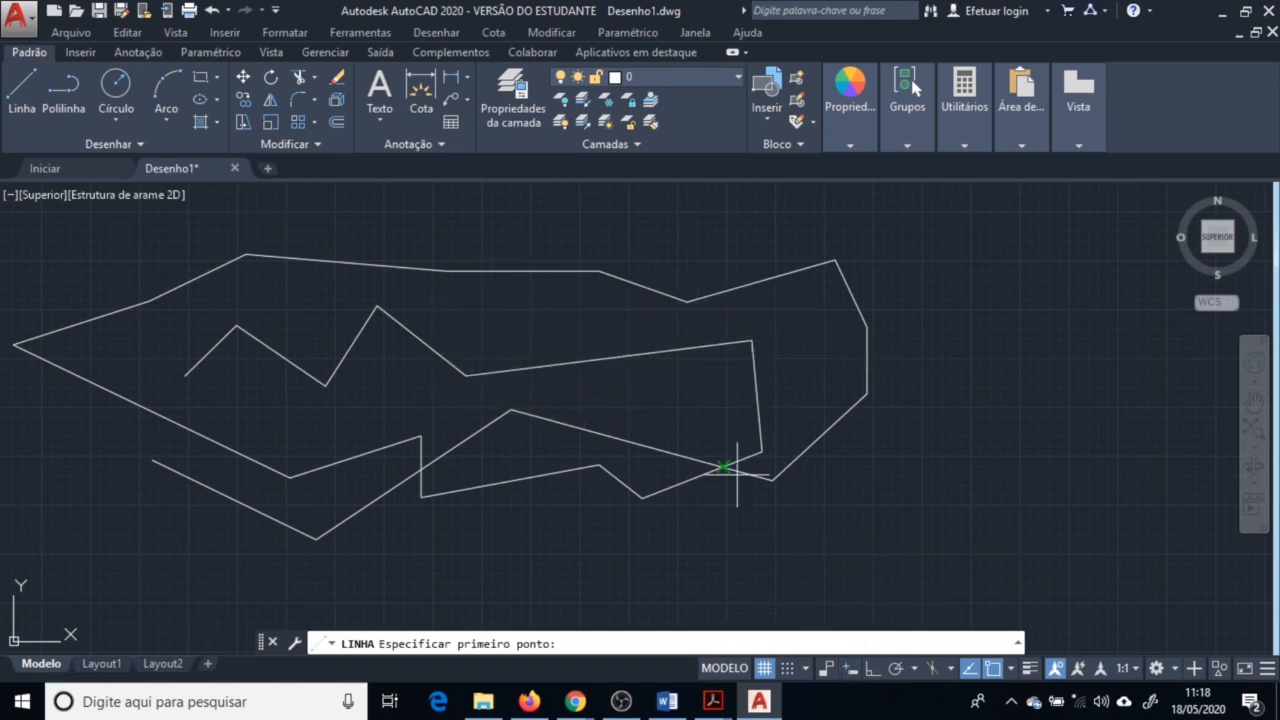
{"action": "left_click", "coordinate": [849, 670]}
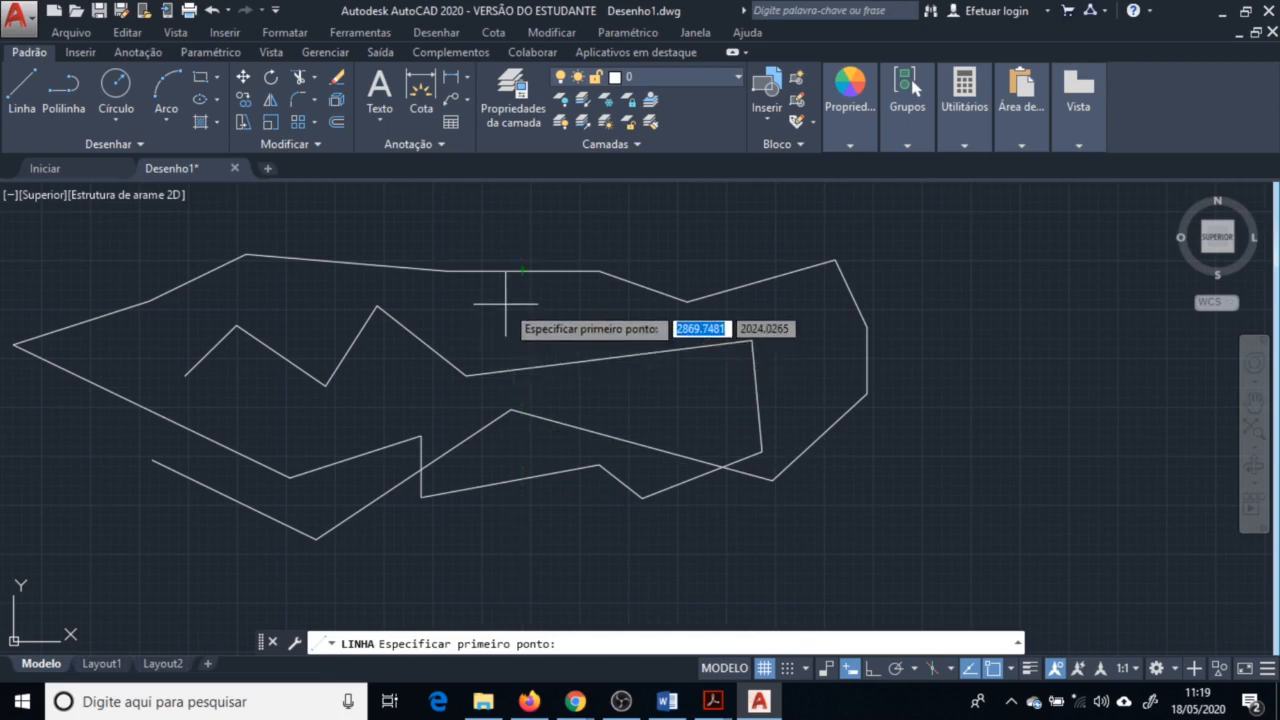
{"action": "key", "text": "Escape"}
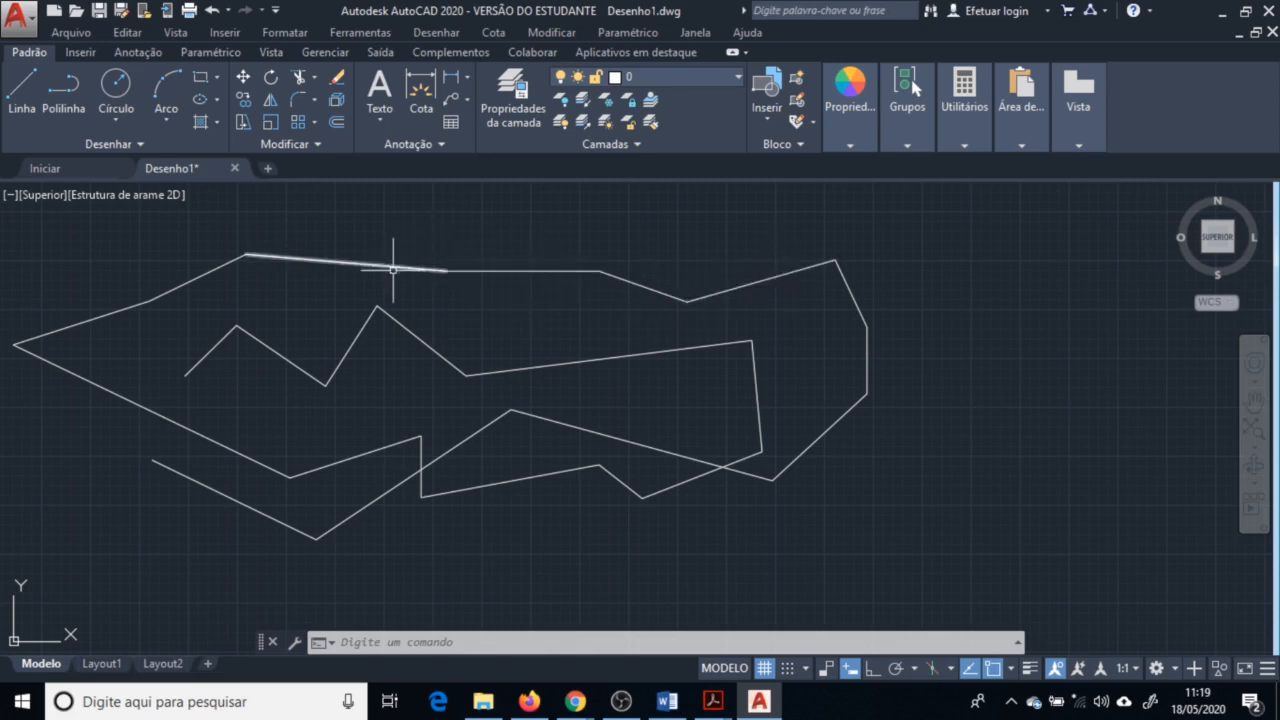
Select several individual line segments of the outline one by one to inspect them as separate objects
{"action": "left_click", "coordinate": [767, 278]}
{"action": "left_click", "coordinate": [855, 300]}
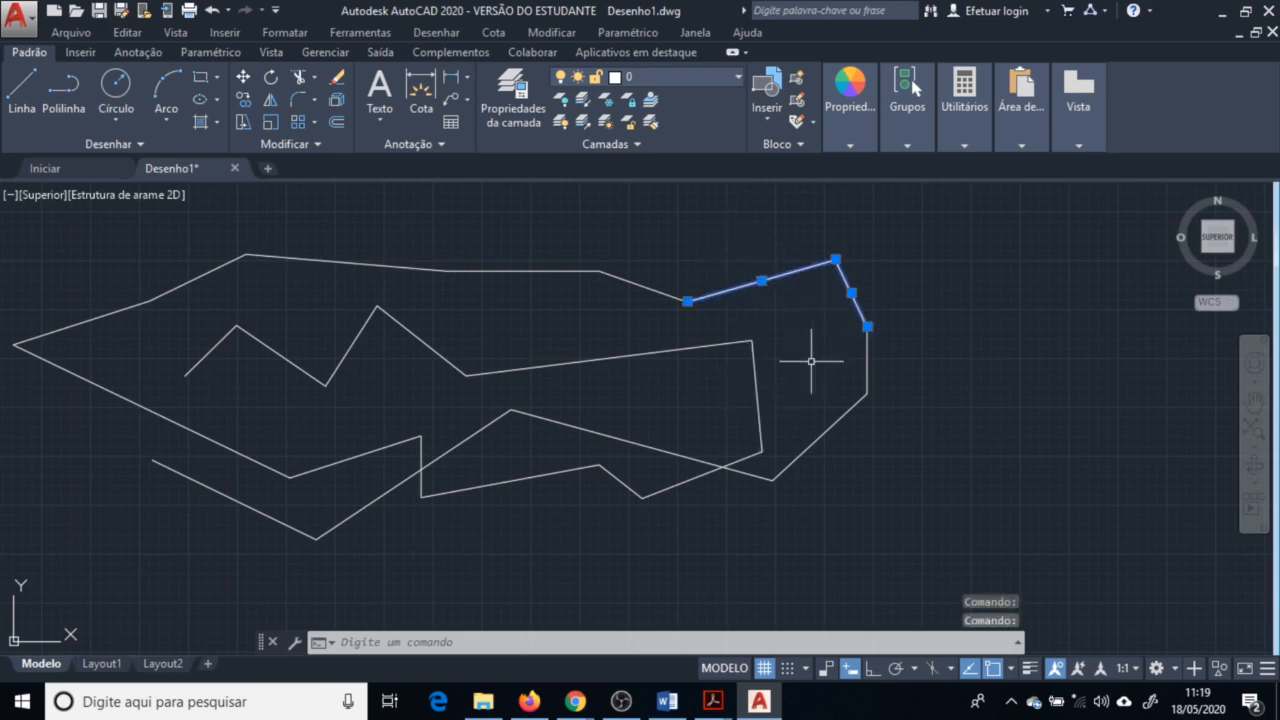
{"action": "left_click", "coordinate": [487, 435]}
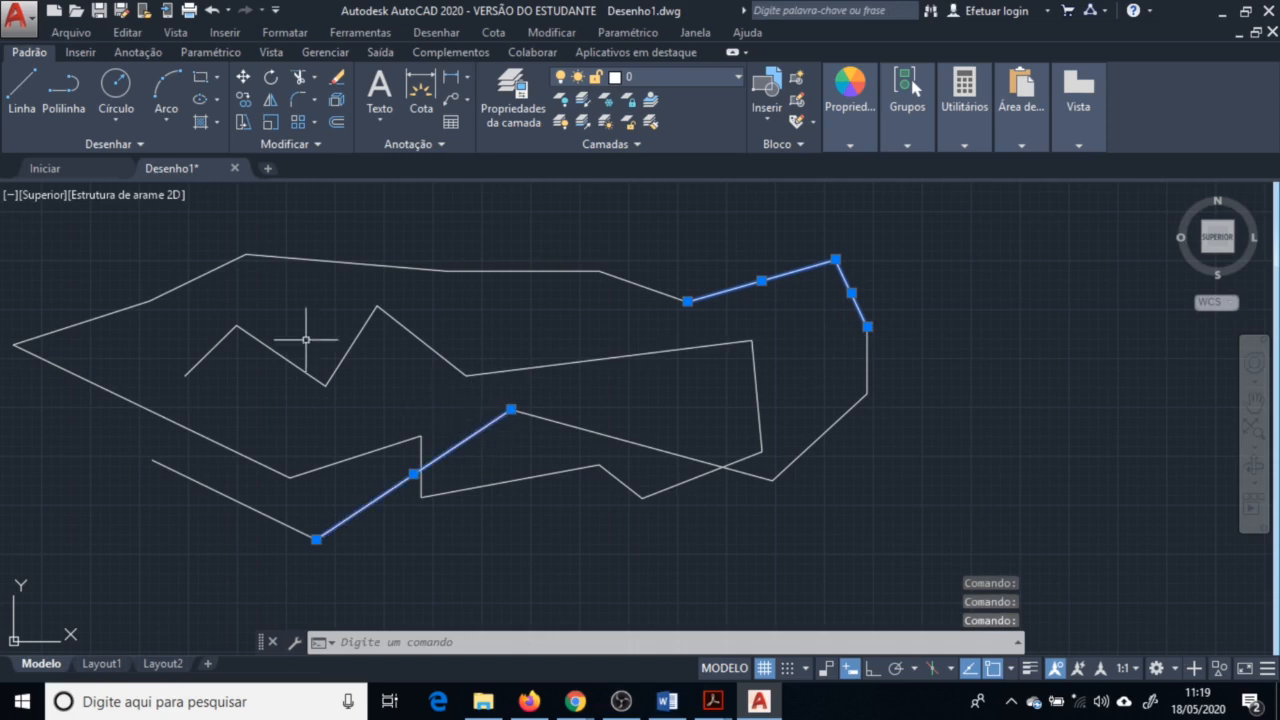
{"action": "left_click", "coordinate": [343, 352]}
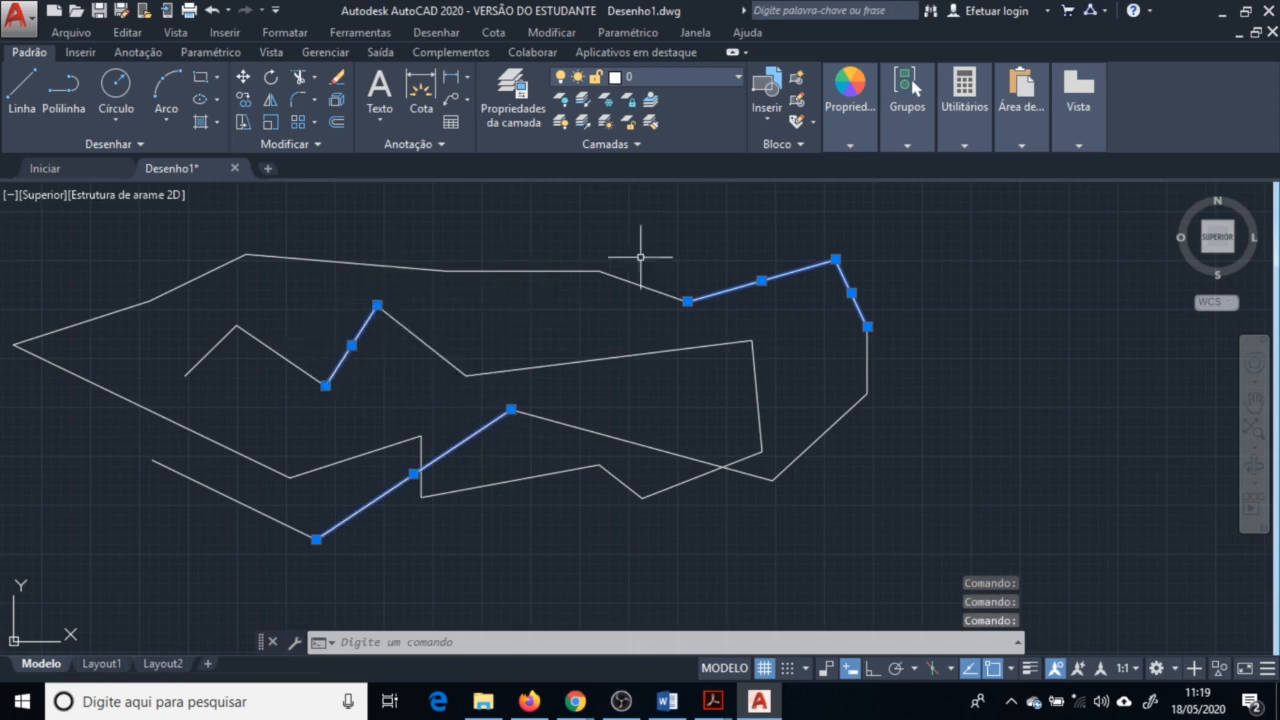
{"action": "left_click", "coordinate": [792, 274], "text": "shift"}
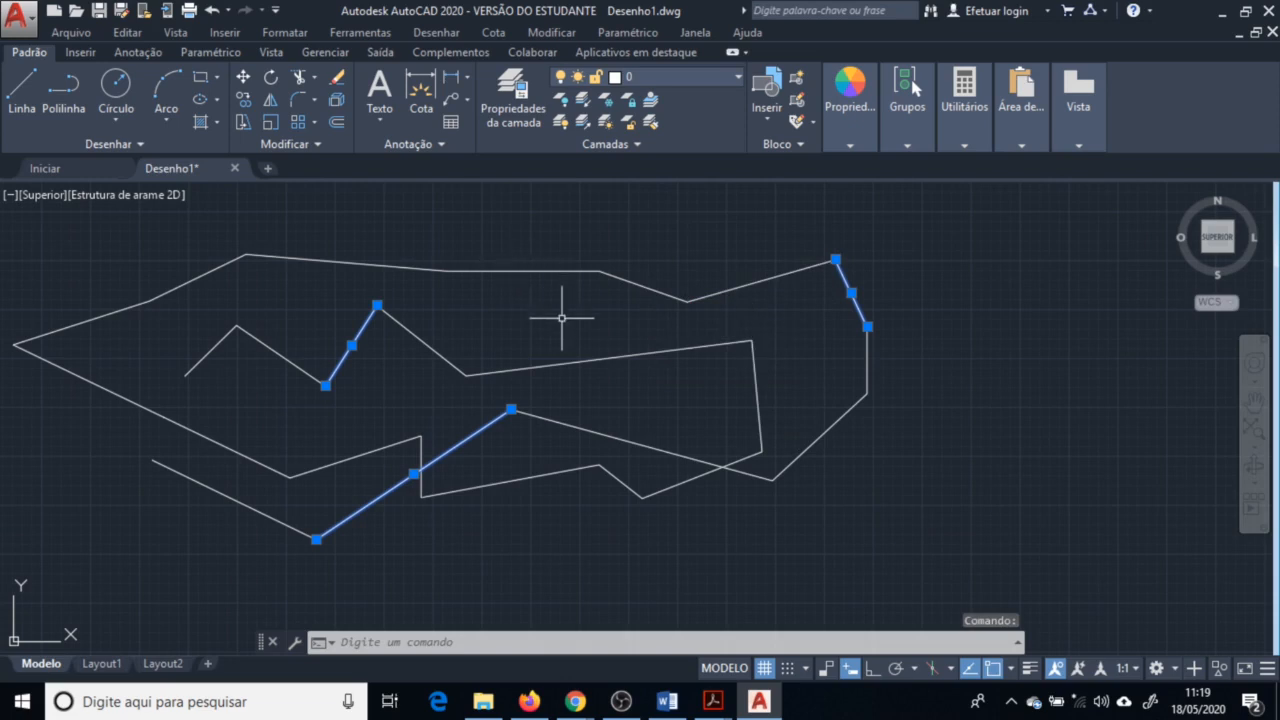
{"action": "key", "text": "Escape"}
{"action": "key", "text": "Escape"}
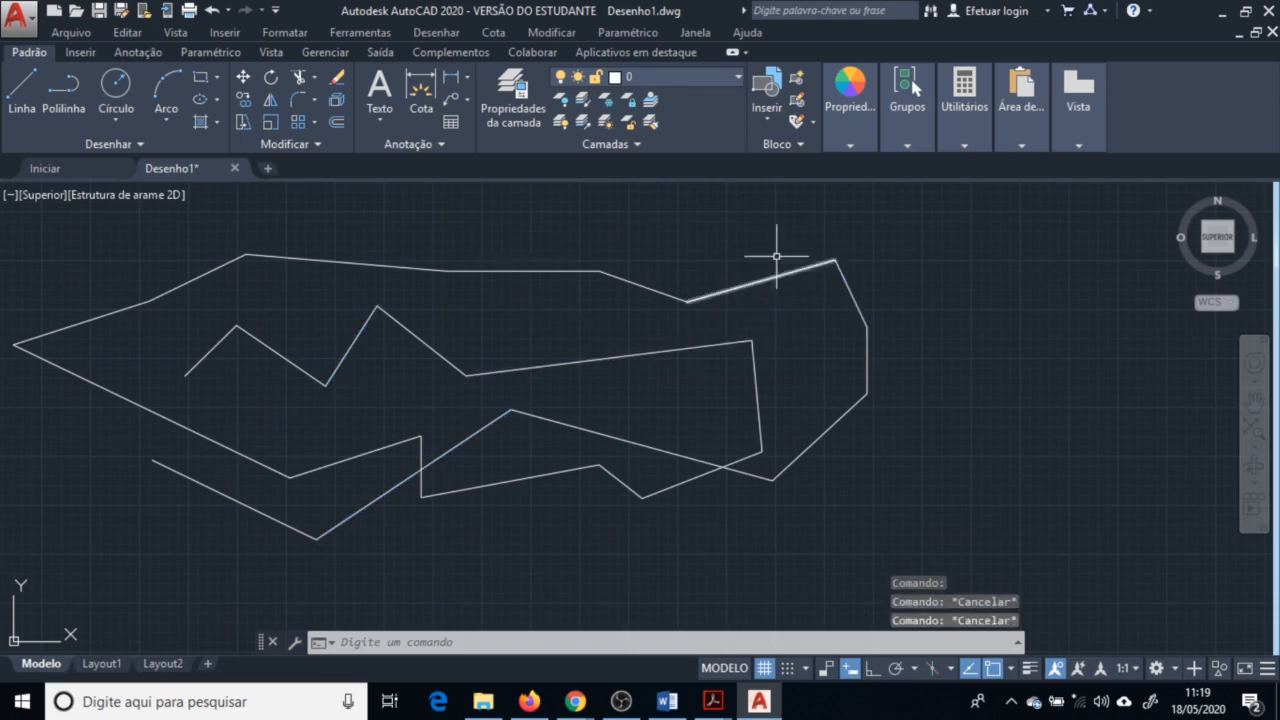
Select groups of segments with window and crossing selections to examine how the lines are picked
{"action": "left_click", "coordinate": [936, 218]}
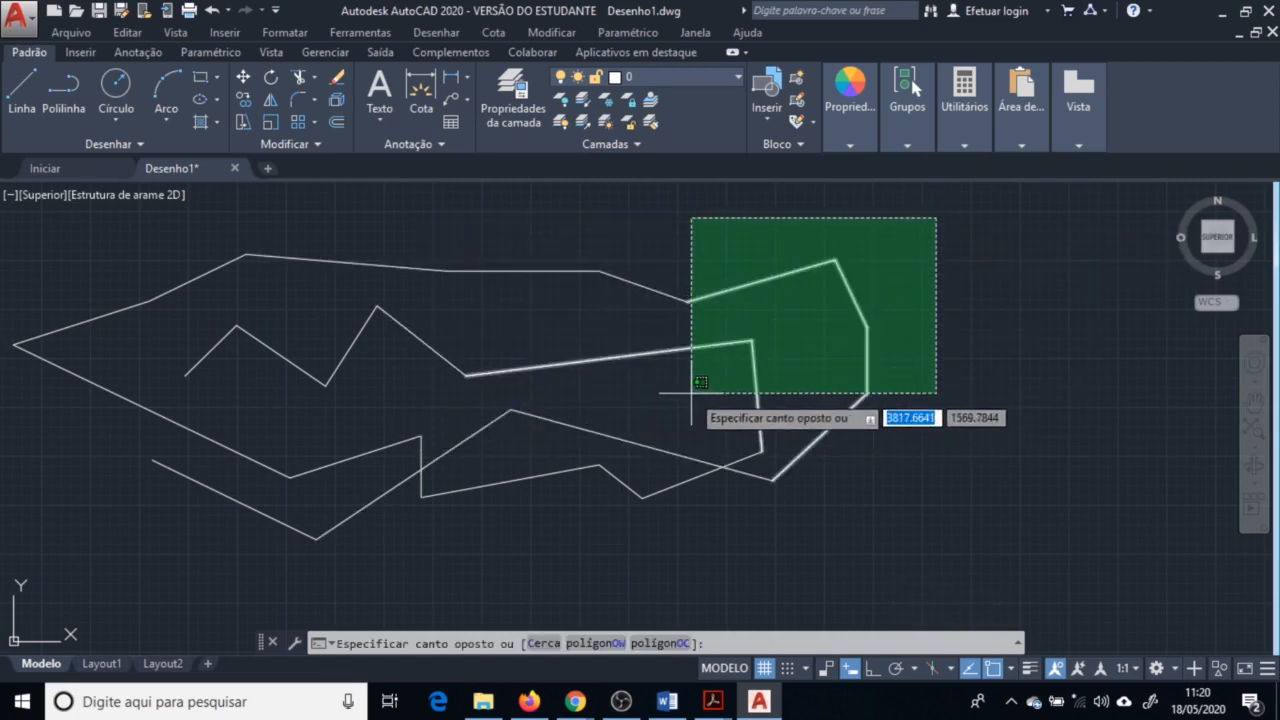
{"action": "left_click", "coordinate": [623, 403]}
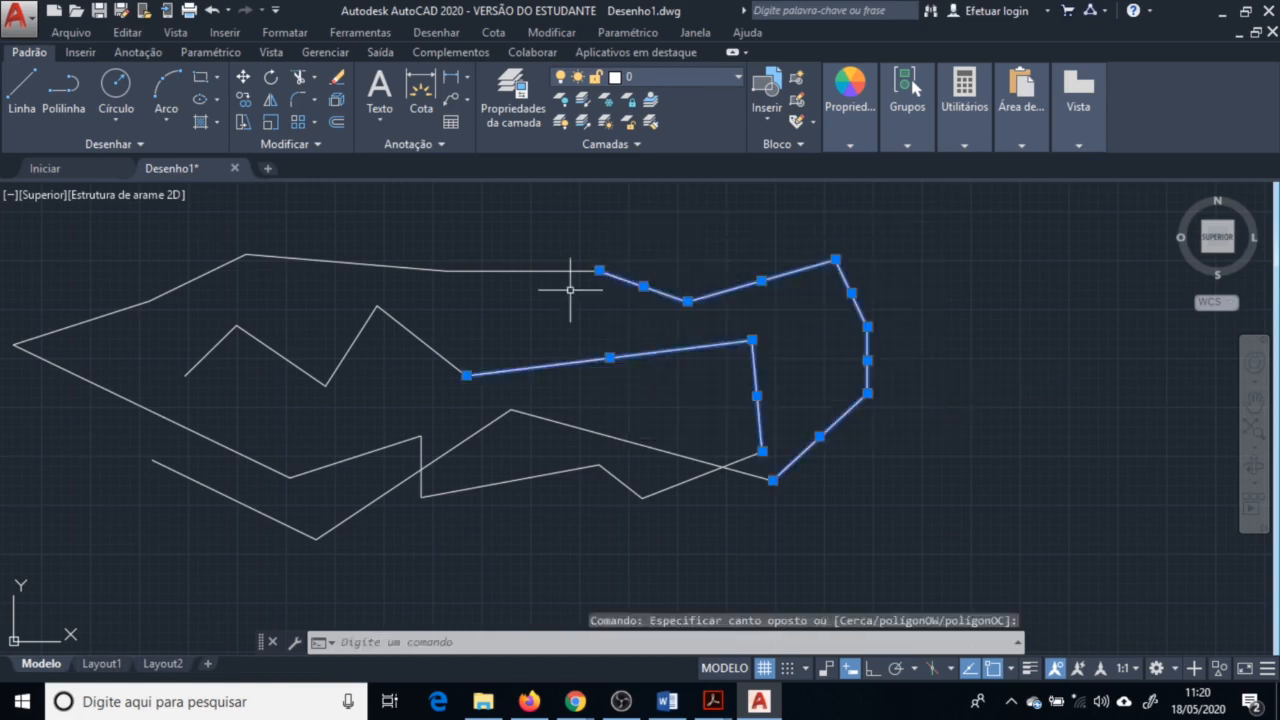
{"action": "key", "text": "Escape"}
{"action": "key", "text": "Escape"}
{"action": "key", "text": "Escape"}
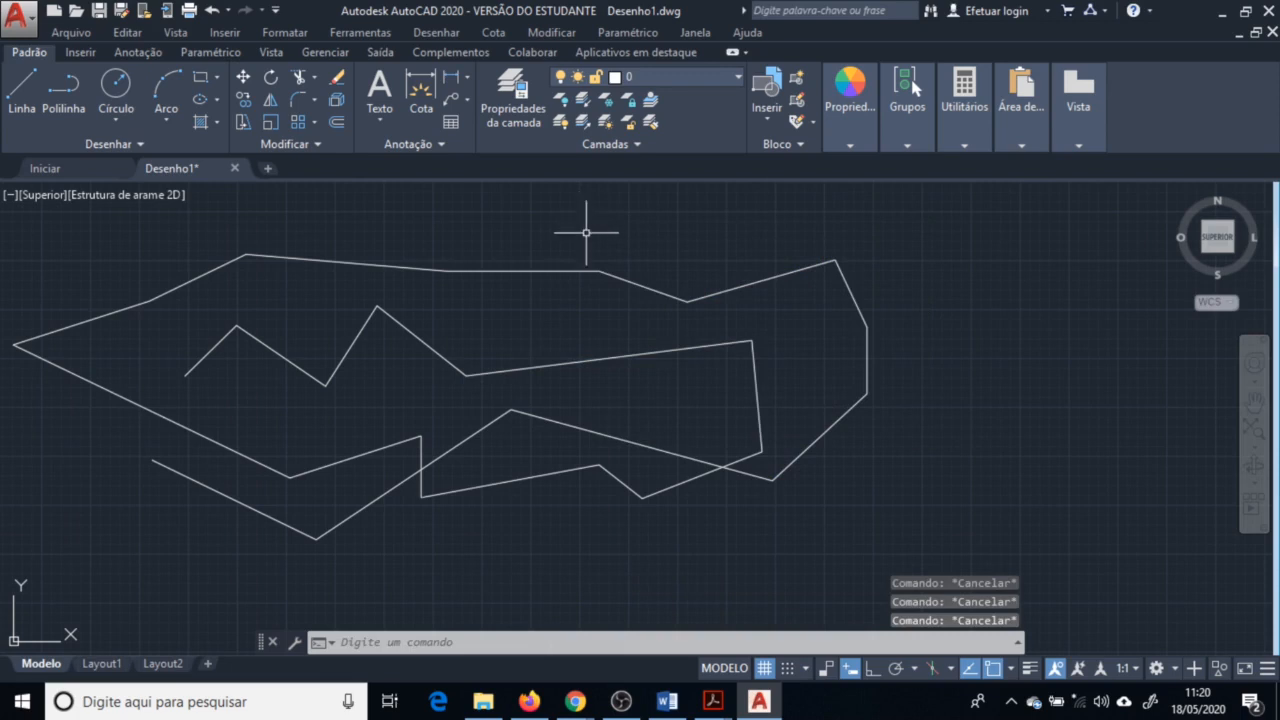
{"action": "left_click", "coordinate": [484, 209]}
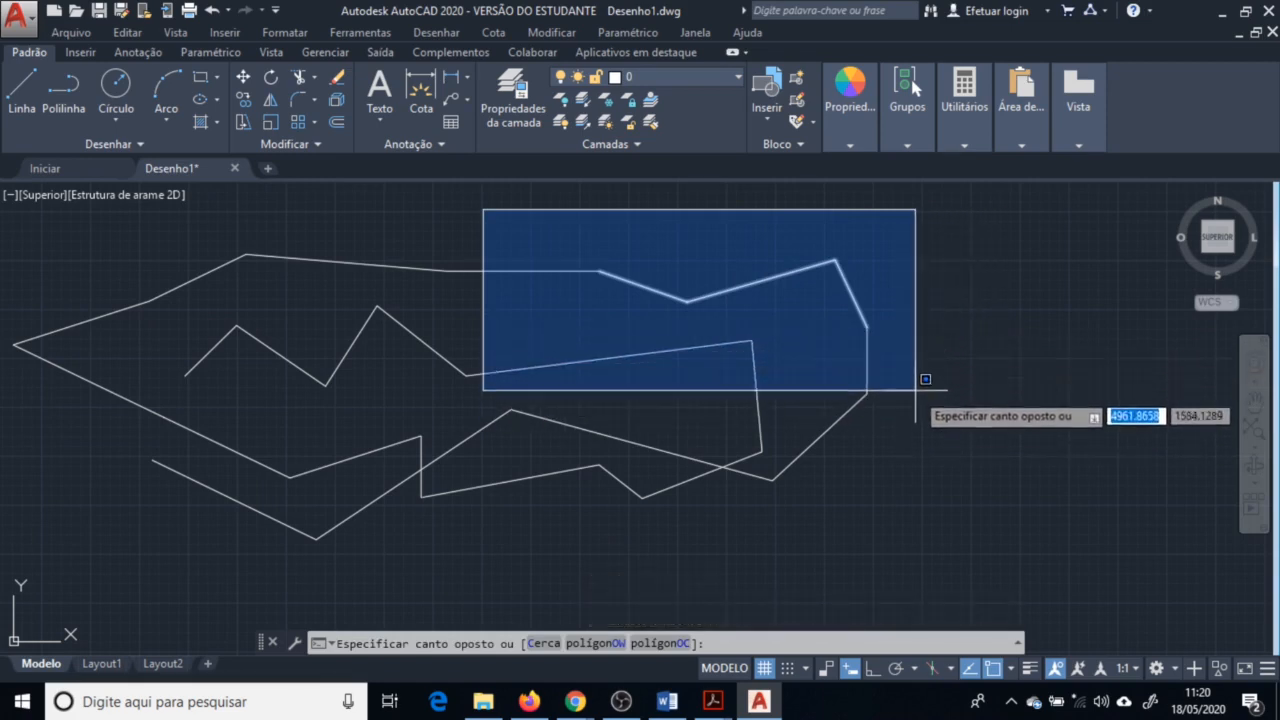
{"action": "key", "text": "Escape"}
Draw an open polyline of about eight segments around the right end of the outline with the Polyline tool
{"action": "scroll", "coordinate": [467, 375], "scroll_direction": "up", "scroll_amount": 3}
{"action": "scroll", "coordinate": [604, 355], "scroll_direction": "down", "scroll_amount": 3}
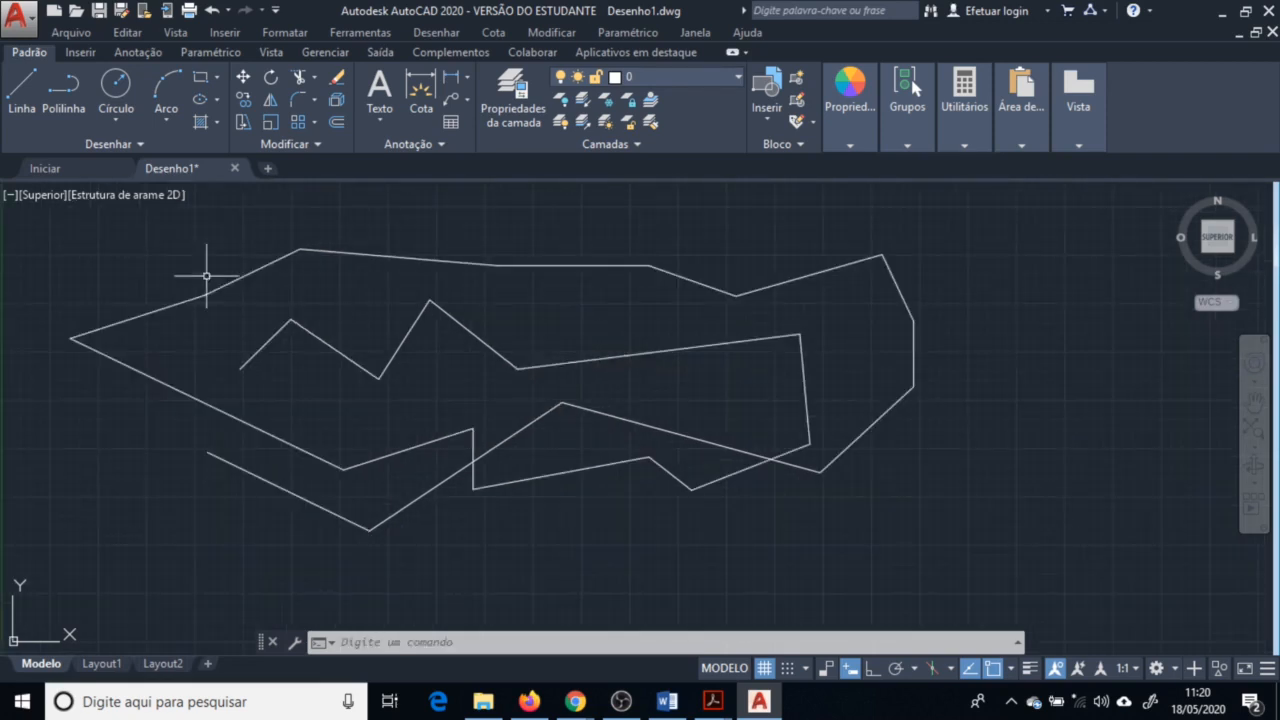
{"action": "left_click", "coordinate": [70, 105]}
{"action": "left_click", "coordinate": [823, 247]}
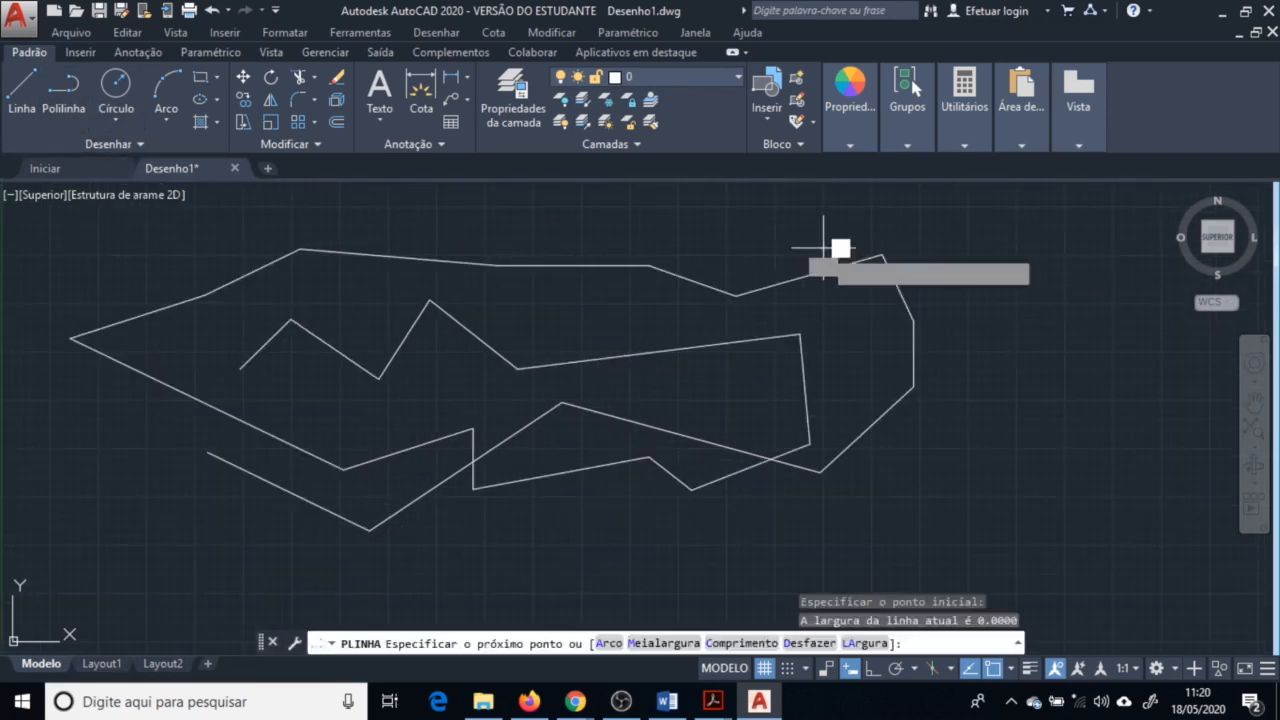
{"action": "left_click", "coordinate": [895, 235]}
{"action": "left_click", "coordinate": [965, 267]}
{"action": "left_click", "coordinate": [1048, 324]}
{"action": "left_click", "coordinate": [1030, 425]}
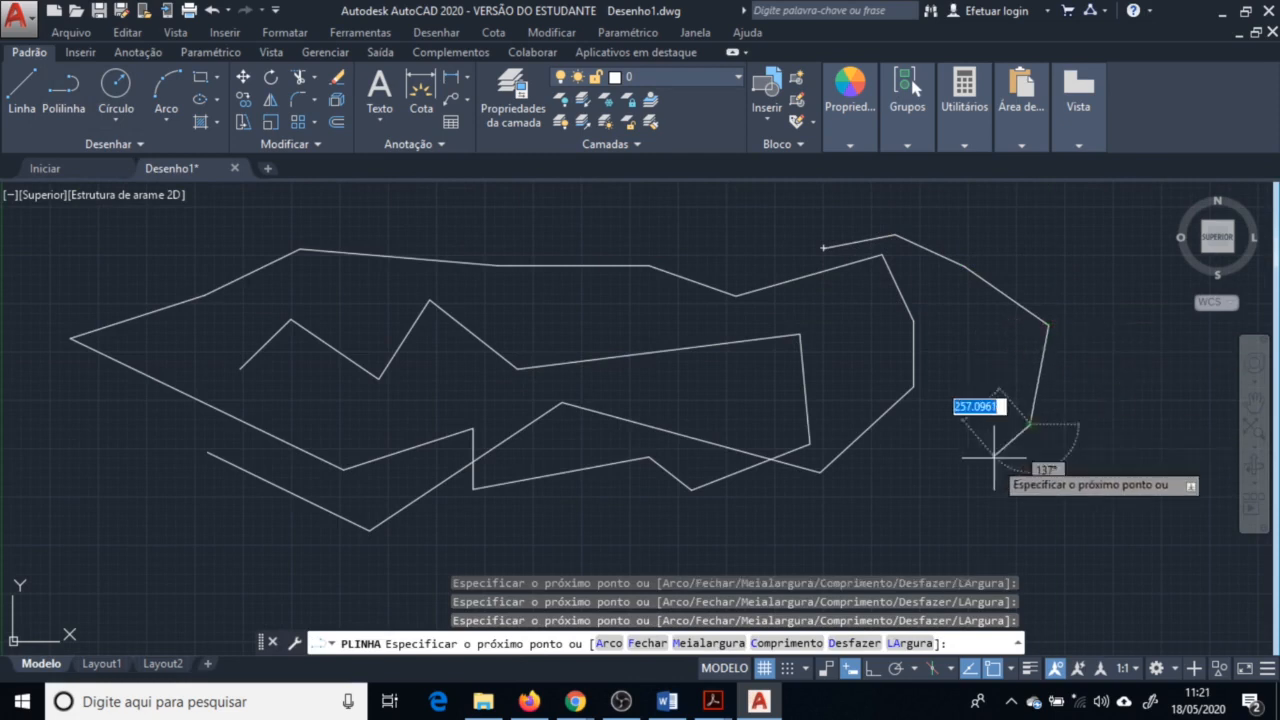
{"action": "left_click", "coordinate": [988, 476]}
{"action": "left_click", "coordinate": [862, 513]}
{"action": "left_click", "coordinate": [690, 523]}
{"action": "key", "text": "Escape"}
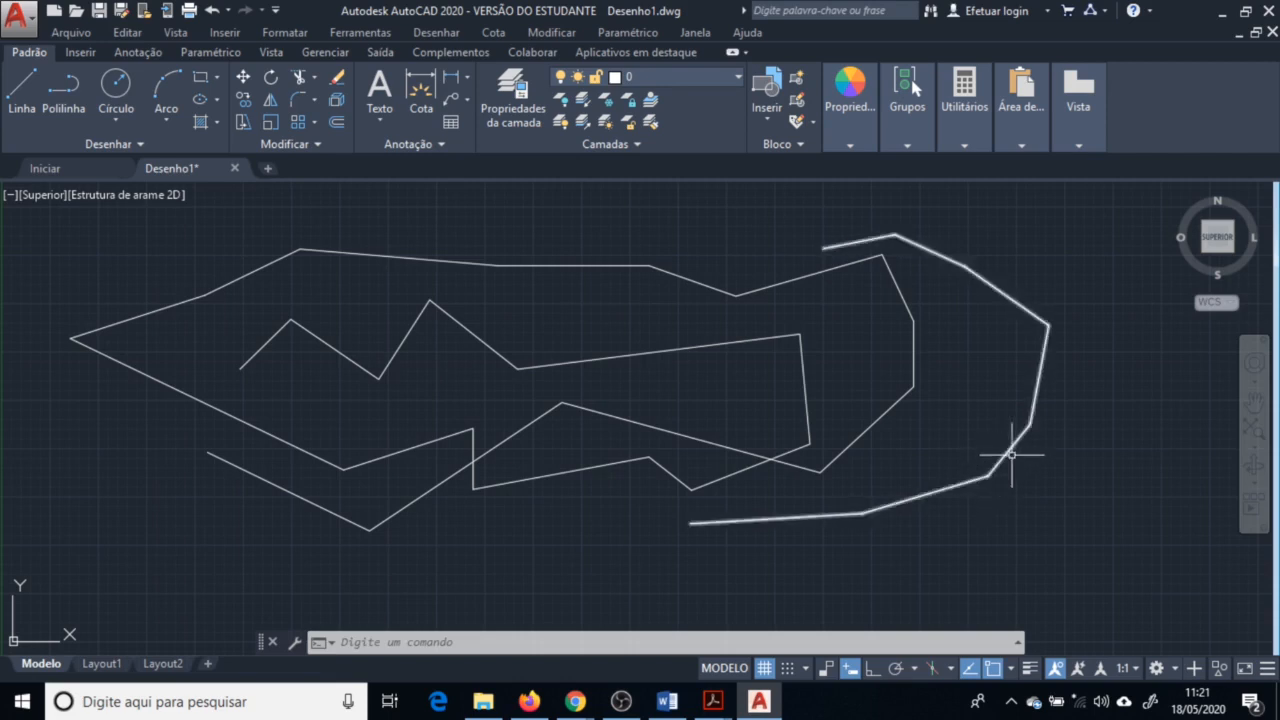
Select the new polyline and then a window of line segments to compare the two kinds of objects
{"action": "left_click", "coordinate": [1006, 294]}
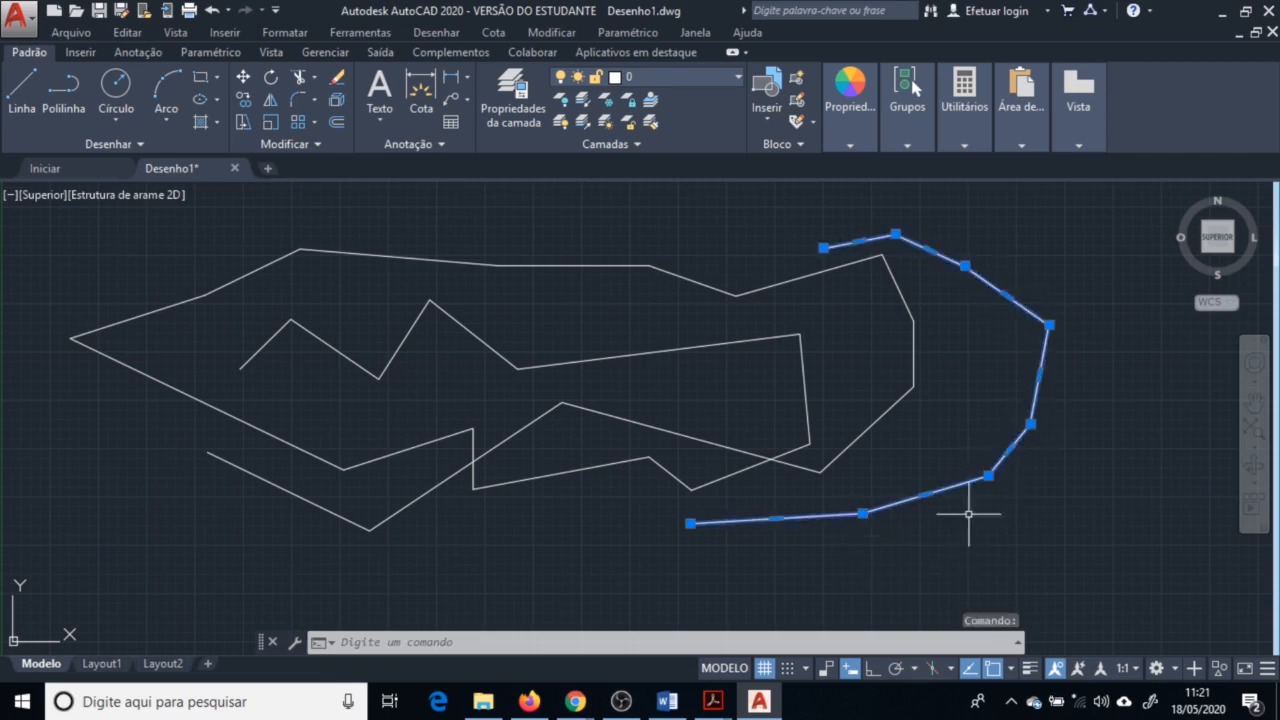
{"action": "key", "text": "Escape"}
{"action": "left_click", "coordinate": [914, 346]}
{"action": "left_click", "coordinate": [901, 363]}
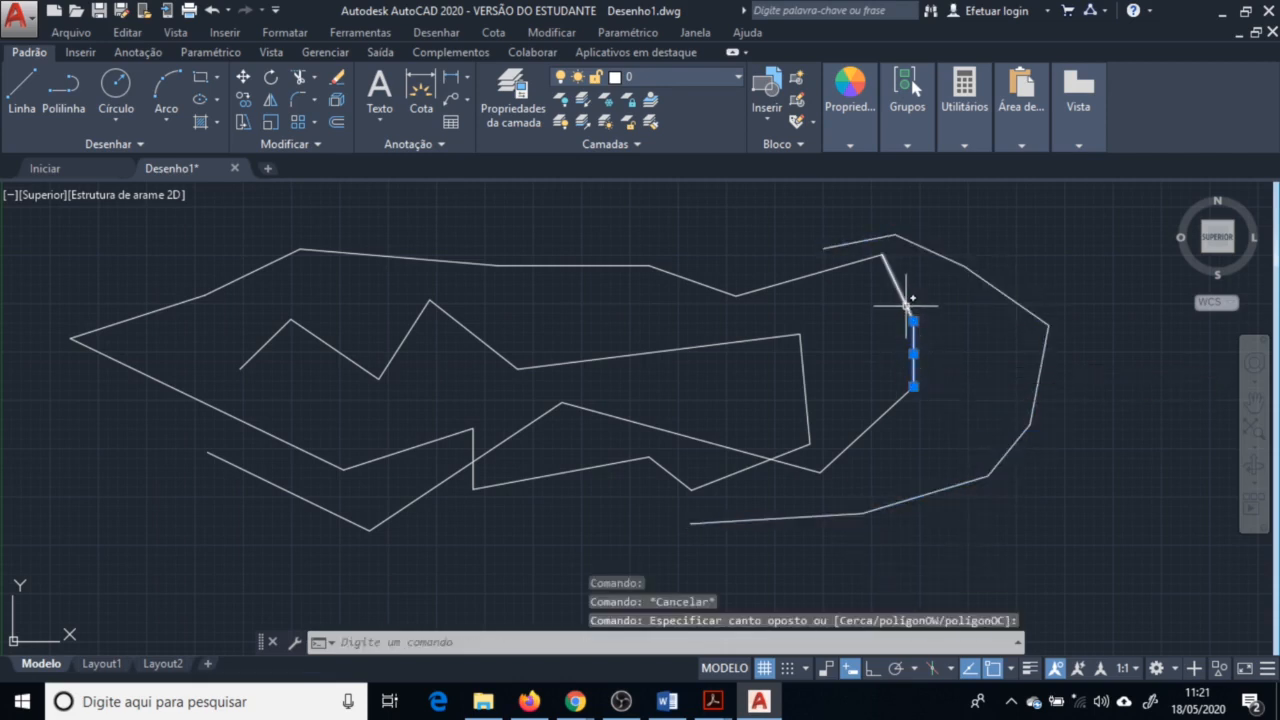
{"action": "key", "text": "Escape"}
{"action": "key", "text": "Escape"}
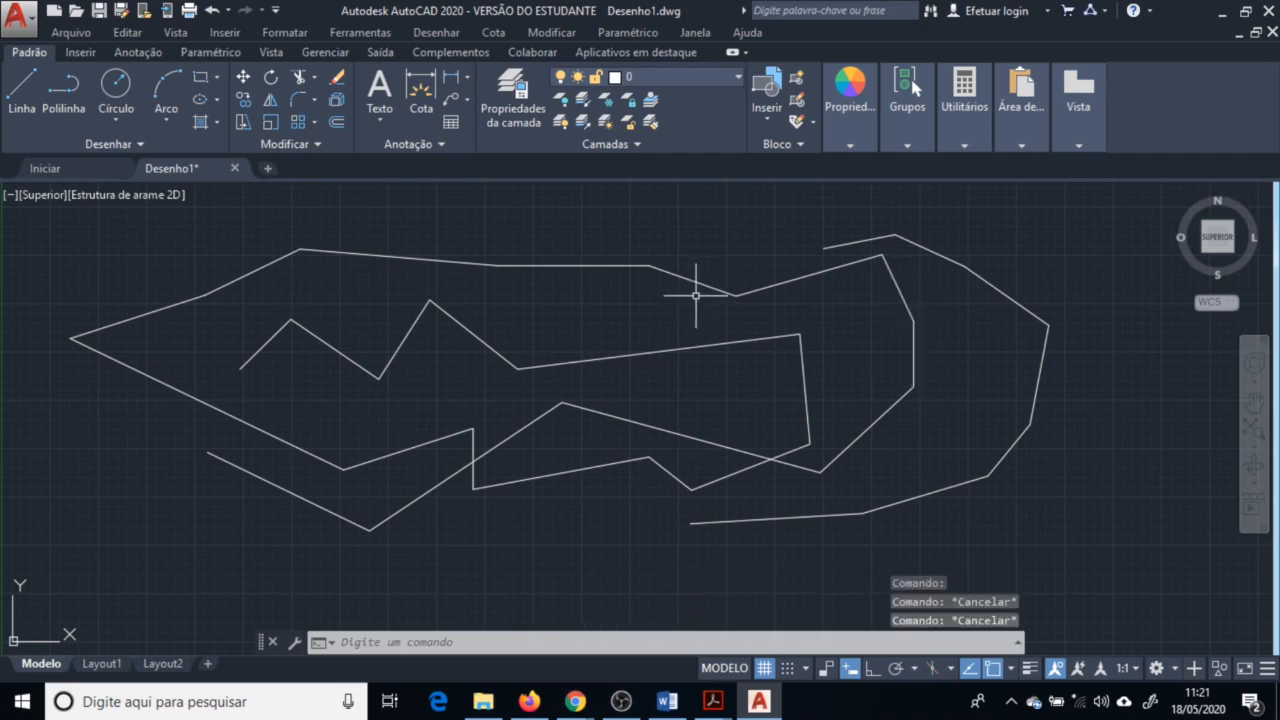
Start a new polyline inside the outline and draw three straight vertices crossing toward the lower right
{"action": "type", "text": "pl"}
{"action": "key", "text": "Return"}
{"action": "left_click", "coordinate": [521, 306]}
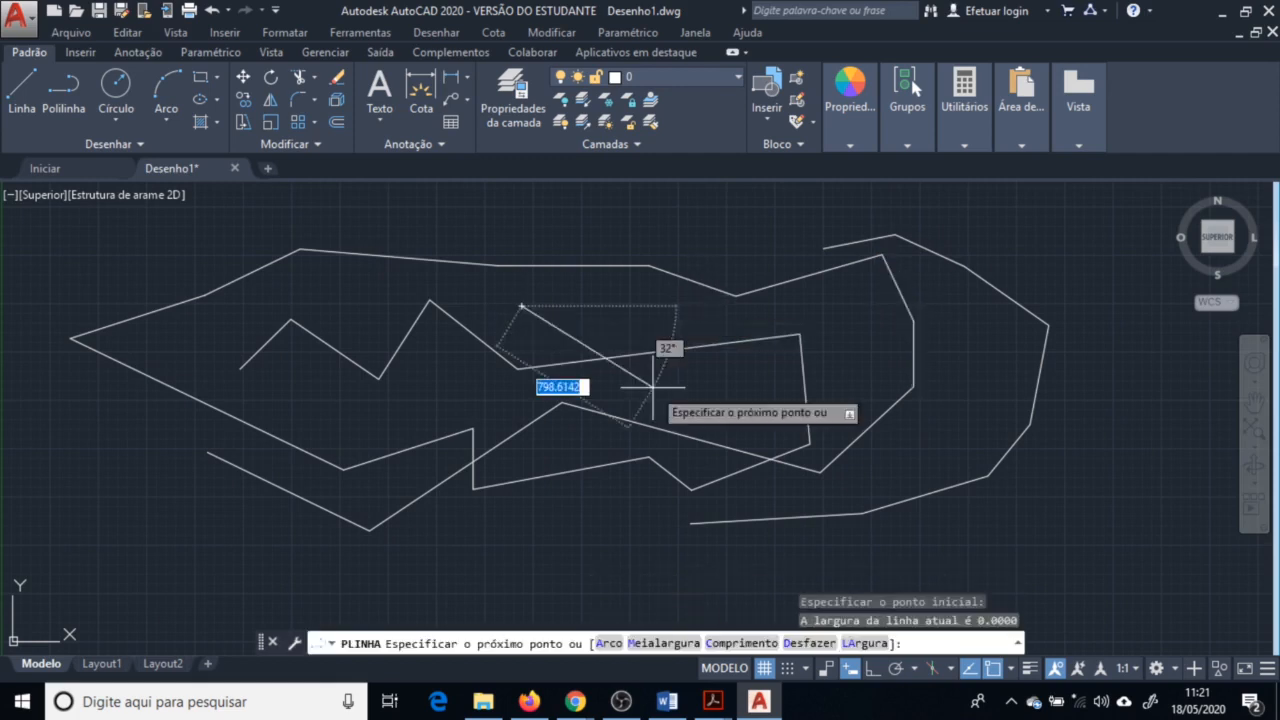
{"action": "left_click", "coordinate": [652, 387]}
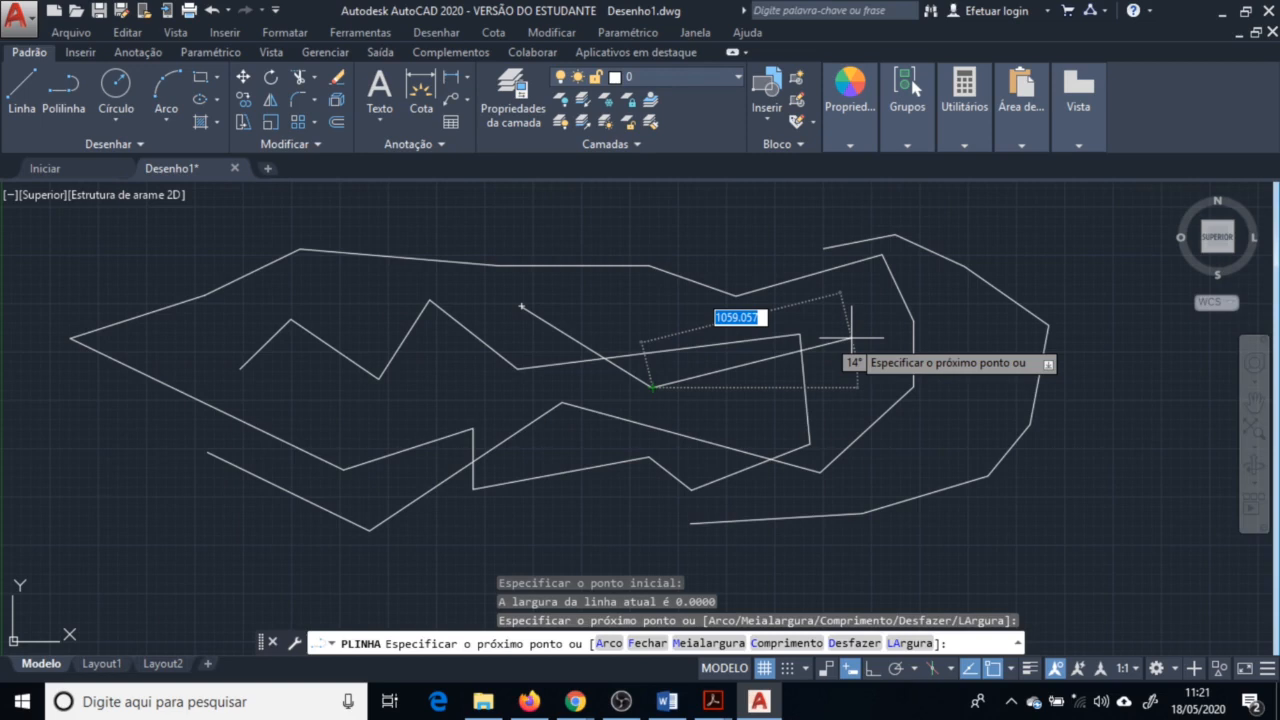
{"action": "key", "text": "Down"}
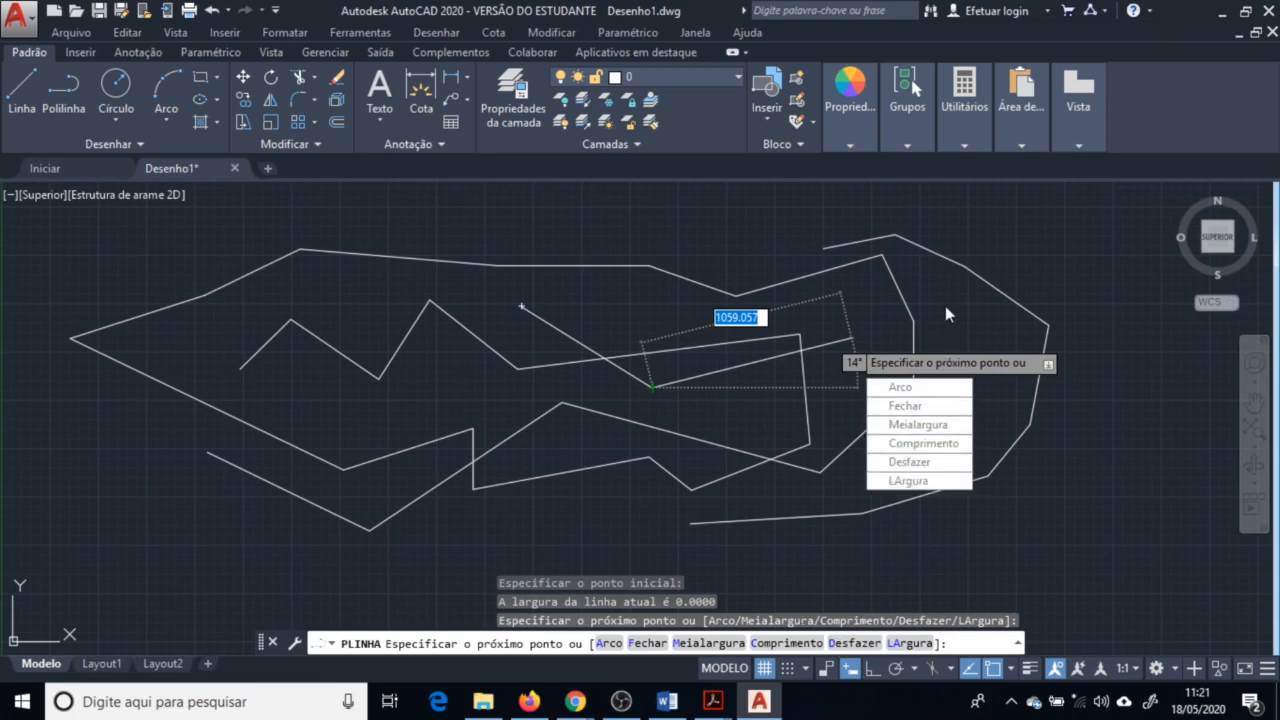
{"action": "key", "text": "Down"}
{"action": "key", "text": "Down"}
{"action": "key", "text": "Down"}
{"action": "key", "text": "Down"}
{"action": "key", "text": "Down"}
{"action": "key", "text": "Down"}
{"action": "key", "text": "Up"}
{"action": "key", "text": "Up"}
{"action": "key", "text": "Up"}
{"action": "left_click", "coordinate": [775, 517]}
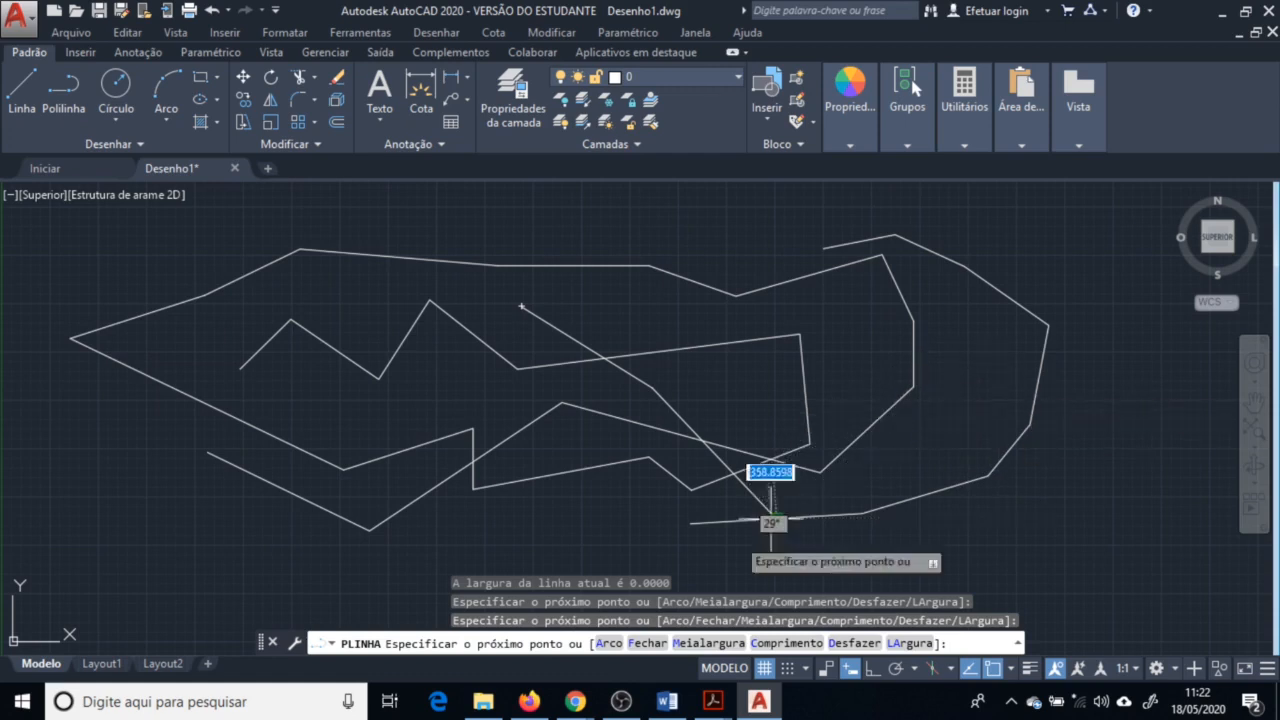
Switch the polyline to arc mode, add three arc segments around the right end, and close it with an arc
{"action": "type", "text": "a"}
{"action": "key", "text": "Return"}
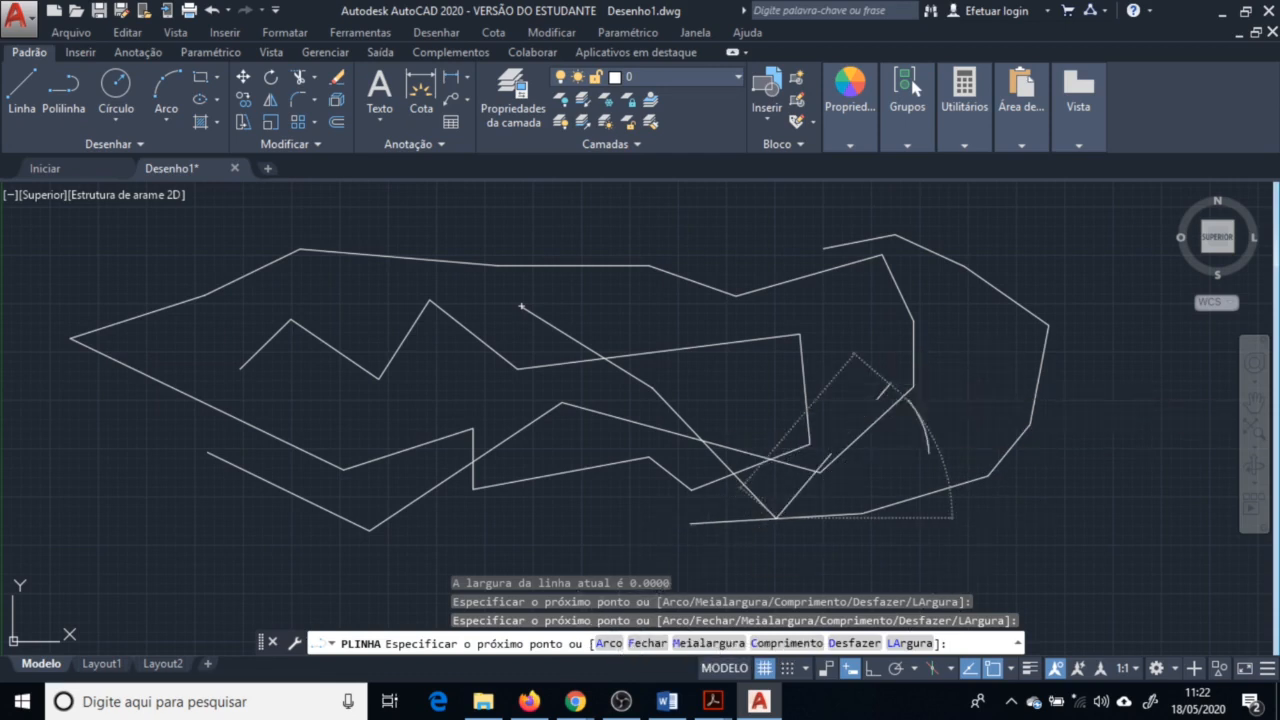
{"action": "left_click", "coordinate": [1009, 391]}
{"action": "left_click", "coordinate": [1124, 504]}
{"action": "left_click", "coordinate": [1208, 522]}
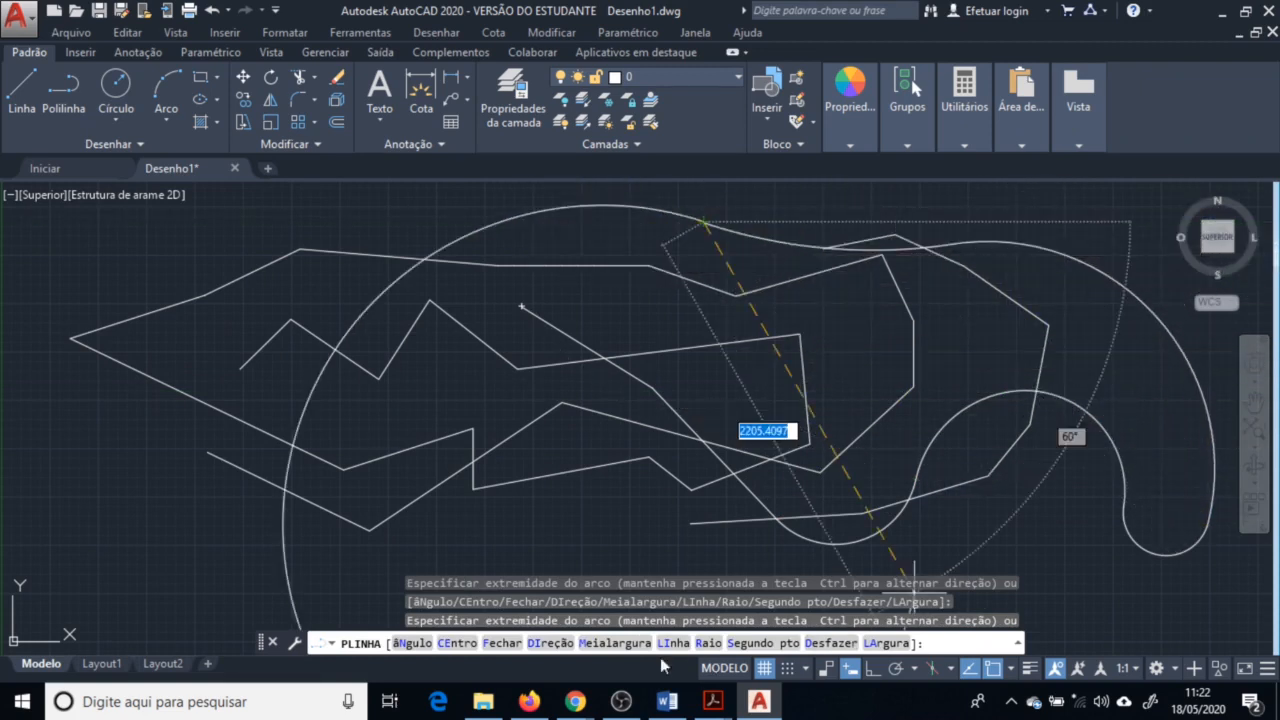
{"action": "left_click", "coordinate": [502, 645]}
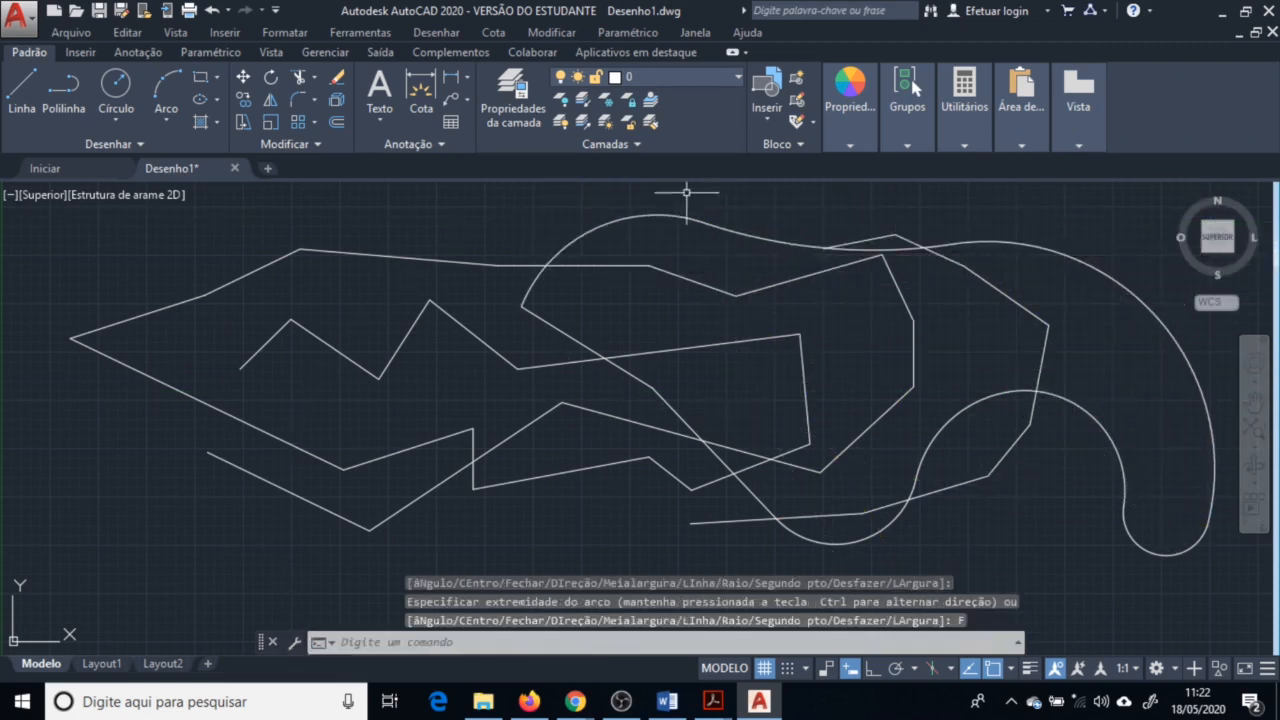
{"action": "key", "text": "Escape"}
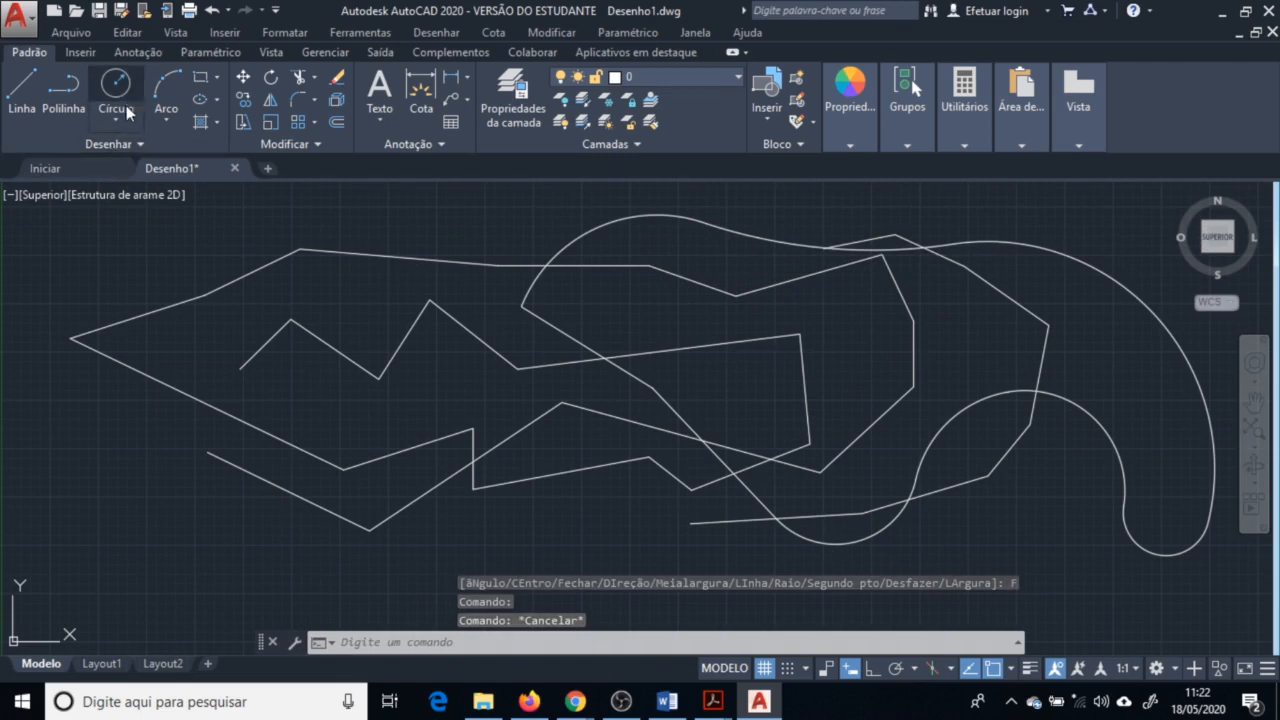
Draw three circles by center and radius at the left part of the outline
{"action": "left_click", "coordinate": [116, 90]}
{"action": "left_click", "coordinate": [200, 333]}
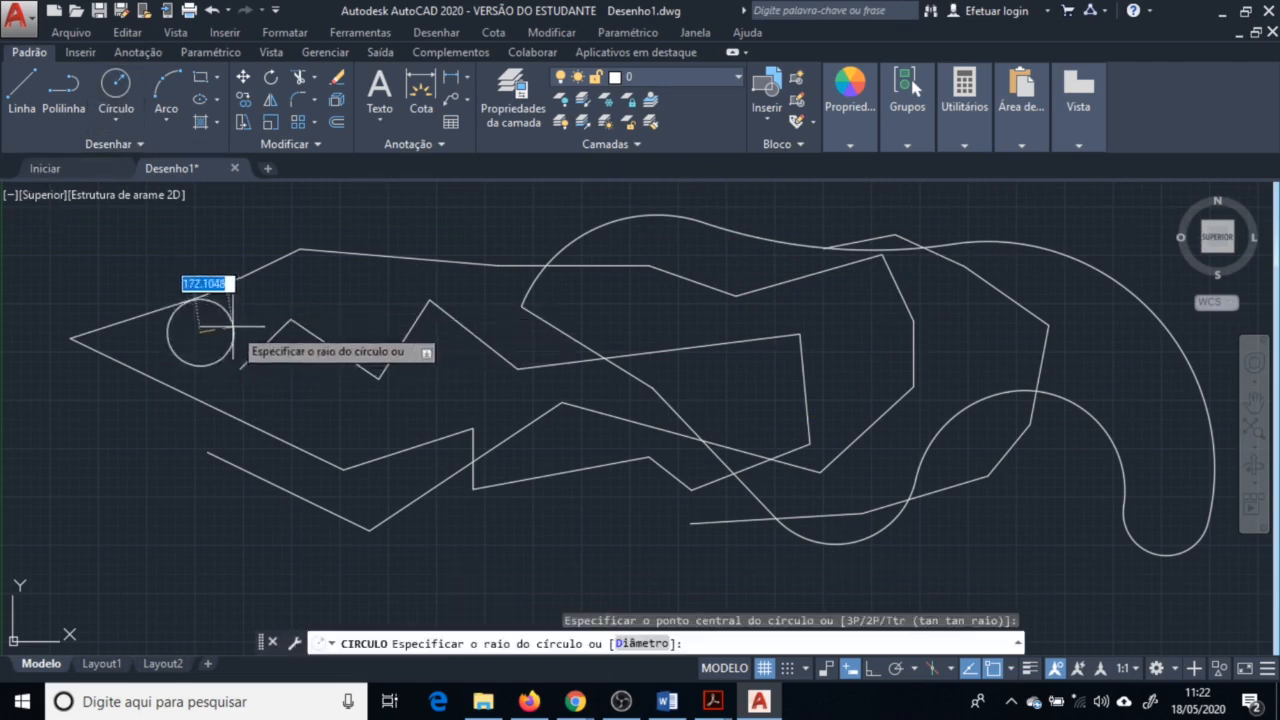
{"action": "left_click", "coordinate": [203, 297]}
{"action": "key", "text": "Return"}
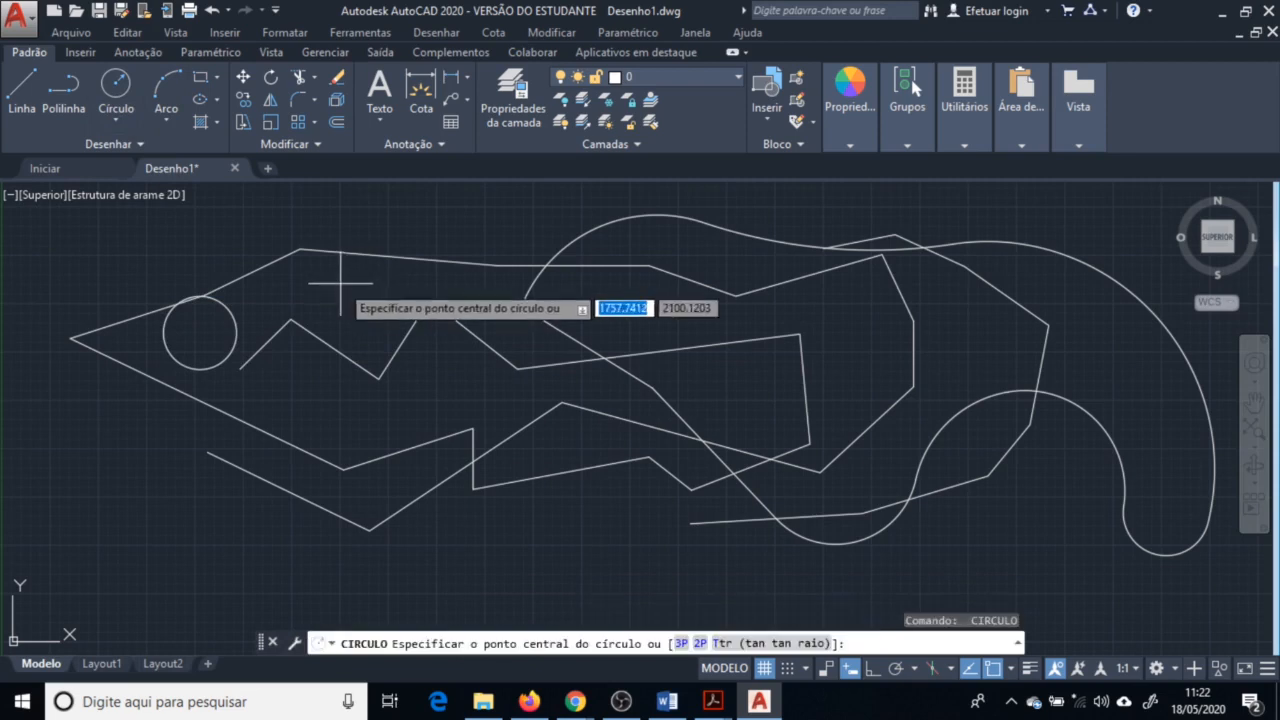
{"action": "left_click", "coordinate": [338, 284]}
{"action": "left_click", "coordinate": [341, 251]}
{"action": "key", "text": "Return"}
{"action": "left_click", "coordinate": [409, 386]}
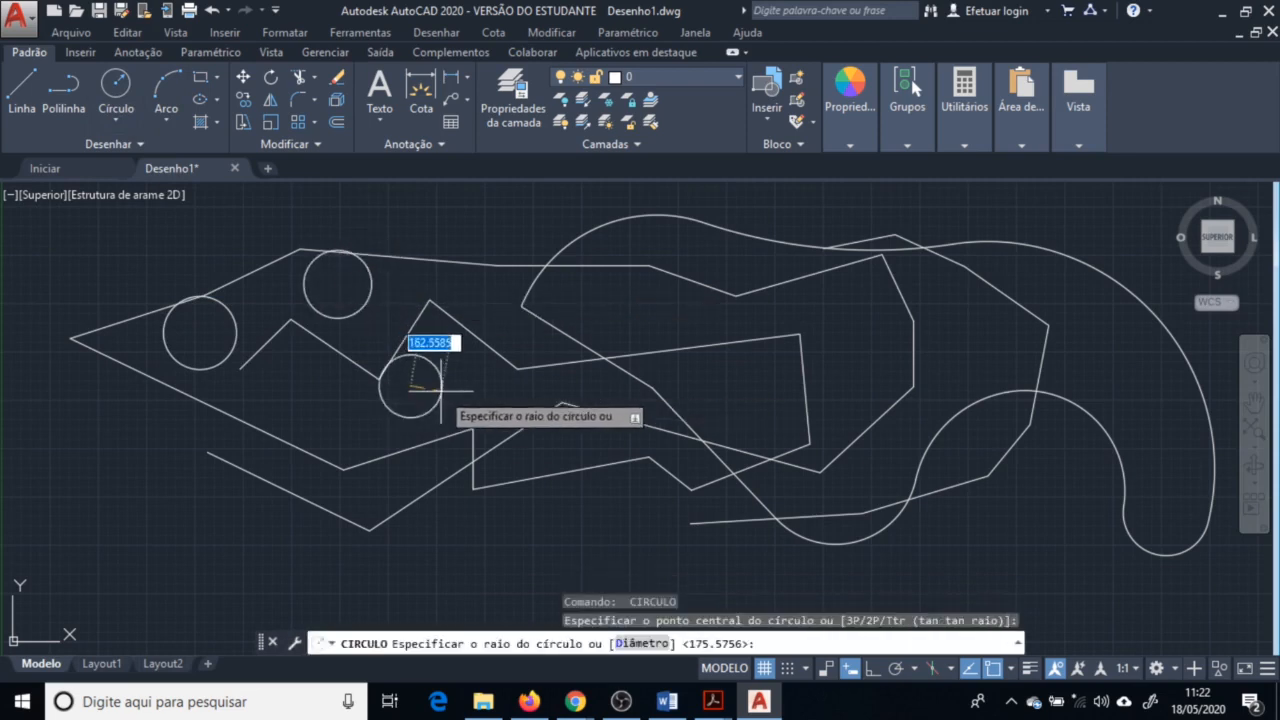
{"action": "left_click", "coordinate": [442, 389]}
Draw a circle by two diameter endpoints inside the right part of the outline using the 2 pontos option
{"action": "left_click", "coordinate": [132, 121]}
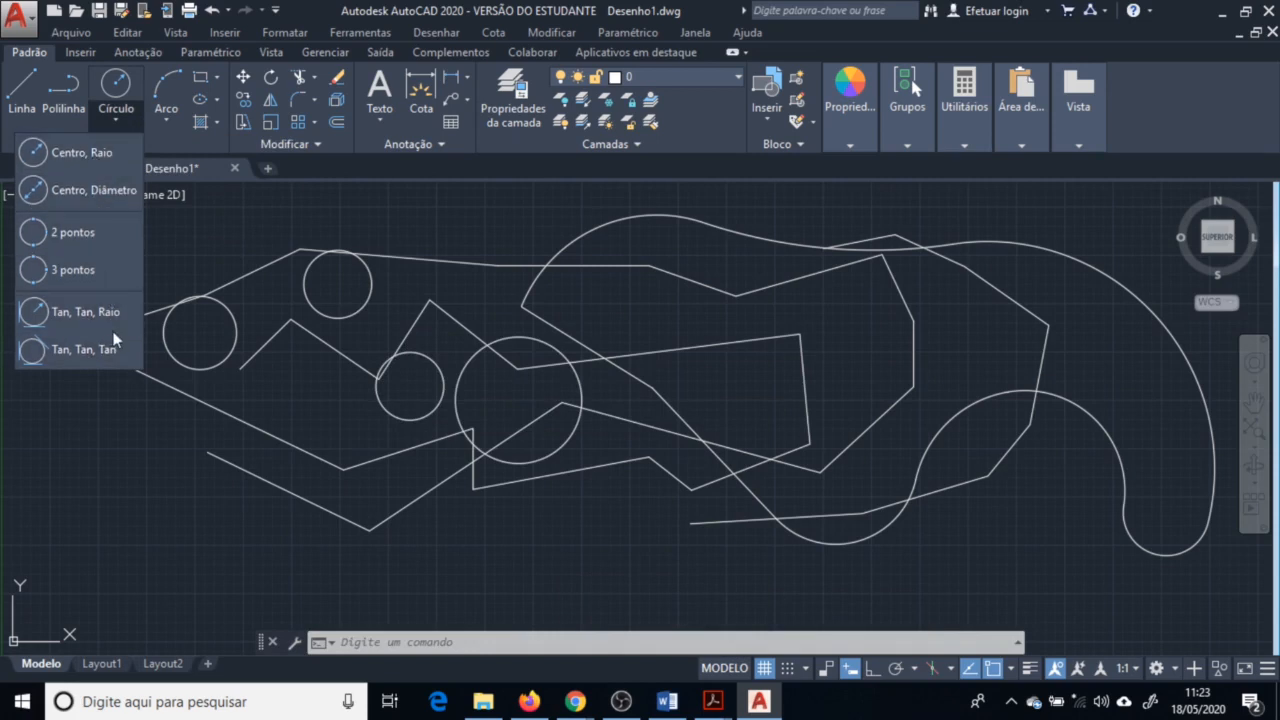
{"action": "left_click", "coordinate": [121, 90]}
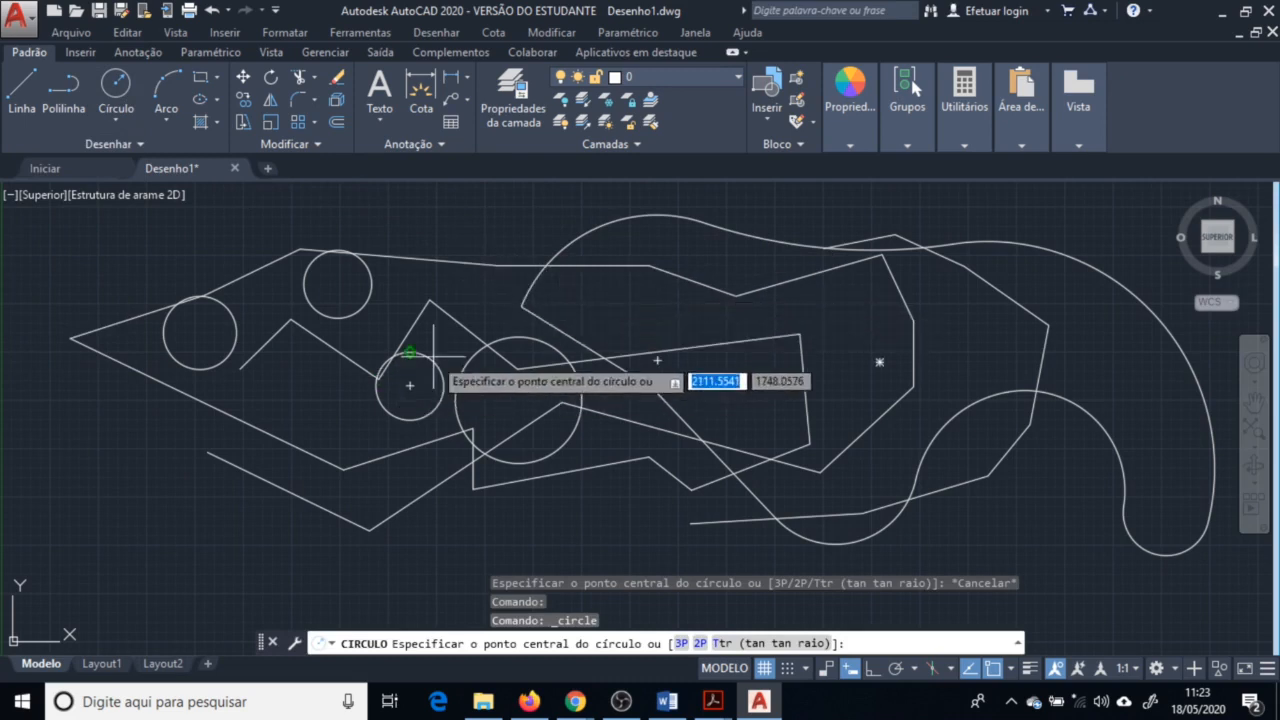
{"action": "key", "text": "Down"}
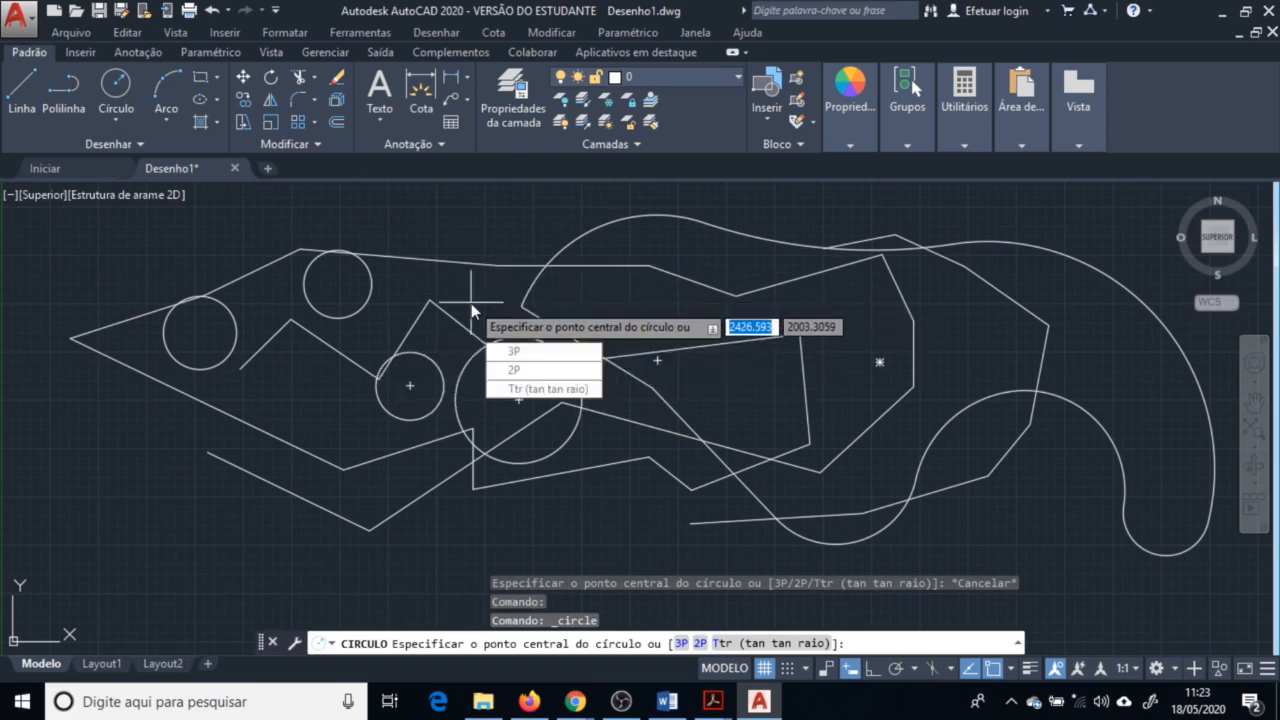
{"action": "left_click", "coordinate": [116, 119]}
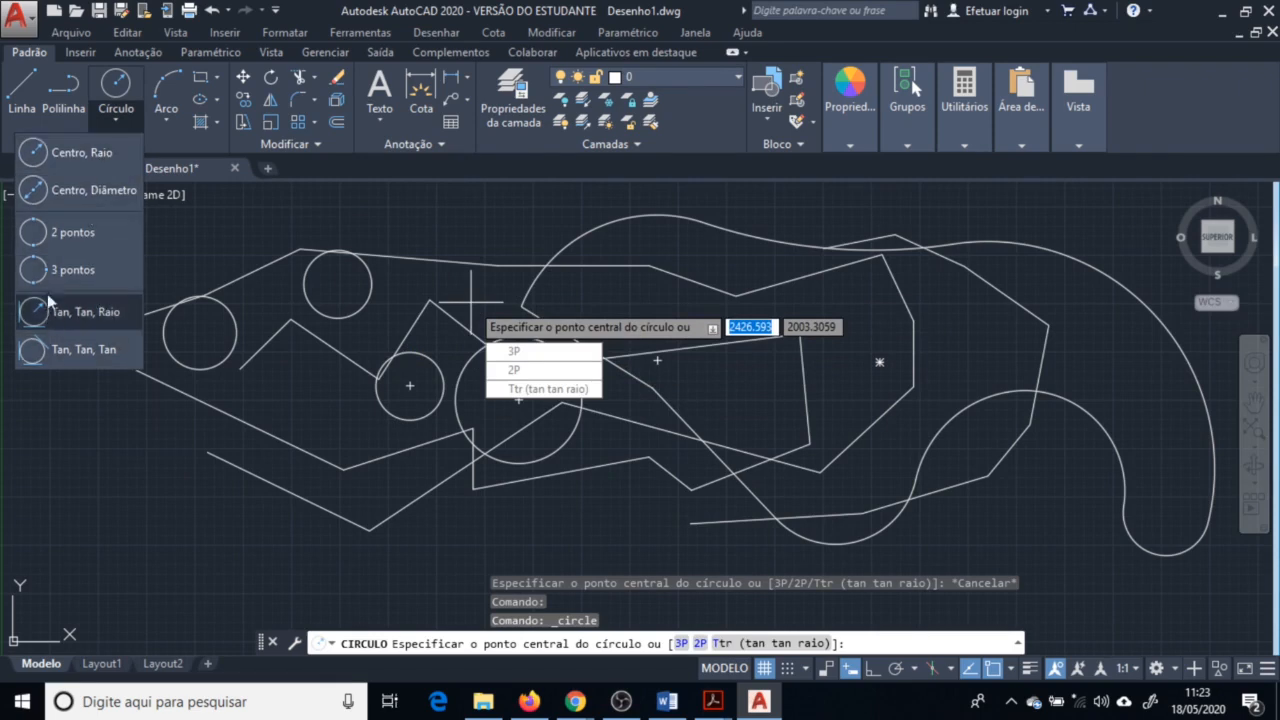
{"action": "left_click", "coordinate": [72, 232]}
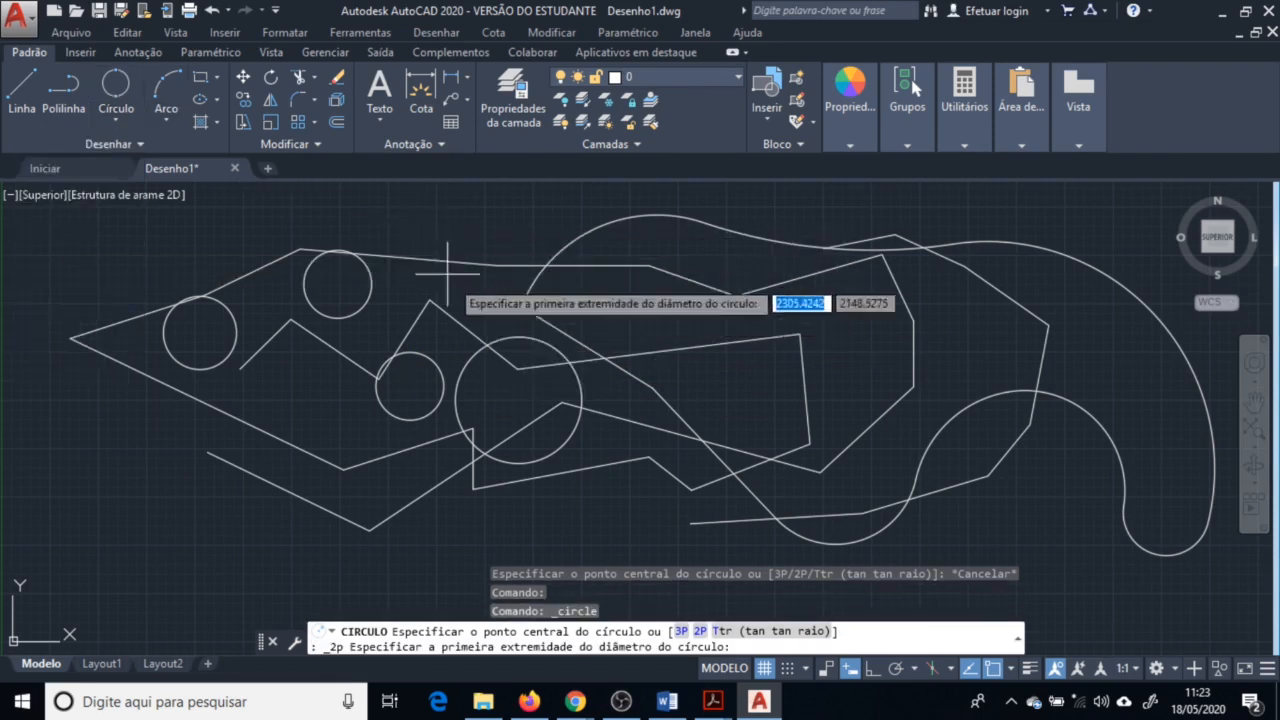
{"action": "left_click", "coordinate": [801, 332]}
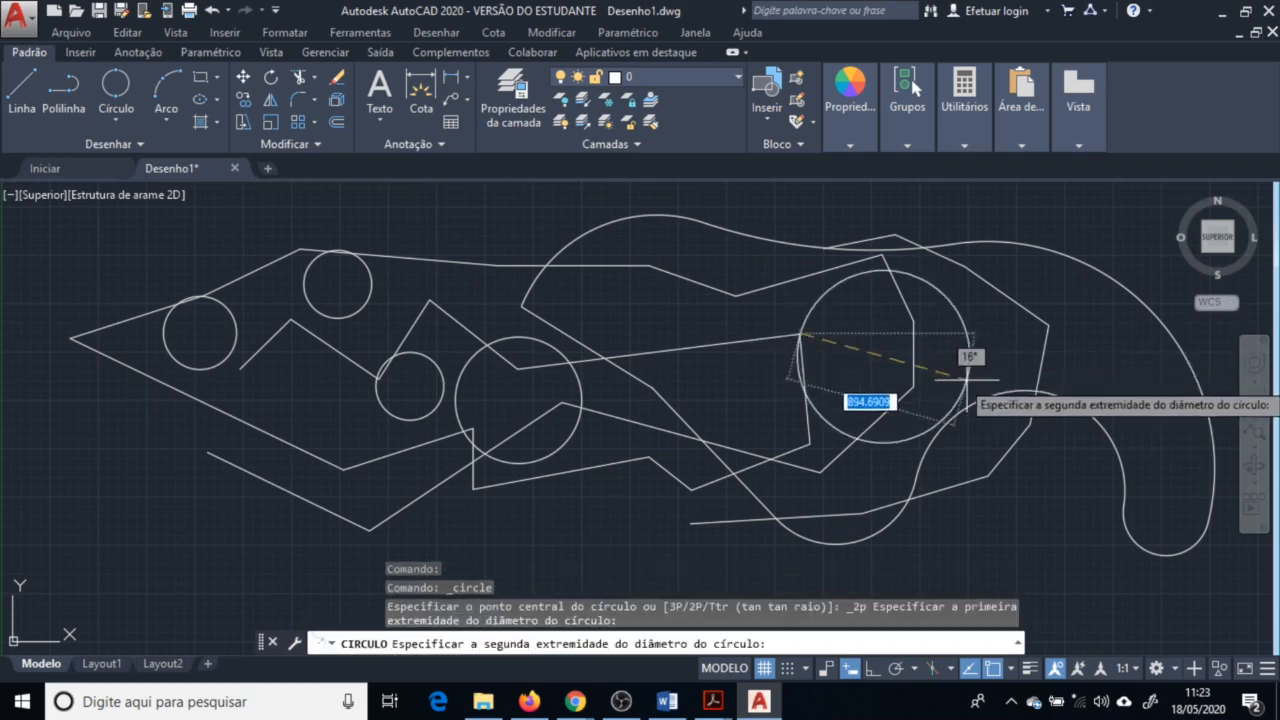
{"action": "left_click", "coordinate": [914, 321]}
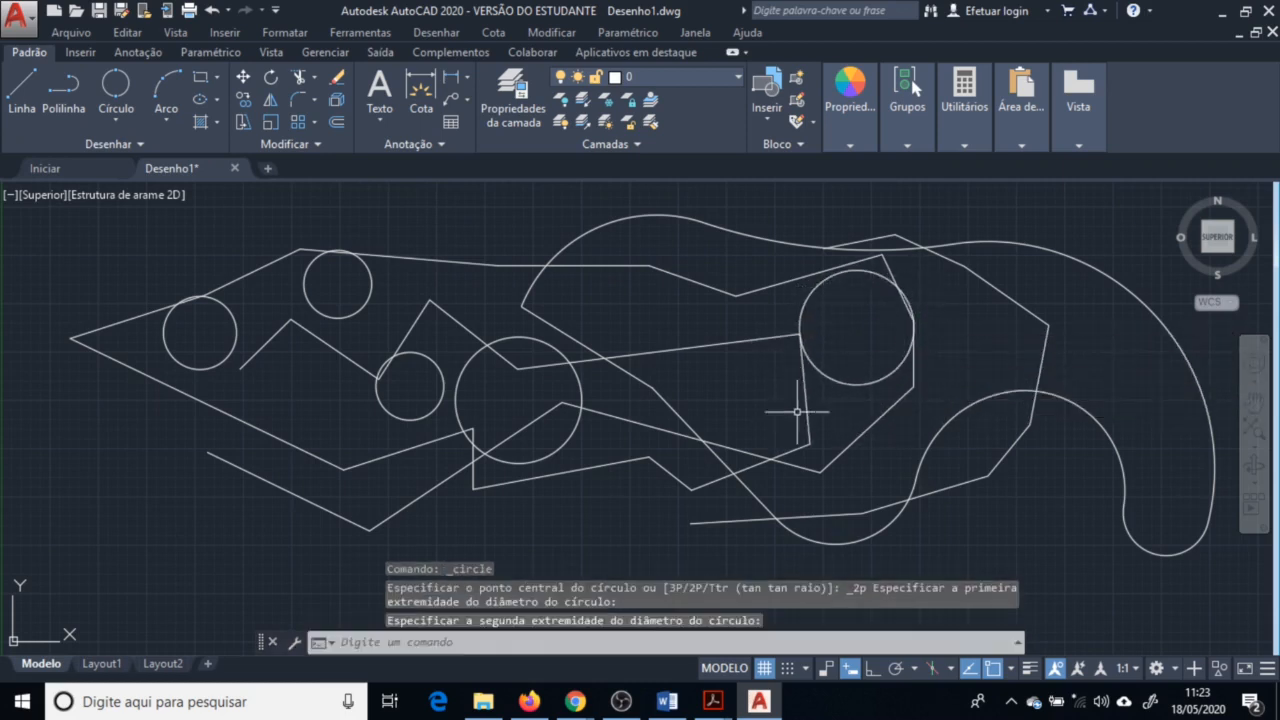
Draw a Tan, Tan, Raio circle tangent to two segments at the right end of the outline
{"action": "left_click", "coordinate": [119, 121]}
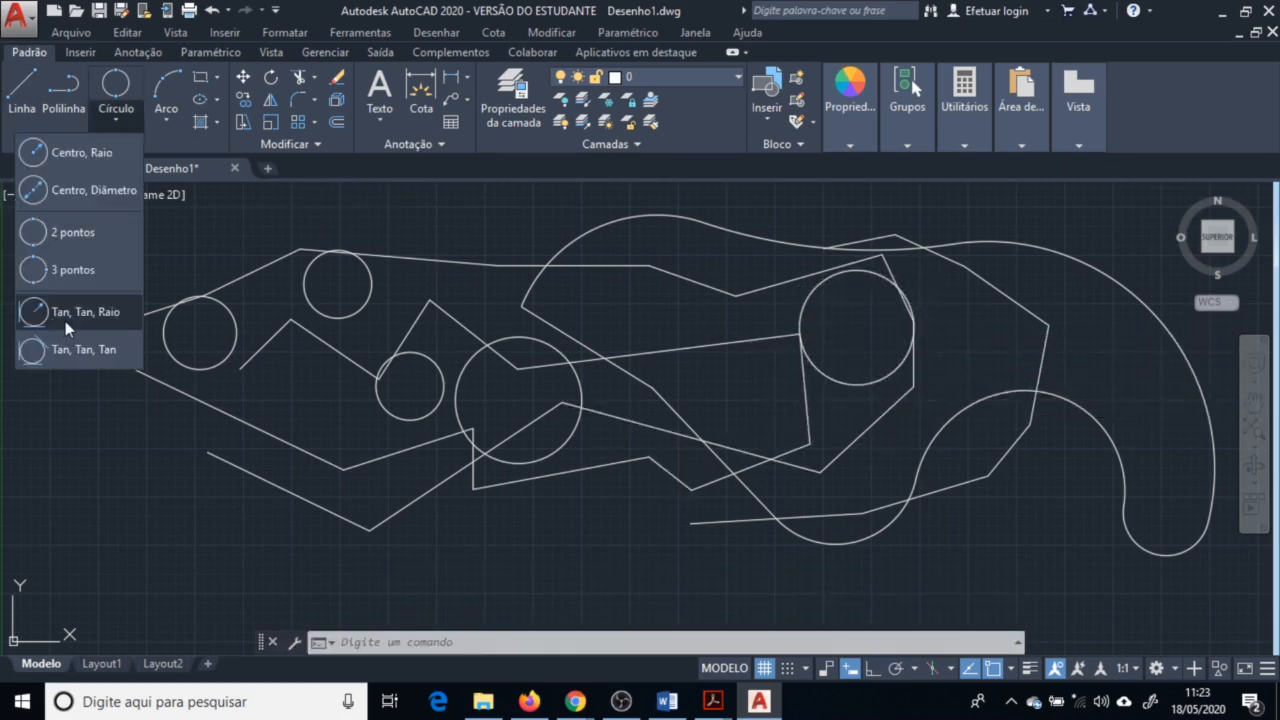
{"action": "left_click", "coordinate": [65, 325]}
{"action": "left_click", "coordinate": [1010, 297]}
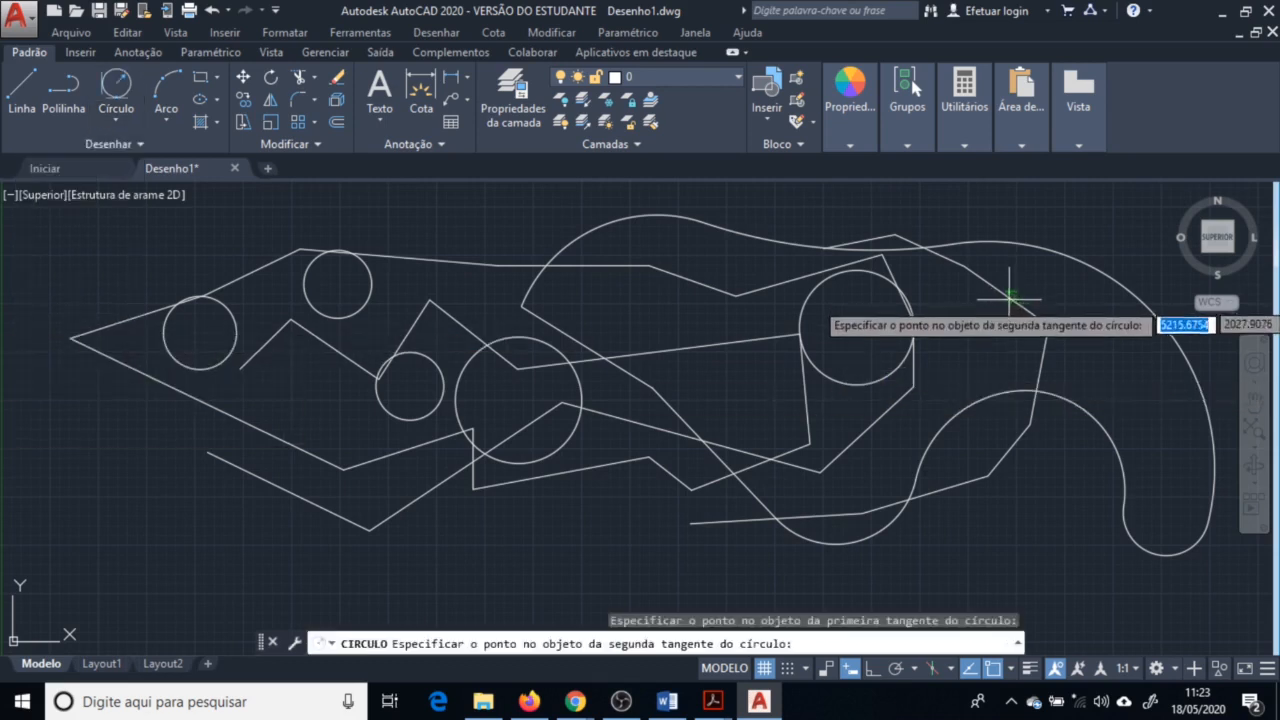
{"action": "left_click", "coordinate": [1125, 306]}
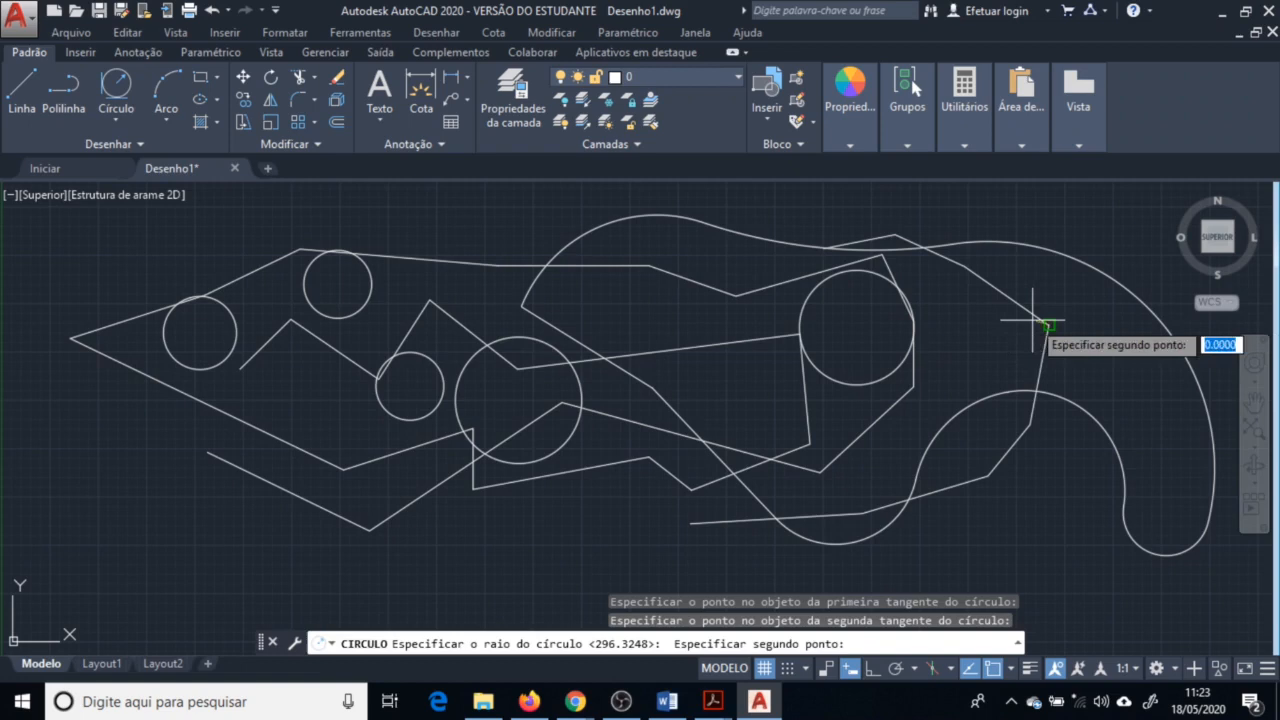
{"action": "left_click", "coordinate": [990, 337]}
Draw a Tan, Tan, Tan circle tangent to three lines in the middle of the outline
{"action": "left_click", "coordinate": [116, 118]}
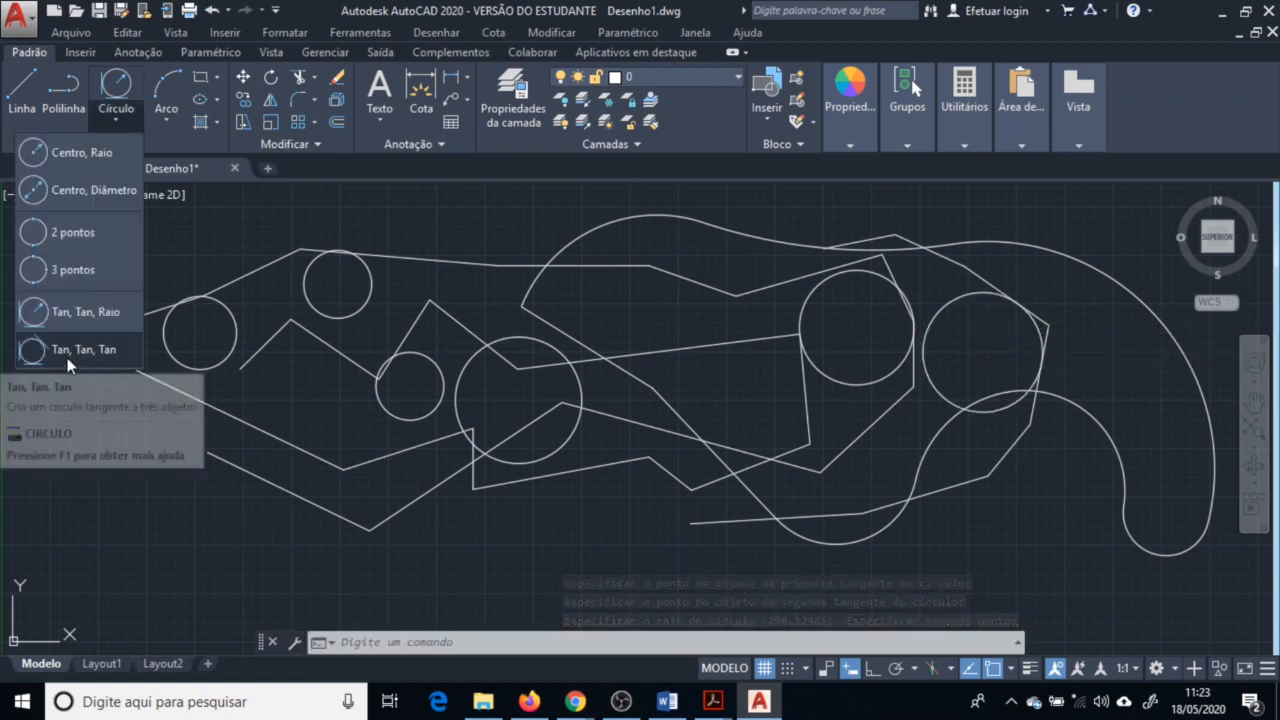
{"action": "left_click", "coordinate": [68, 358]}
{"action": "left_click", "coordinate": [691, 280]}
{"action": "left_click", "coordinate": [694, 348]}
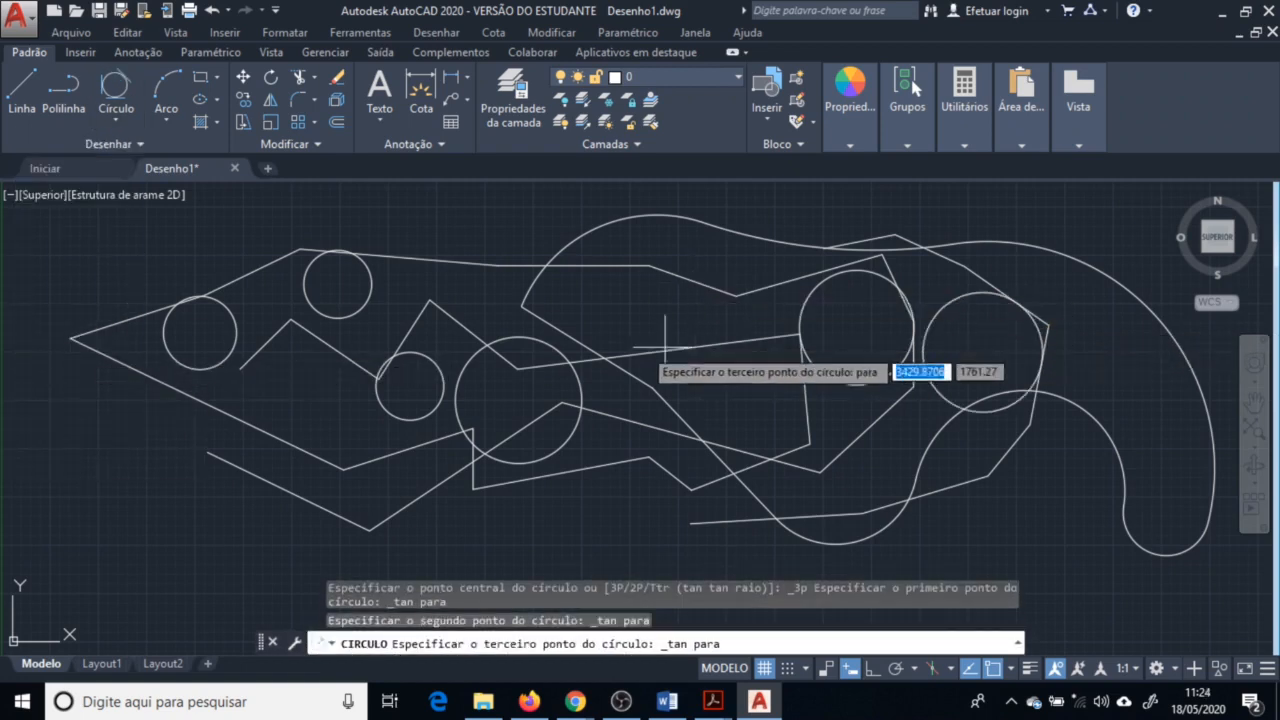
{"action": "left_click", "coordinate": [570, 338]}
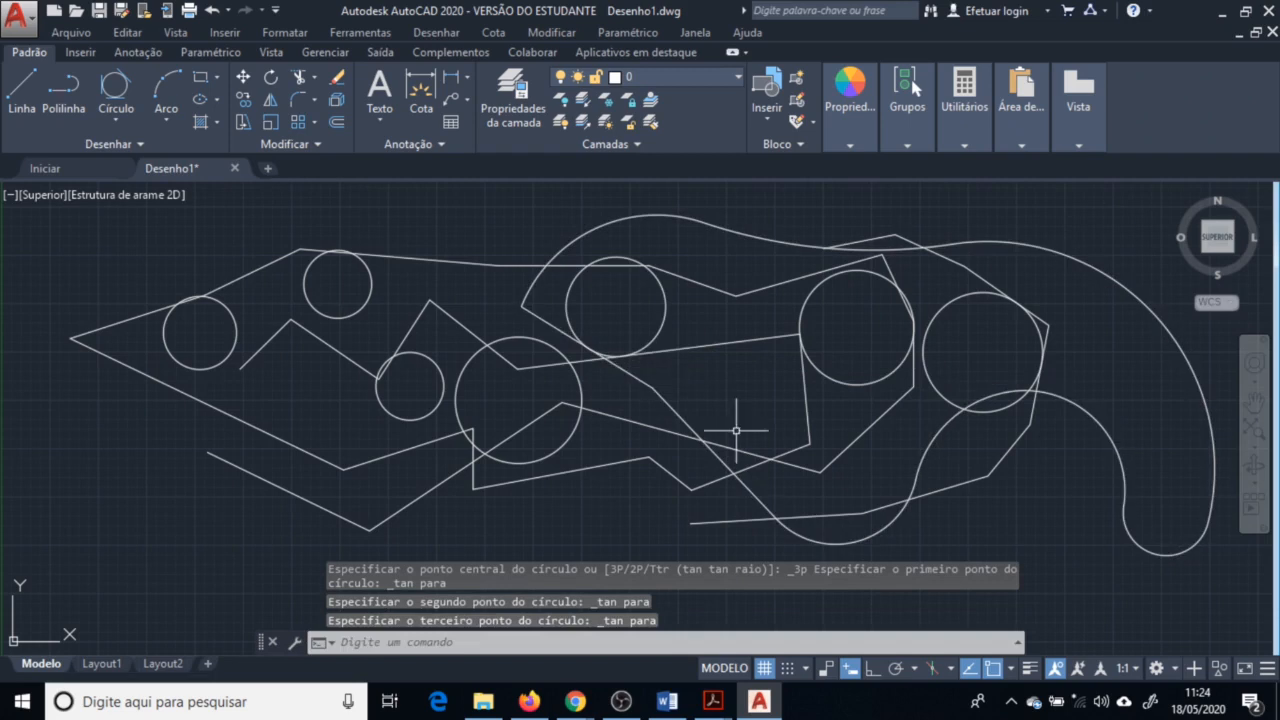
Draw a three-point arc below the outline
{"action": "left_click", "coordinate": [176, 94]}
{"action": "left_click", "coordinate": [472, 558]}
{"action": "left_click", "coordinate": [540, 510]}
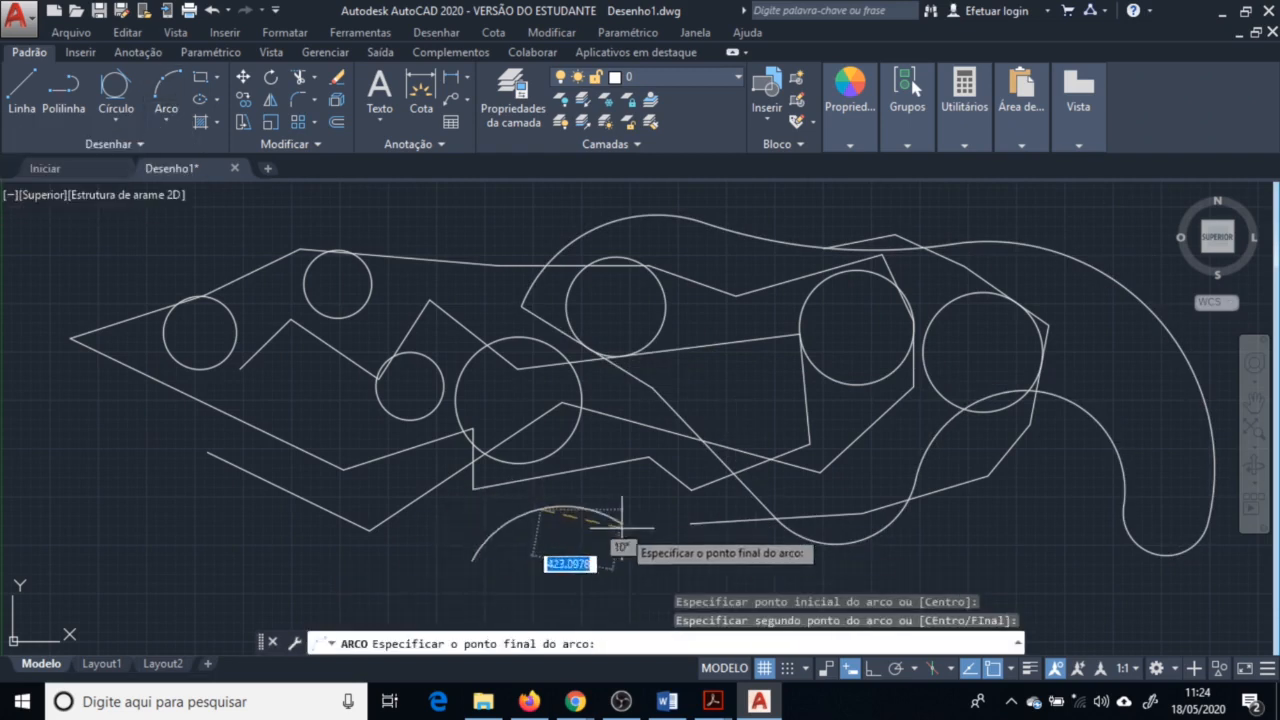
{"action": "left_click", "coordinate": [638, 543]}
Draw an arc with the Início, Centro, Fim option near the lower middle of the drawing
{"action": "left_click", "coordinate": [166, 118]}
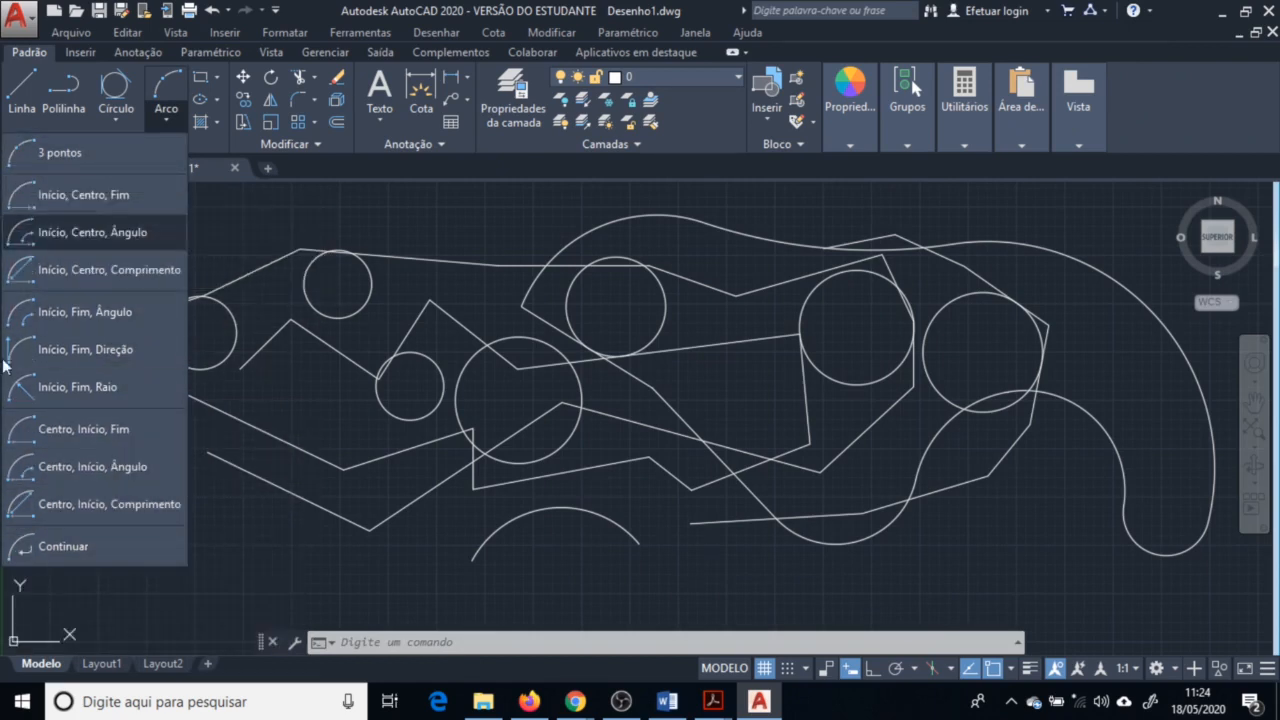
{"action": "left_click", "coordinate": [136, 197]}
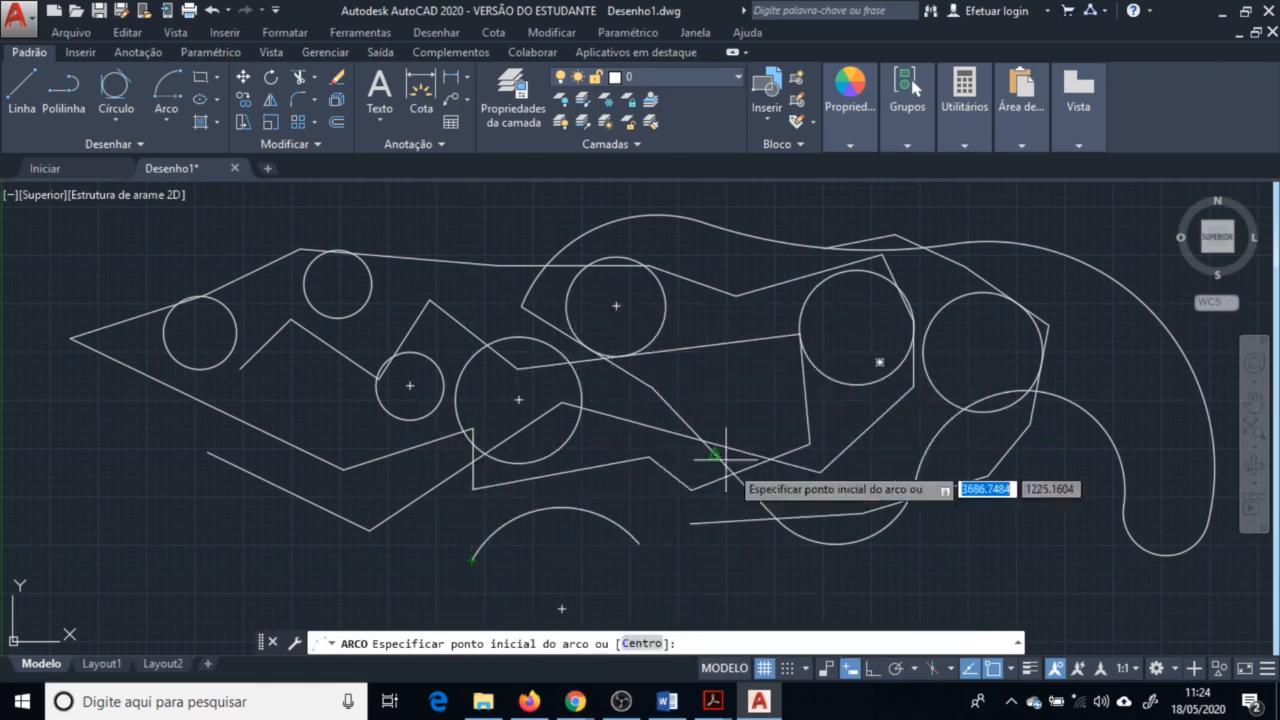
{"action": "left_click", "coordinate": [690, 524]}
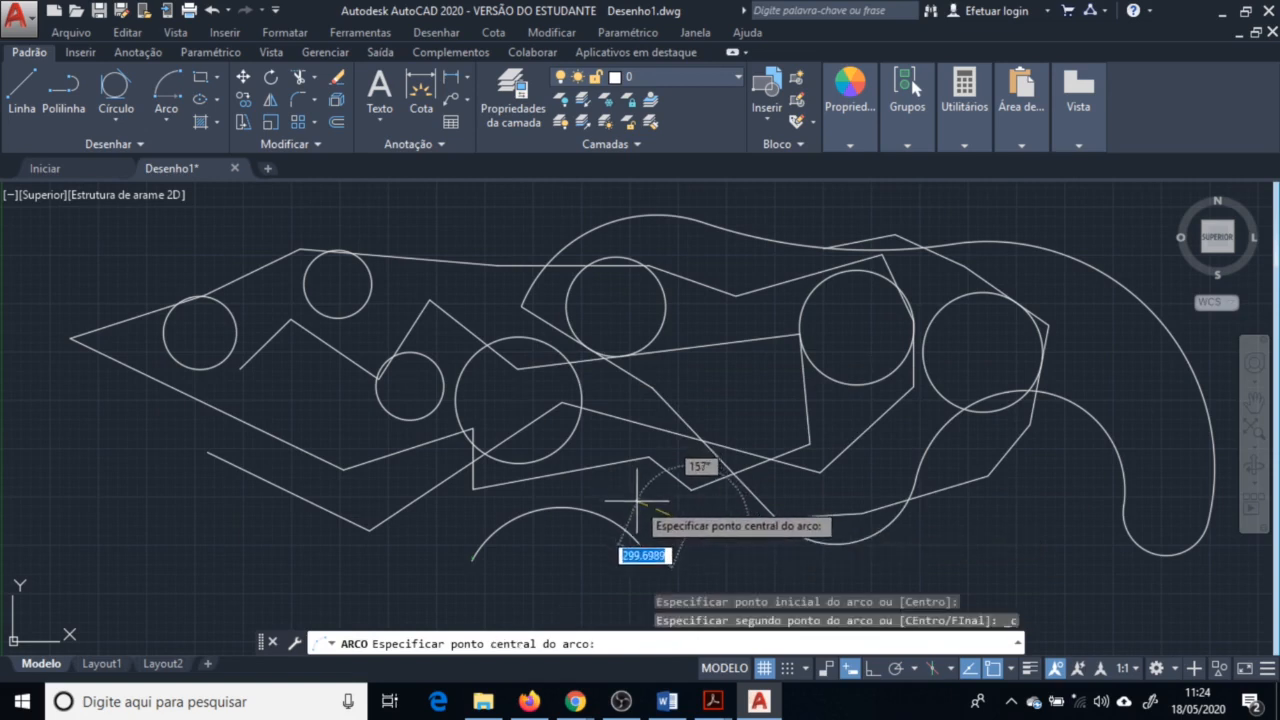
{"action": "left_click", "coordinate": [639, 543]}
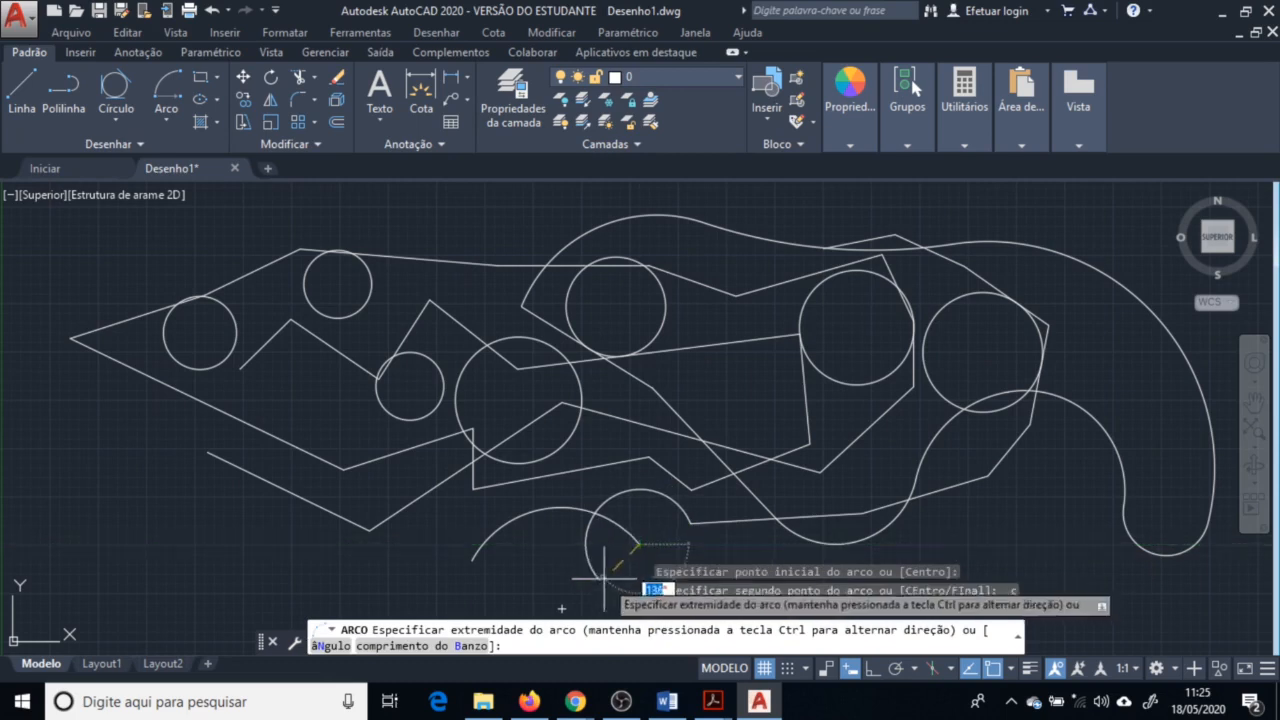
{"action": "left_click", "coordinate": [600, 566]}
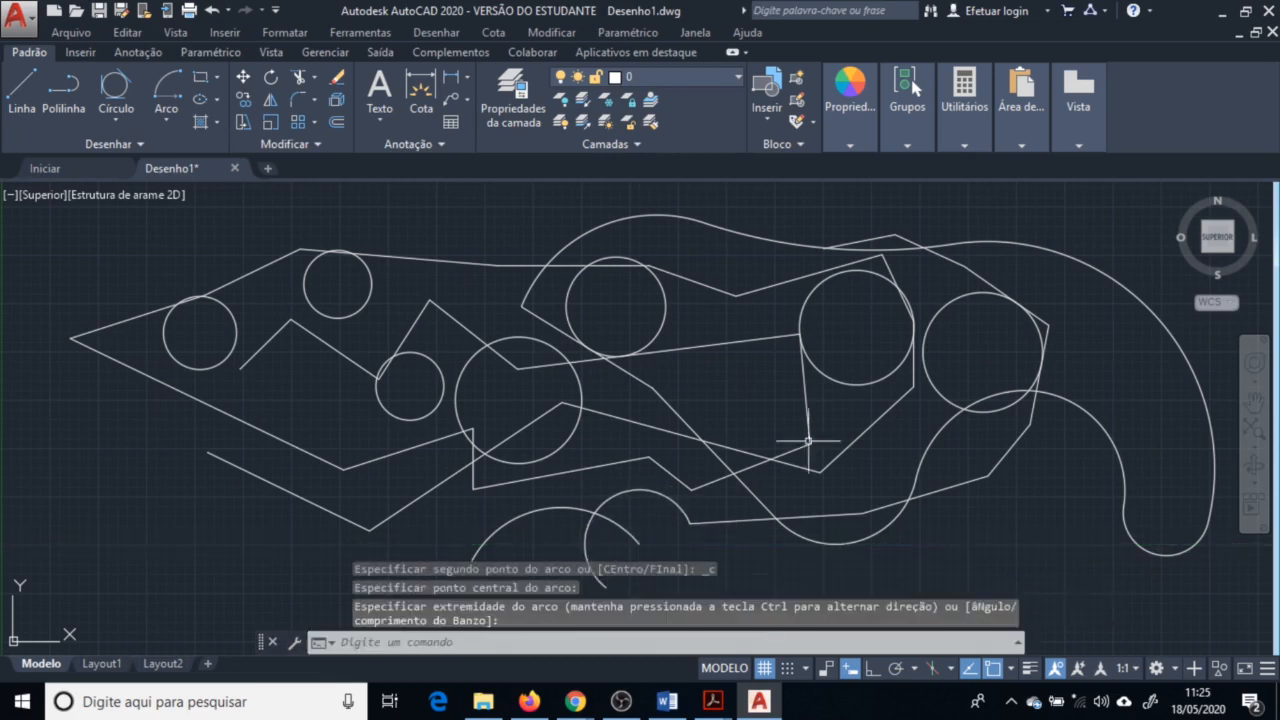
Draw an arc with the Início, Centro, Ângulo option at the left with an included angle of 154°
{"action": "left_click", "coordinate": [167, 120]}
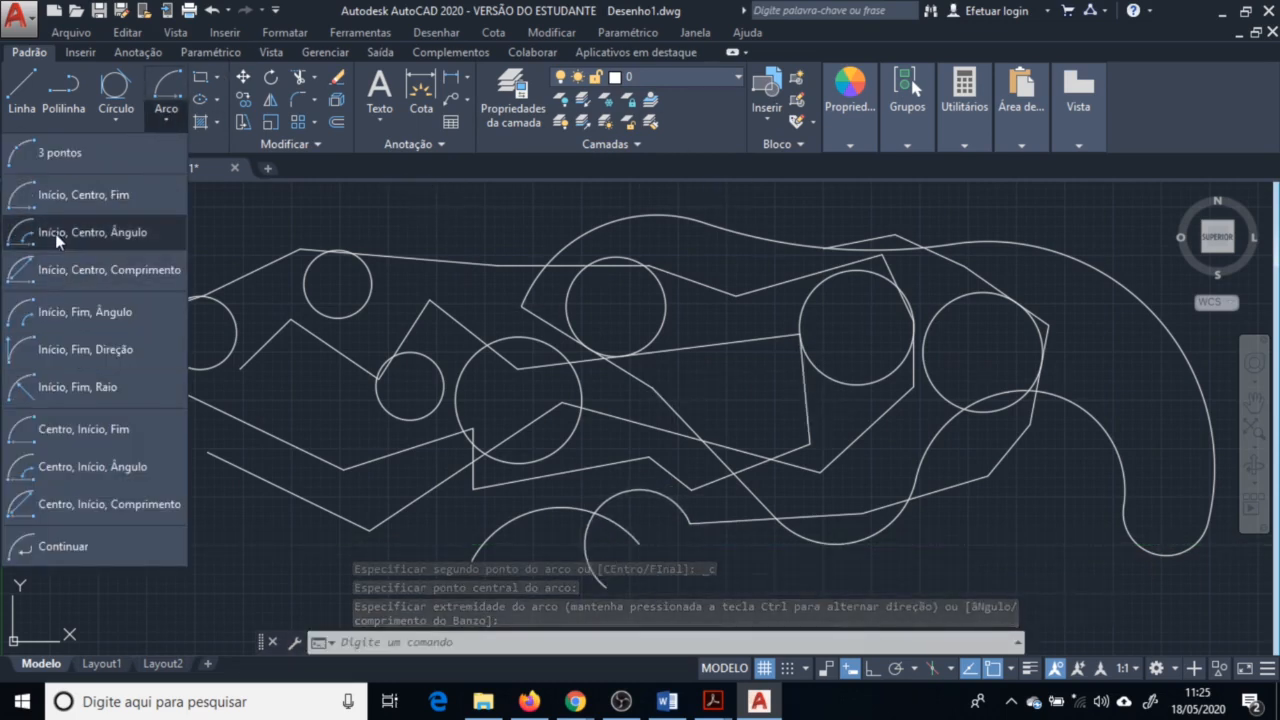
{"action": "left_click", "coordinate": [114, 237]}
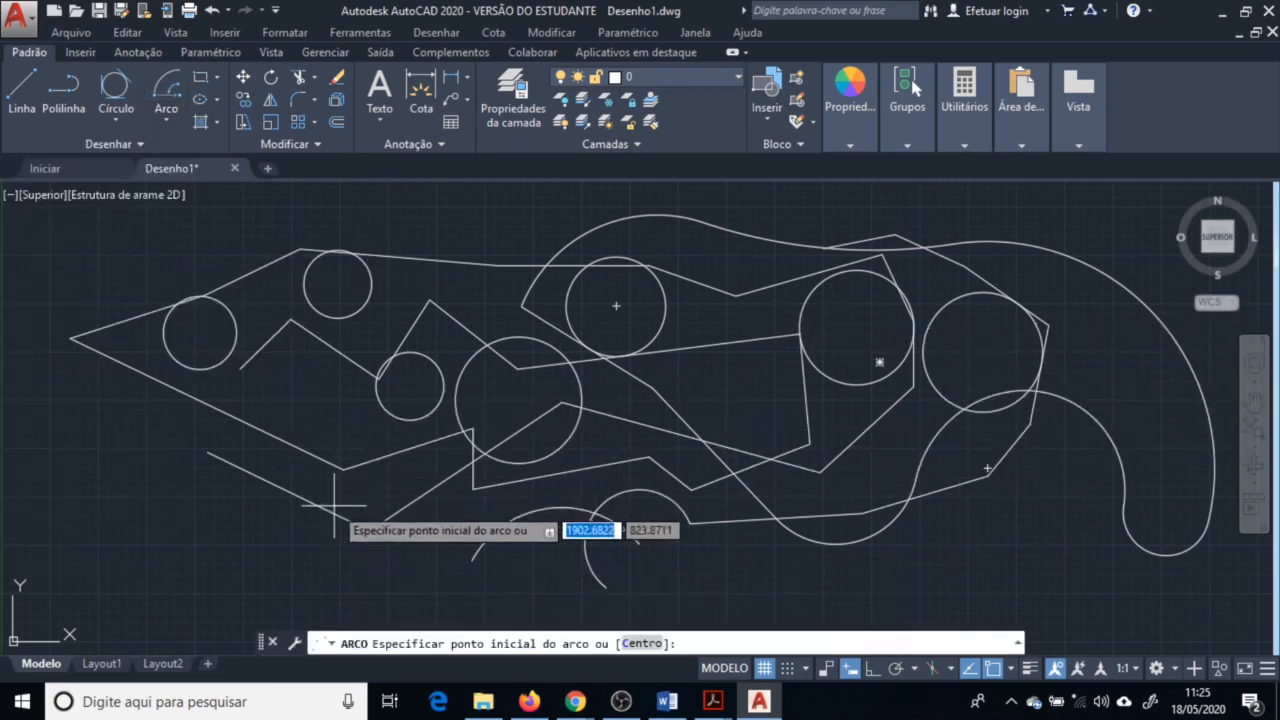
{"action": "left_click", "coordinate": [344, 474]}
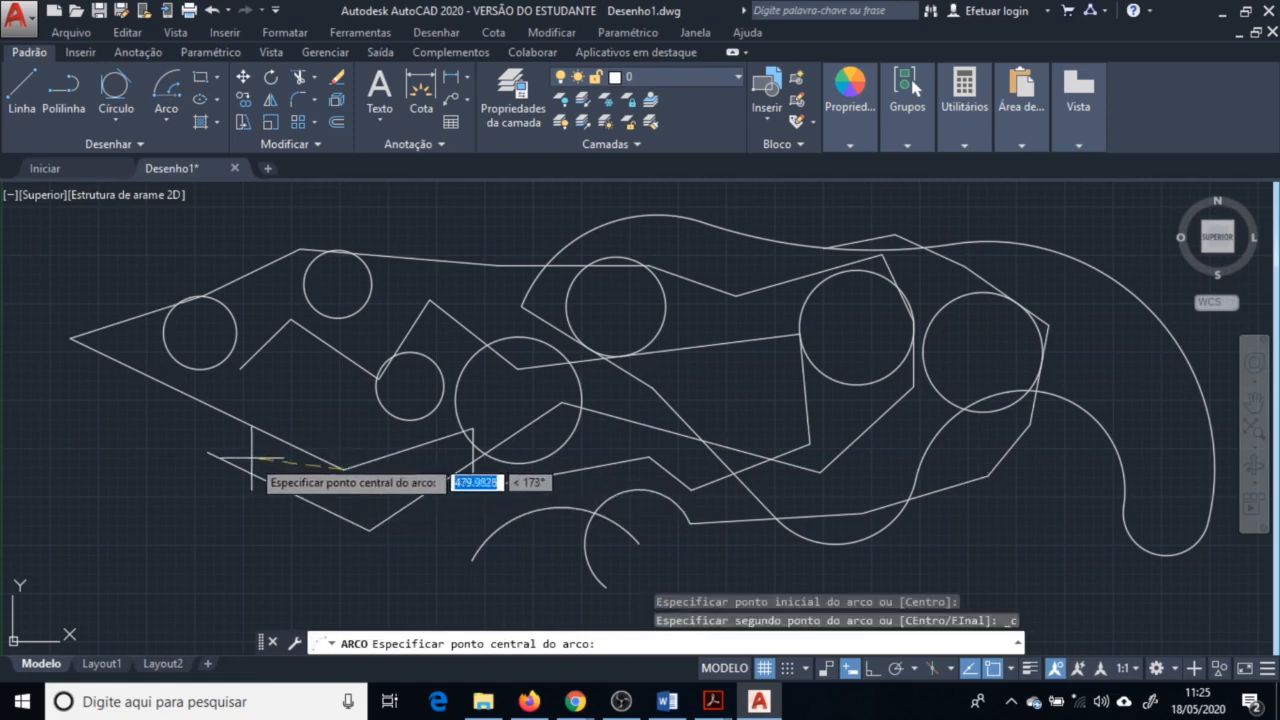
{"action": "left_click", "coordinate": [200, 452]}
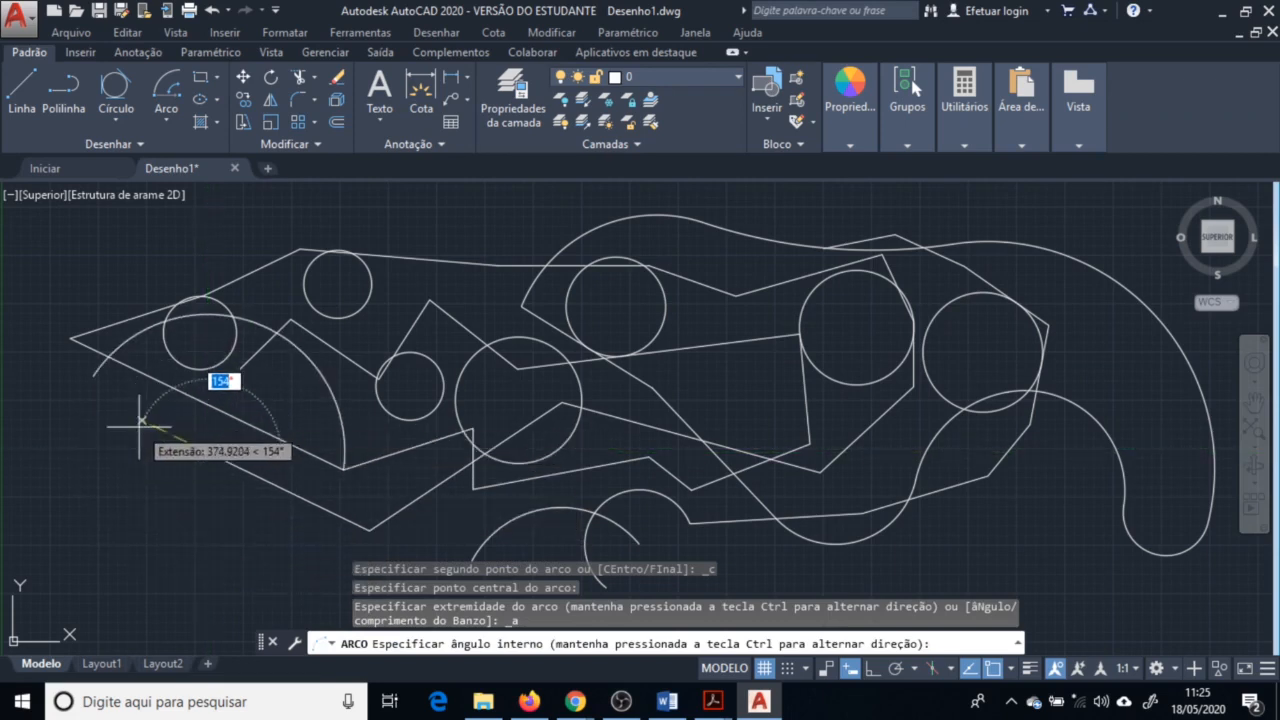
{"action": "key", "text": "Return"}
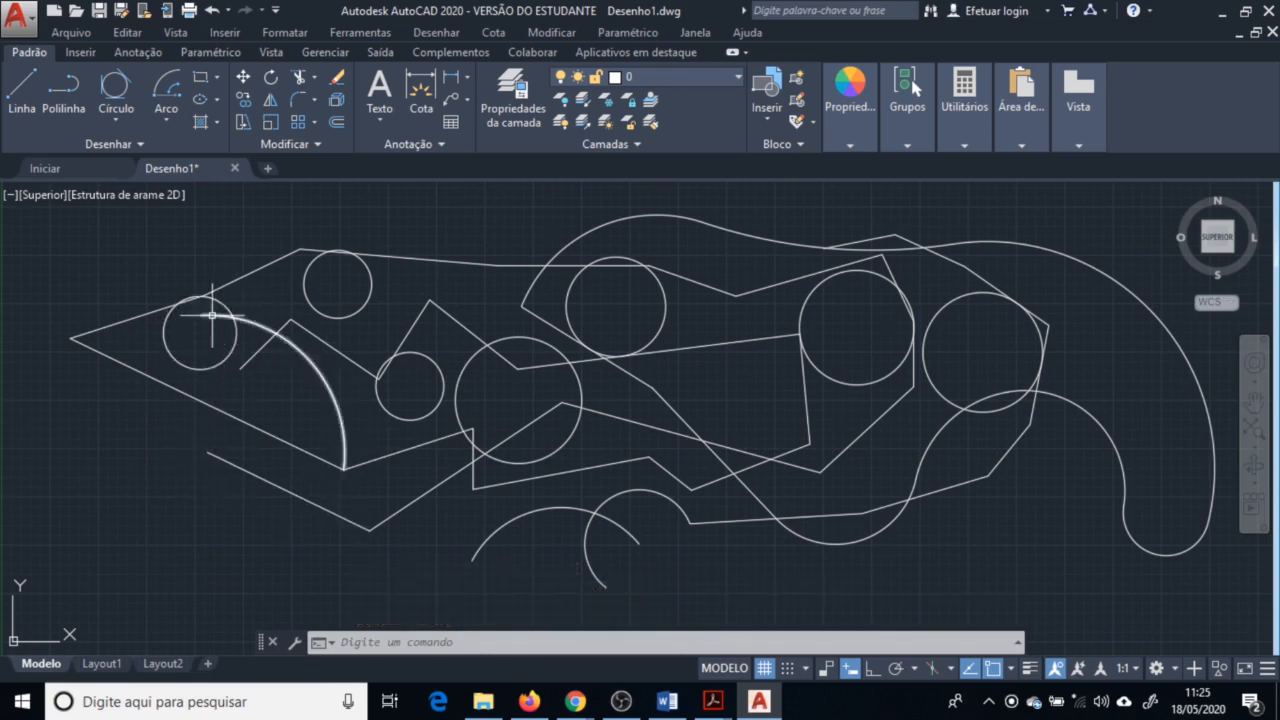
Draw a fit-point spline from the left edge, looping over the upper middle and back to the lower left
{"action": "left_click", "coordinate": [137, 145]}
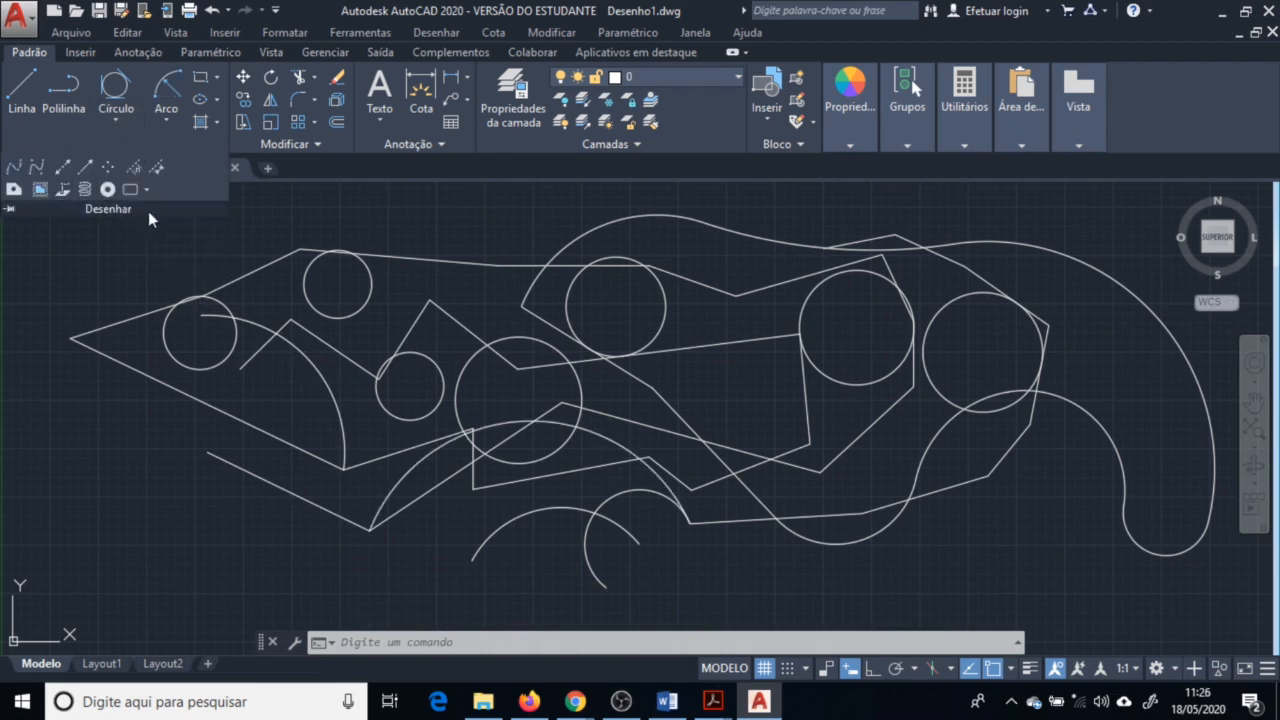
{"action": "left_click", "coordinate": [12, 173]}
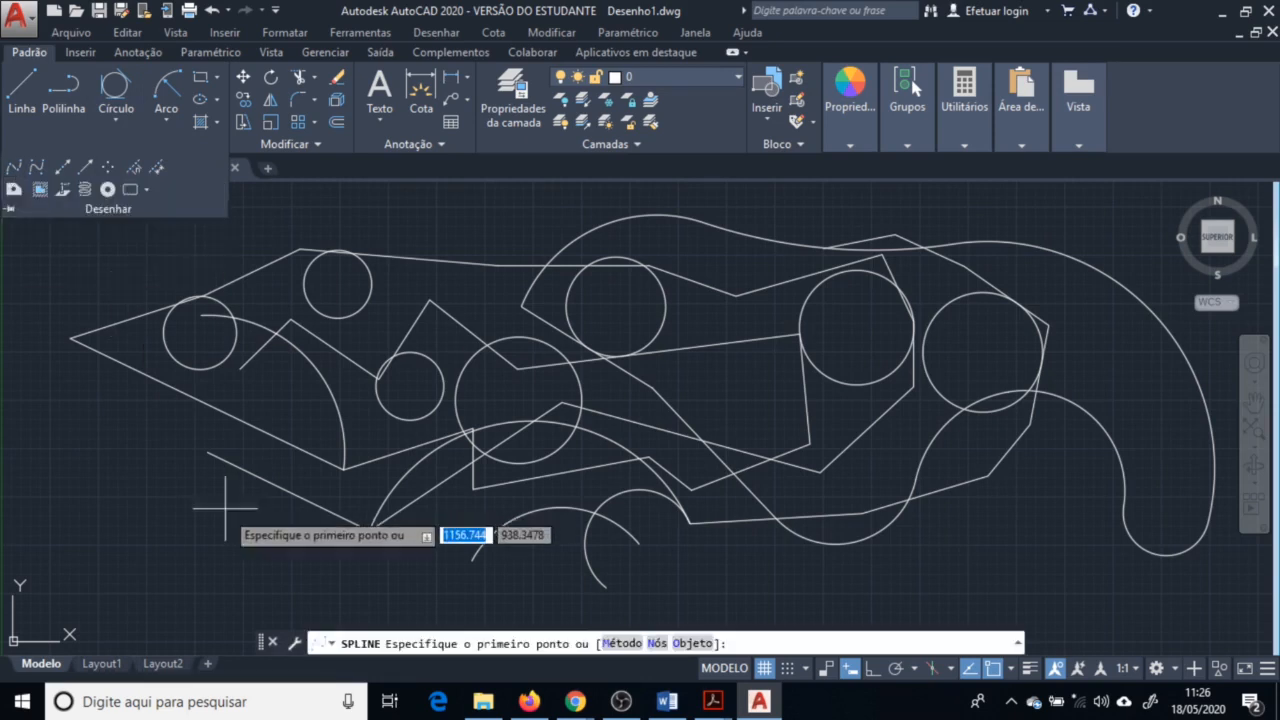
{"action": "left_click", "coordinate": [60, 487]}
{"action": "left_click", "coordinate": [150, 508]}
{"action": "left_click", "coordinate": [208, 453]}
{"action": "left_click", "coordinate": [428, 298]}
{"action": "left_click", "coordinate": [499, 247]}
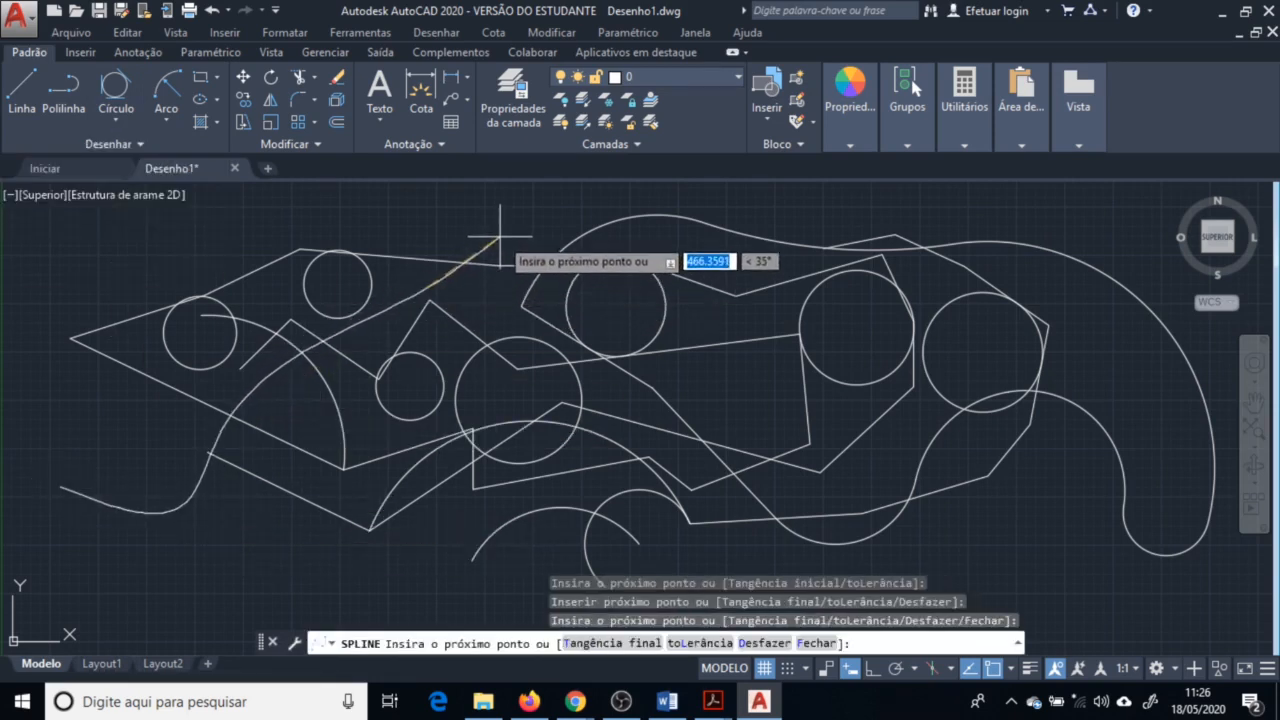
{"action": "left_click", "coordinate": [711, 247]}
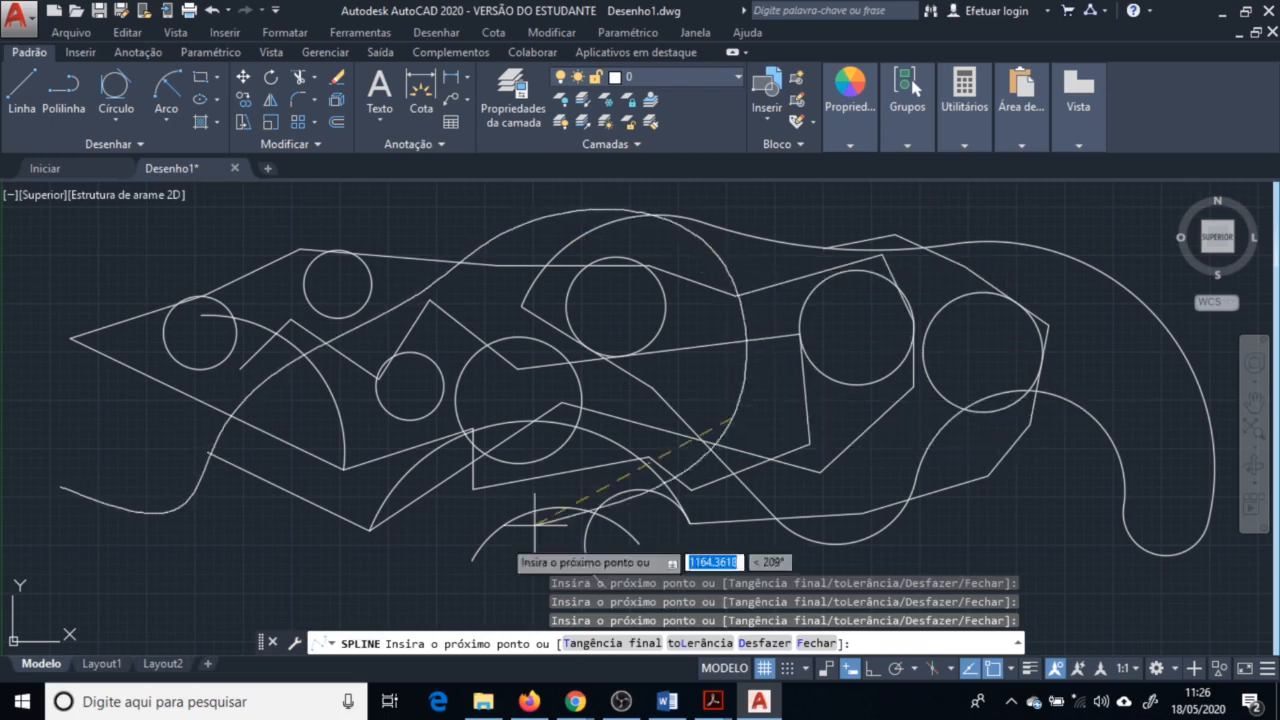
{"action": "left_click", "coordinate": [171, 574]}
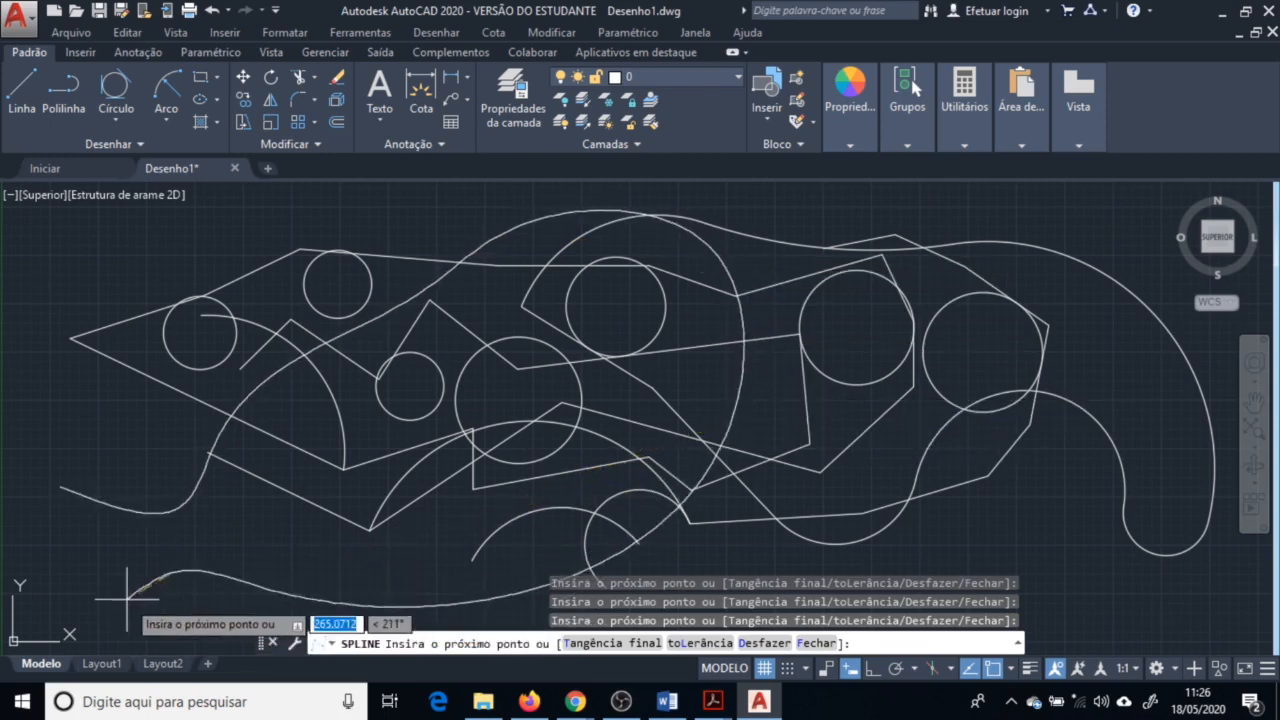
{"action": "key", "text": "Return"}
{"action": "left_click", "coordinate": [232, 432]}
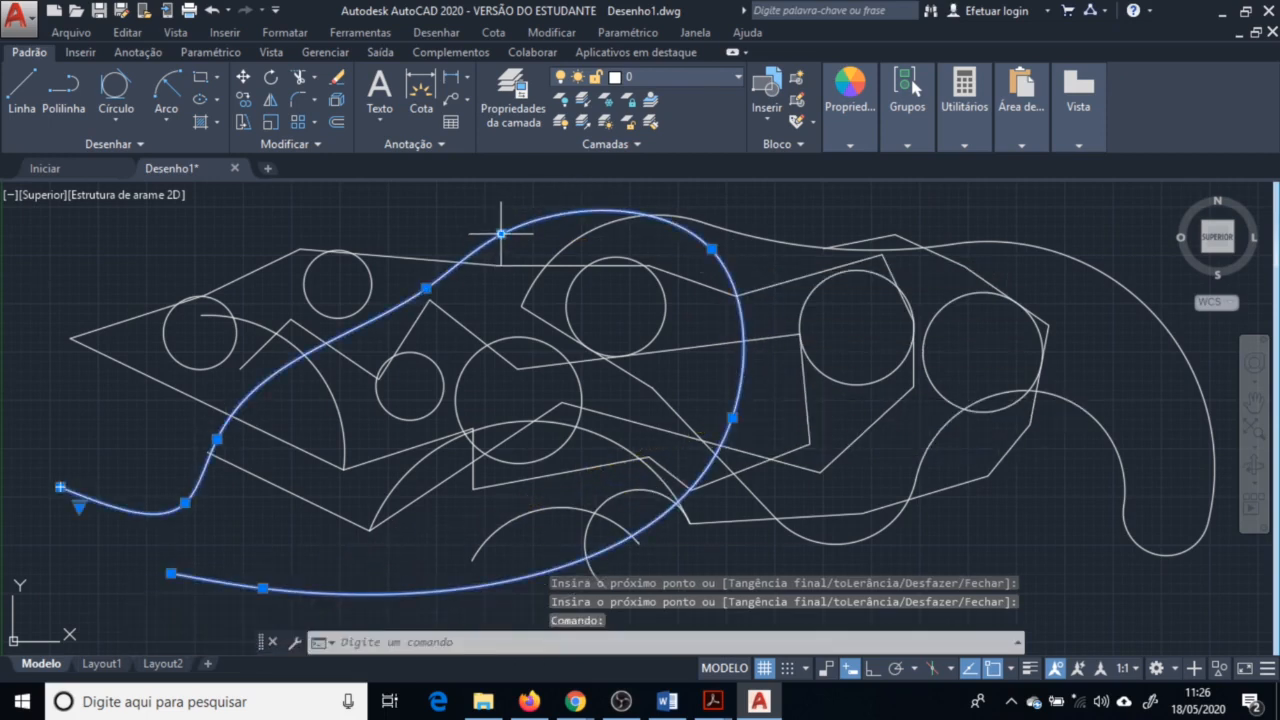
{"action": "left_click", "coordinate": [501, 233]}
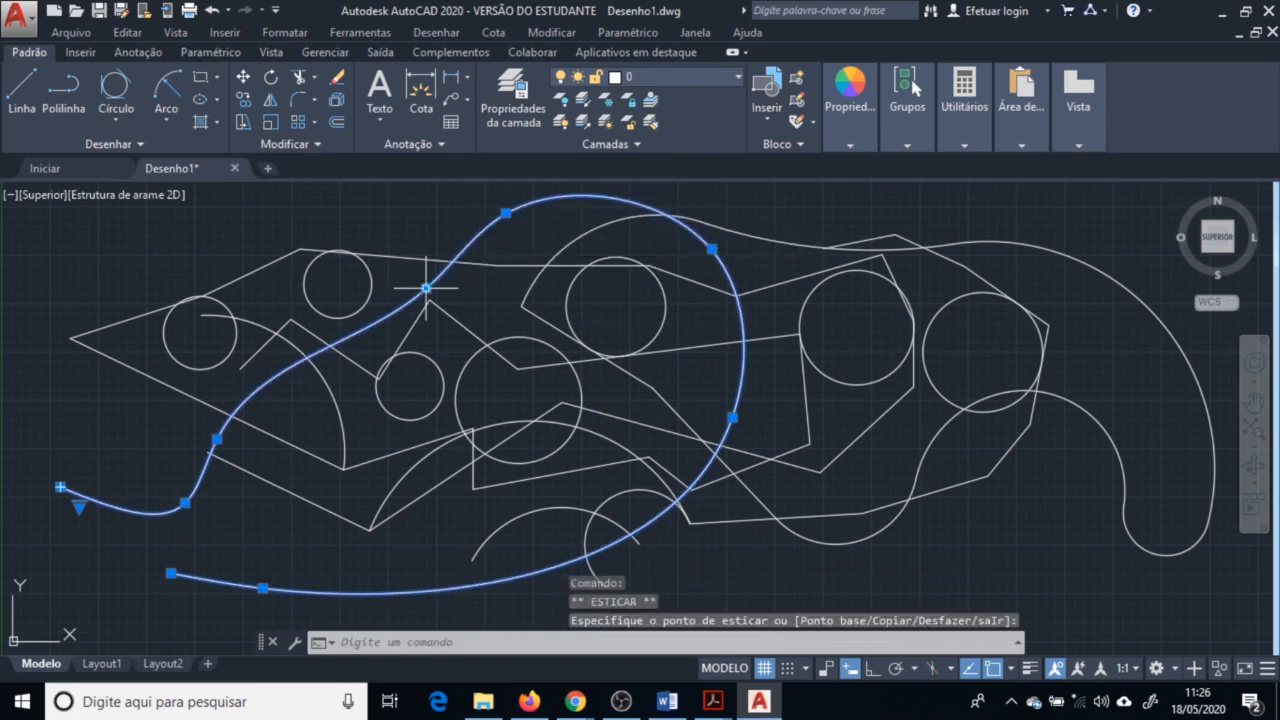
{"action": "key", "text": "Escape"}
{"action": "key", "text": "Escape"}
Draw a control-vertex spline with six vertices weaving from the upper left down to the lower left
{"action": "left_click", "coordinate": [113, 144]}
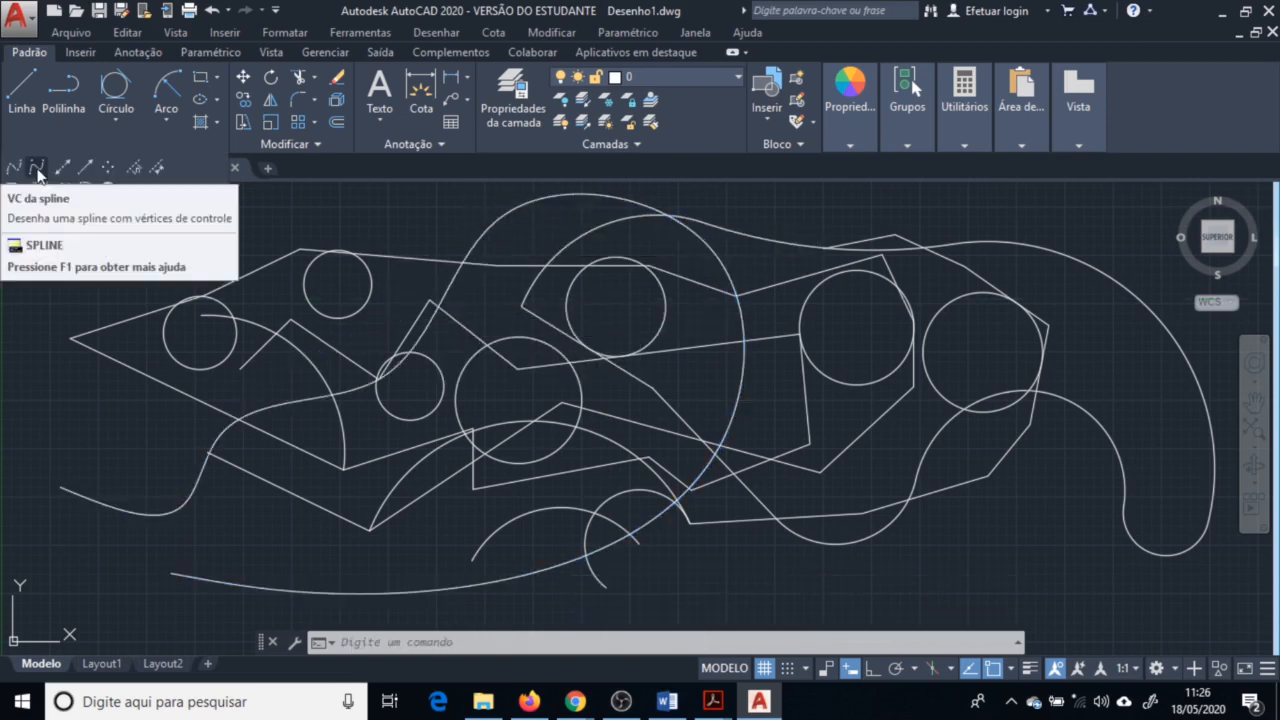
{"action": "left_click", "coordinate": [38, 174]}
{"action": "left_click", "coordinate": [193, 247]}
{"action": "left_click", "coordinate": [350, 211]}
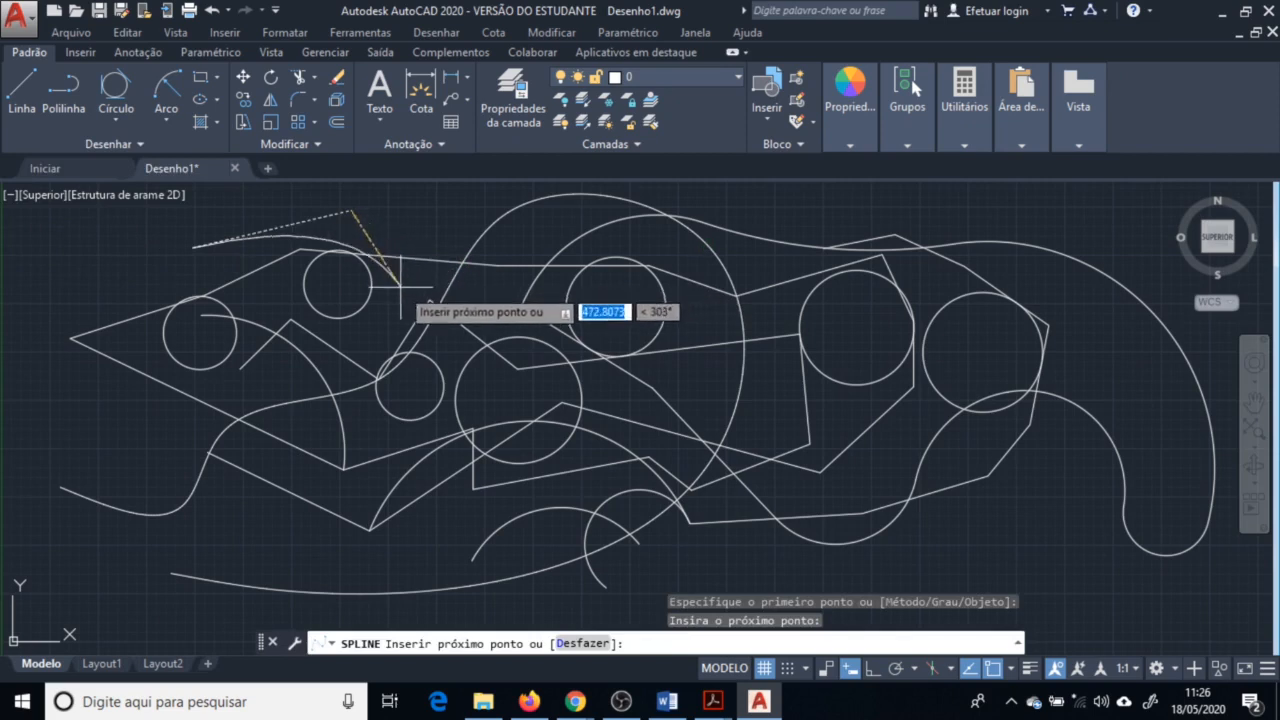
{"action": "left_click", "coordinate": [400, 287]}
{"action": "left_click", "coordinate": [637, 305]}
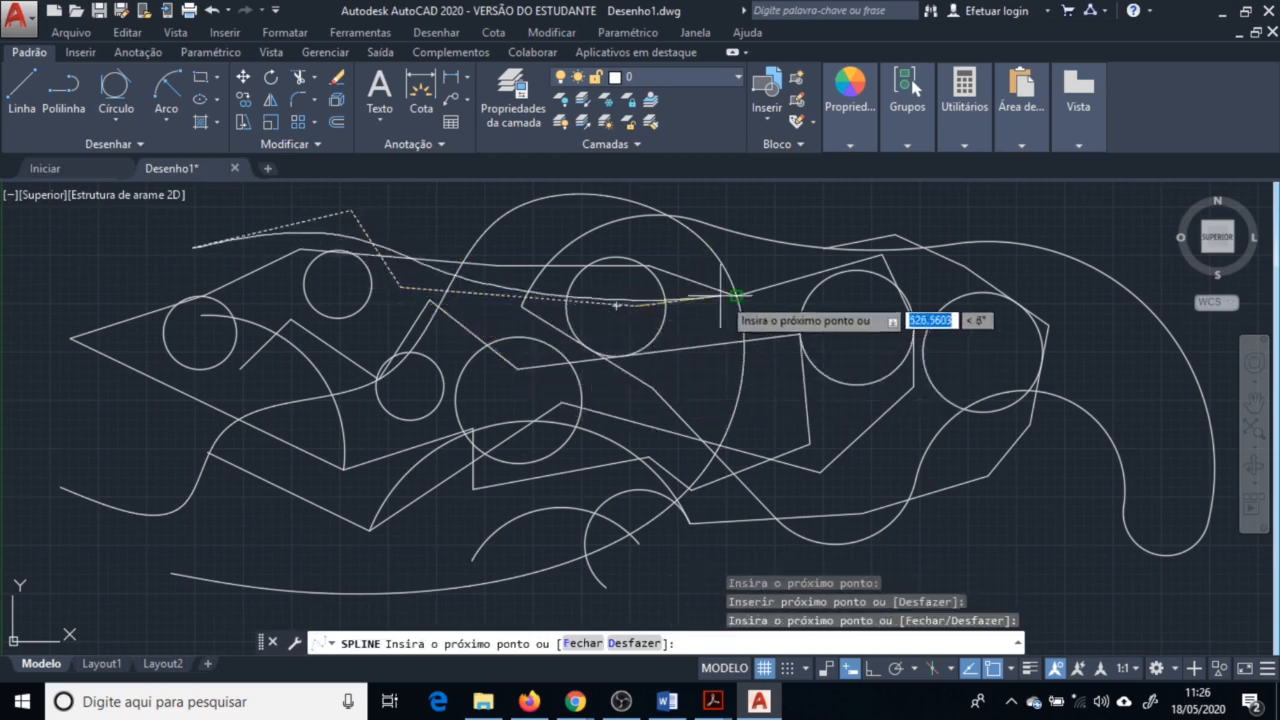
{"action": "left_click", "coordinate": [106, 428]}
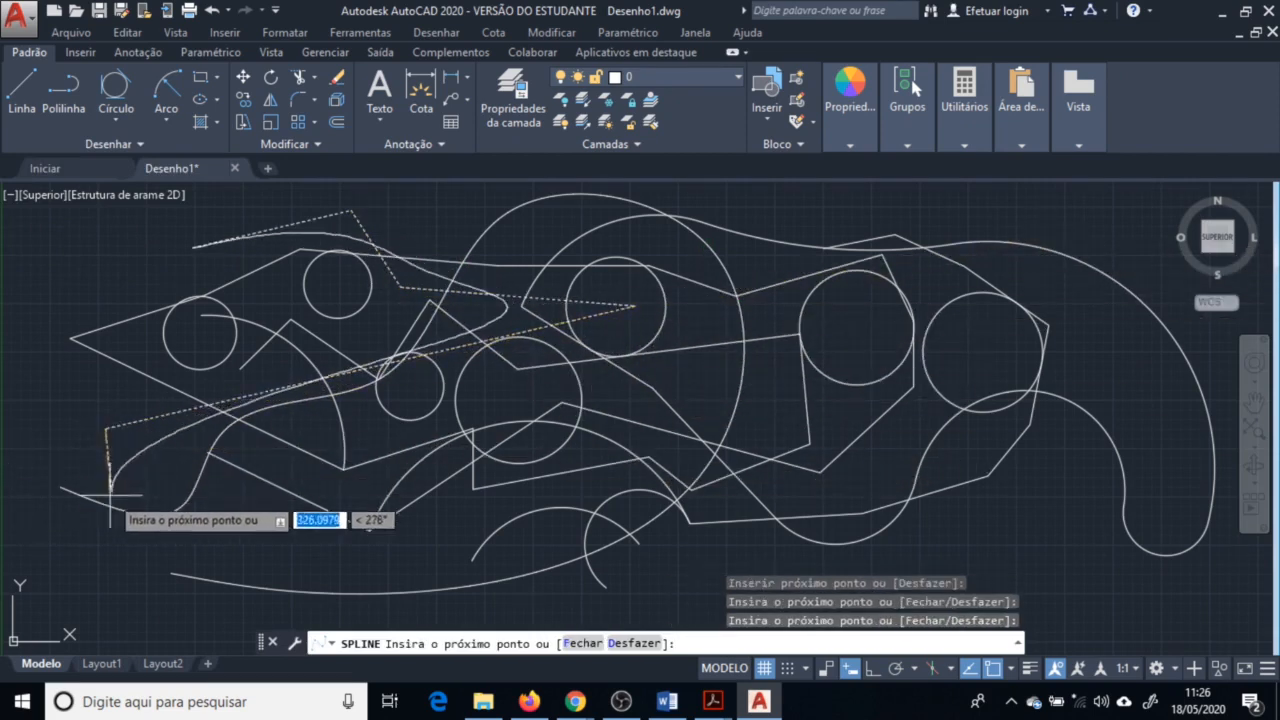
{"action": "left_click", "coordinate": [265, 555]}
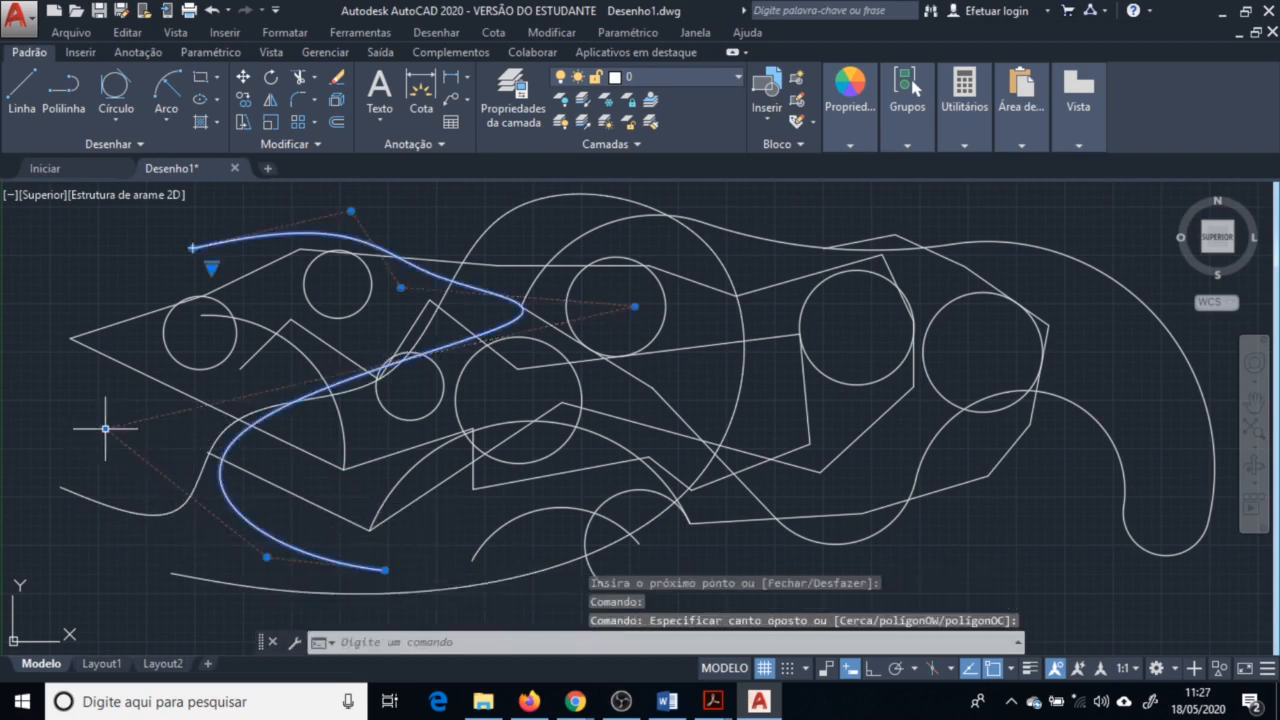
Reshape the control-vertex spline by moving one of its left control vertices further left
{"action": "left_click", "coordinate": [105, 428]}
{"action": "left_click", "coordinate": [53, 438]}
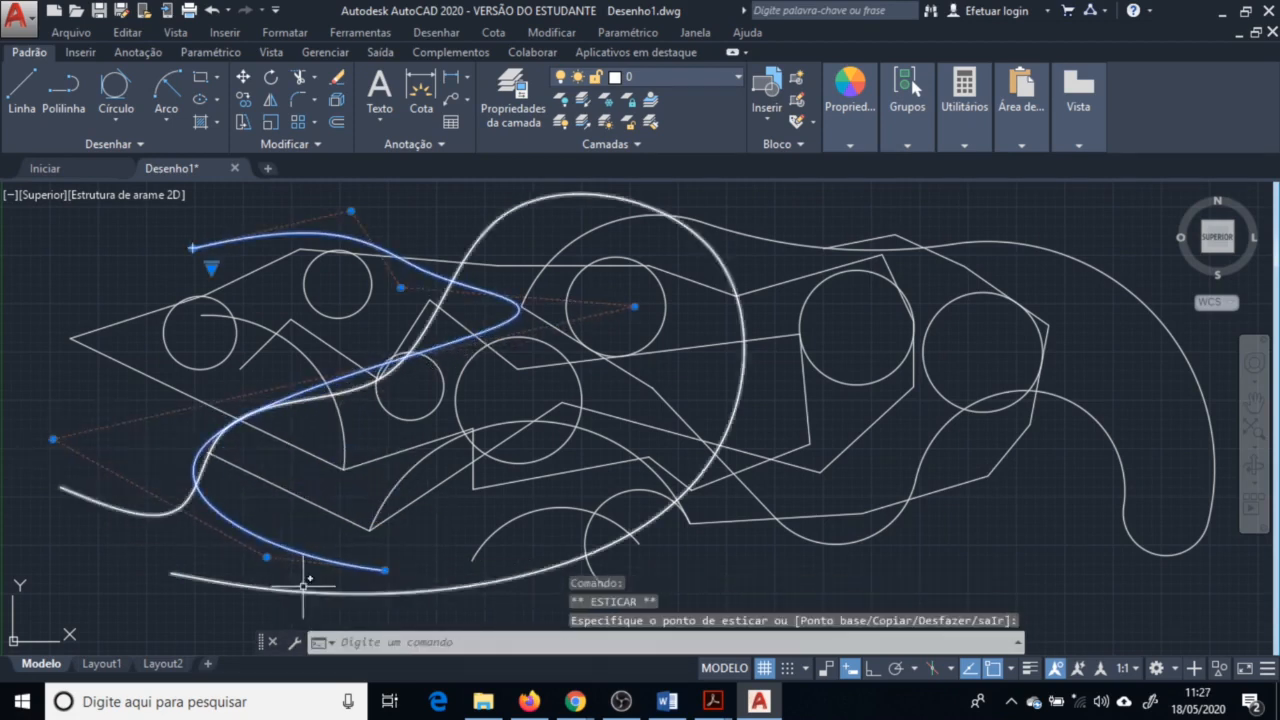
{"action": "left_click", "coordinate": [268, 535]}
{"action": "key", "text": "Escape"}
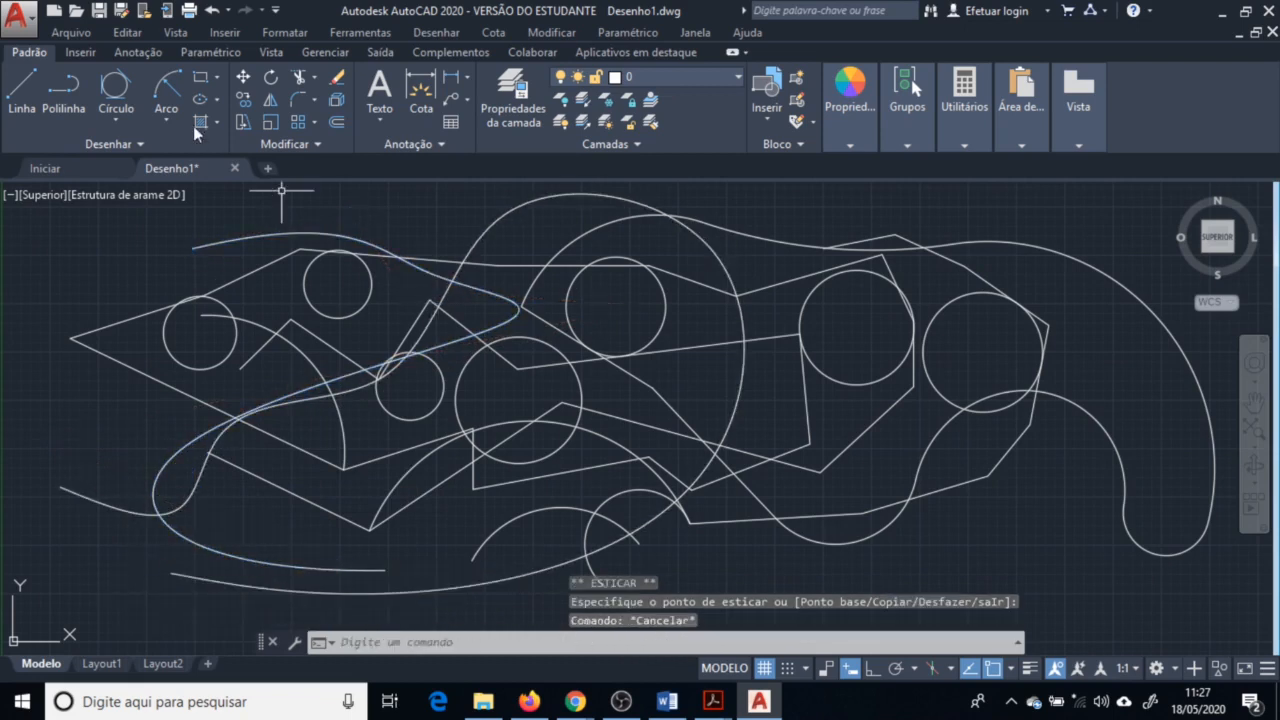
Place several points across the upper part of the drawing with the Multiple Points tool
{"action": "left_click", "coordinate": [150, 144]}
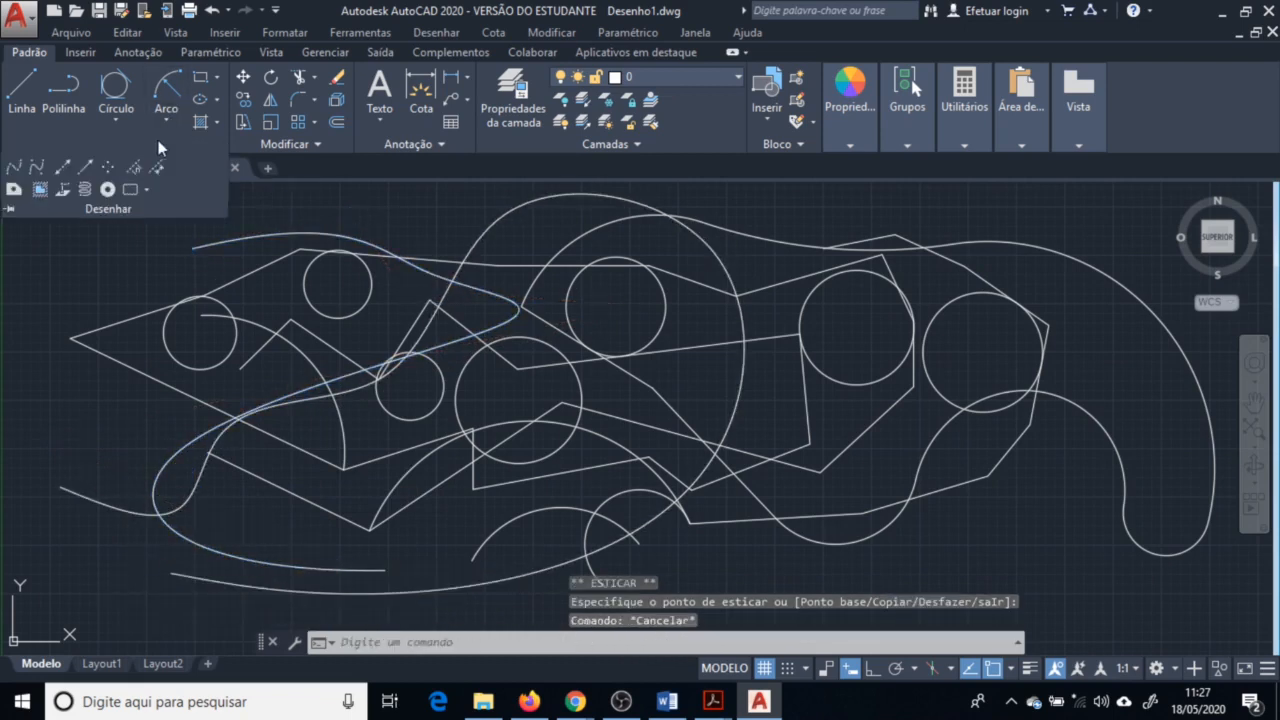
{"action": "left_click", "coordinate": [110, 167]}
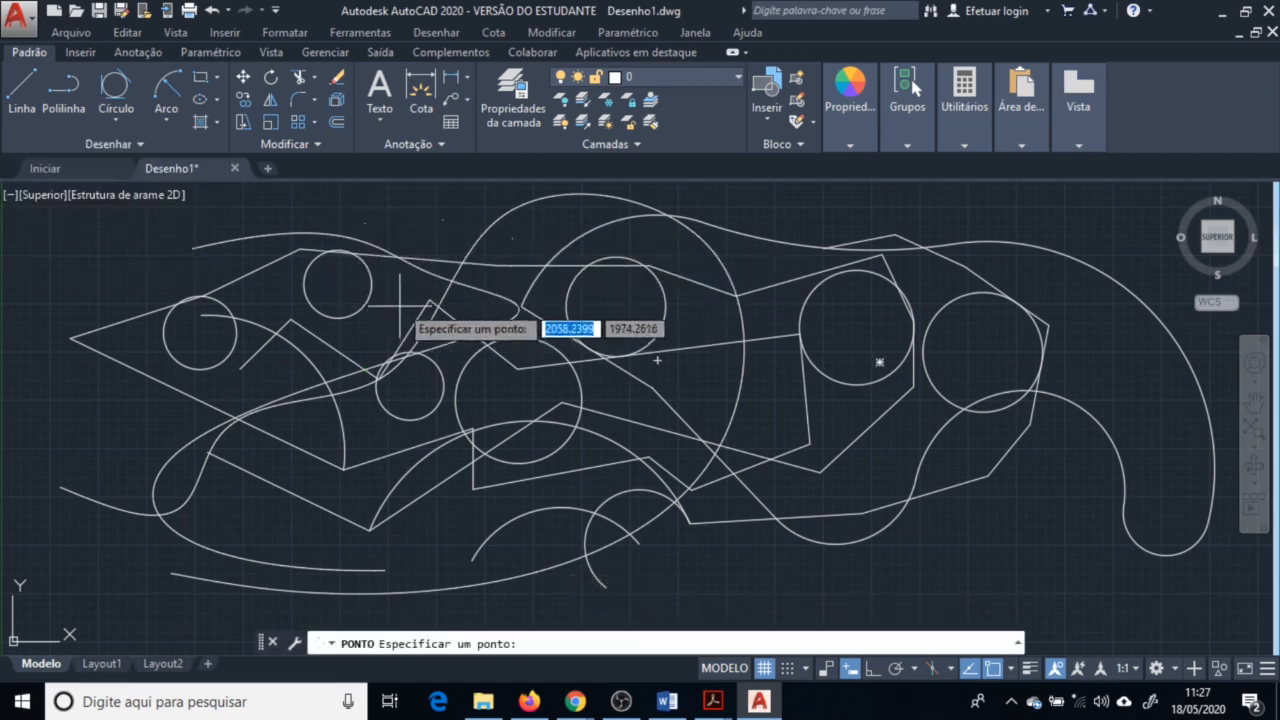
{"action": "scroll", "coordinate": [430, 220], "scroll_direction": "up", "scroll_amount": 2}
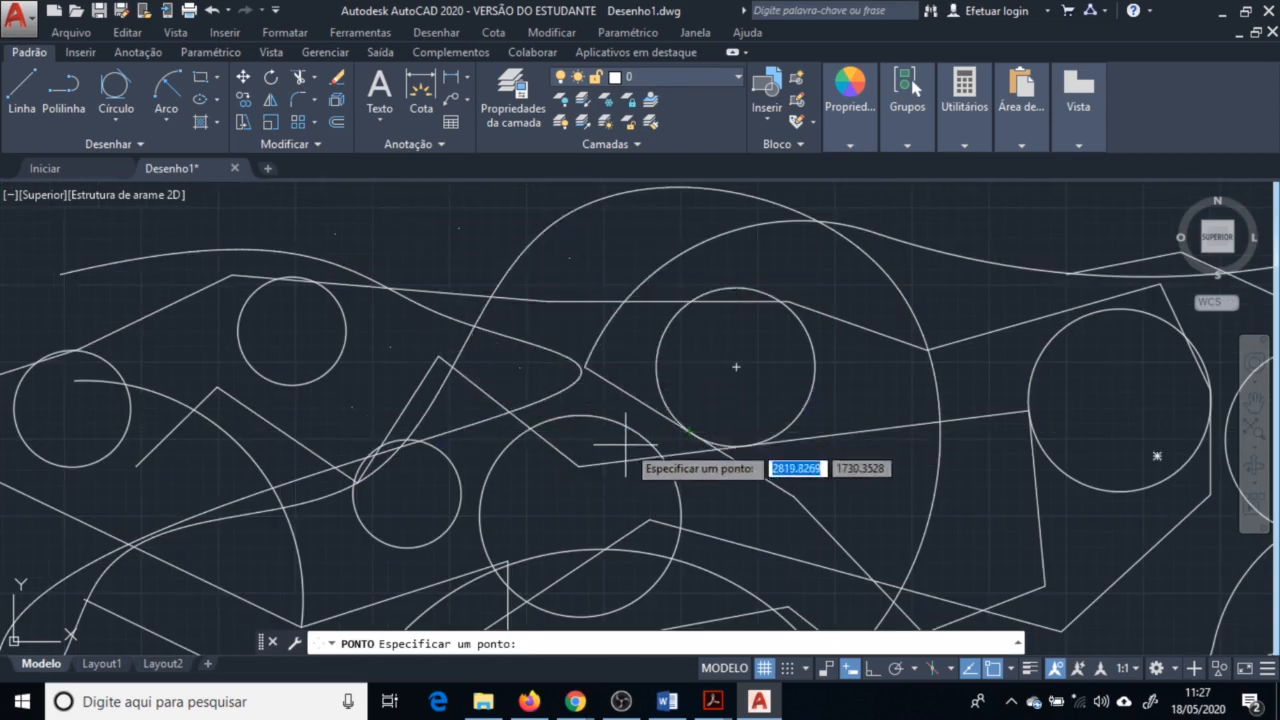
{"action": "key", "text": "Escape"}
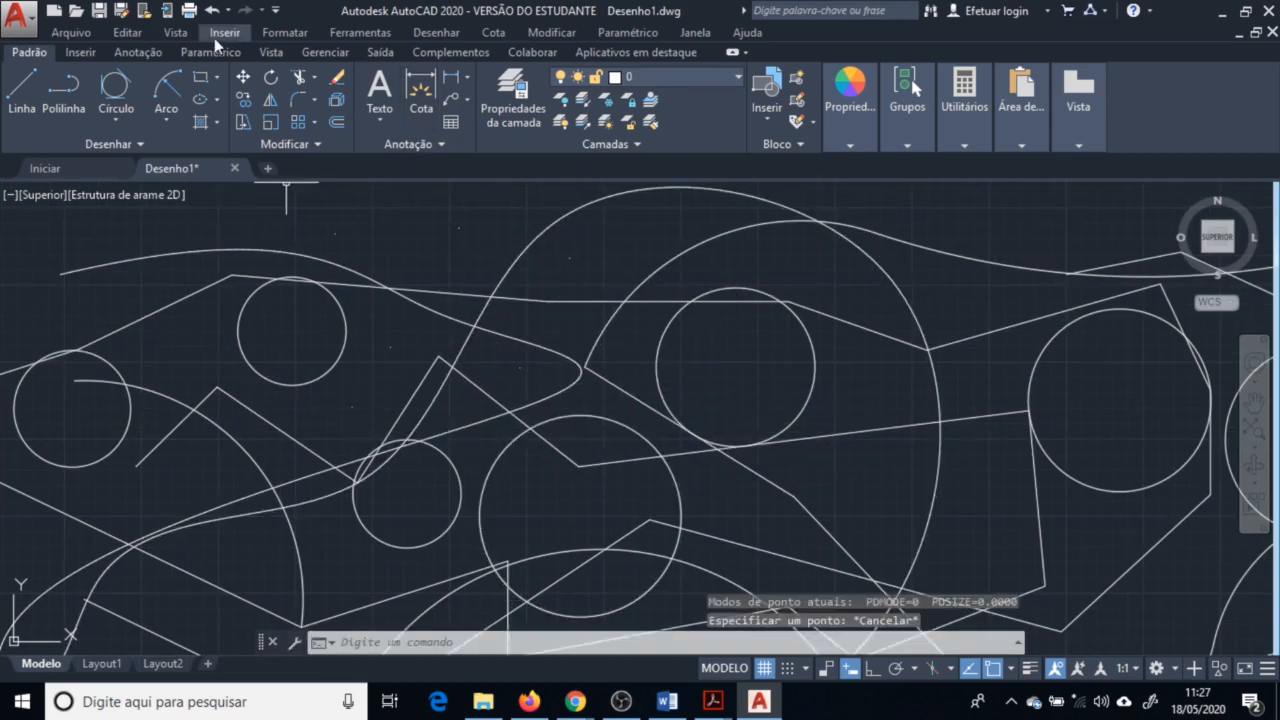
Set the point style to the circled cross at 5% size relative to the screen
{"action": "left_click", "coordinate": [285, 32]}
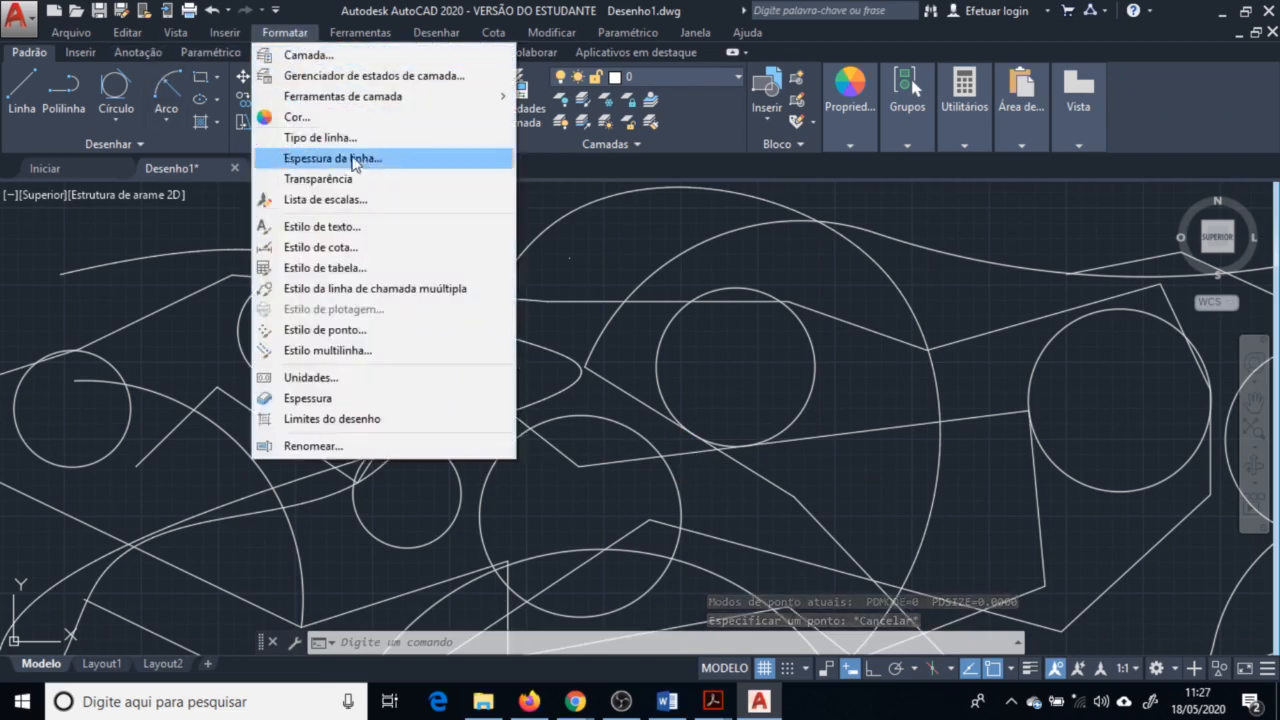
{"action": "left_click", "coordinate": [381, 331]}
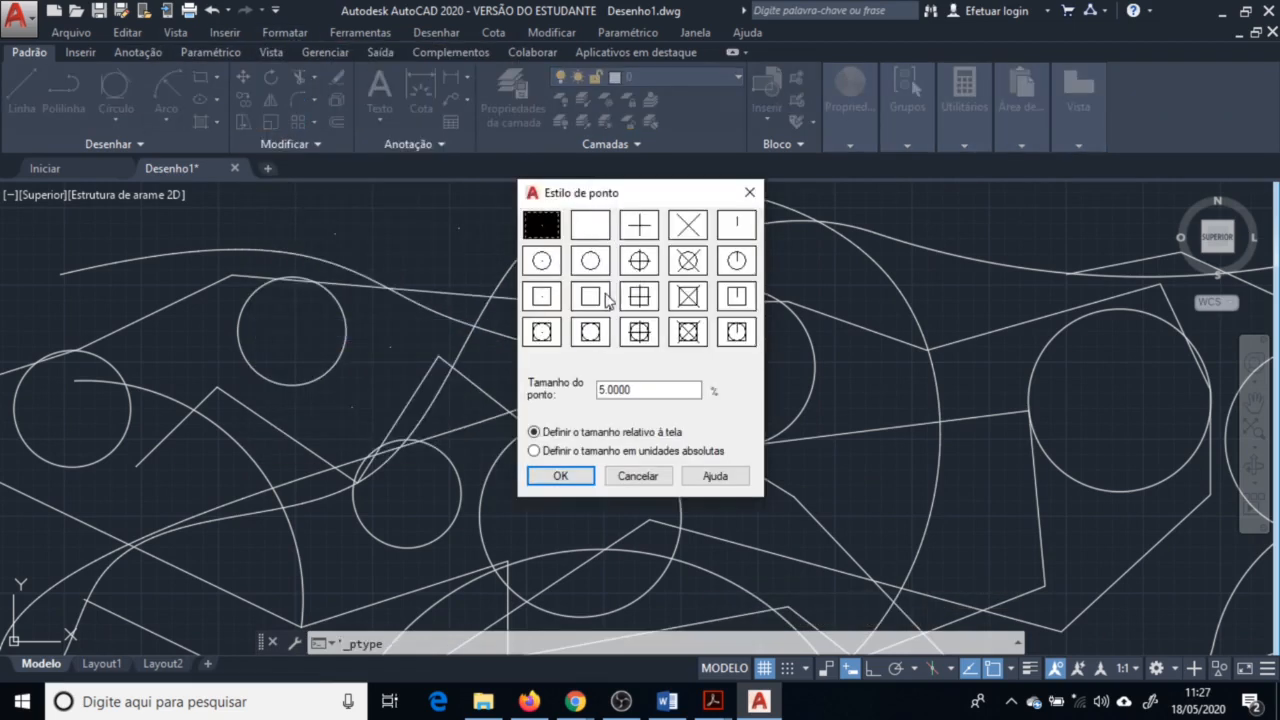
{"action": "left_click", "coordinate": [561, 478]}
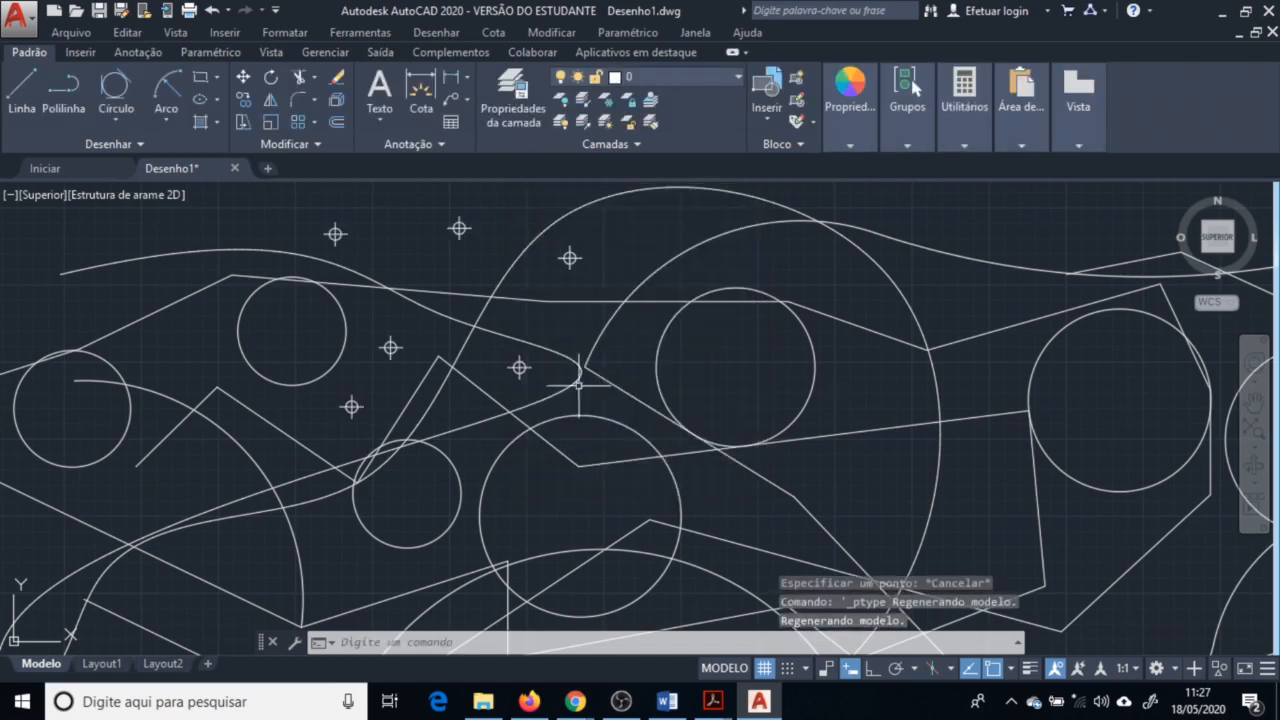
Place four more points with the Multiple Points tool near the left side of the drawing
{"action": "left_click", "coordinate": [96, 143]}
{"action": "left_click", "coordinate": [107, 167]}
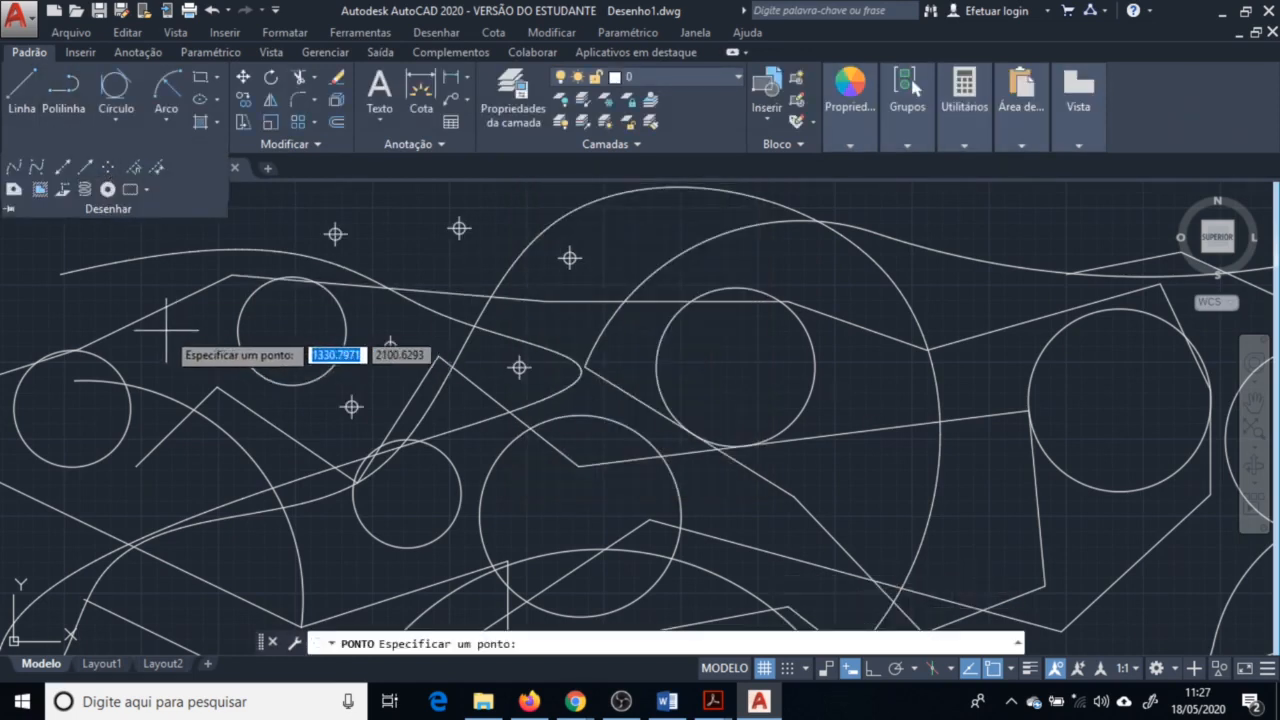
{"action": "left_click", "coordinate": [167, 330]}
{"action": "left_click", "coordinate": [213, 367]}
{"action": "left_click", "coordinate": [145, 436]}
{"action": "left_click", "coordinate": [178, 490]}
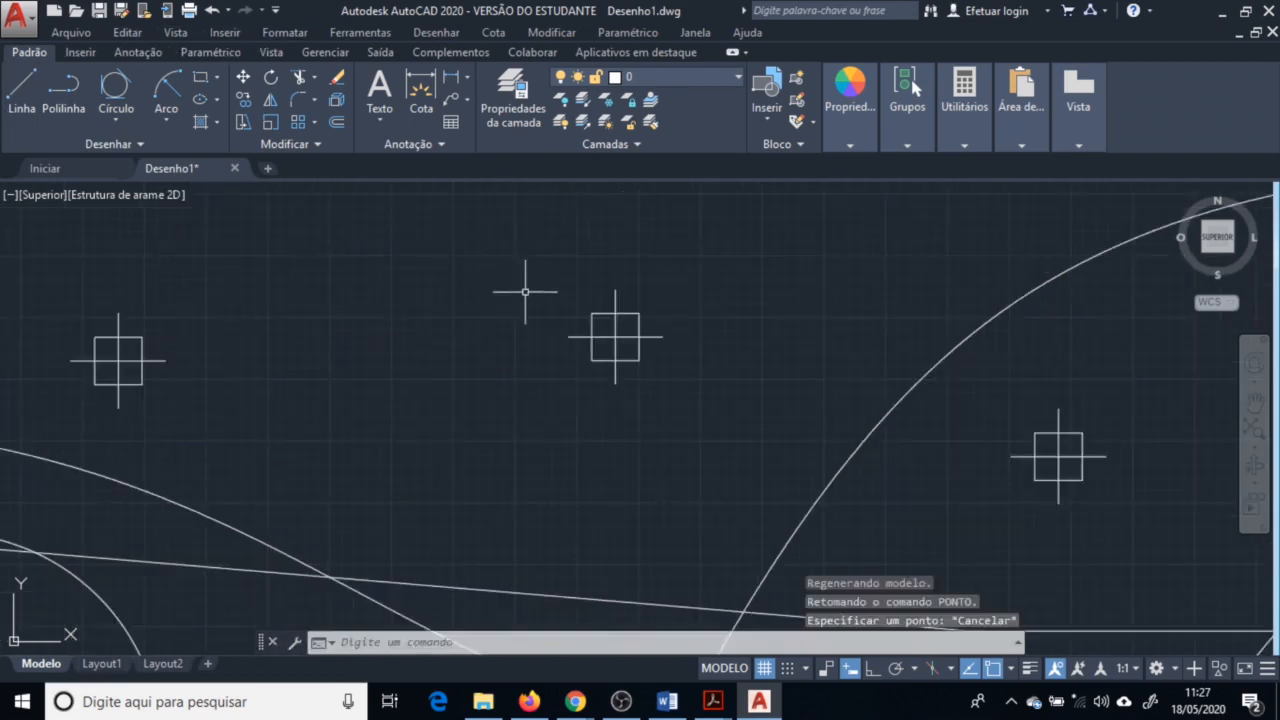
Draw two rectangles, one over the upper middle circle and one beside it to the lower right
{"action": "scroll", "coordinate": [585, 322], "scroll_direction": "down", "scroll_amount": 4}
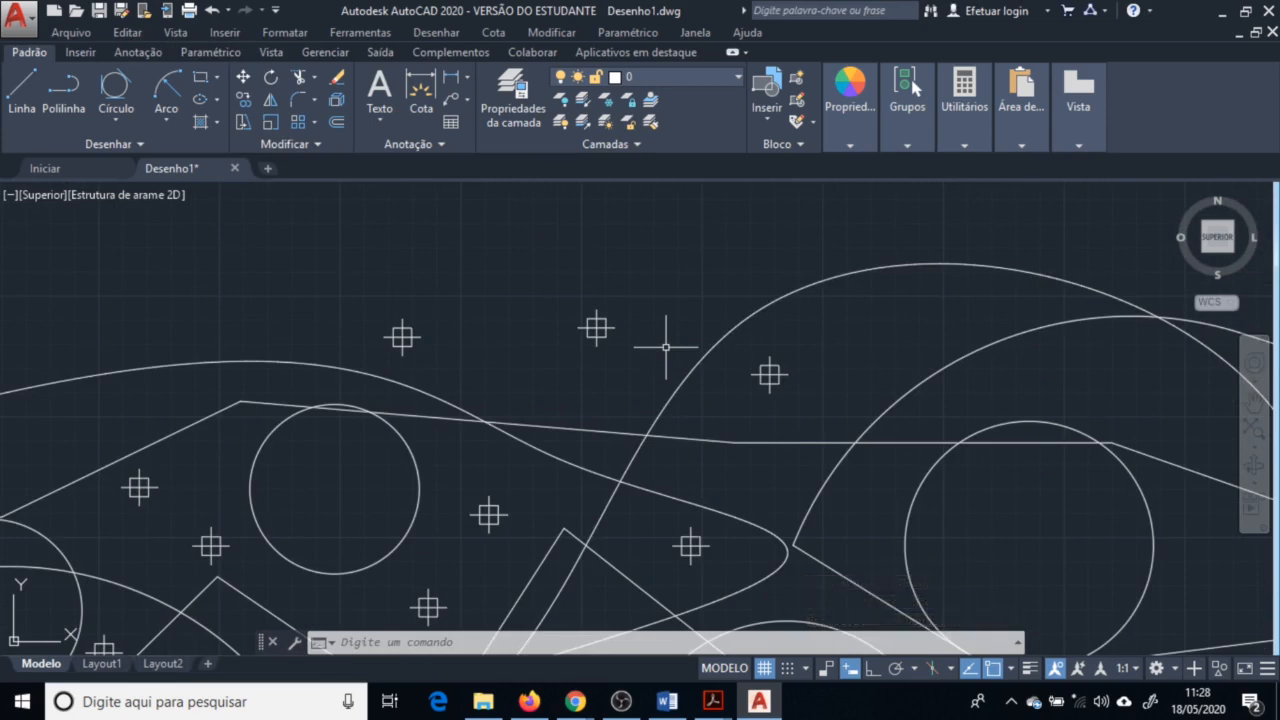
{"action": "middle_click_drag", "start_coordinate": [664, 347], "coordinate": [612, 291]}
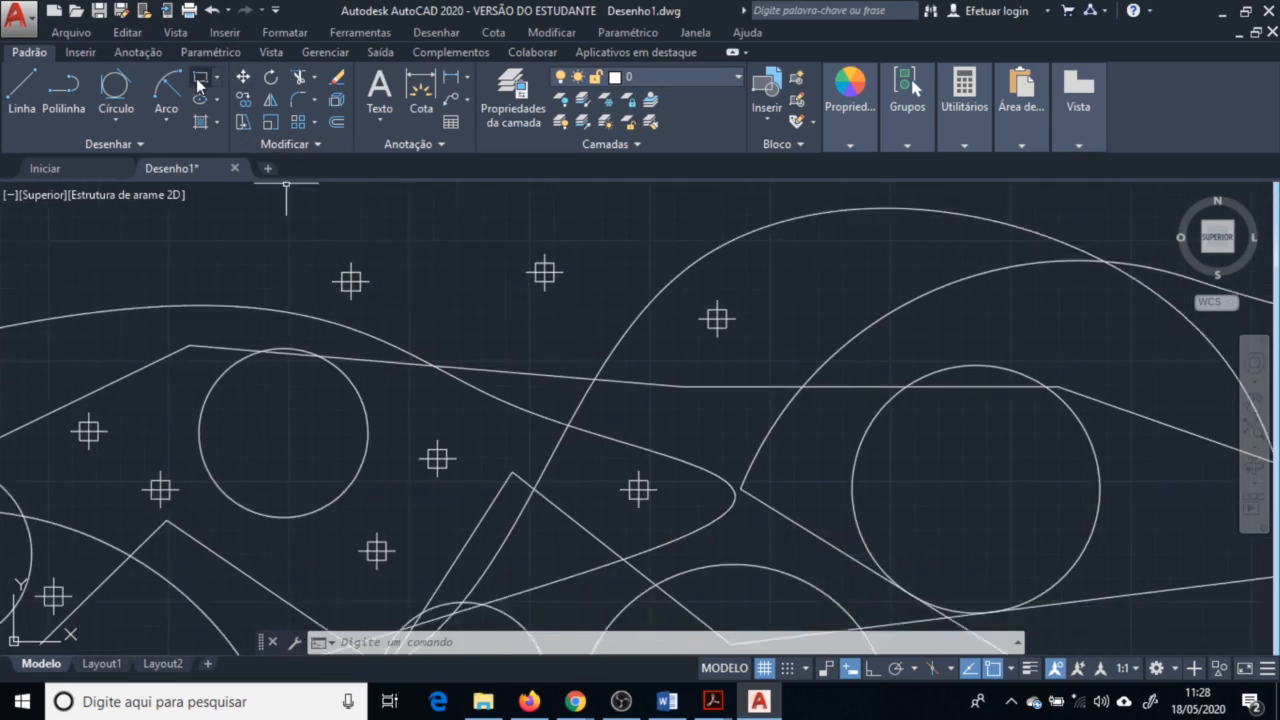
{"action": "scroll", "coordinate": [374, 189], "scroll_direction": "down", "scroll_amount": 2}
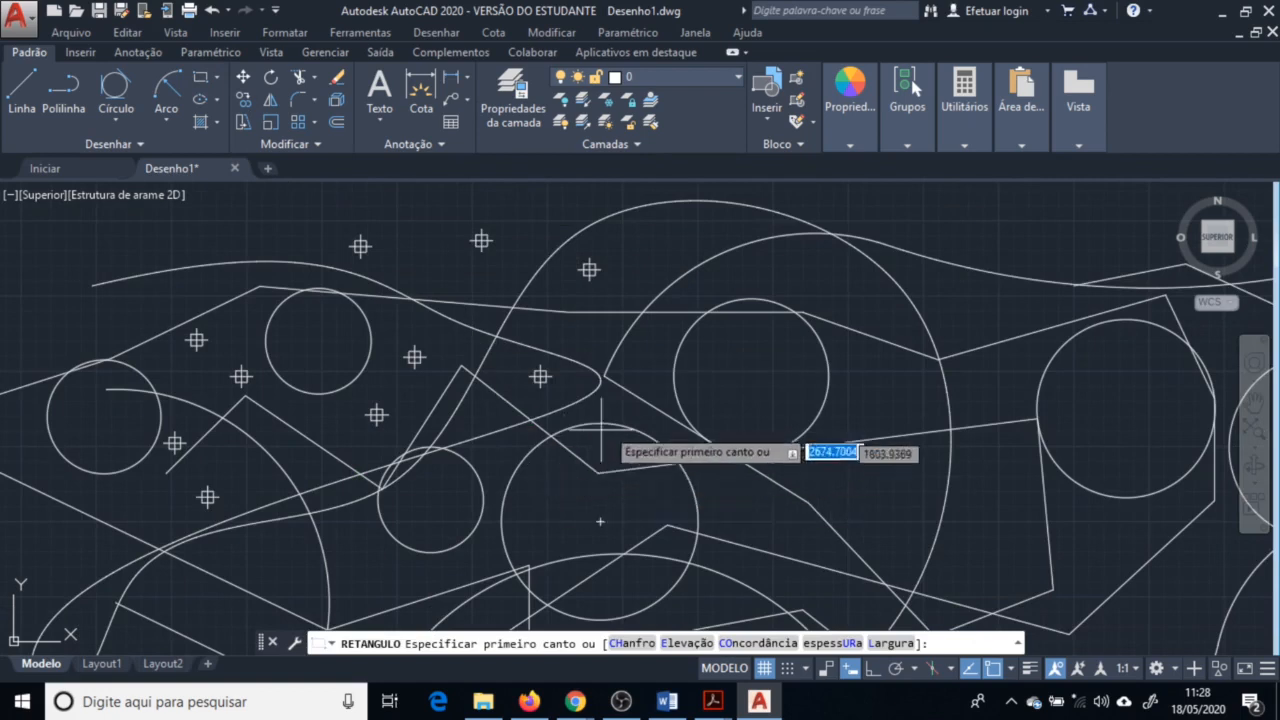
{"action": "left_click", "coordinate": [718, 389]}
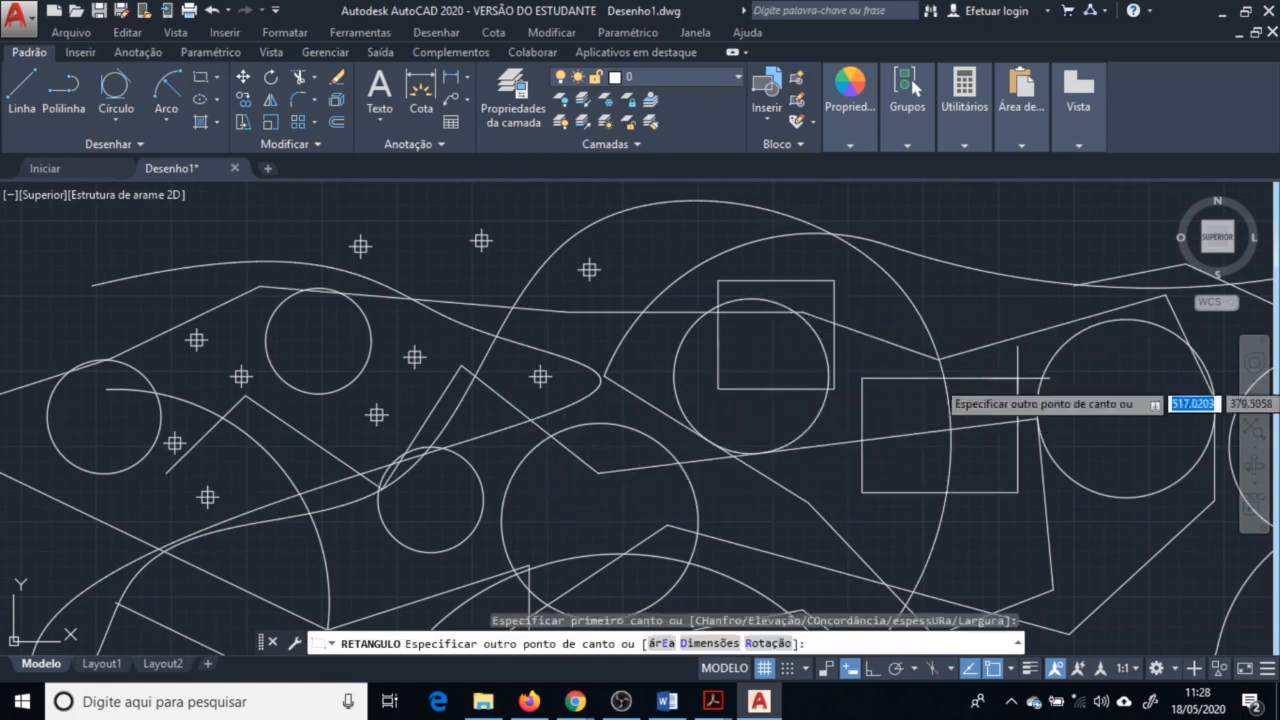
{"action": "left_click", "coordinate": [1013, 379]}
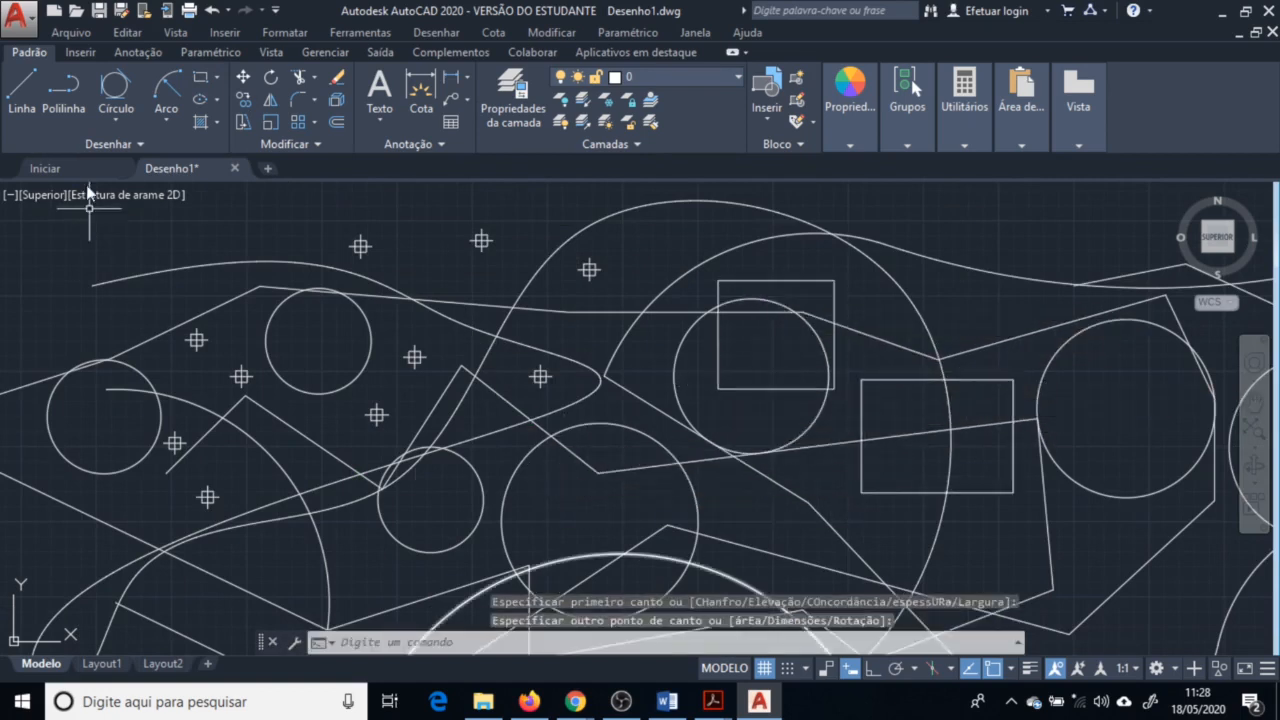
Draw a small rectangle over the lower middle circle of the outline
{"action": "left_click", "coordinate": [200, 78]}
{"action": "left_click", "coordinate": [600, 521]}
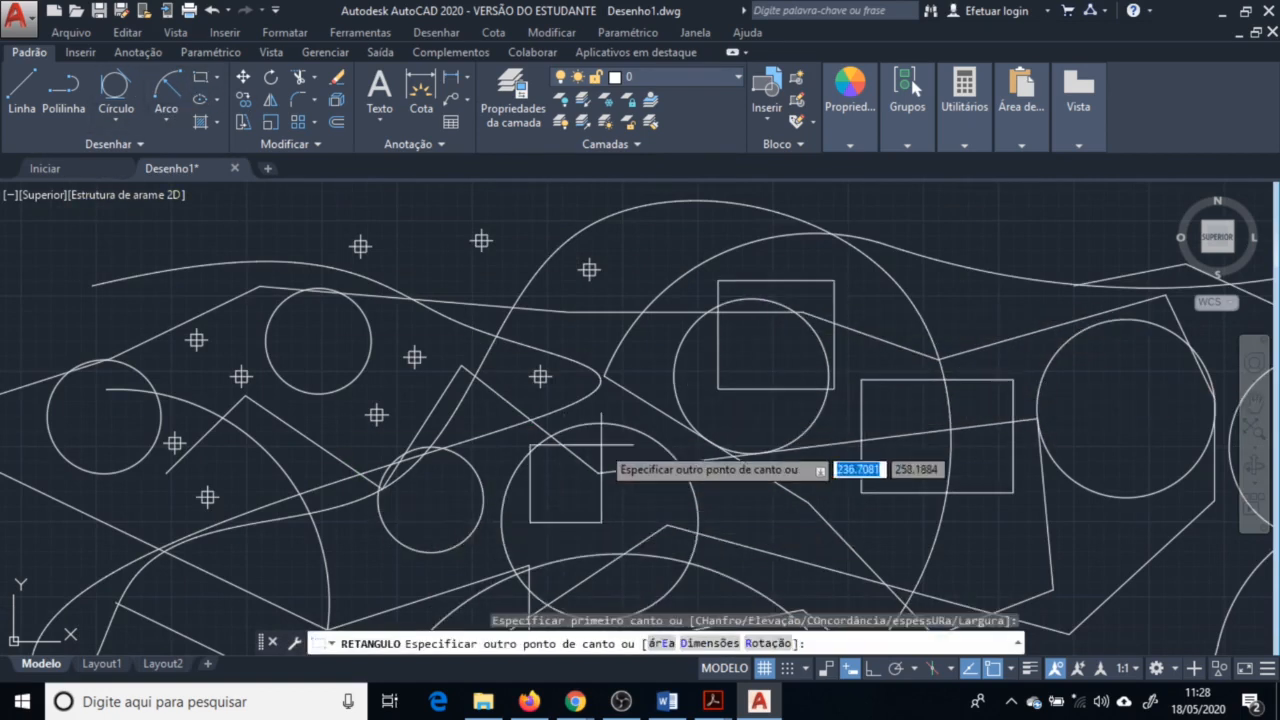
{"action": "left_click", "coordinate": [641, 412]}
{"action": "scroll", "coordinate": [575, 355], "scroll_direction": "down", "scroll_amount": 2}
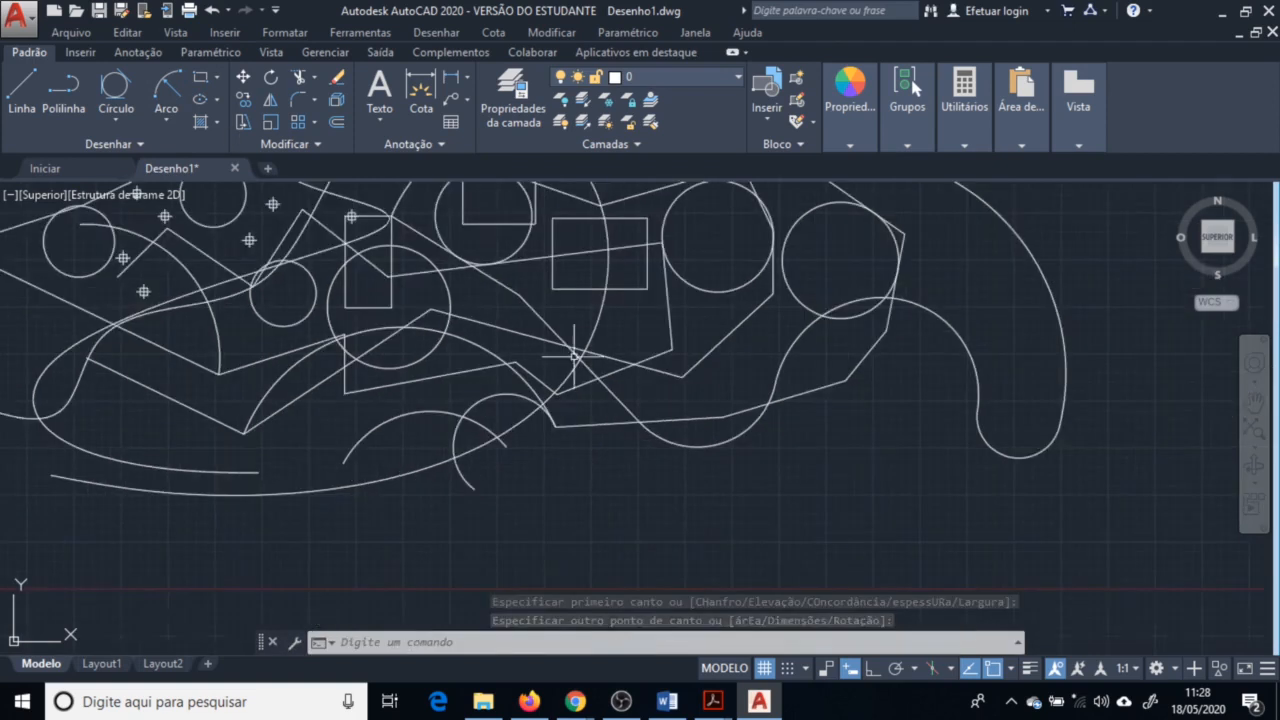
Start a rectangle with its first corner below the lower right arcs of the outline
{"action": "left_click", "coordinate": [200, 78]}
{"action": "left_click", "coordinate": [600, 471]}
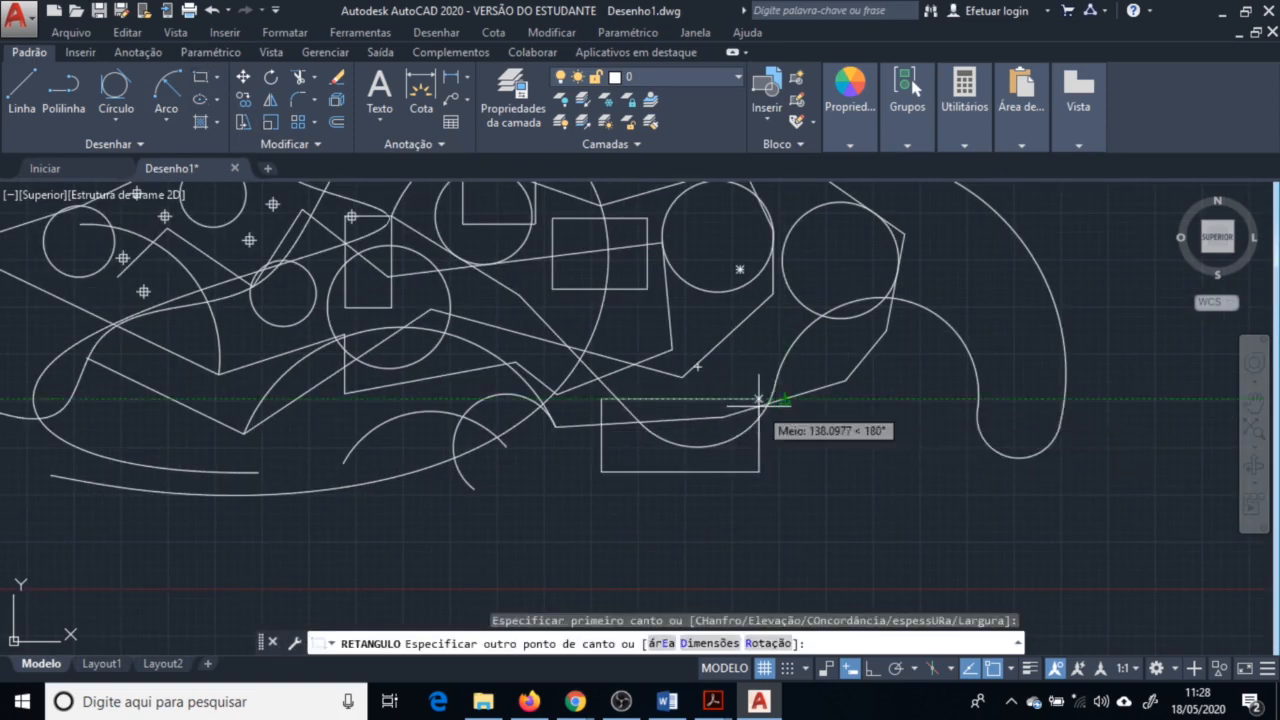
{"action": "scroll", "coordinate": [770, 403], "scroll_direction": "up", "scroll_amount": 5}
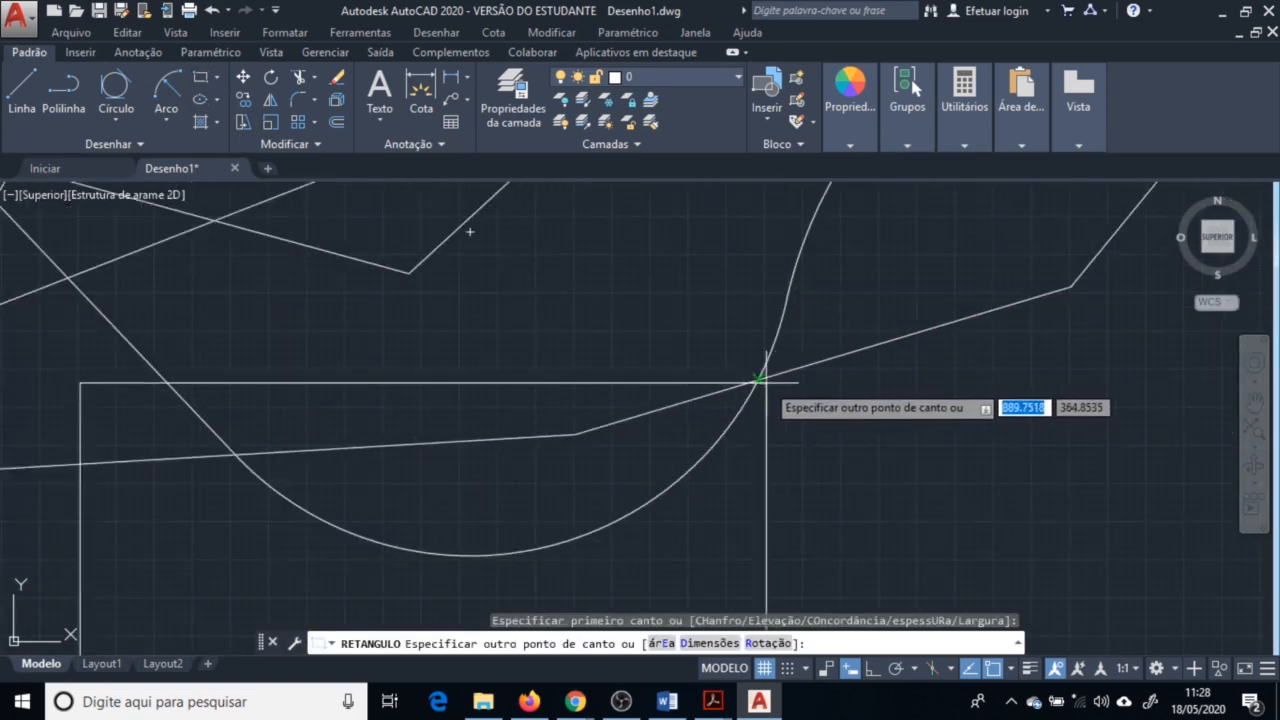
{"action": "scroll", "coordinate": [718, 403], "scroll_direction": "down", "scroll_amount": 5}
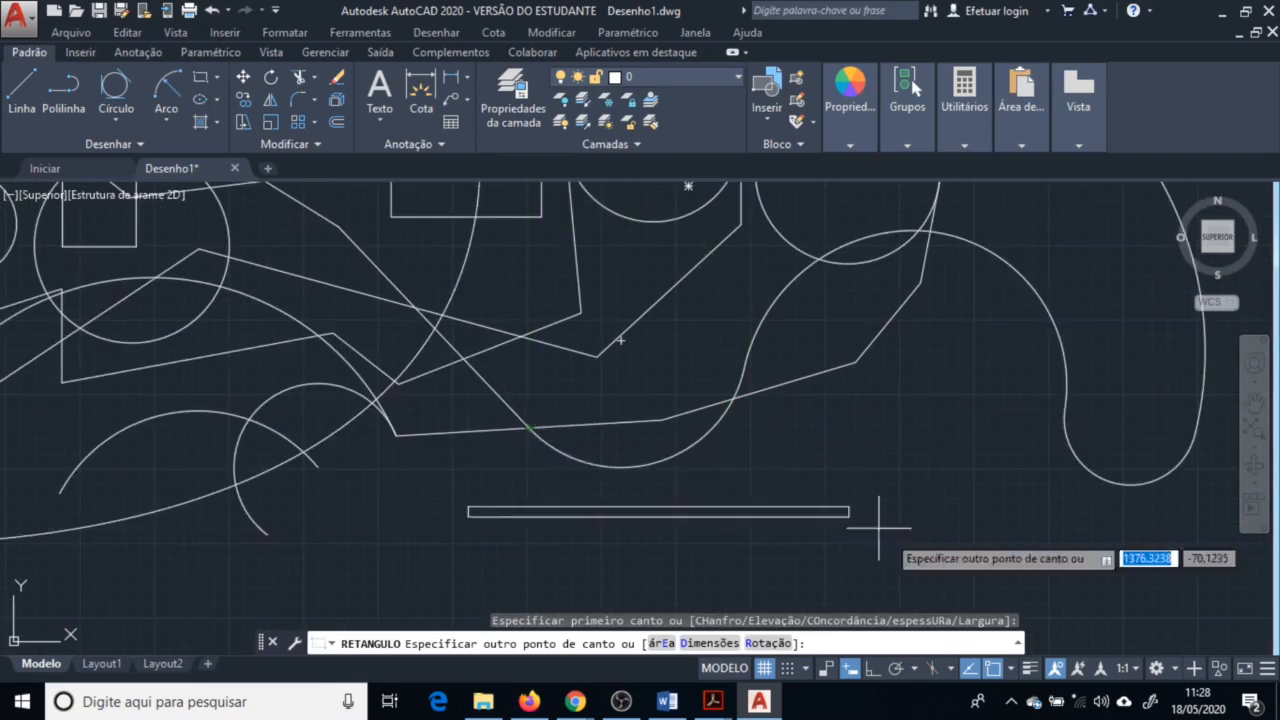
Adjust the running object snap modes, enabling Point and Endpoint snaps, and complete the rectangle below the lower arcs
{"action": "left_click", "coordinate": [1011, 668]}
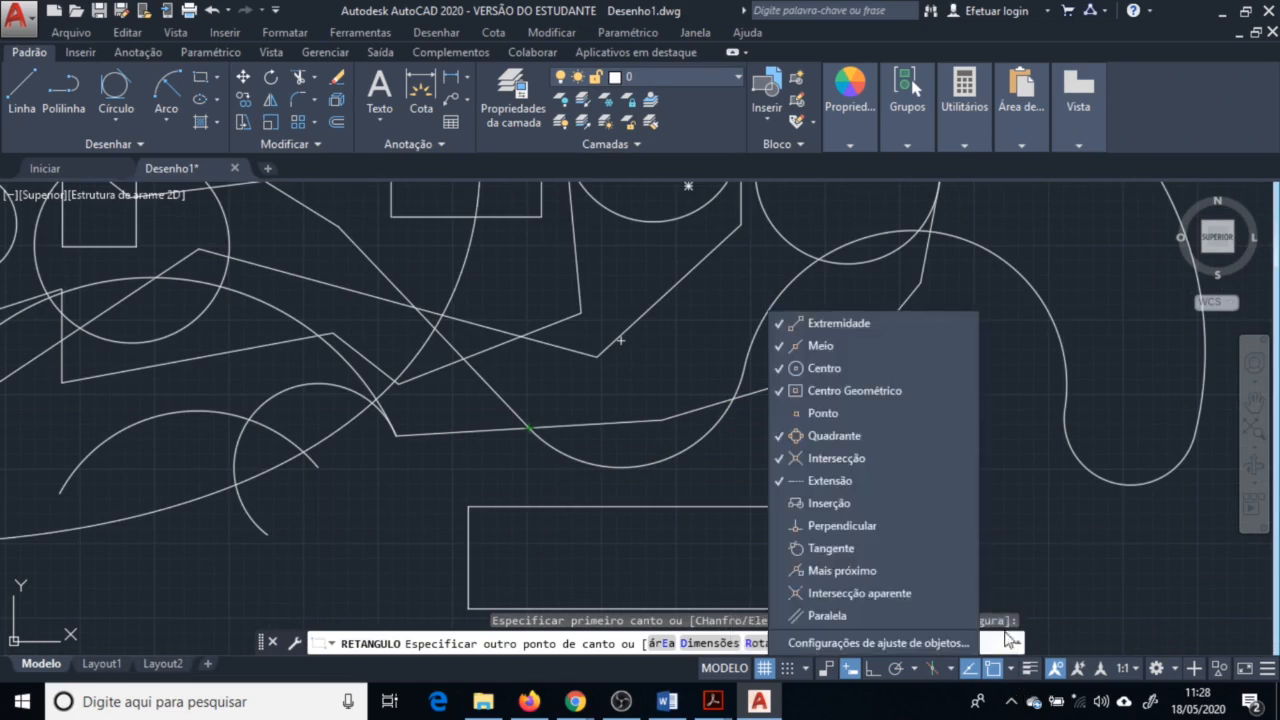
{"action": "left_click", "coordinate": [869, 421]}
{"action": "scroll", "coordinate": [589, 472], "scroll_direction": "up", "scroll_amount": 3}
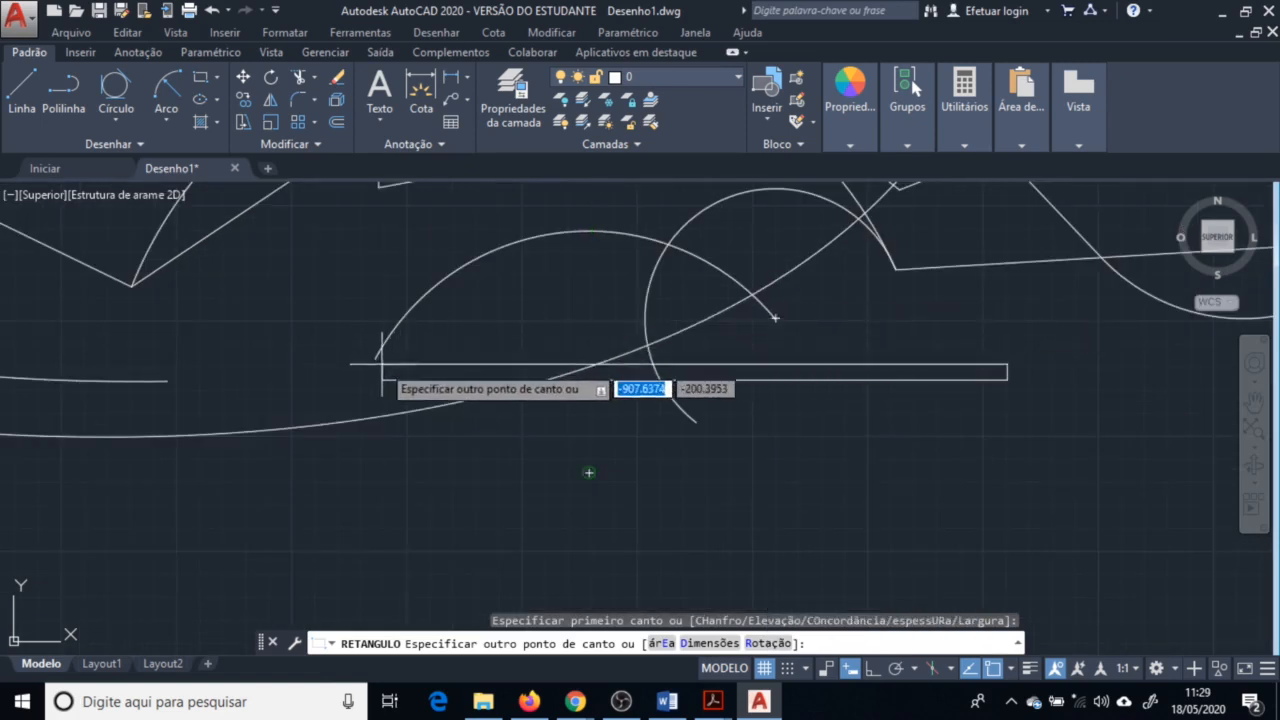
{"action": "left_click", "coordinate": [1011, 668]}
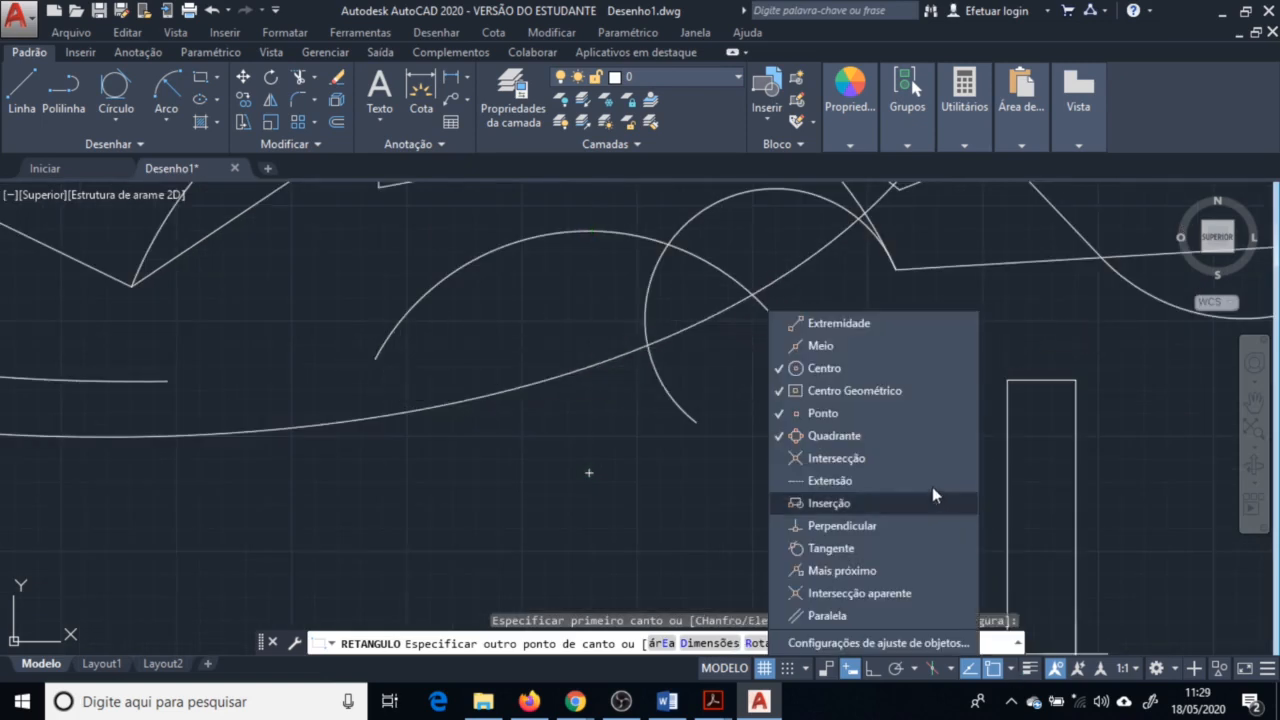
{"action": "left_click", "coordinate": [872, 323]}
{"action": "scroll", "coordinate": [640, 500], "scroll_direction": "down", "scroll_amount": 2}
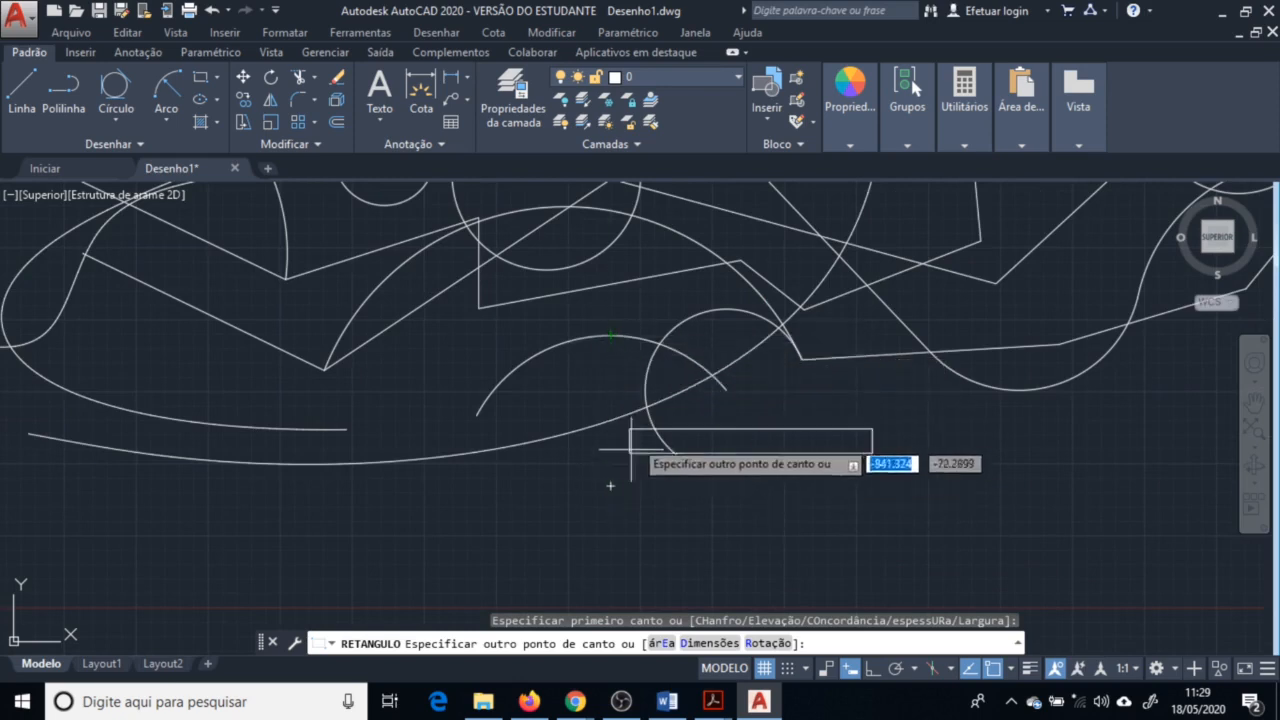
{"action": "left_click", "coordinate": [1011, 668]}
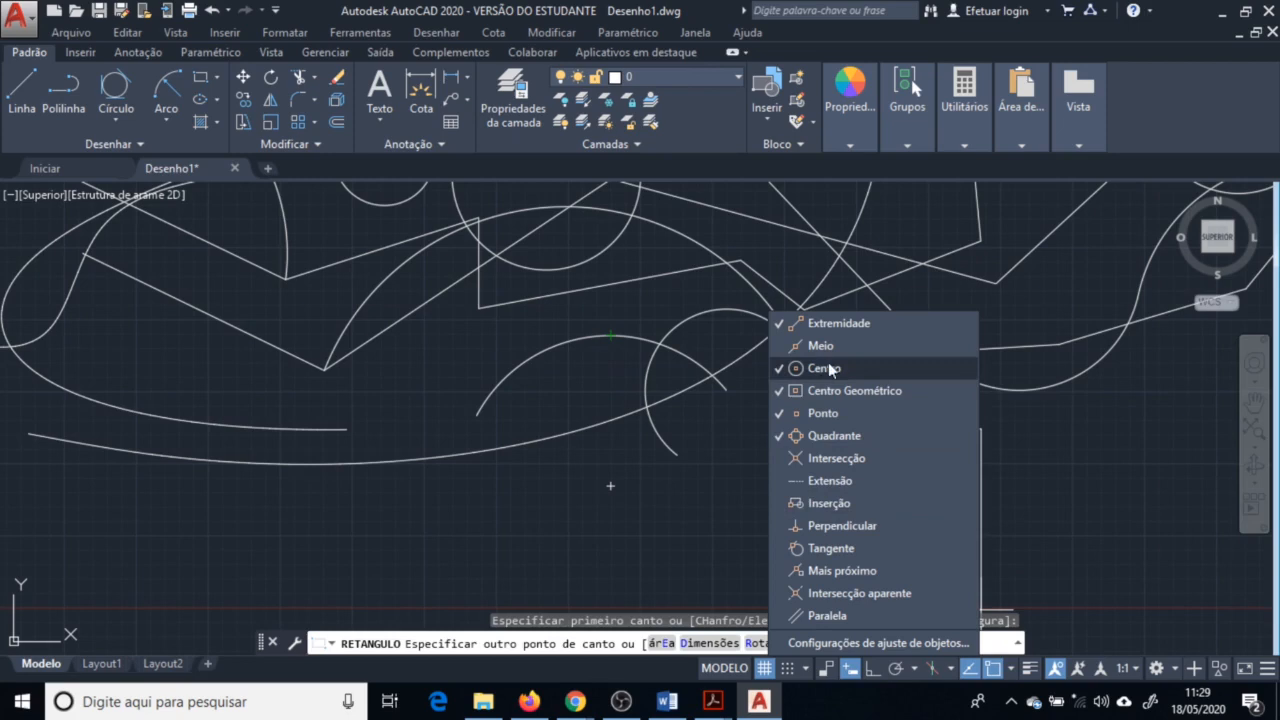
{"action": "left_click", "coordinate": [870, 412]}
{"action": "left_click", "coordinate": [871, 428]}
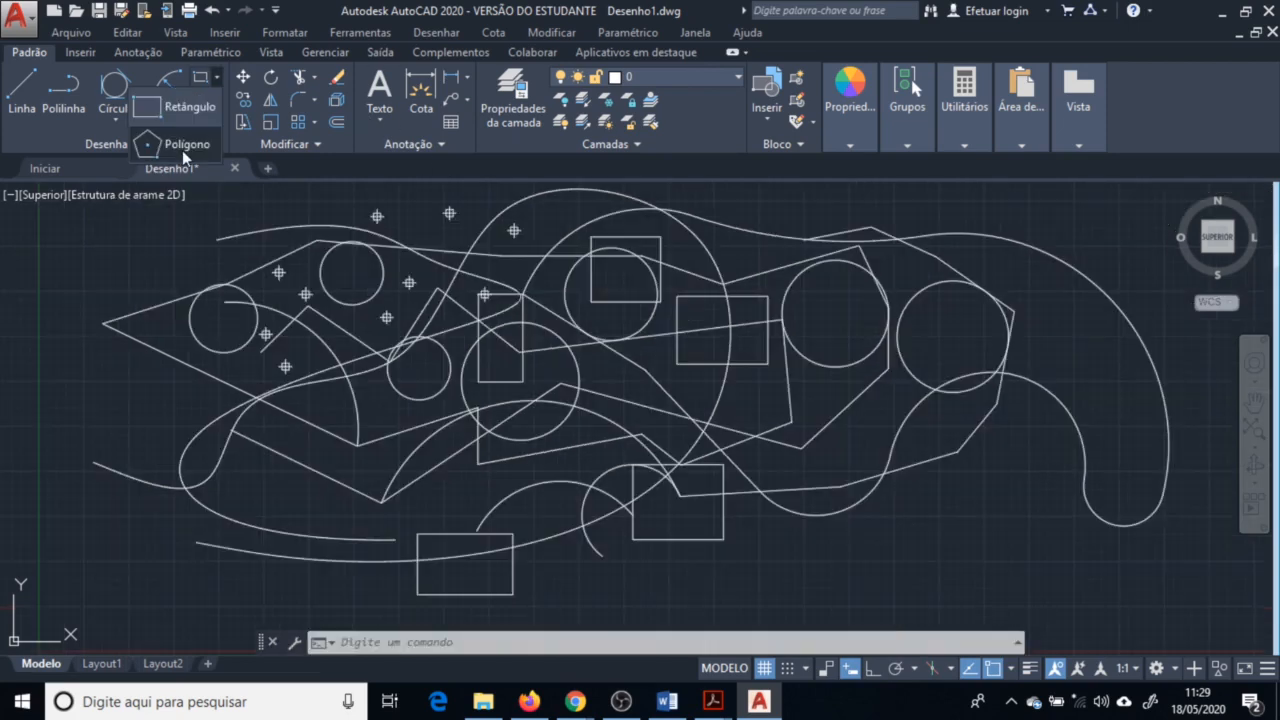
Draw a five-sided polygon inscribed in a circle in the lower right part of the outline
{"action": "left_click", "coordinate": [185, 145]}
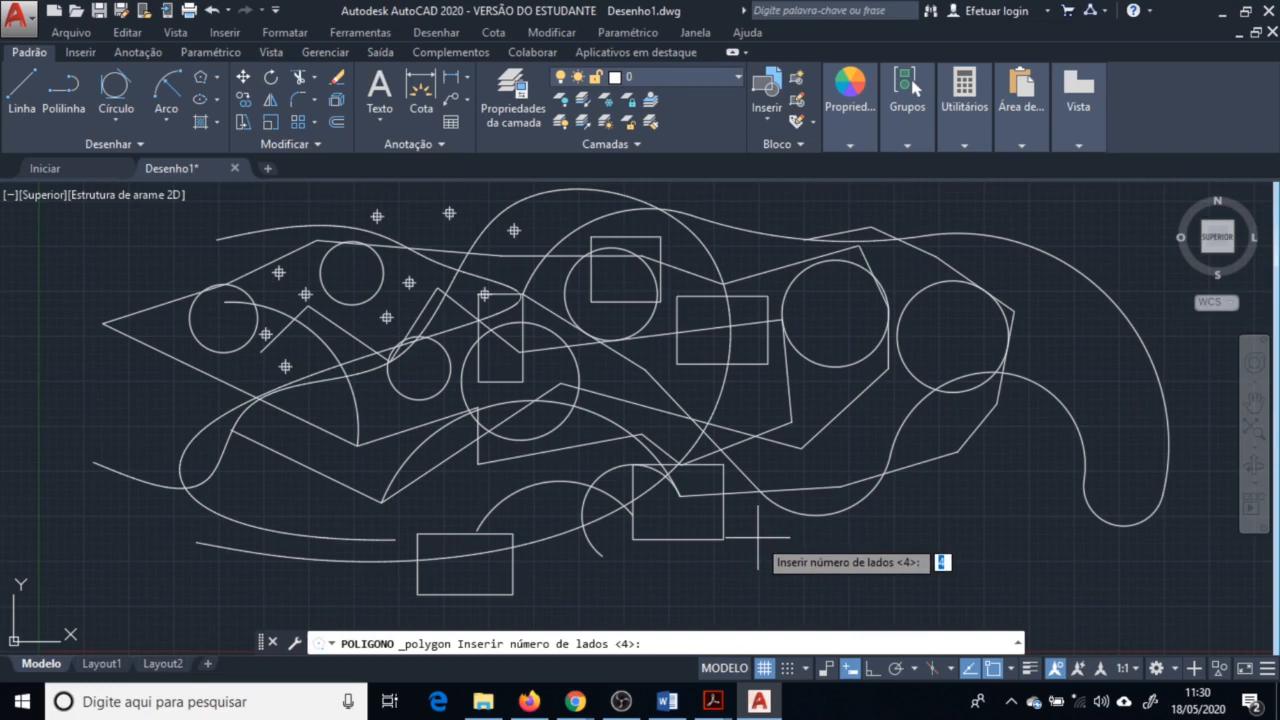
{"action": "type", "text": "5"}
{"action": "key", "text": "Return"}
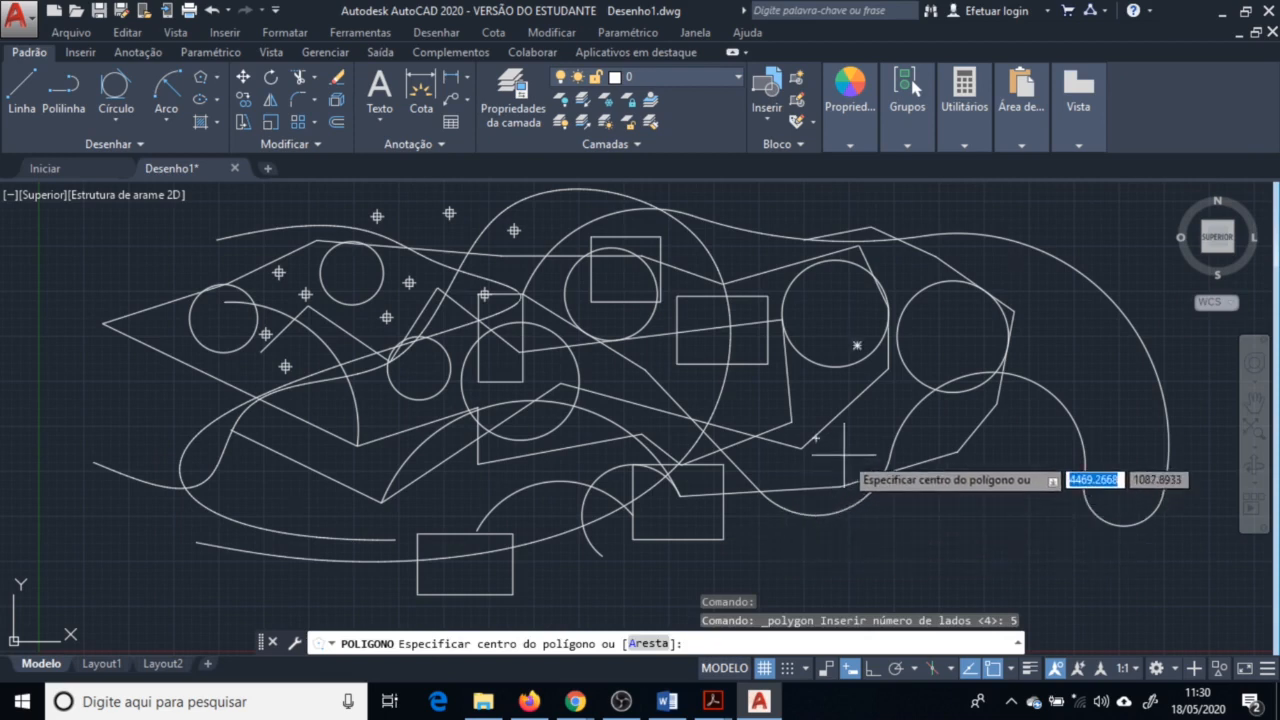
{"action": "left_click", "coordinate": [926, 495]}
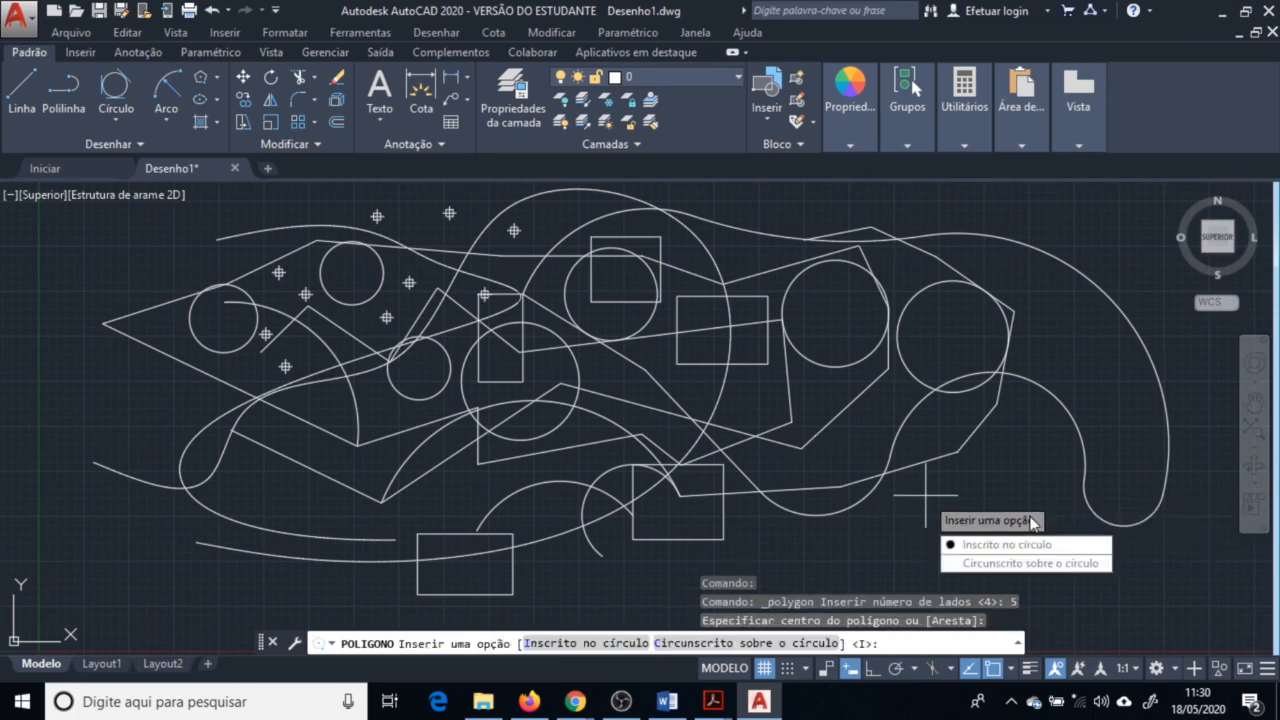
{"action": "left_click", "coordinate": [1032, 545]}
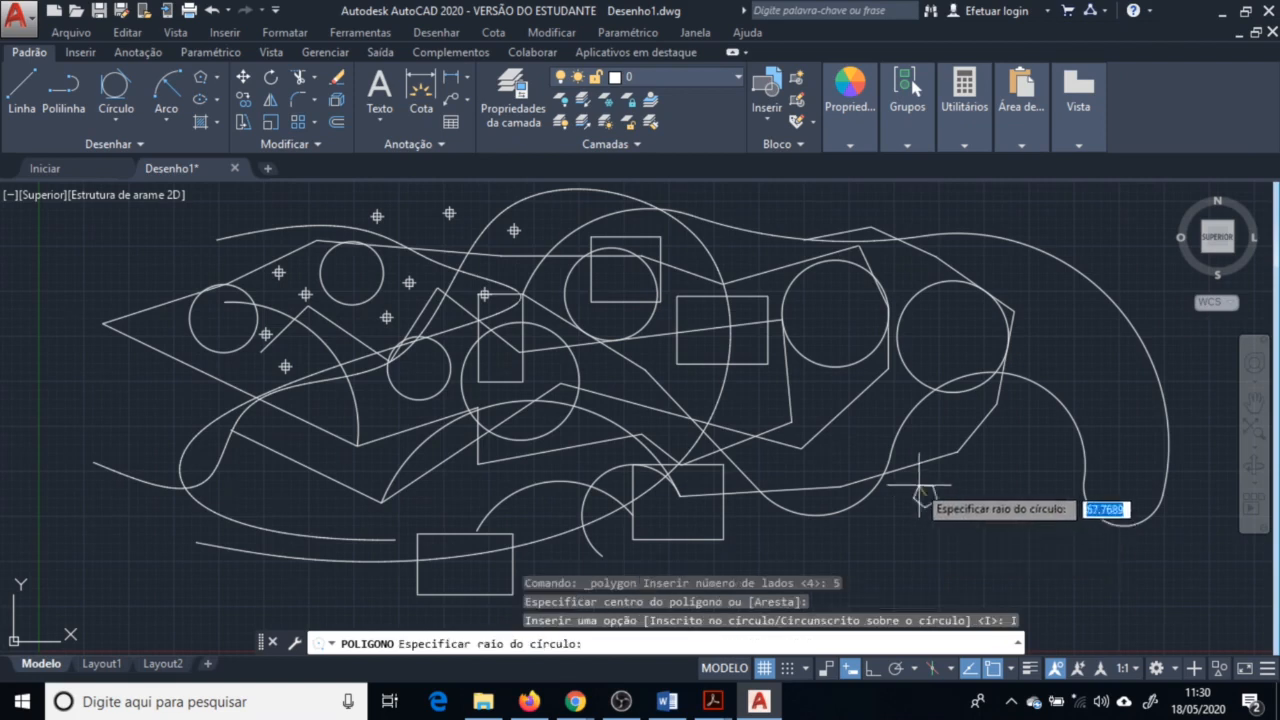
{"action": "left_click", "coordinate": [956, 453]}
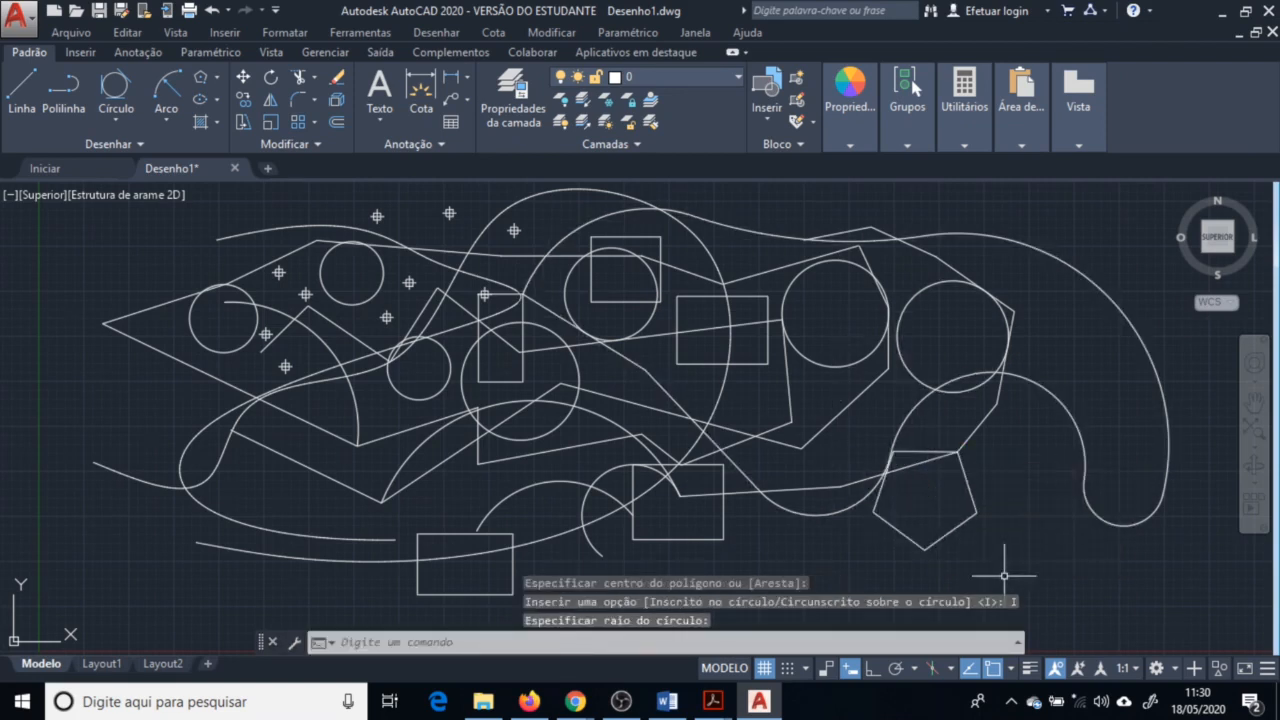
Draw a circle with radius 200 to the left of the outline
{"action": "scroll", "coordinate": [869, 325], "scroll_direction": "up", "scroll_amount": 3}
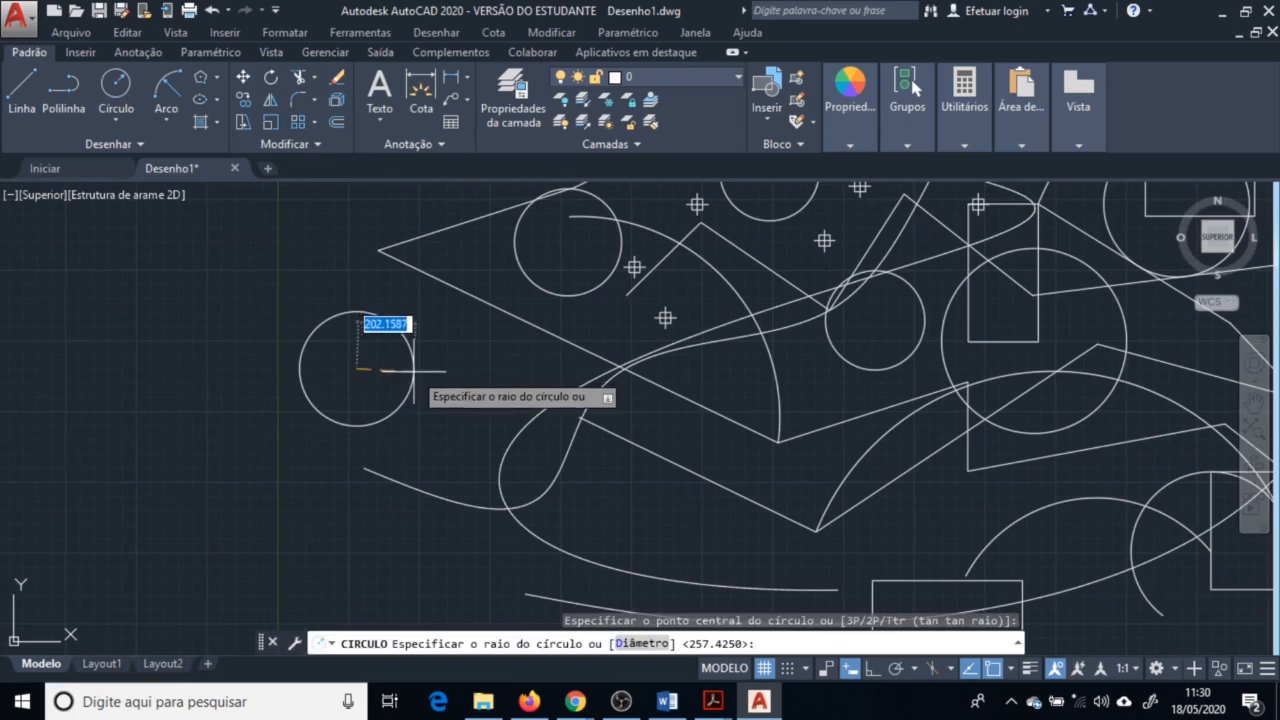
{"action": "type", "text": "200"}
{"action": "key", "text": "Return"}
Draw a five-sided polygon inscribed in the 200 radius circle, snapping to its center and top quadrant
{"action": "scroll", "coordinate": [390, 380], "scroll_direction": "up", "scroll_amount": 2}
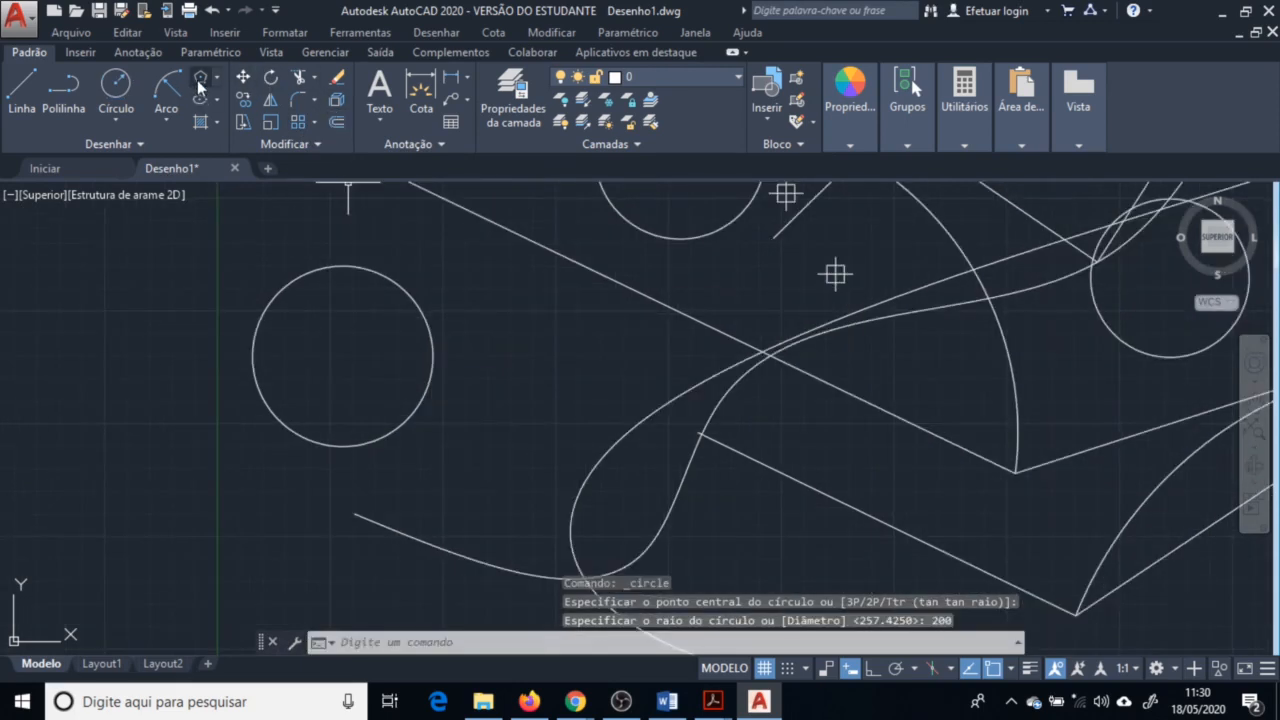
{"action": "left_click", "coordinate": [200, 85]}
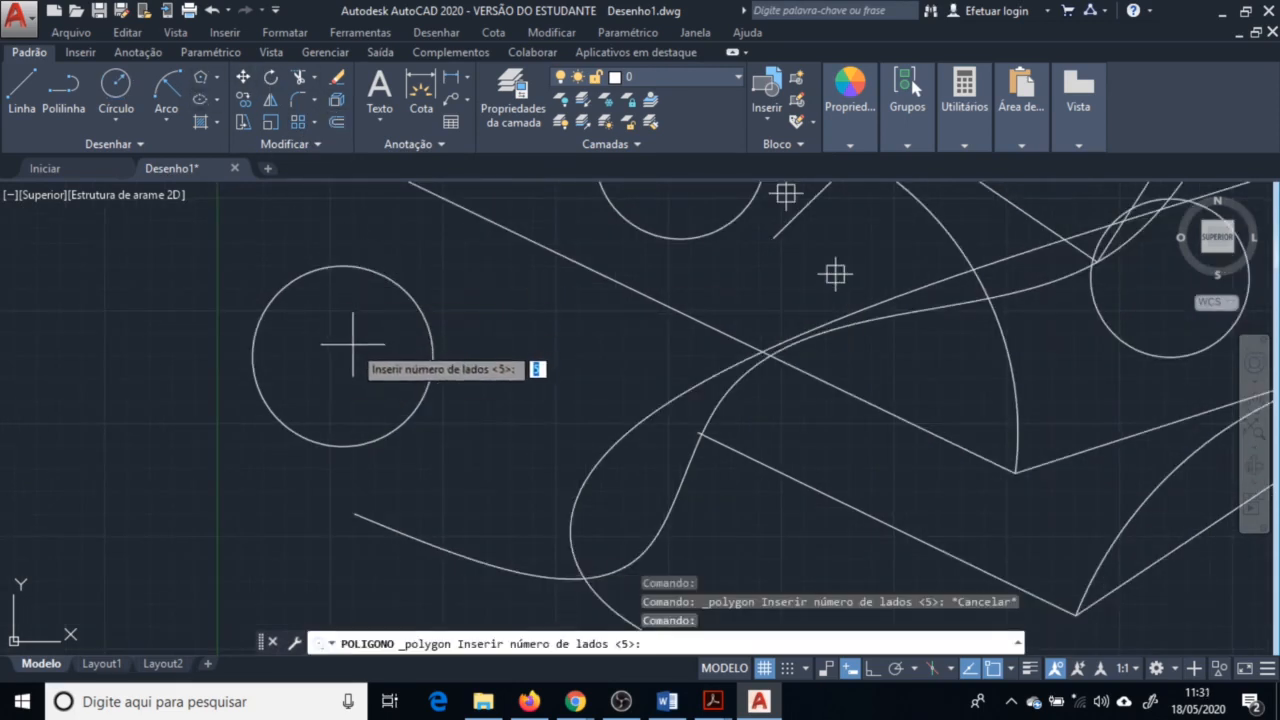
{"action": "key", "text": "Return"}
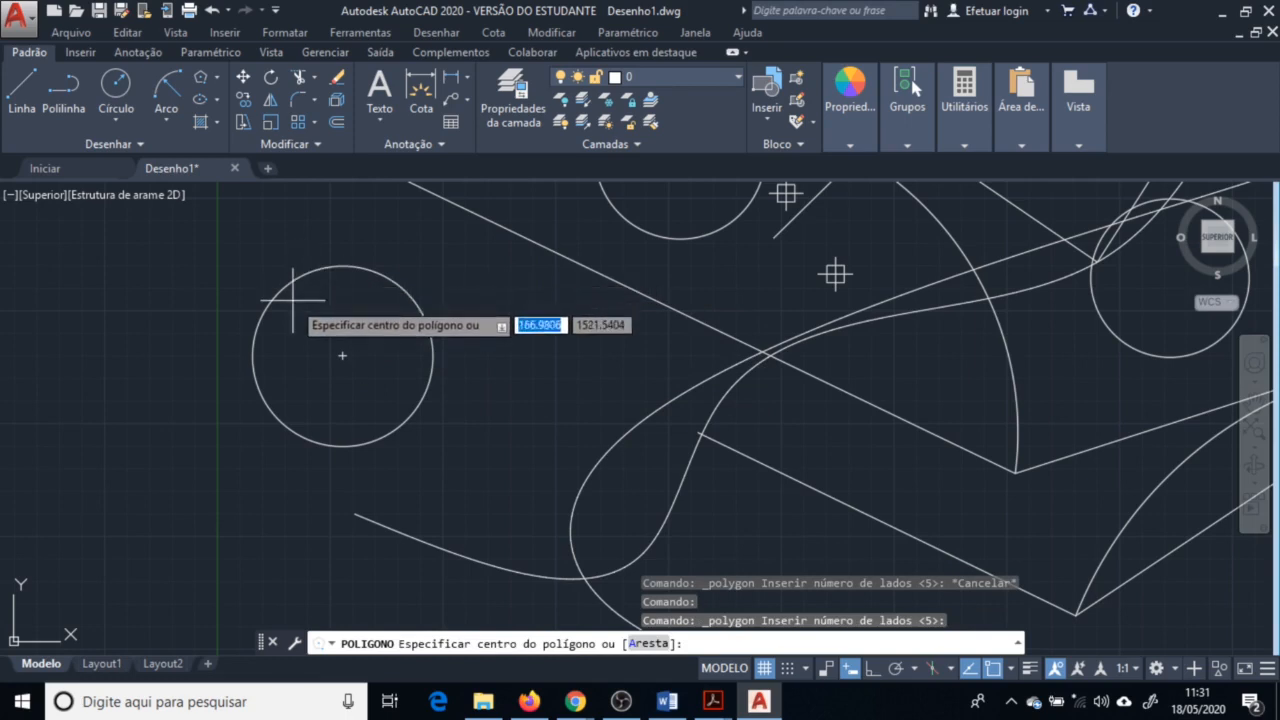
{"action": "left_click", "coordinate": [343, 355]}
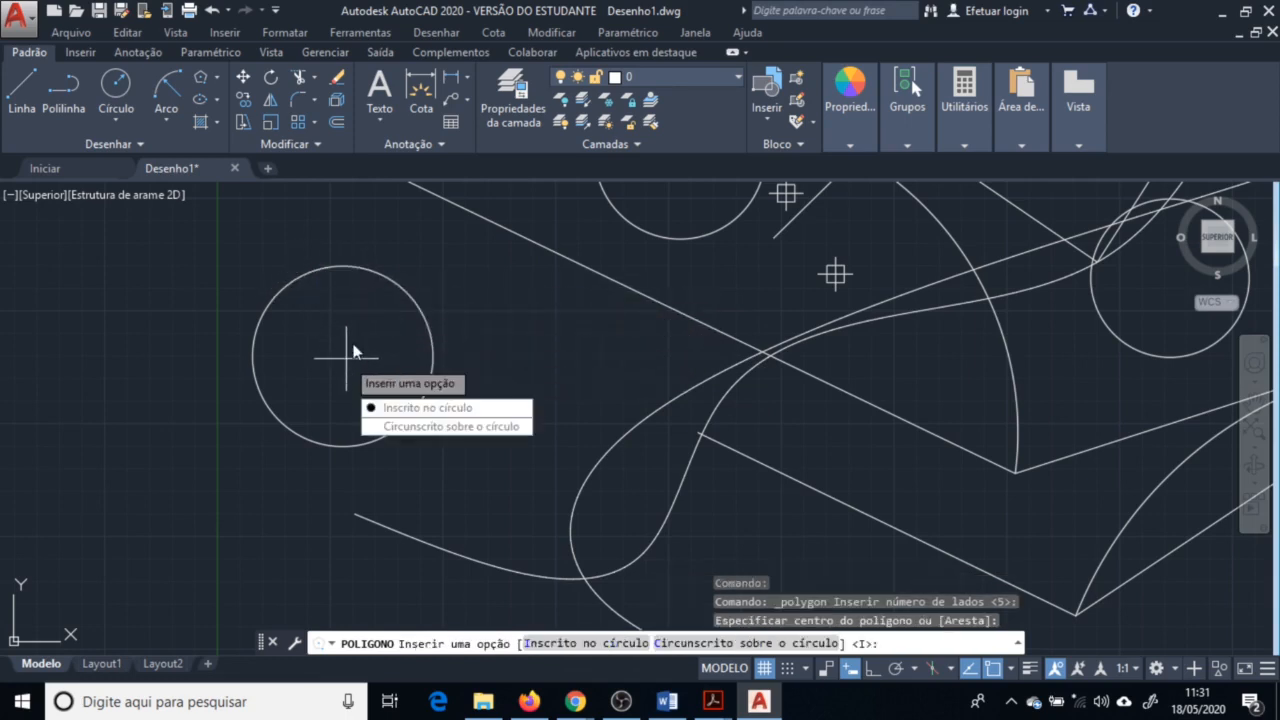
{"action": "left_click", "coordinate": [435, 408]}
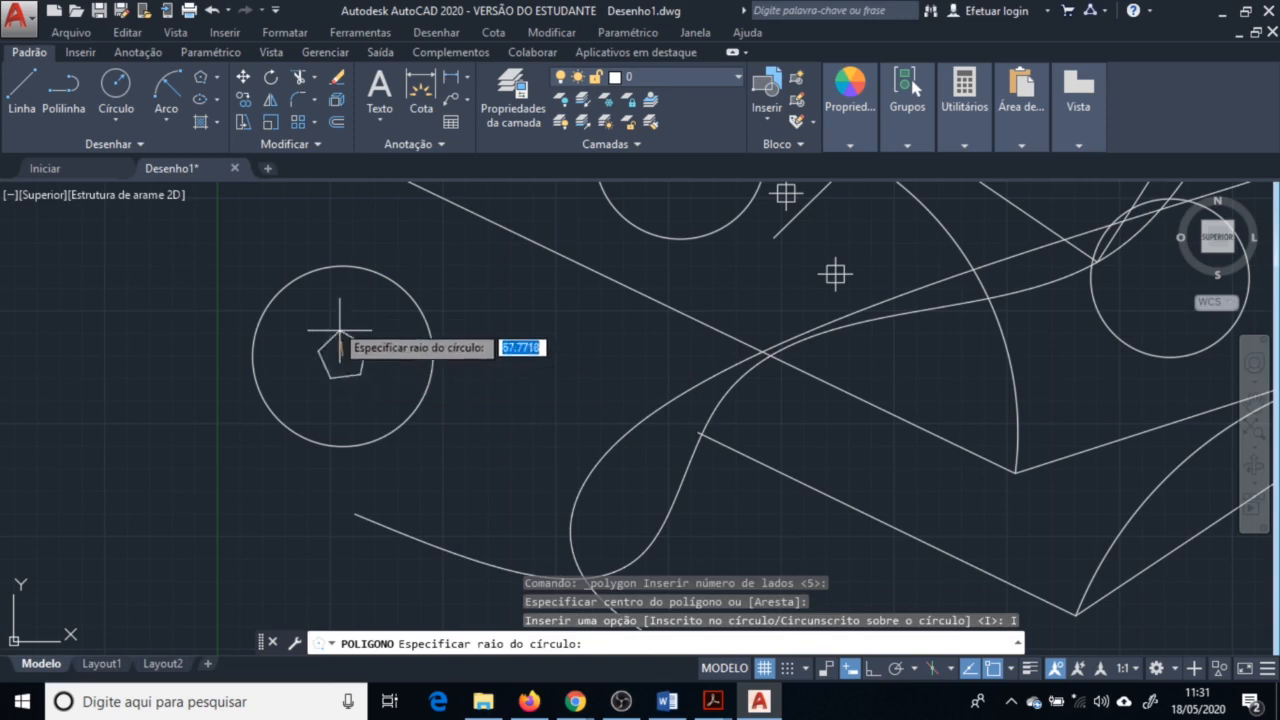
{"action": "left_click", "coordinate": [343, 268]}
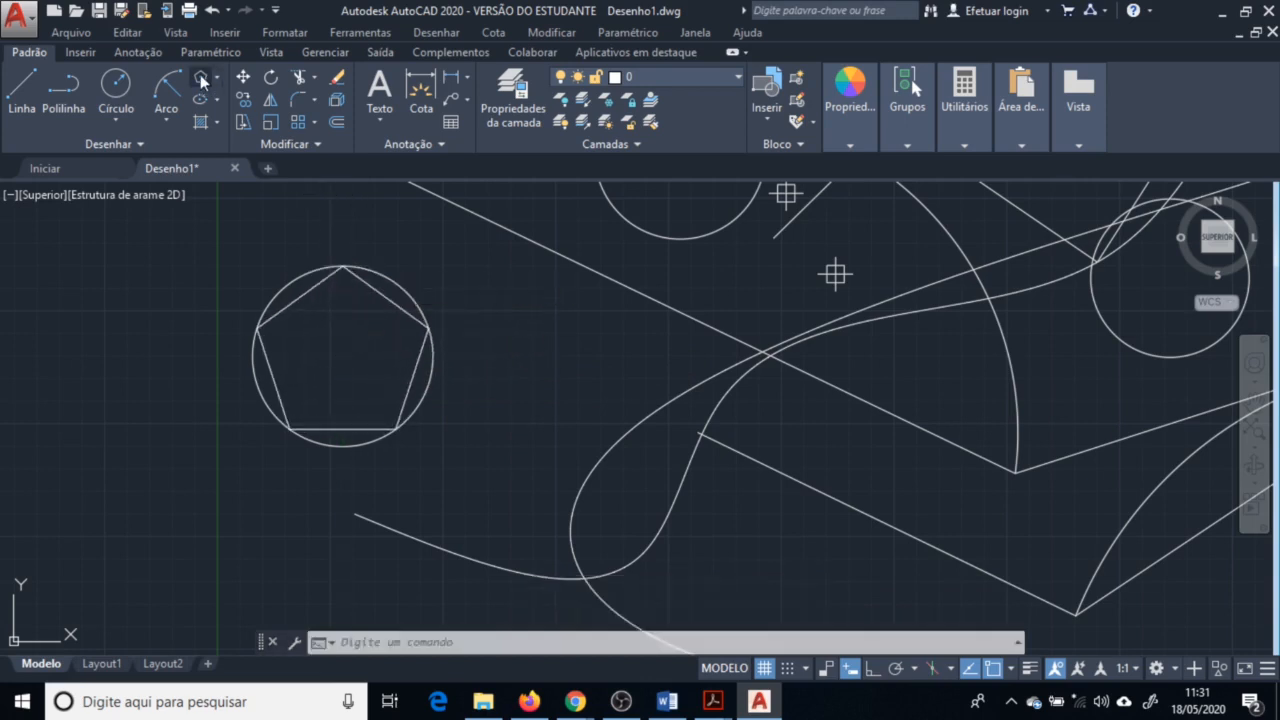
Draw a five-sided polygon circumscribed about the same circle, snapping to its center and top quadrant
{"action": "left_click", "coordinate": [203, 82]}
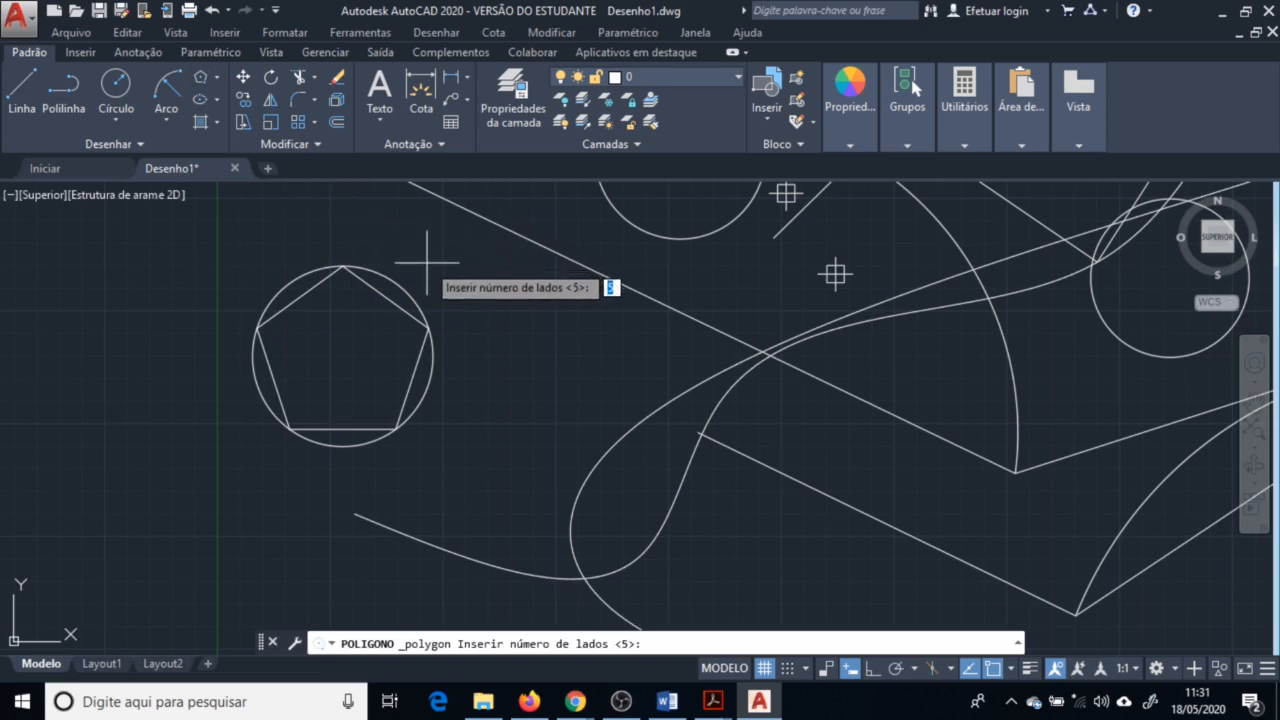
{"action": "key", "text": "Return"}
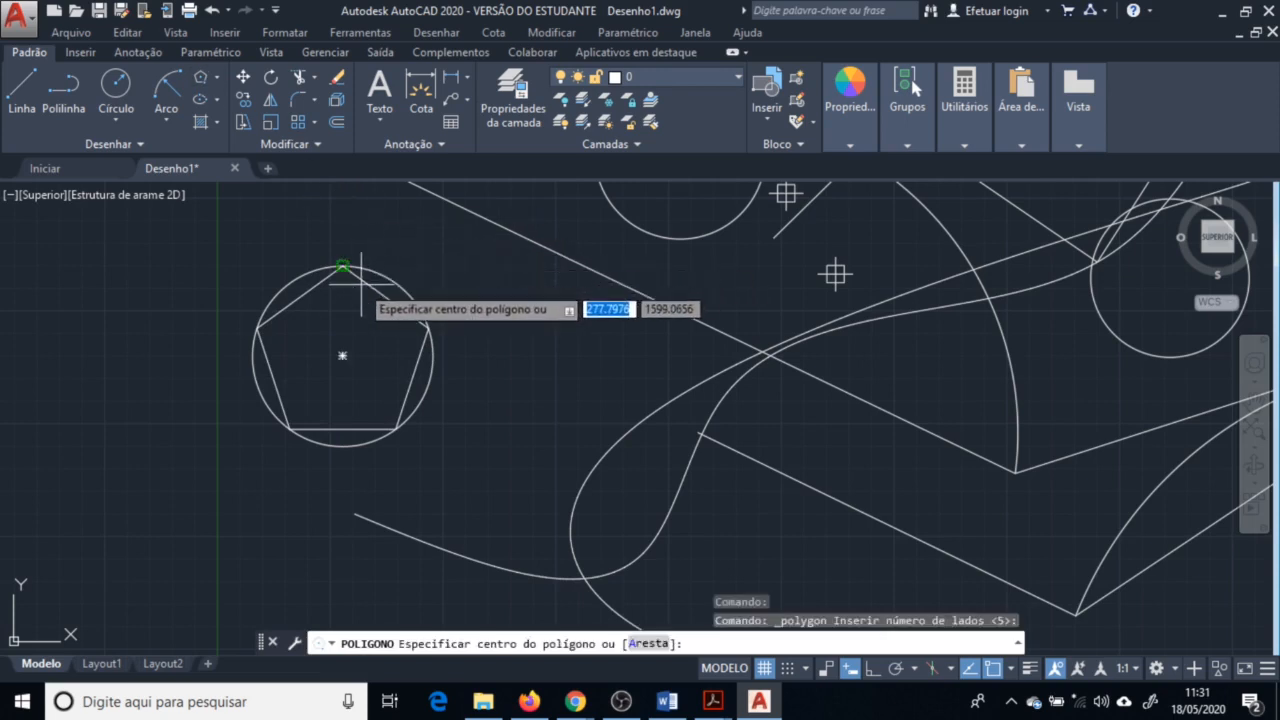
{"action": "left_click", "coordinate": [343, 355]}
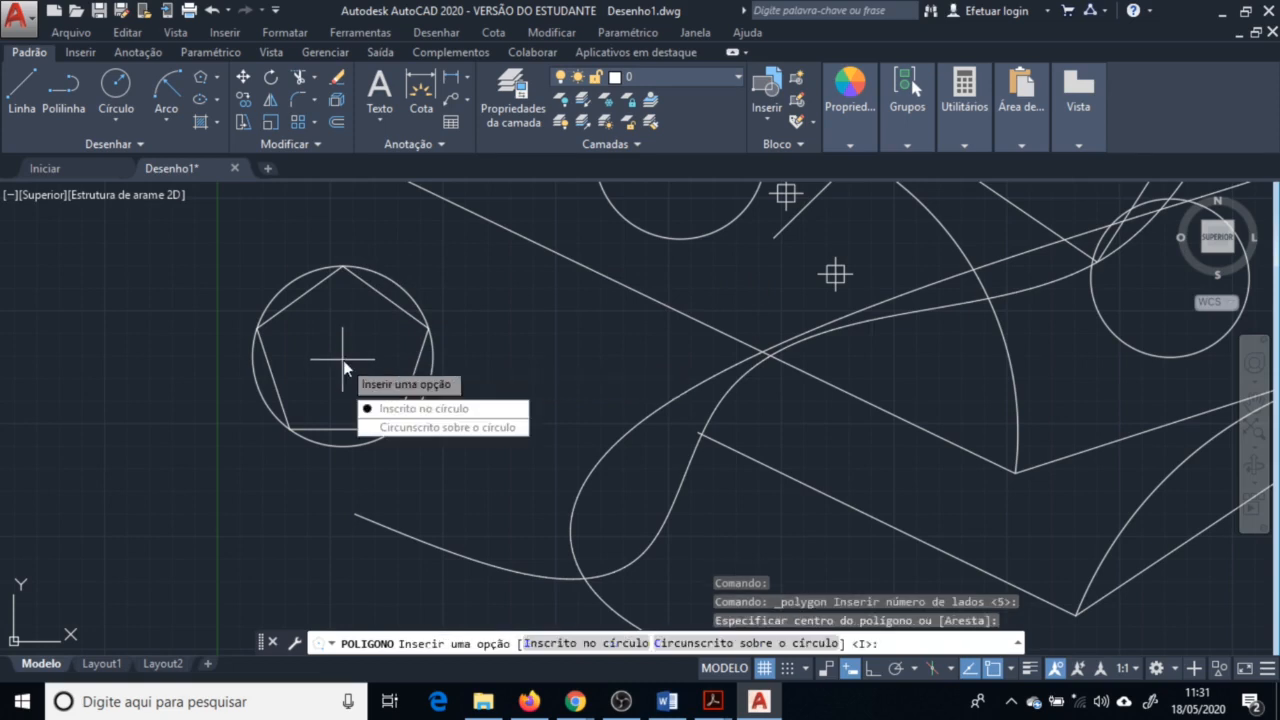
{"action": "left_click", "coordinate": [417, 429]}
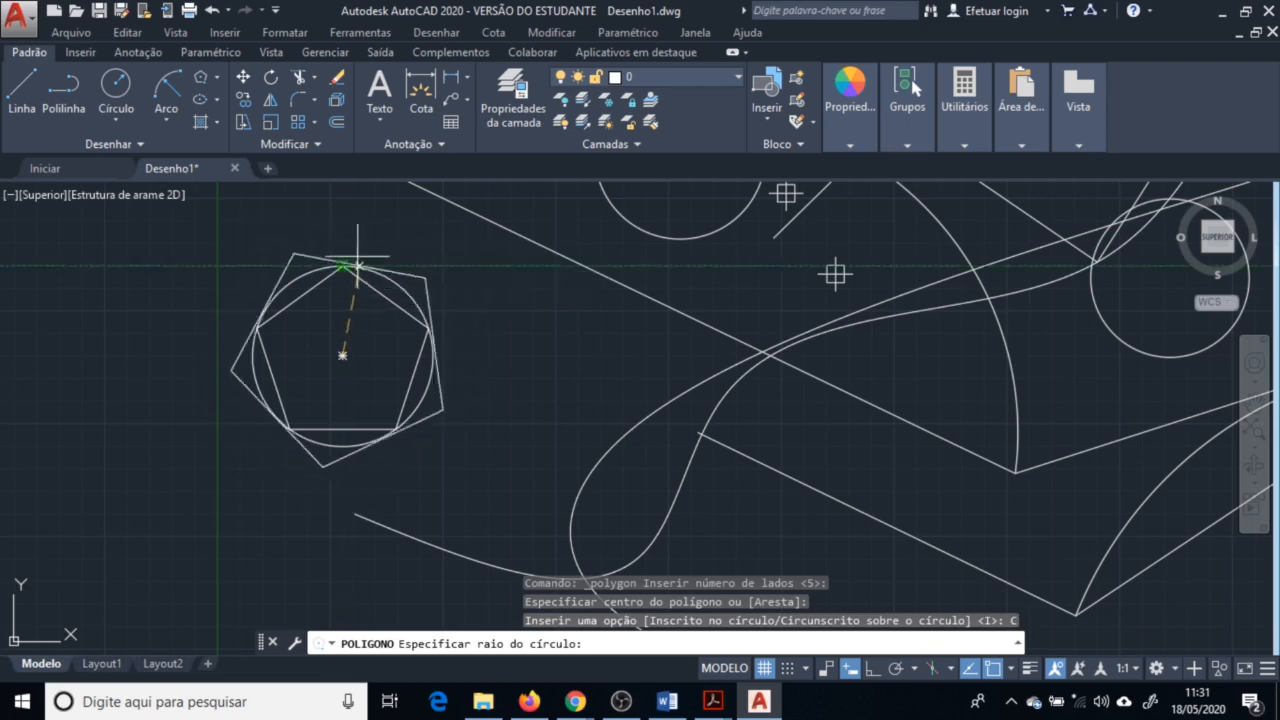
{"action": "left_click", "coordinate": [343, 267]}
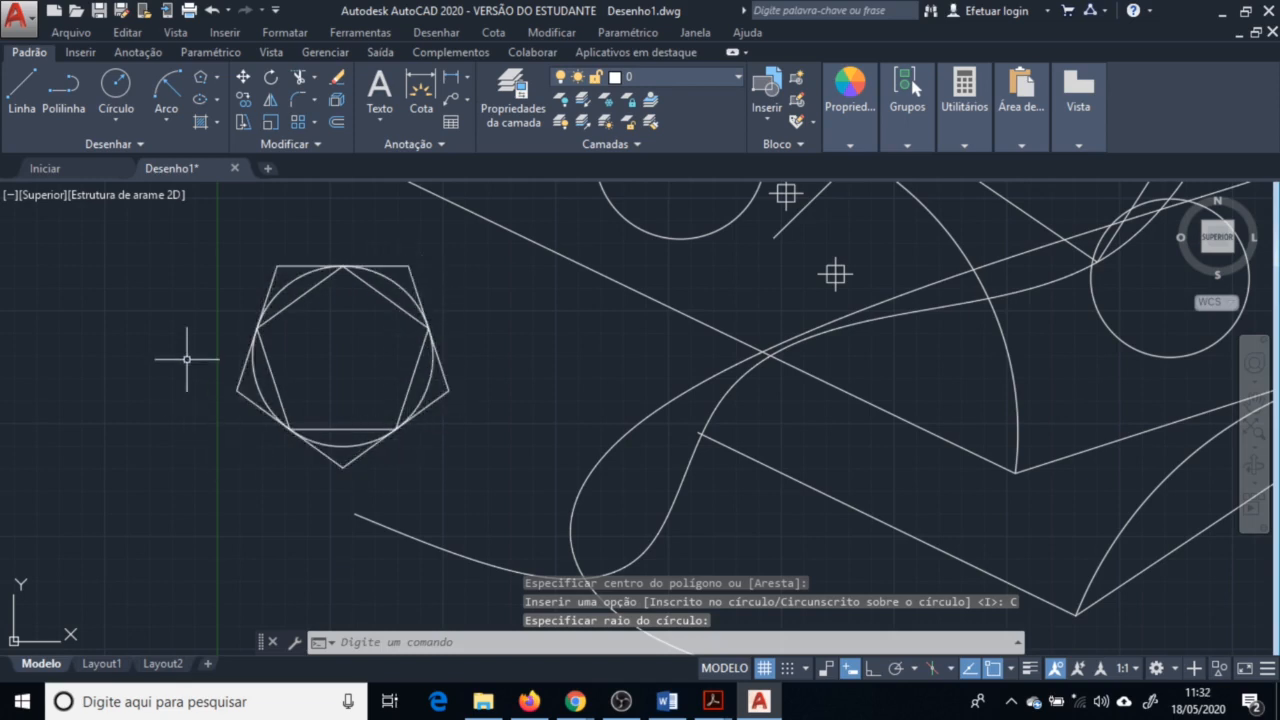
Draw a flat horizontal ellipse by its center, just right of the polygons
{"action": "left_click", "coordinate": [217, 100]}
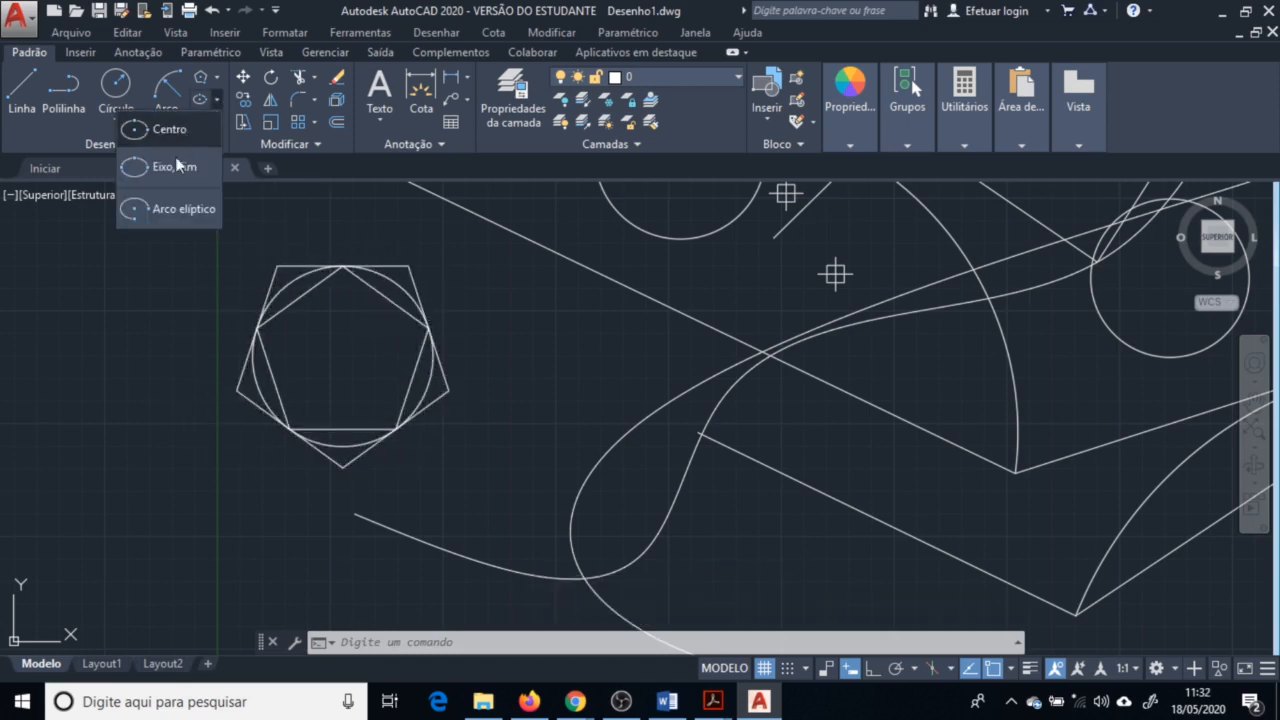
{"action": "left_click", "coordinate": [184, 128]}
{"action": "left_click", "coordinate": [510, 370]}
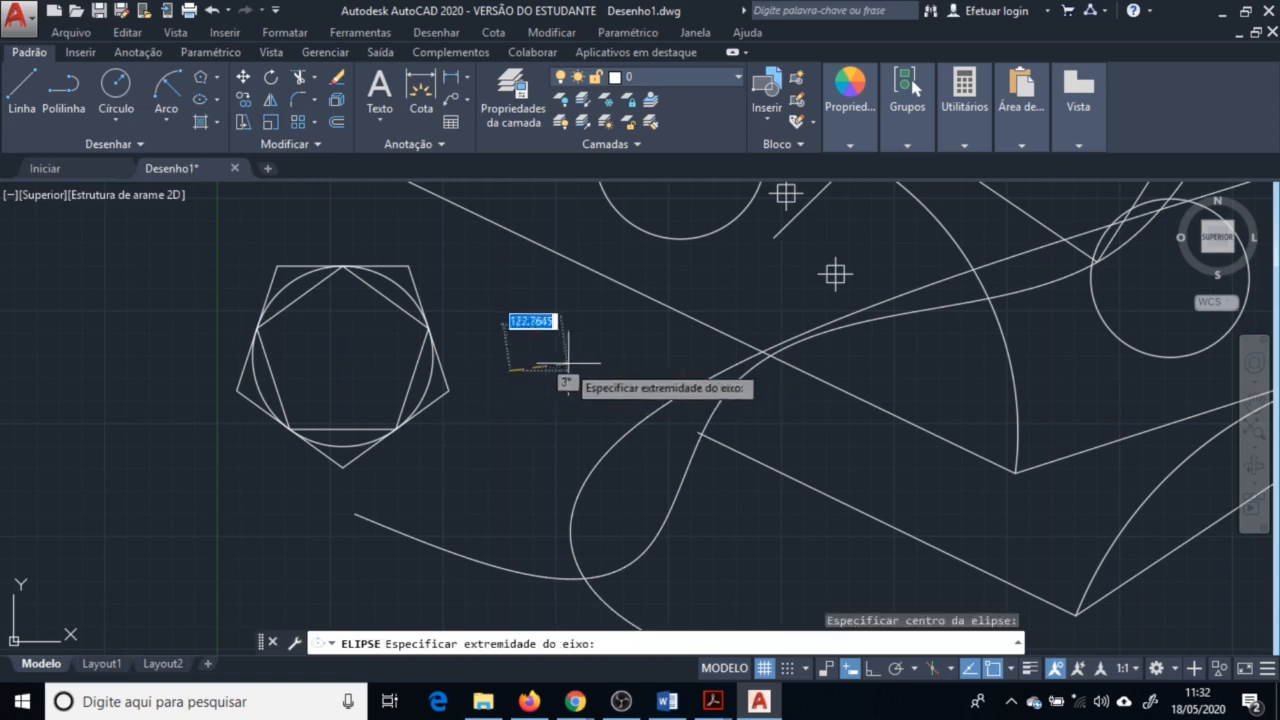
{"action": "left_click", "coordinate": [635, 370]}
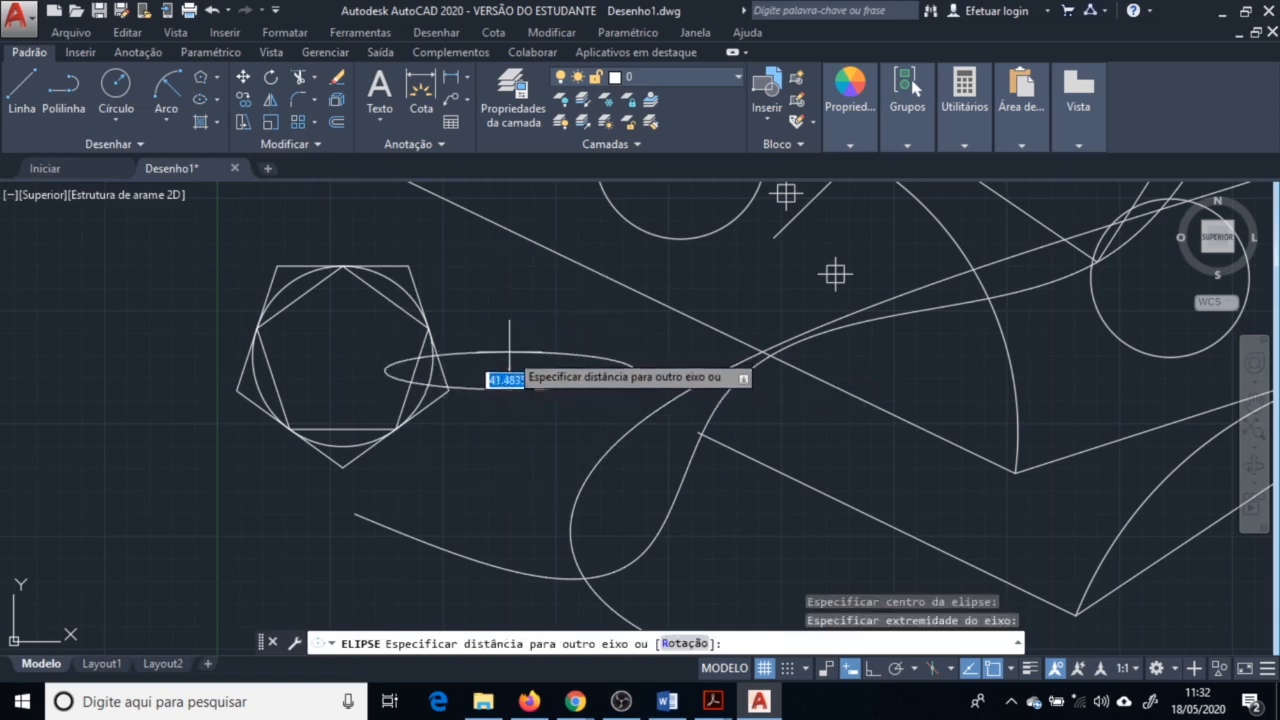
{"action": "left_click", "coordinate": [508, 351]}
{"action": "left_click", "coordinate": [117, 352]}
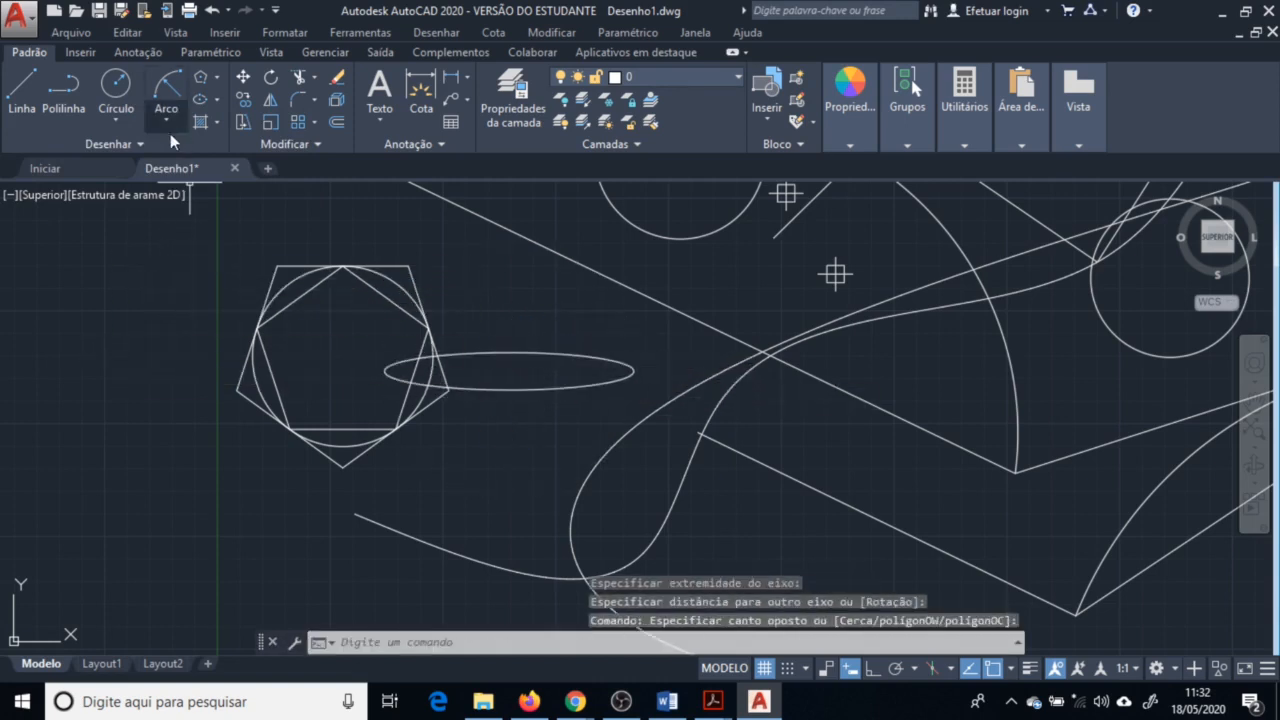
Draw three construction lines through a common point above the ellipse
{"action": "left_click", "coordinate": [125, 145]}
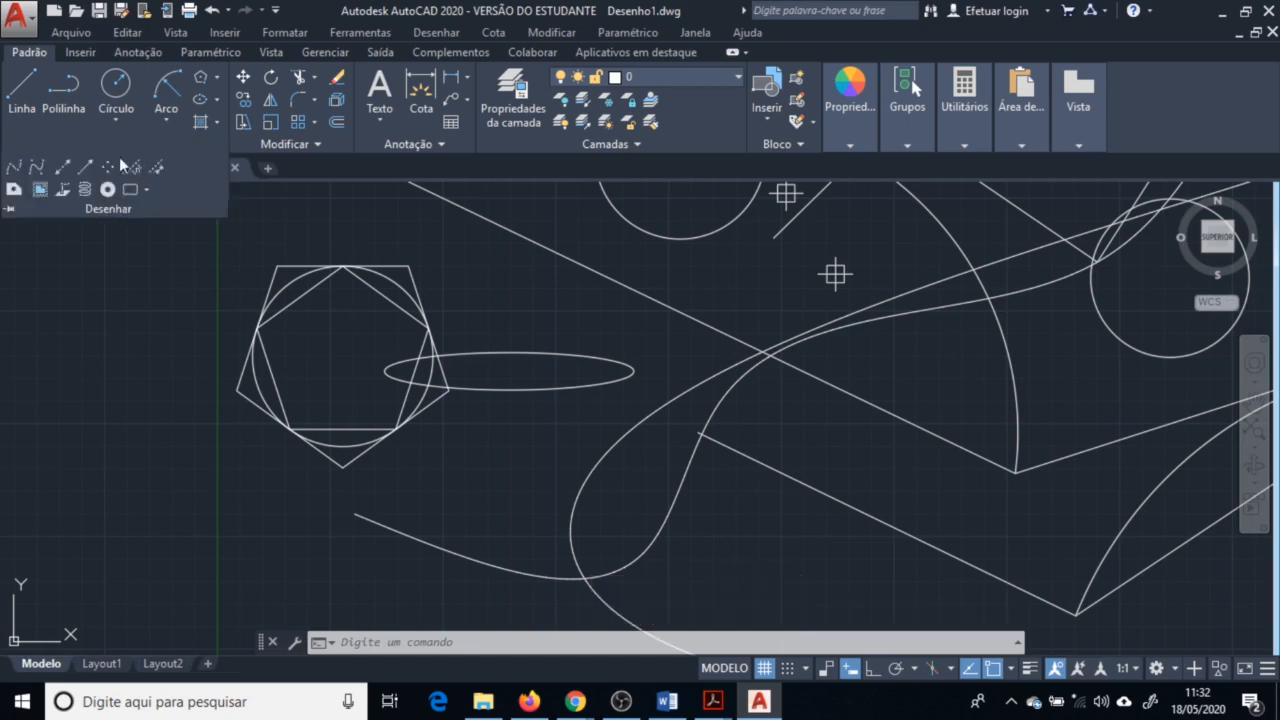
{"action": "left_click", "coordinate": [64, 170]}
{"action": "left_click", "coordinate": [495, 295]}
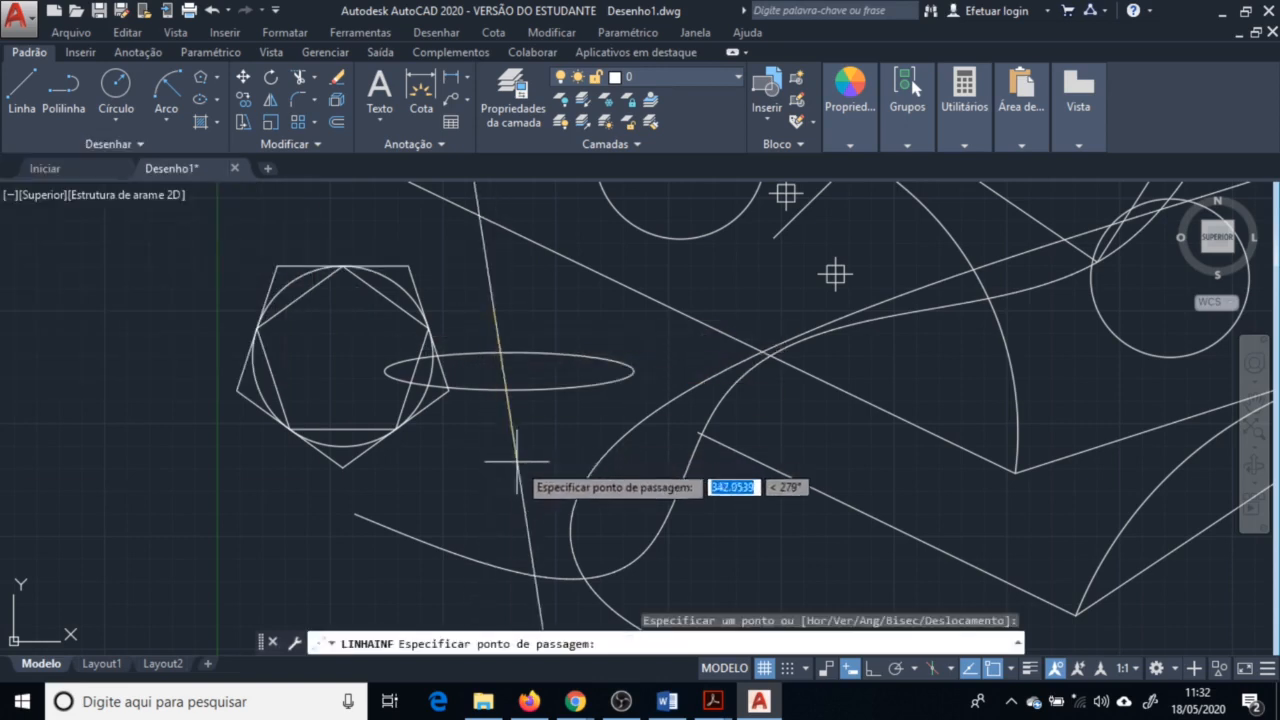
{"action": "left_click", "coordinate": [460, 446]}
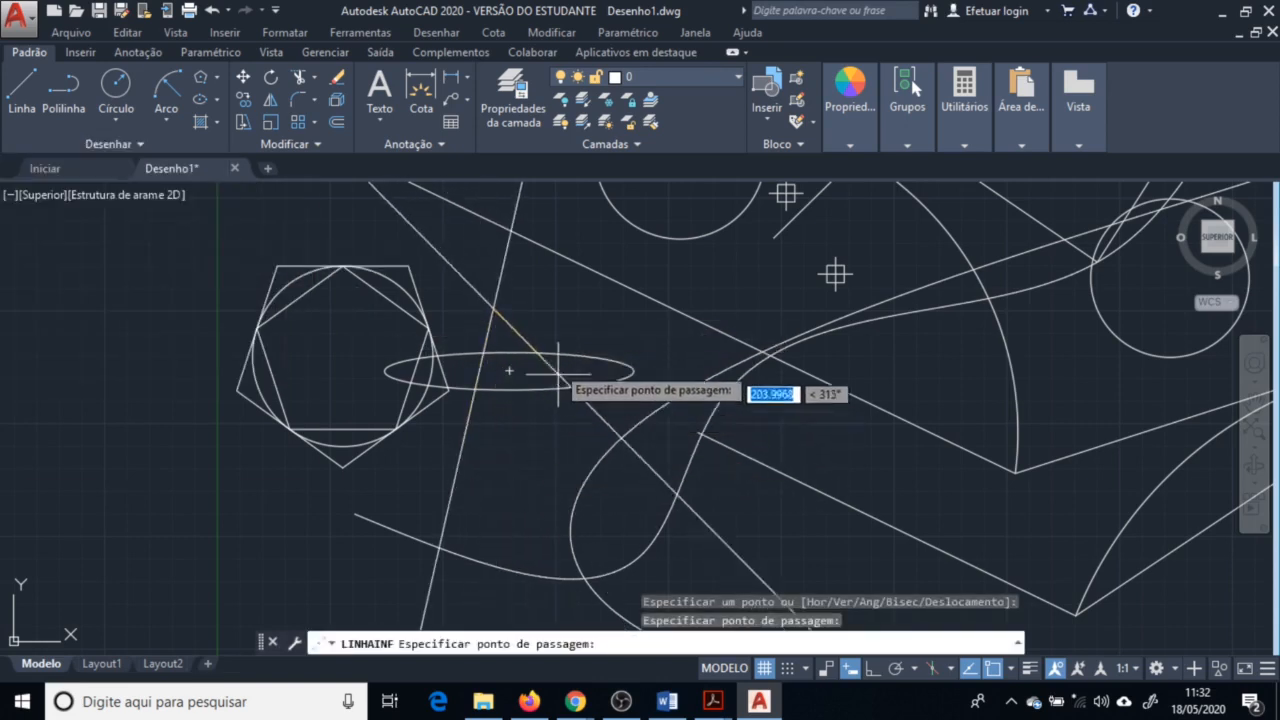
{"action": "left_click", "coordinate": [572, 316]}
{"action": "left_click", "coordinate": [547, 385]}
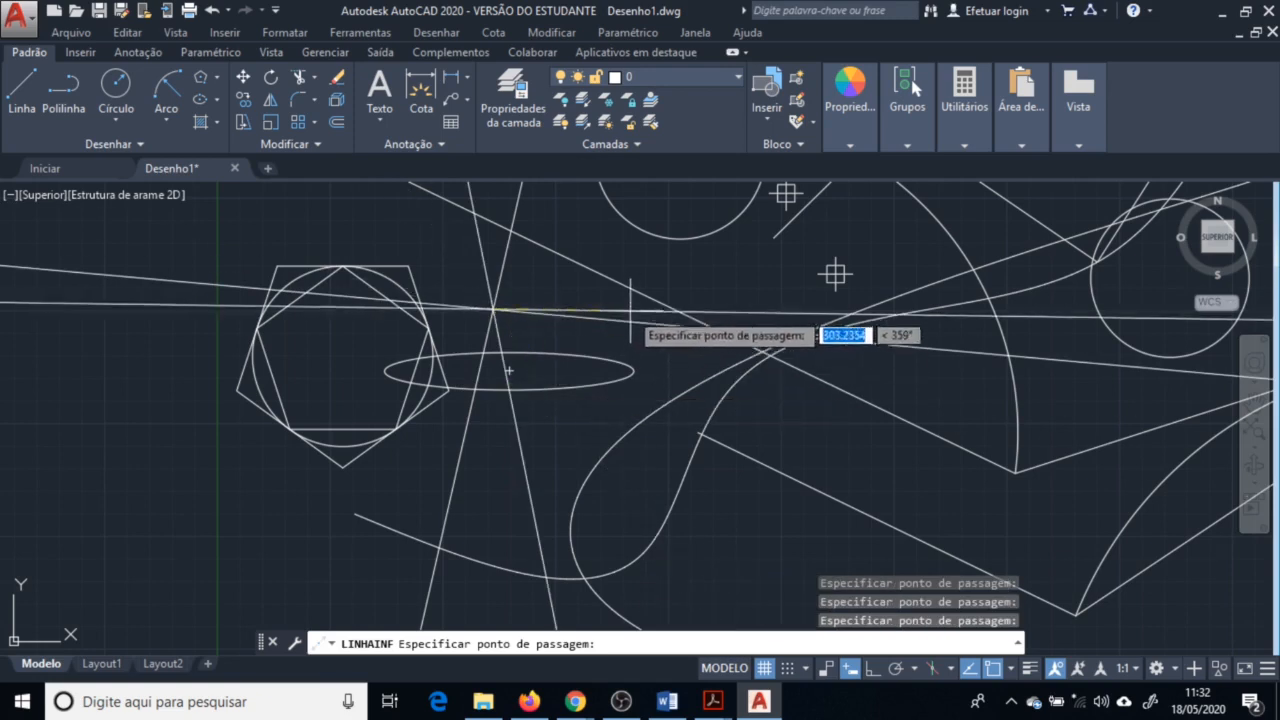
{"action": "key", "text": "Escape"}
{"action": "scroll", "coordinate": [590, 390], "scroll_direction": "down", "scroll_amount": 8}
{"action": "scroll", "coordinate": [575, 420], "scroll_direction": "up", "scroll_amount": 10}
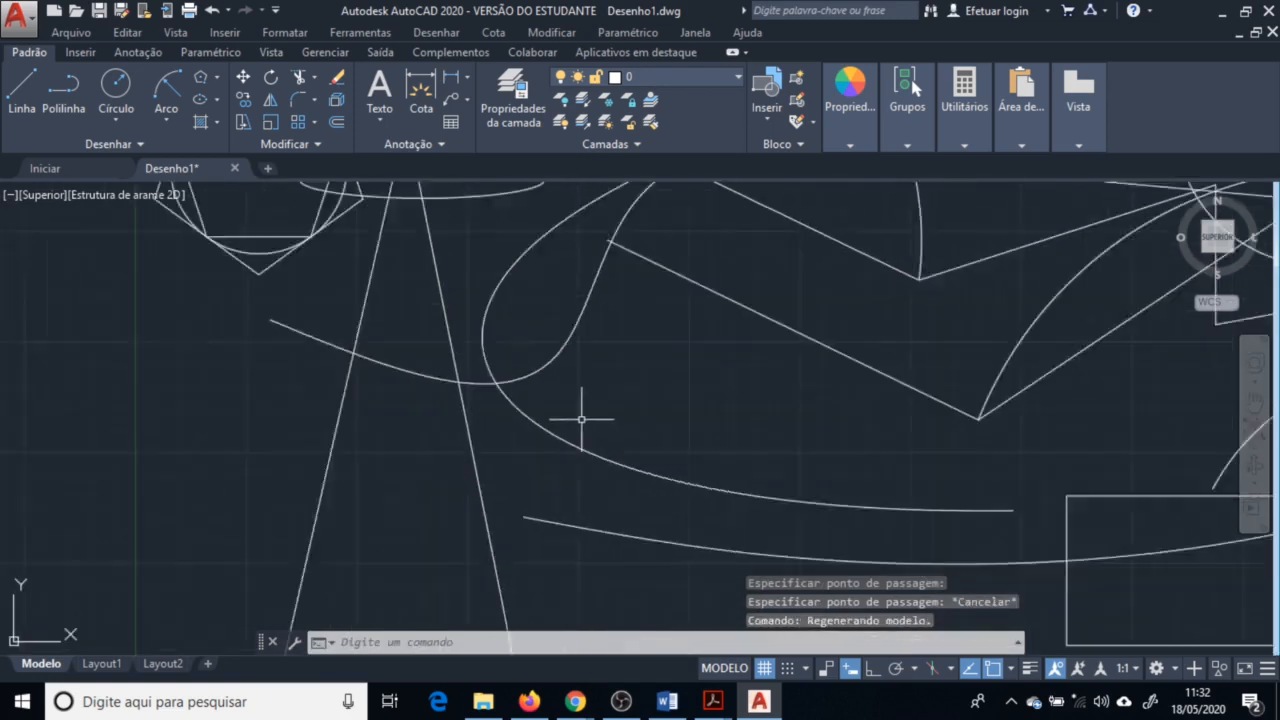
Draw three rays from a common start point to the left of the sample outline
{"action": "scroll", "coordinate": [581, 419], "scroll_direction": "down", "scroll_amount": 3}
{"action": "left_click", "coordinate": [114, 144]}
{"action": "left_click", "coordinate": [89, 171]}
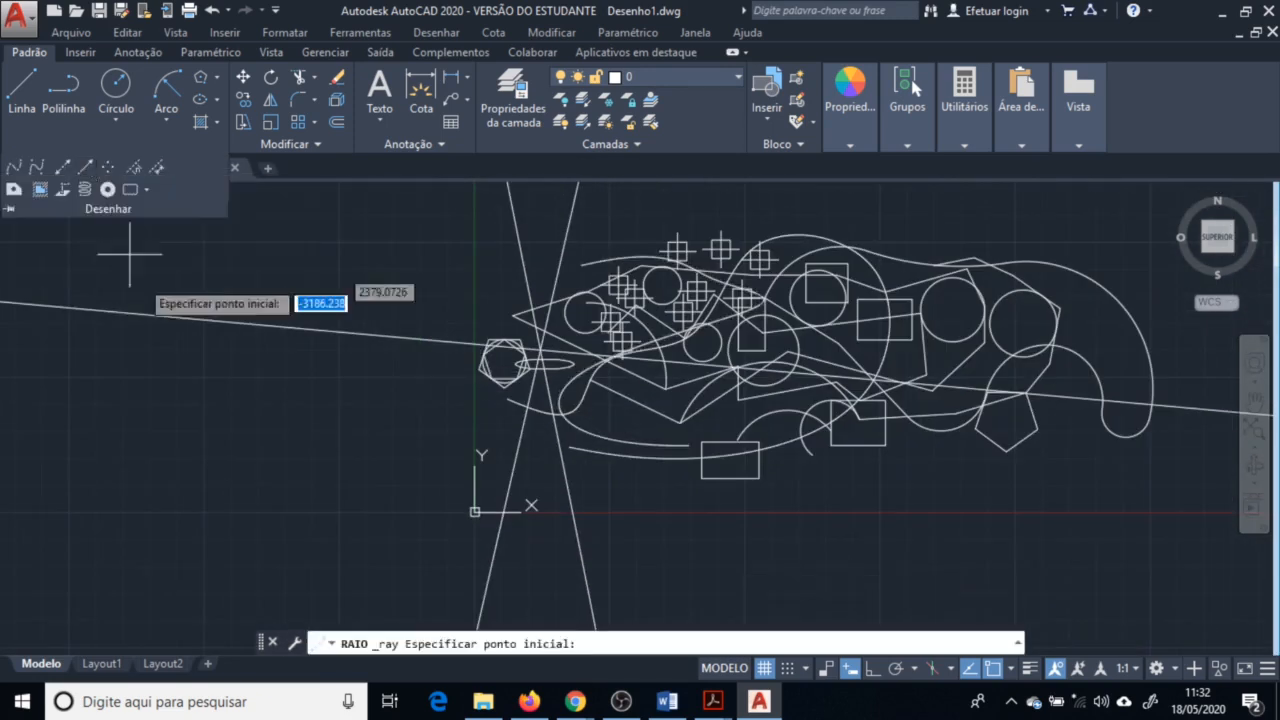
{"action": "left_click", "coordinate": [148, 462]}
{"action": "left_click", "coordinate": [298, 398]}
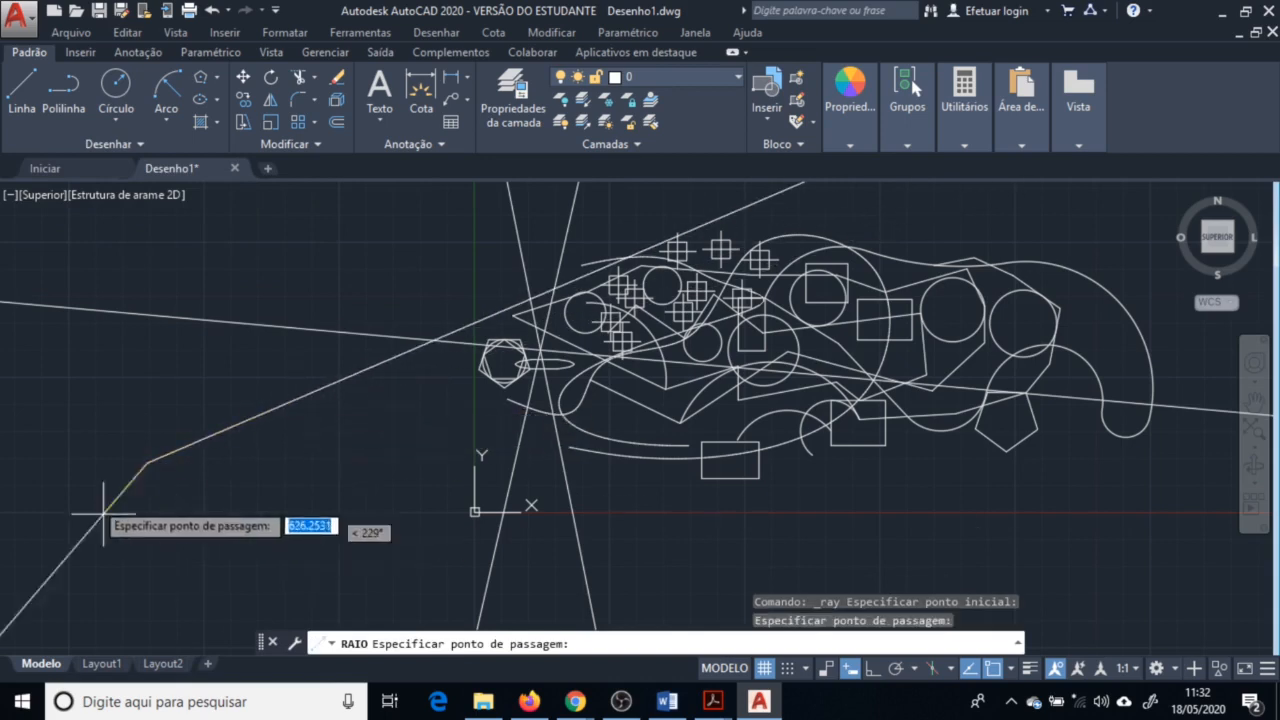
{"action": "left_click", "coordinate": [175, 427]}
{"action": "left_click", "coordinate": [142, 385]}
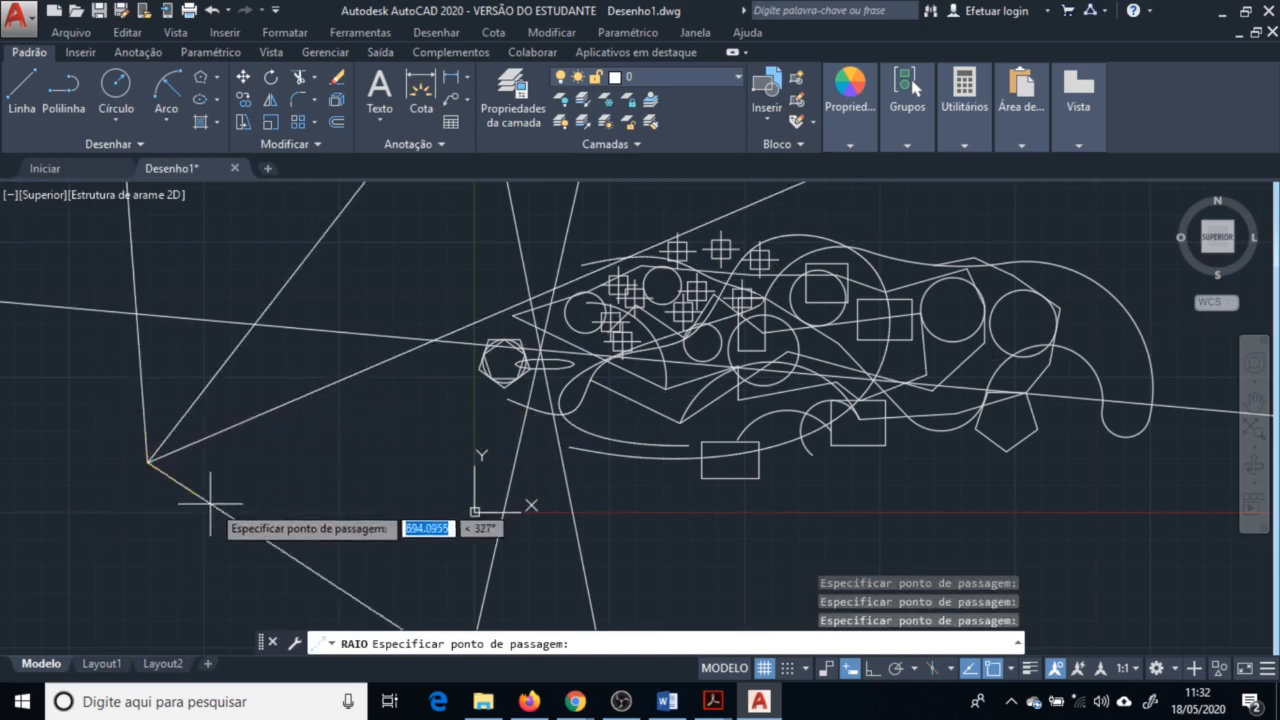
{"action": "key", "text": "Escape"}
Move the small square, rectangle, lower arc and small circle a short distance downward
{"action": "scroll", "coordinate": [180, 468], "scroll_direction": "down", "scroll_amount": 6}
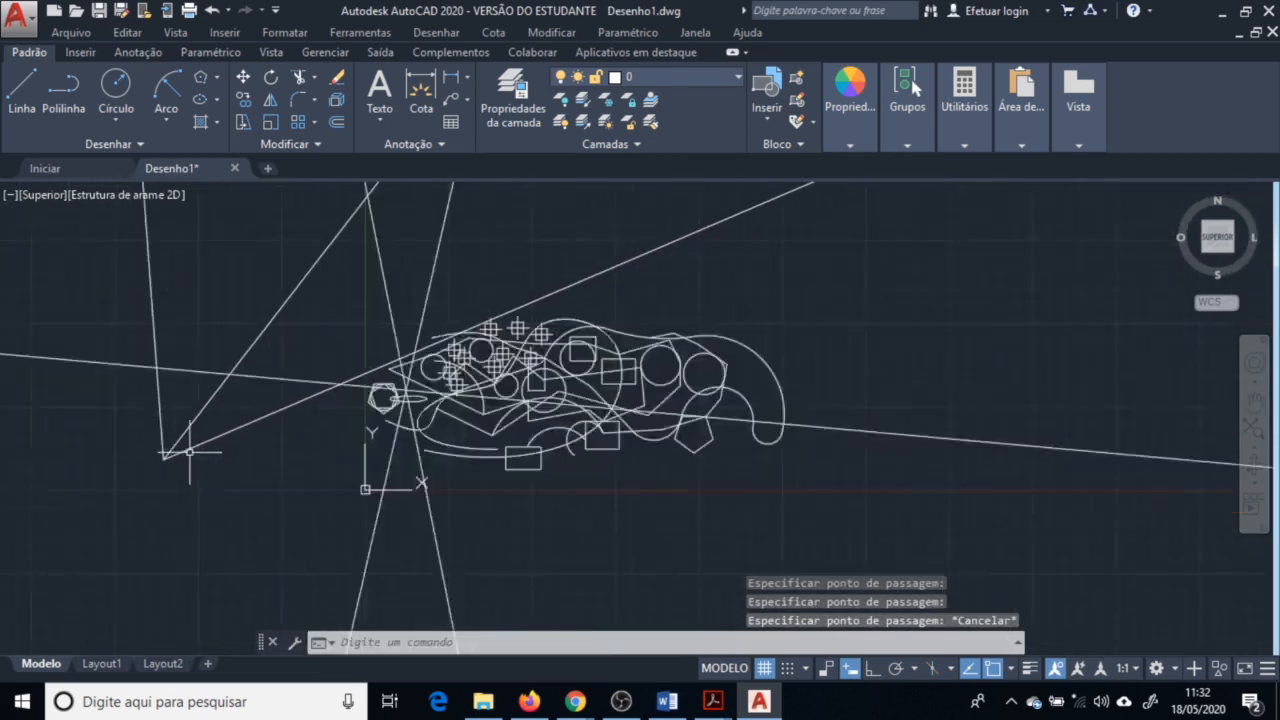
{"action": "scroll", "coordinate": [400, 435], "scroll_direction": "up", "scroll_amount": 10}
{"action": "scroll", "coordinate": [429, 403], "scroll_direction": "up", "scroll_amount": 10}
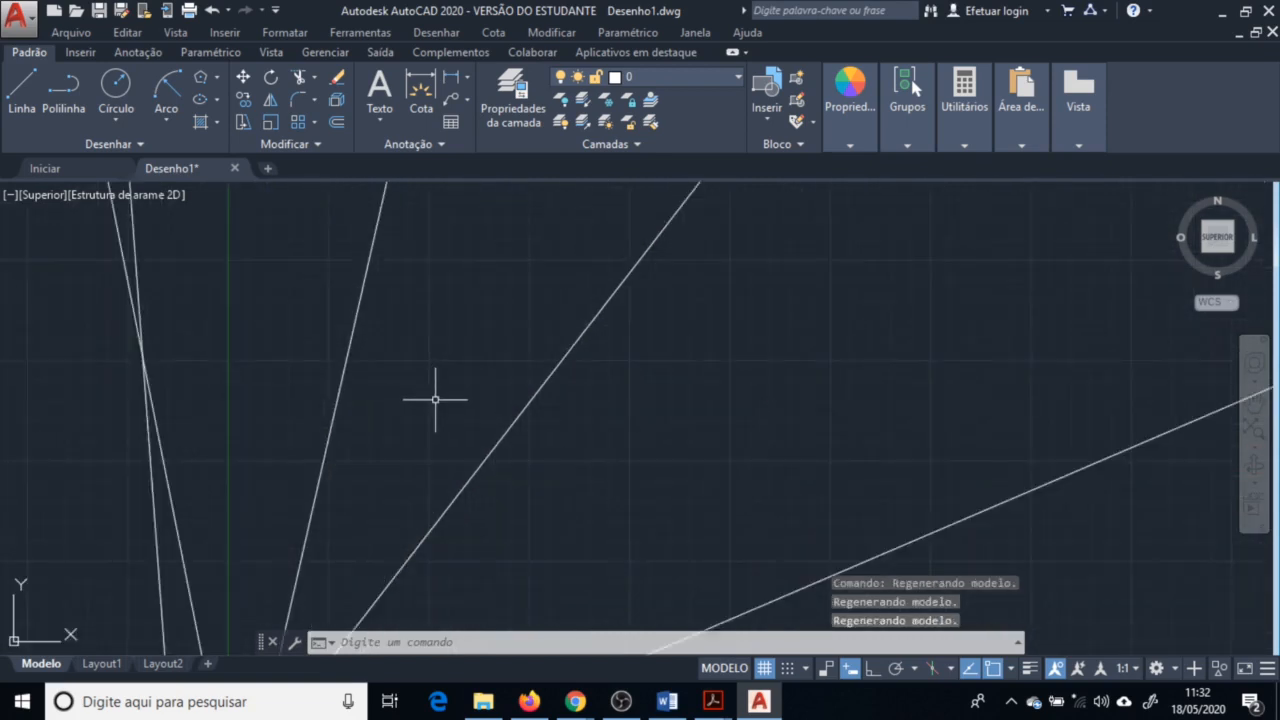
{"action": "scroll", "coordinate": [515, 312], "scroll_direction": "down", "scroll_amount": 10}
{"action": "scroll", "coordinate": [465, 392], "scroll_direction": "up", "scroll_amount": 10}
{"action": "scroll", "coordinate": [470, 374], "scroll_direction": "down", "scroll_amount": 10}
{"action": "scroll", "coordinate": [448, 340], "scroll_direction": "up", "scroll_amount": 10}
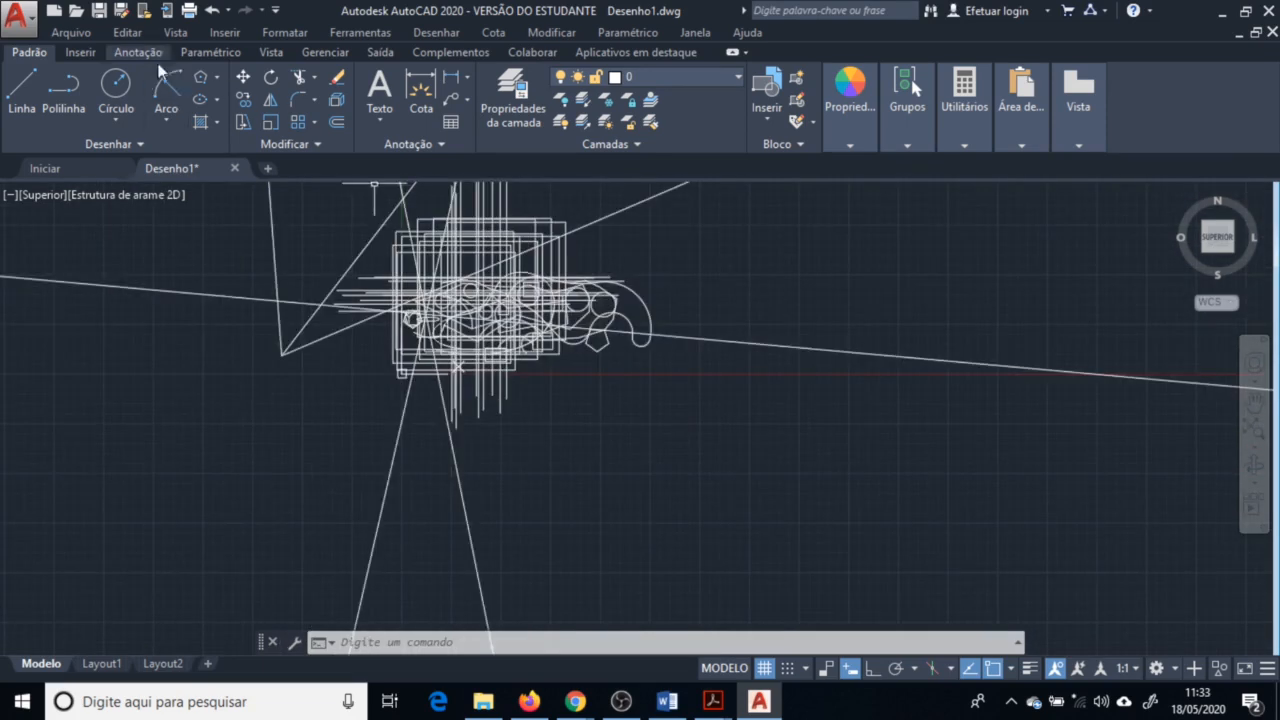
{"action": "left_click", "coordinate": [133, 142]}
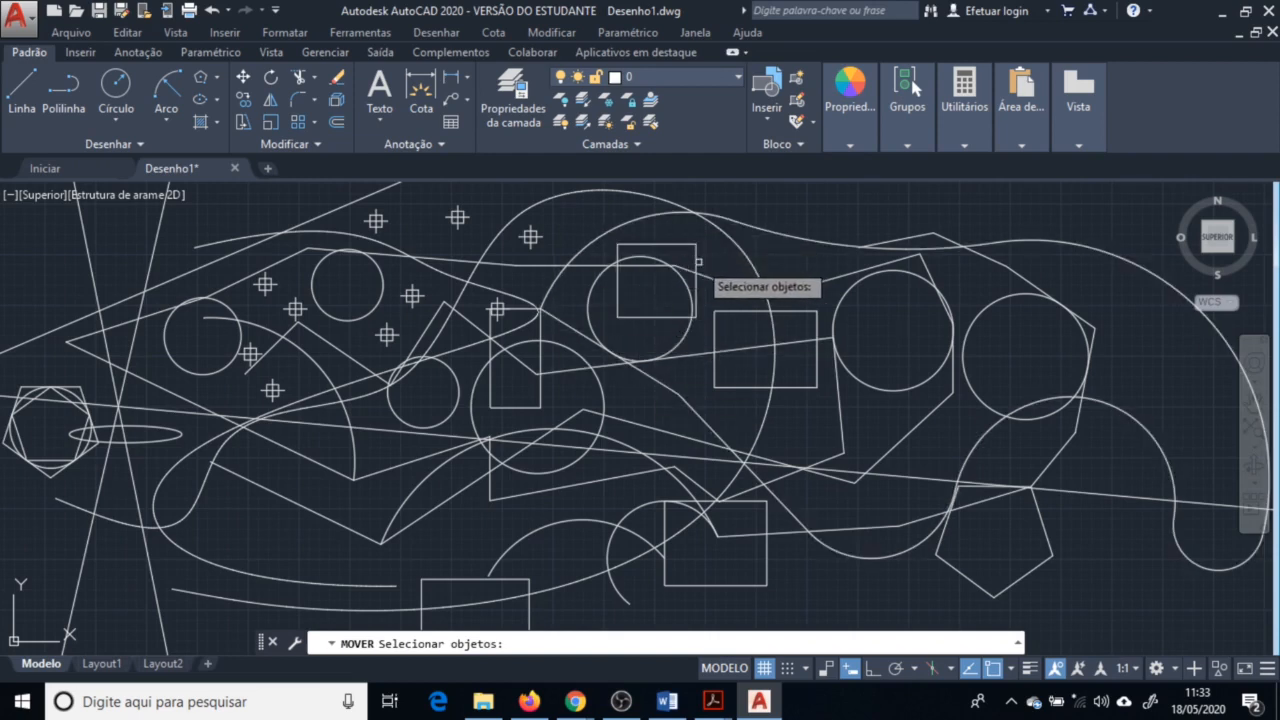
{"action": "left_click", "coordinate": [696, 259]}
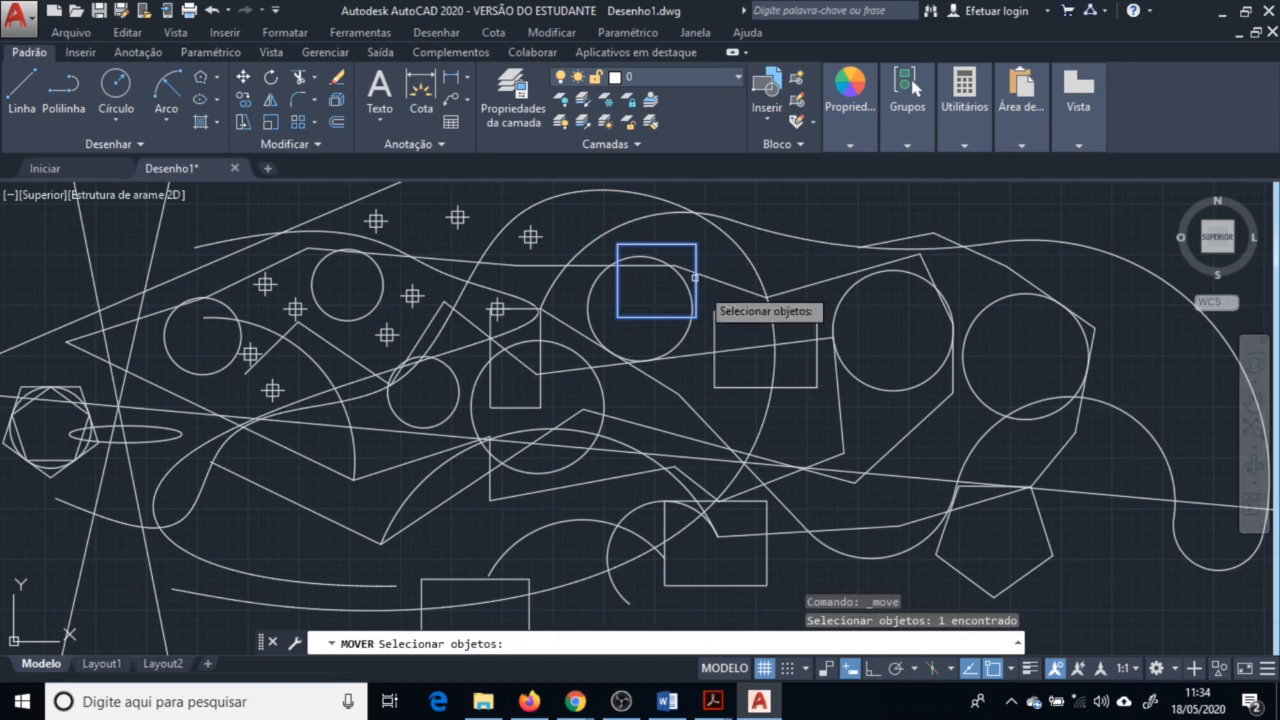
{"action": "left_click", "coordinate": [716, 358]}
{"action": "left_click", "coordinate": [655, 503]}
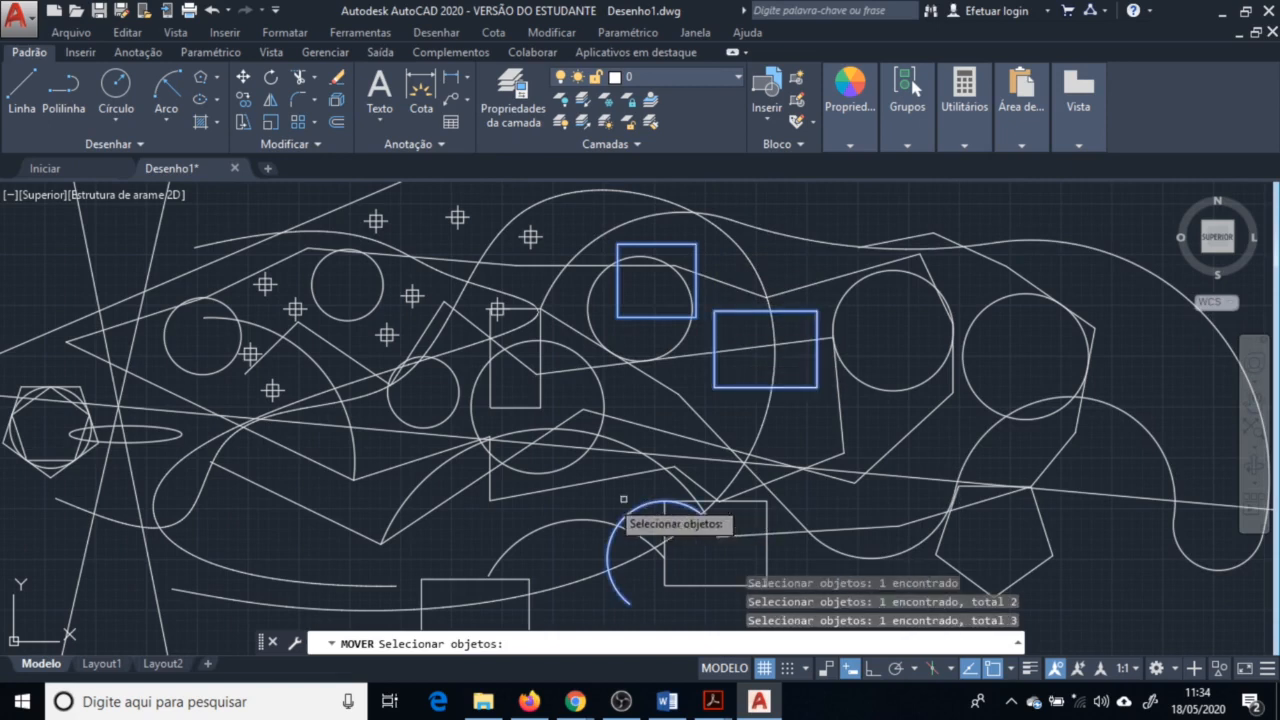
{"action": "left_click", "coordinate": [457, 397]}
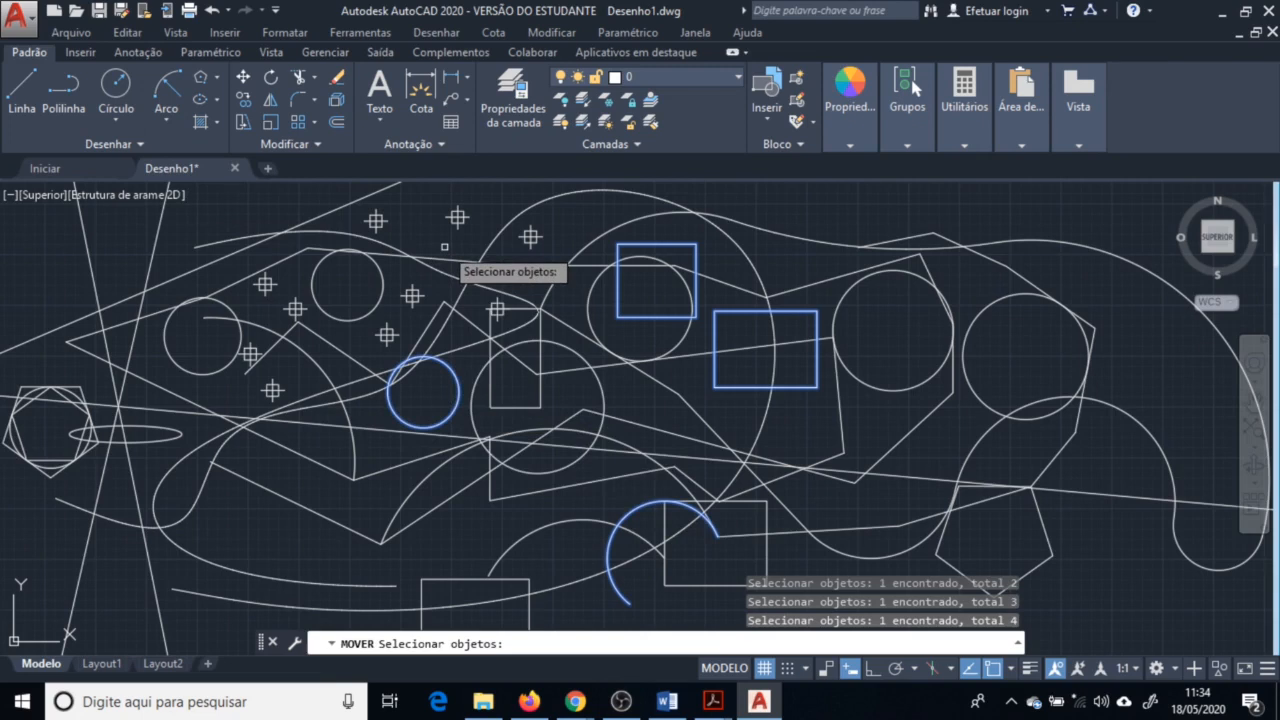
{"action": "key", "text": "Return"}
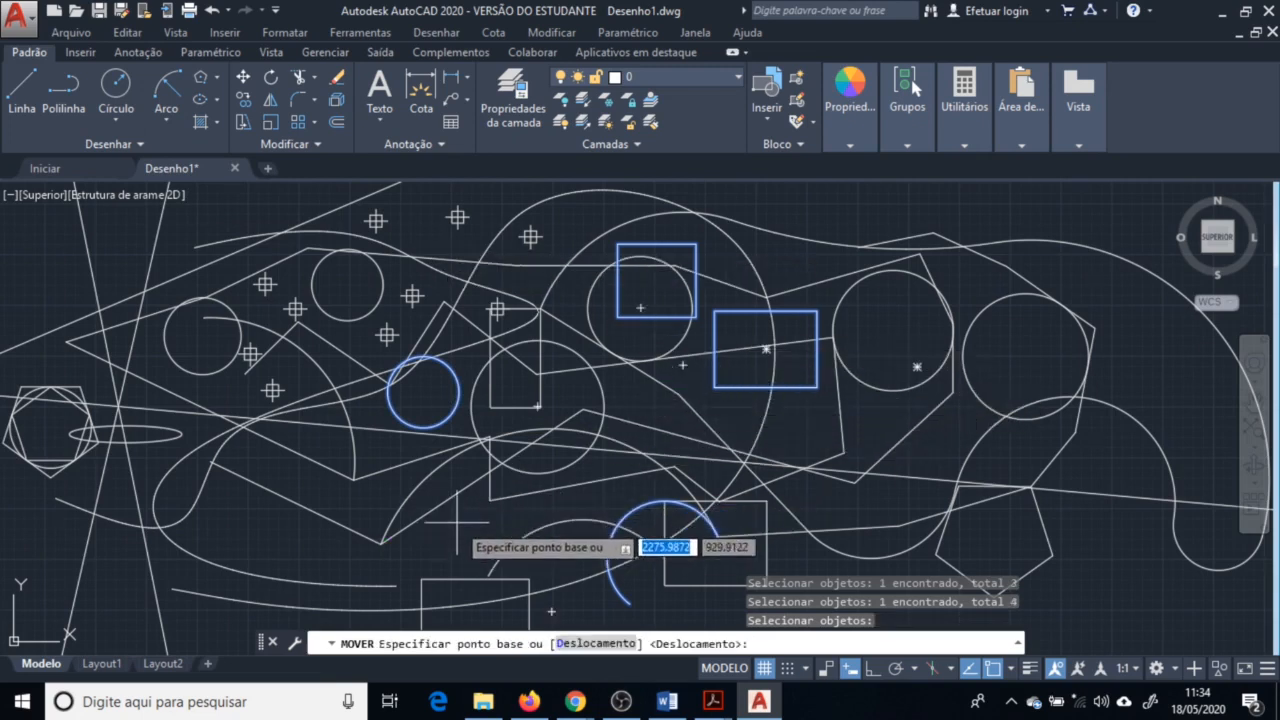
{"action": "left_click", "coordinate": [700, 331]}
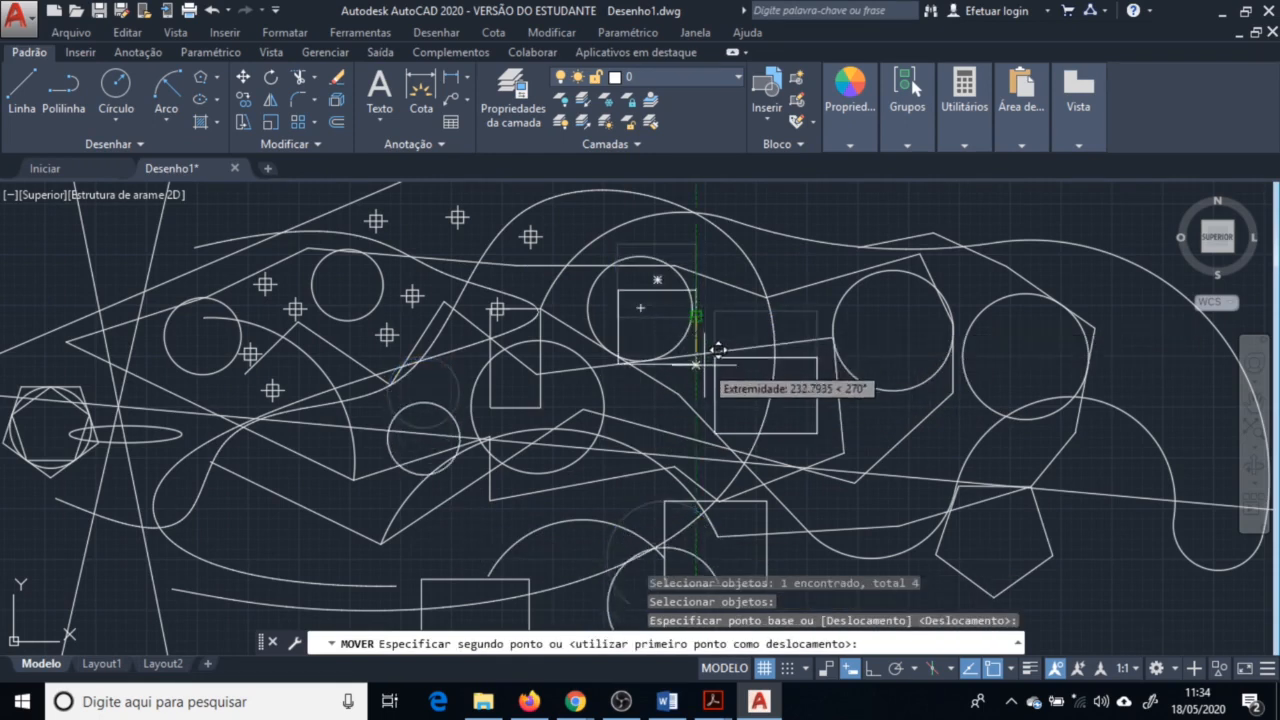
{"action": "left_click", "coordinate": [708, 391]}
{"action": "left_click", "coordinate": [271, 78]}
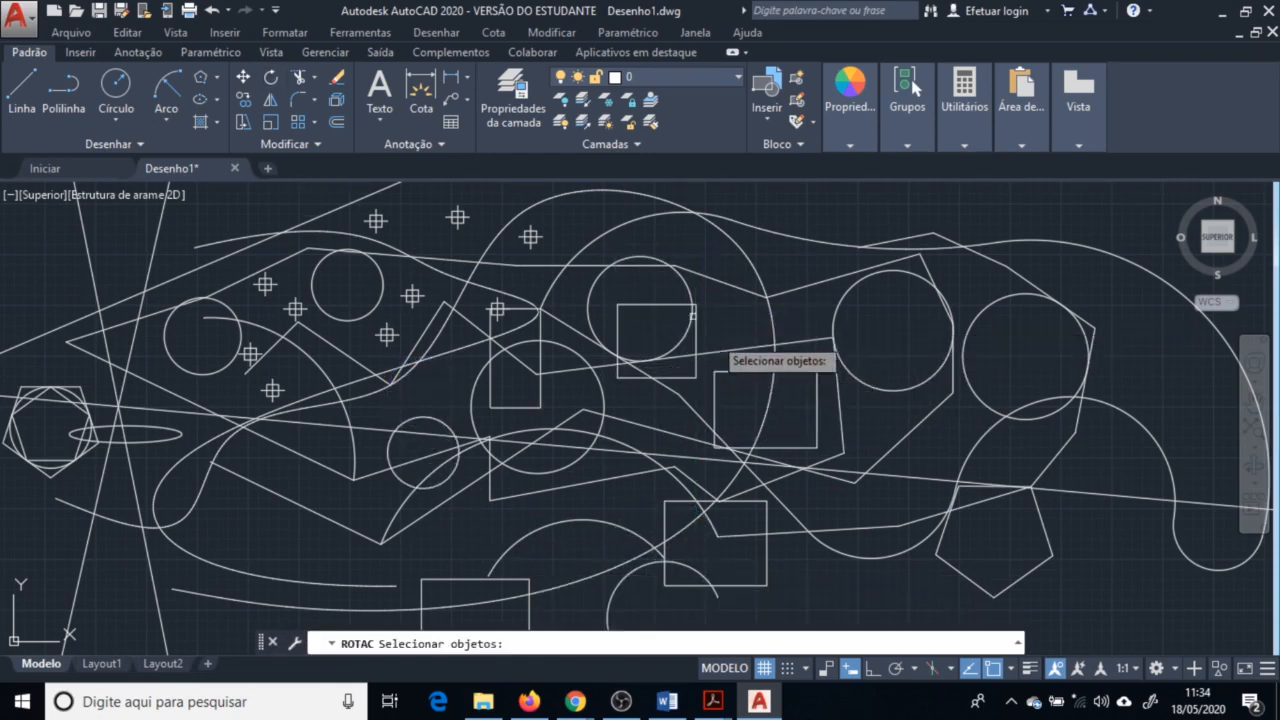
{"action": "left_click", "coordinate": [752, 371]}
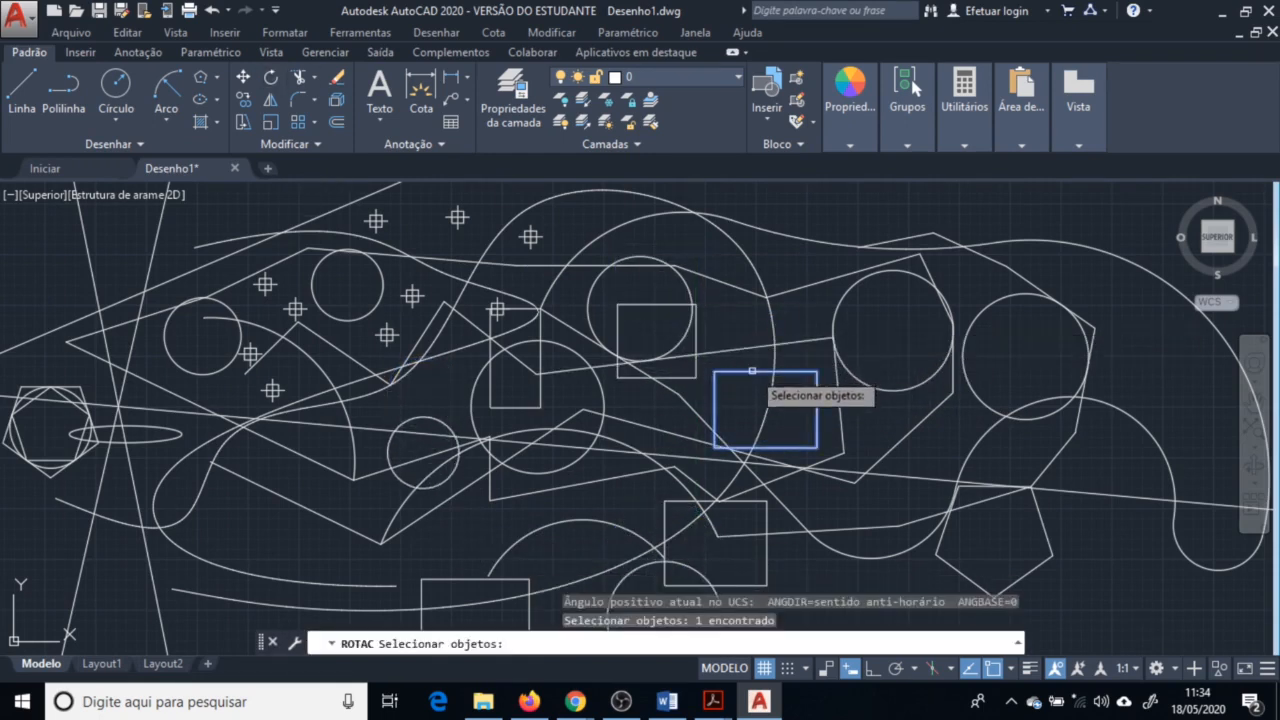
{"action": "left_click", "coordinate": [697, 377]}
{"action": "key", "text": "Return"}
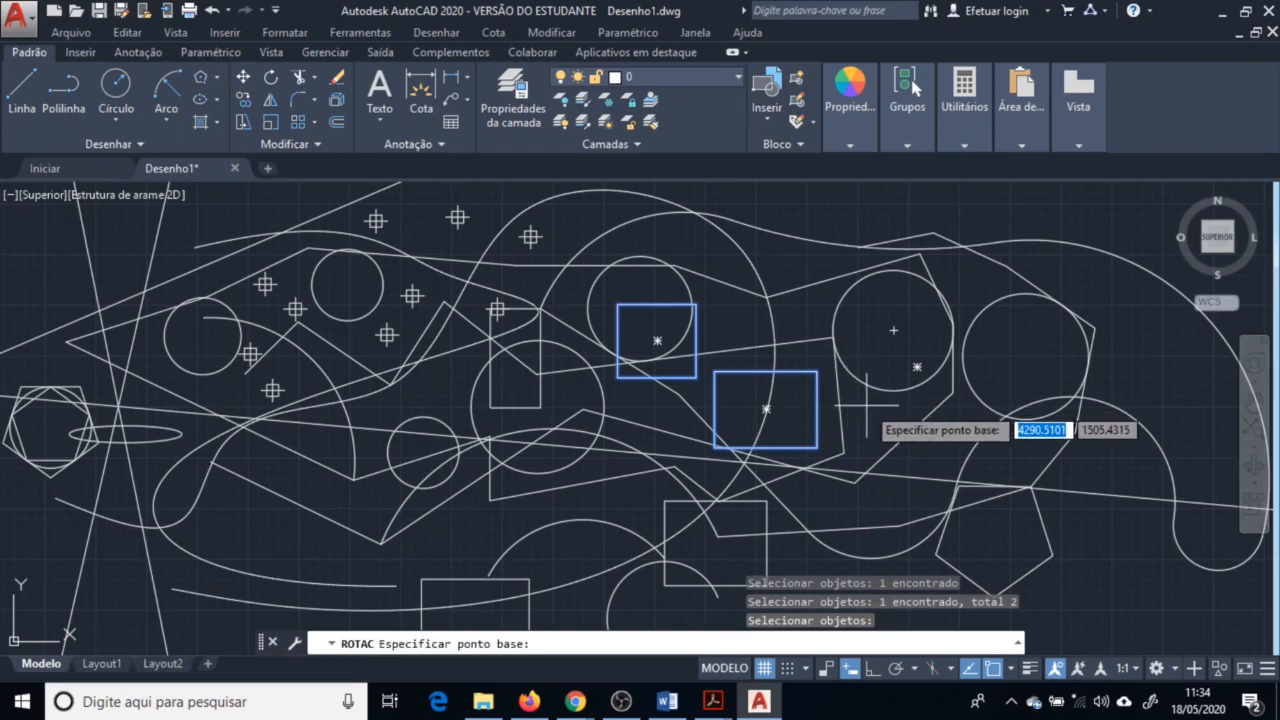
{"action": "left_click", "coordinate": [817, 448]}
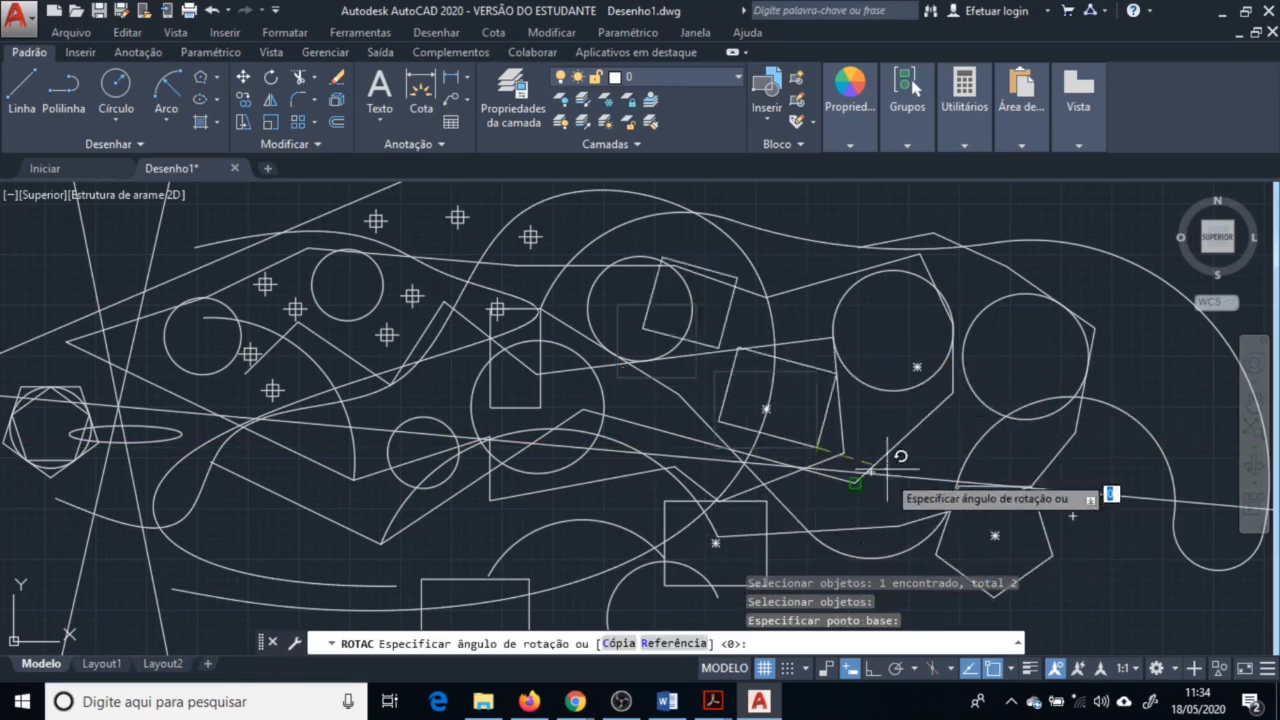
{"action": "key", "text": "Escape"}
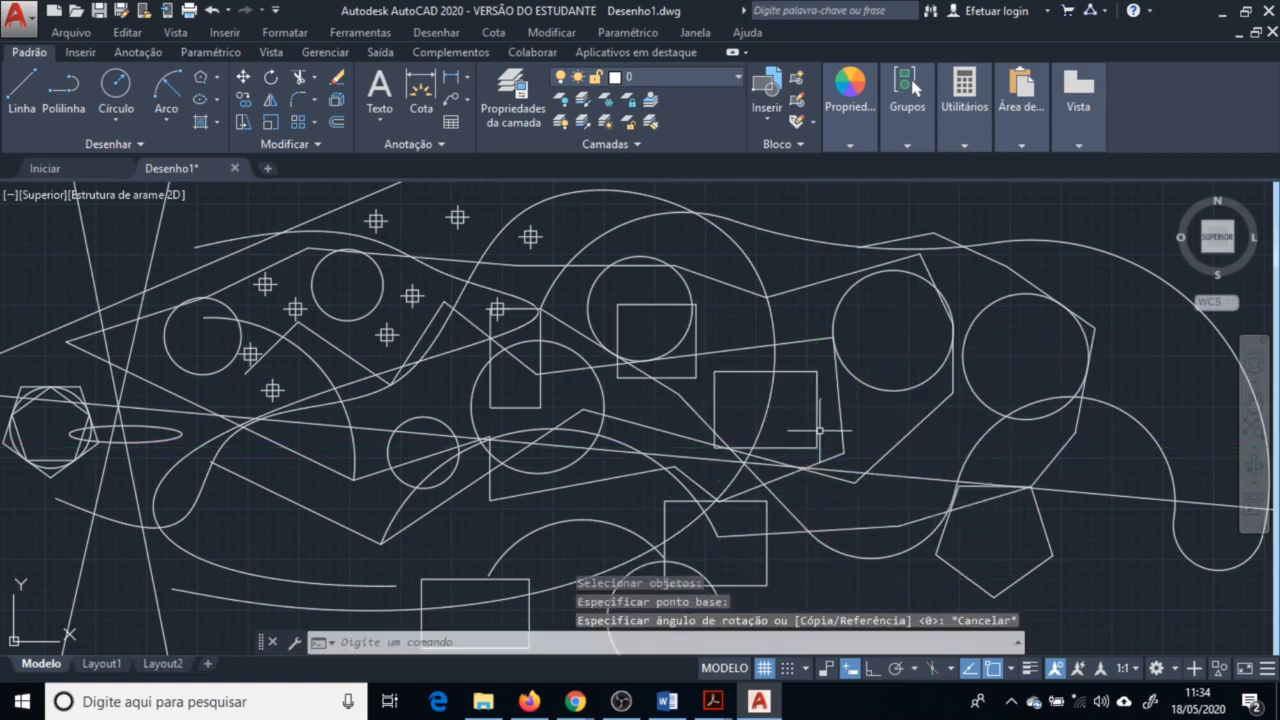
Rotate the square and rectangle about the center of the right-hand circle, moving them to the upper right
{"action": "key", "text": "Return"}
{"action": "left_click", "coordinate": [815, 423]}
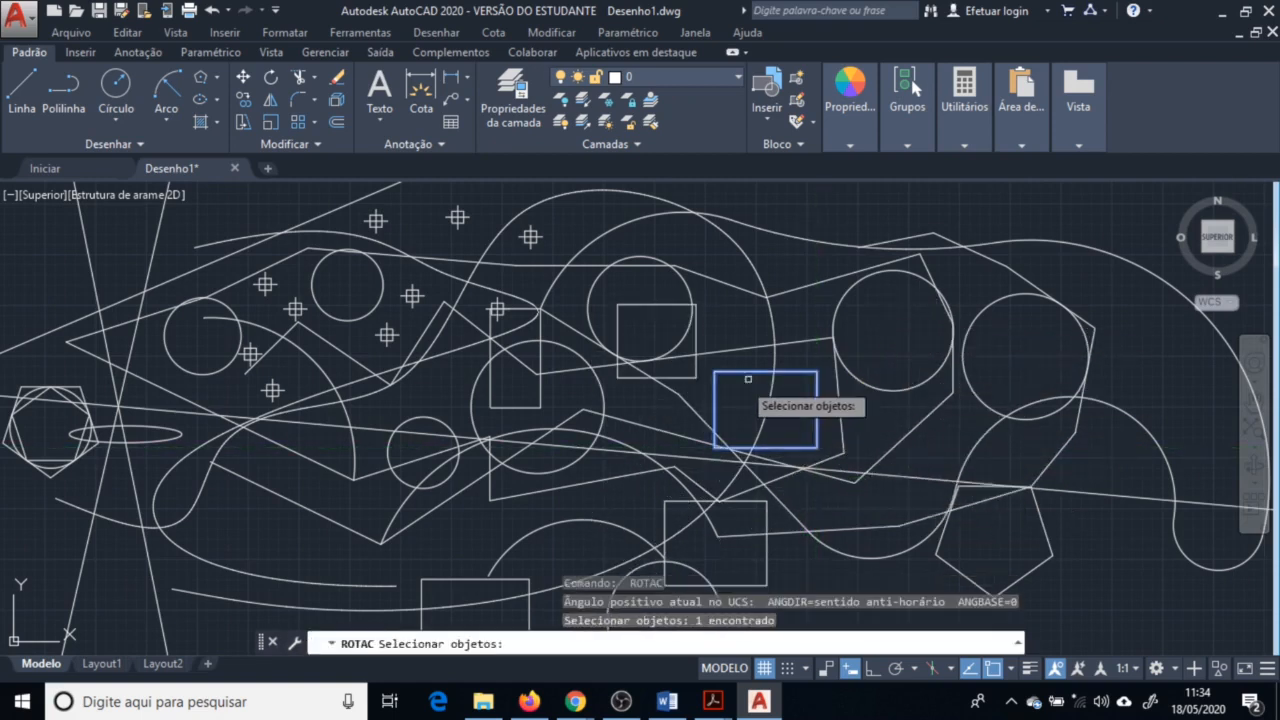
{"action": "left_click", "coordinate": [697, 340]}
{"action": "key", "text": "Return"}
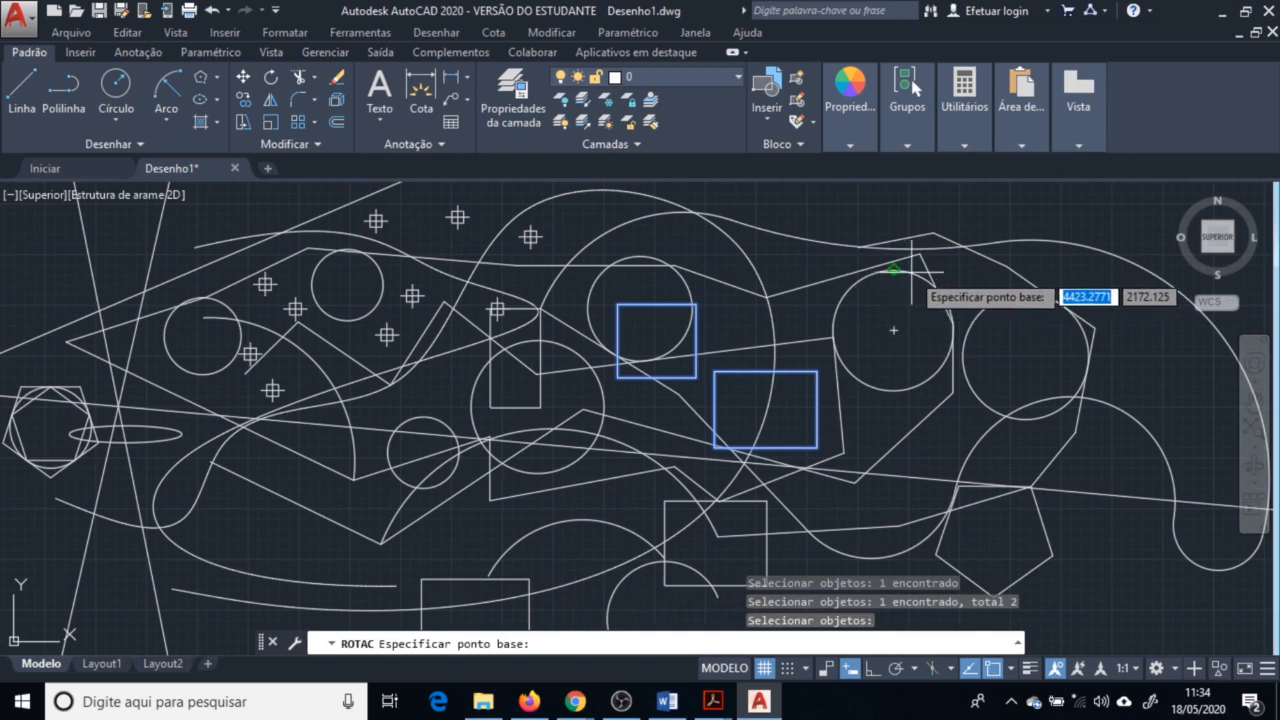
{"action": "left_click", "coordinate": [893, 330]}
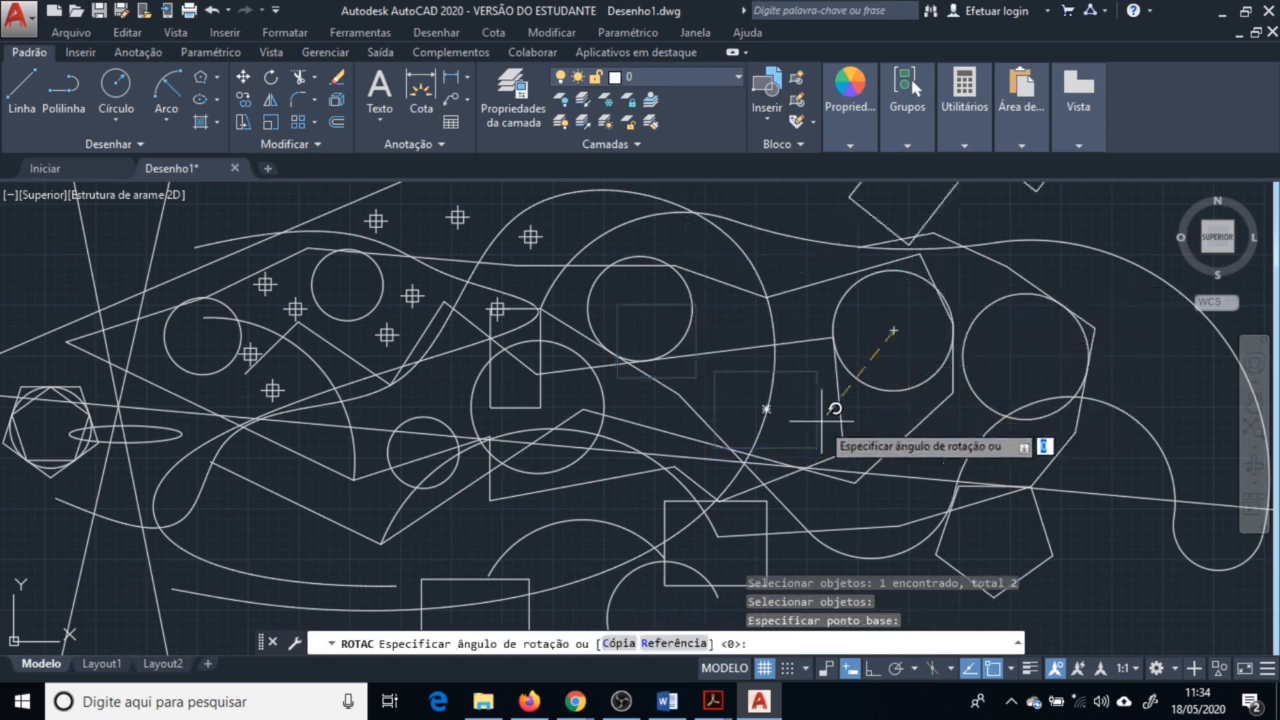
{"action": "left_click", "coordinate": [849, 345]}
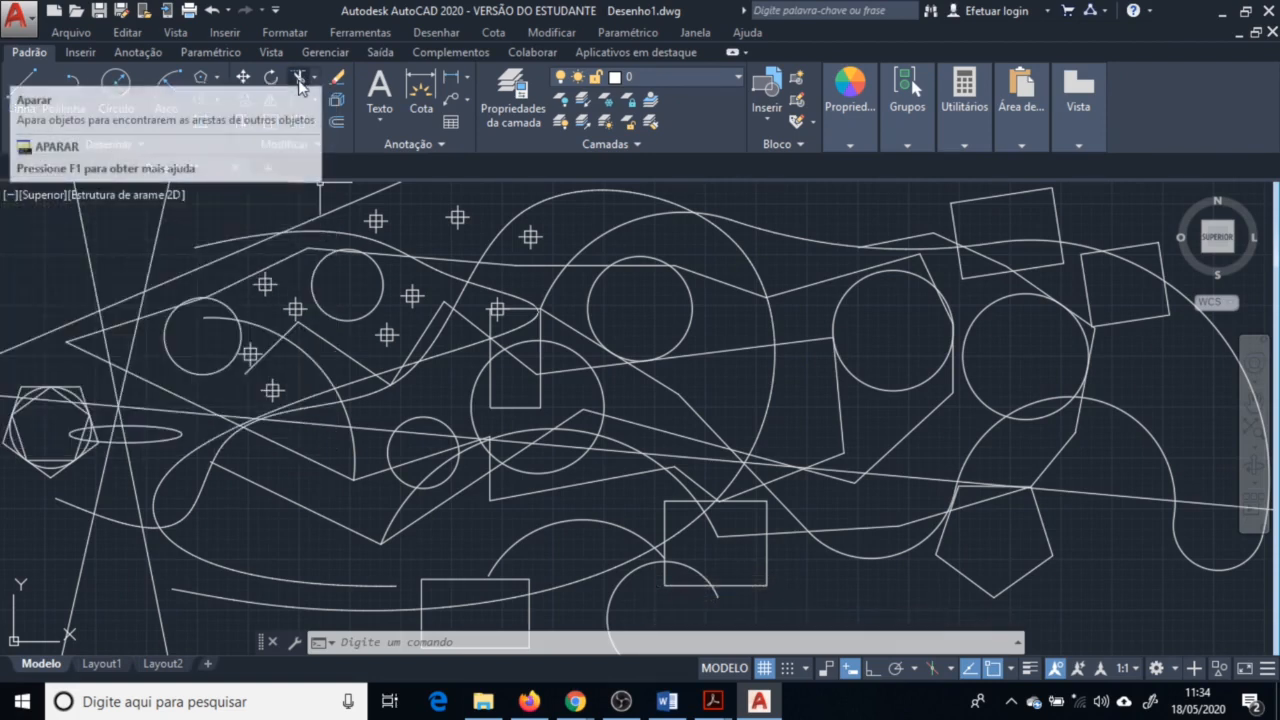
Trim line segments crossing the two splines, using both splines as cutting edges
{"action": "left_click", "coordinate": [298, 78]}
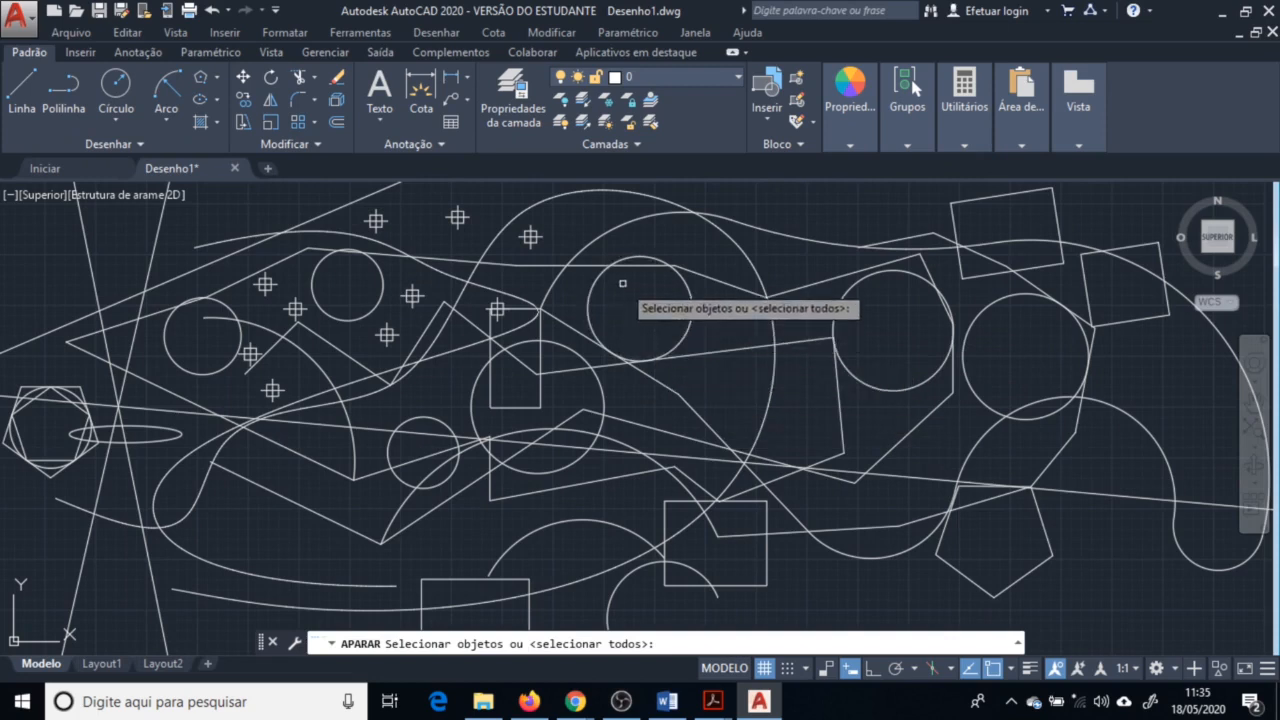
{"action": "left_click", "coordinate": [628, 222]}
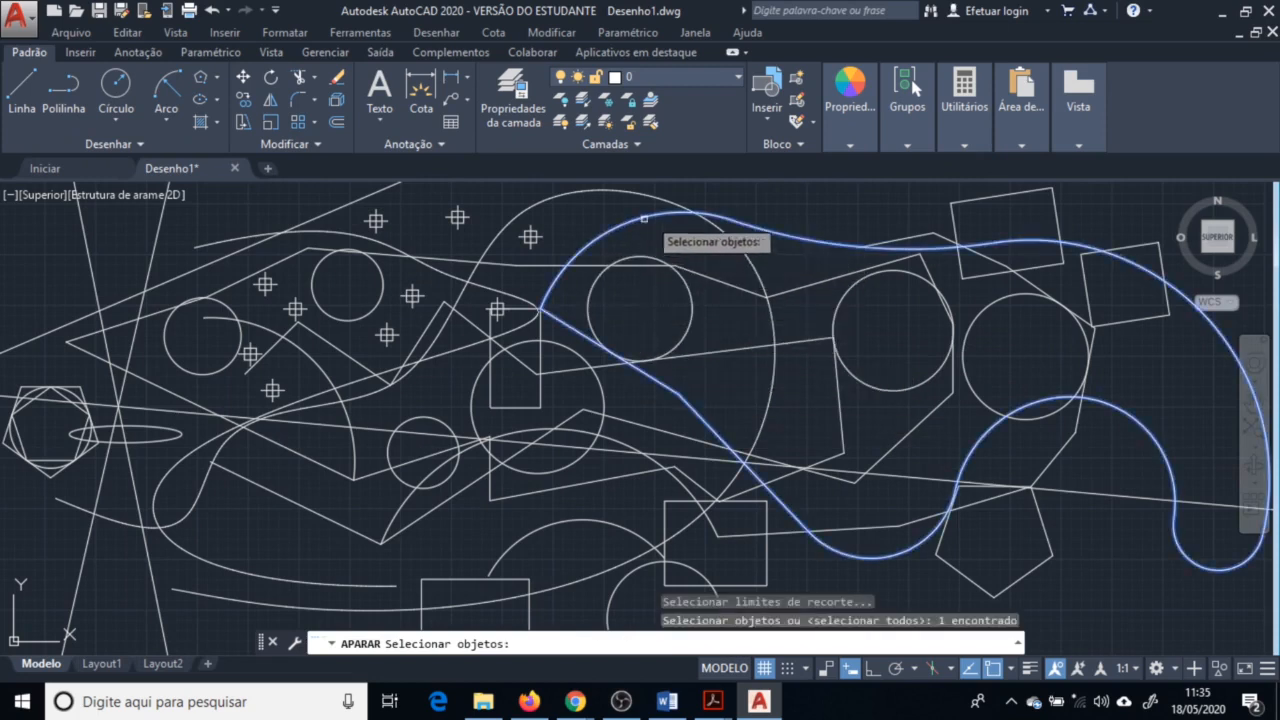
{"action": "left_click", "coordinate": [729, 238]}
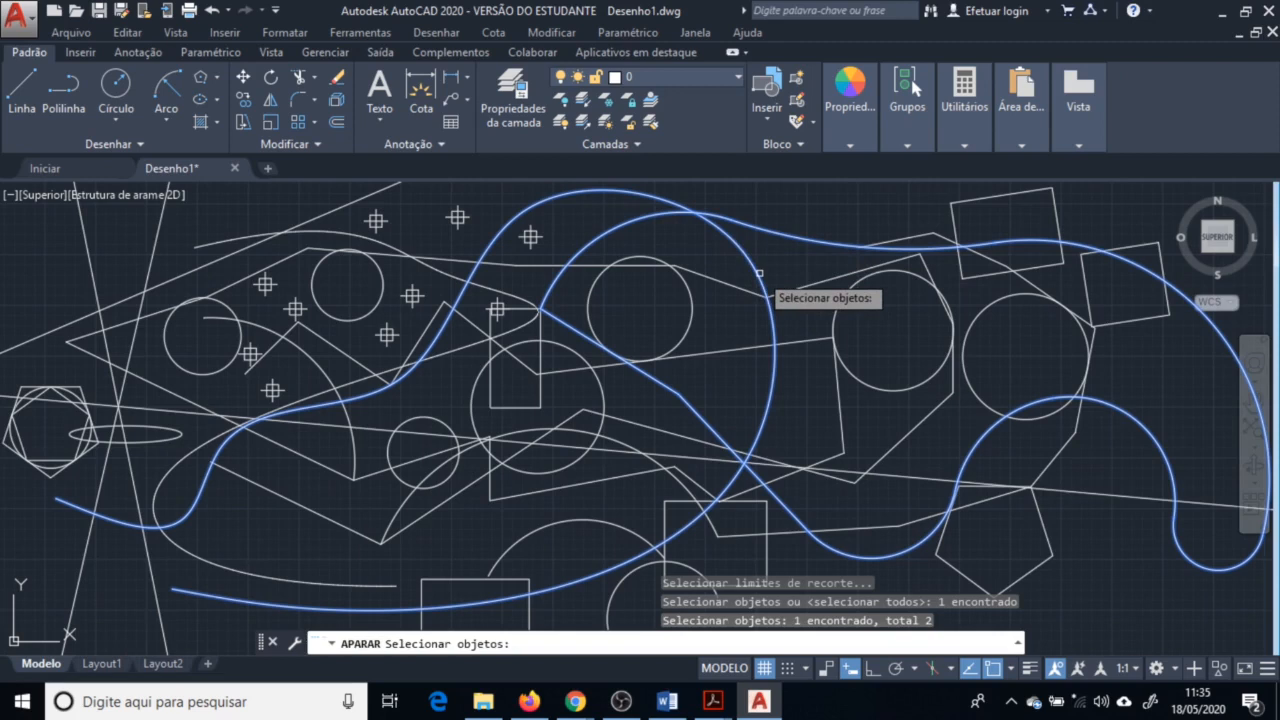
{"action": "key", "text": "Return"}
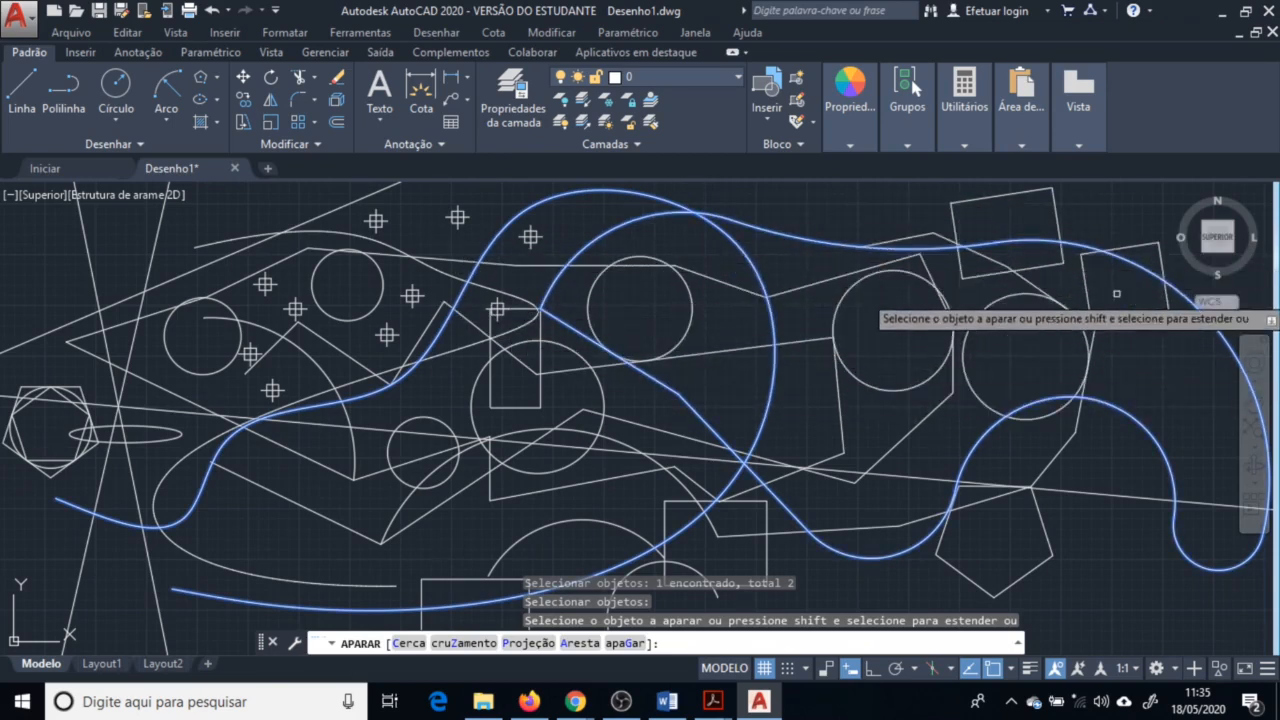
{"action": "left_click", "coordinate": [1062, 261]}
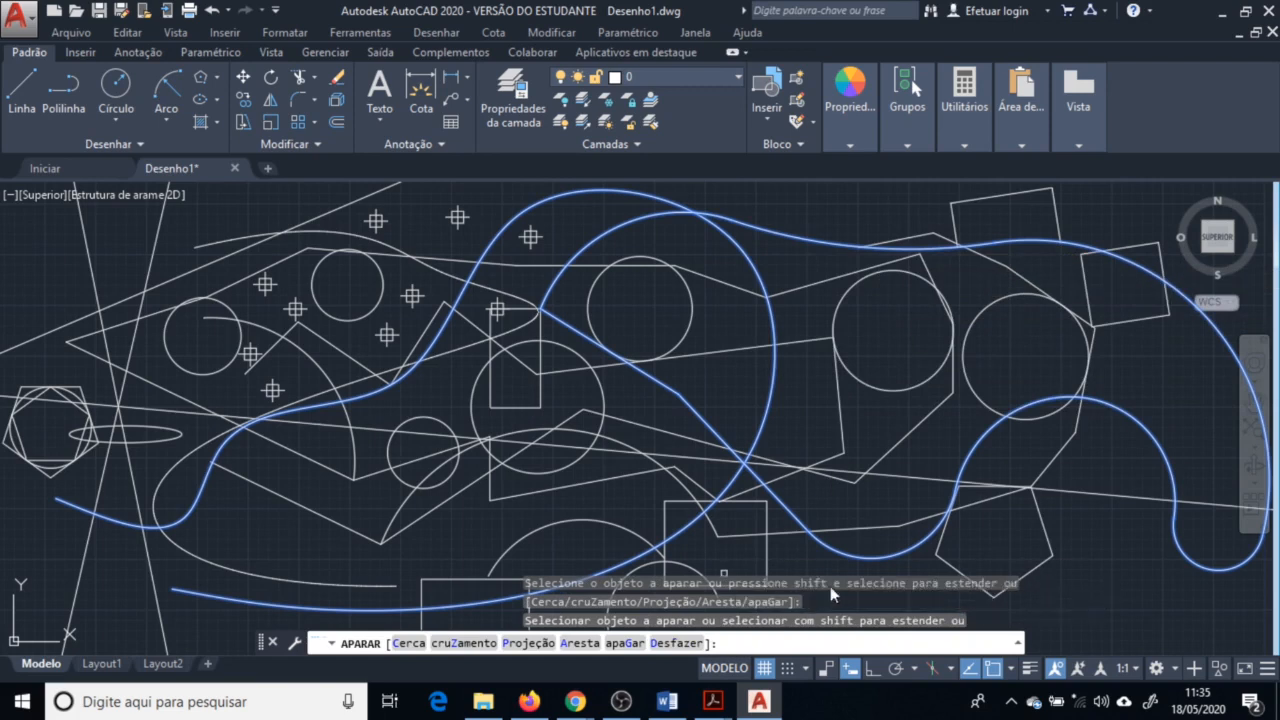
{"action": "left_click", "coordinate": [800, 286]}
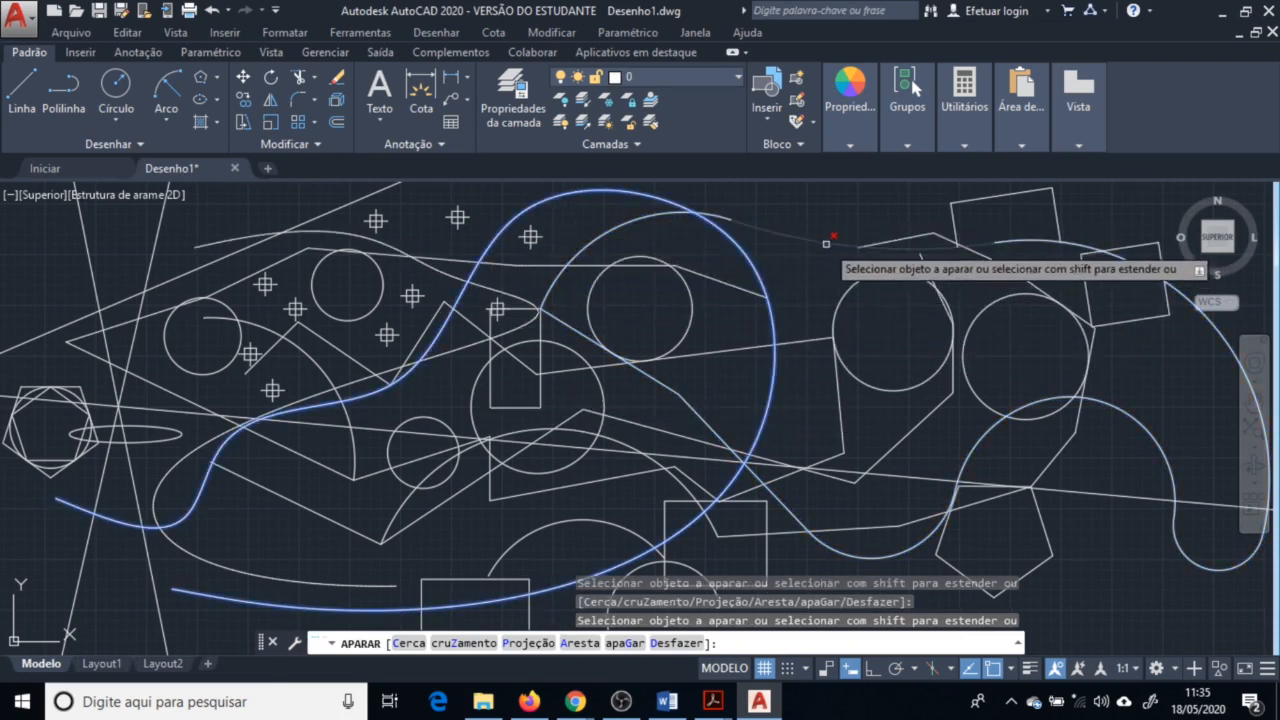
{"action": "left_click", "coordinate": [644, 258]}
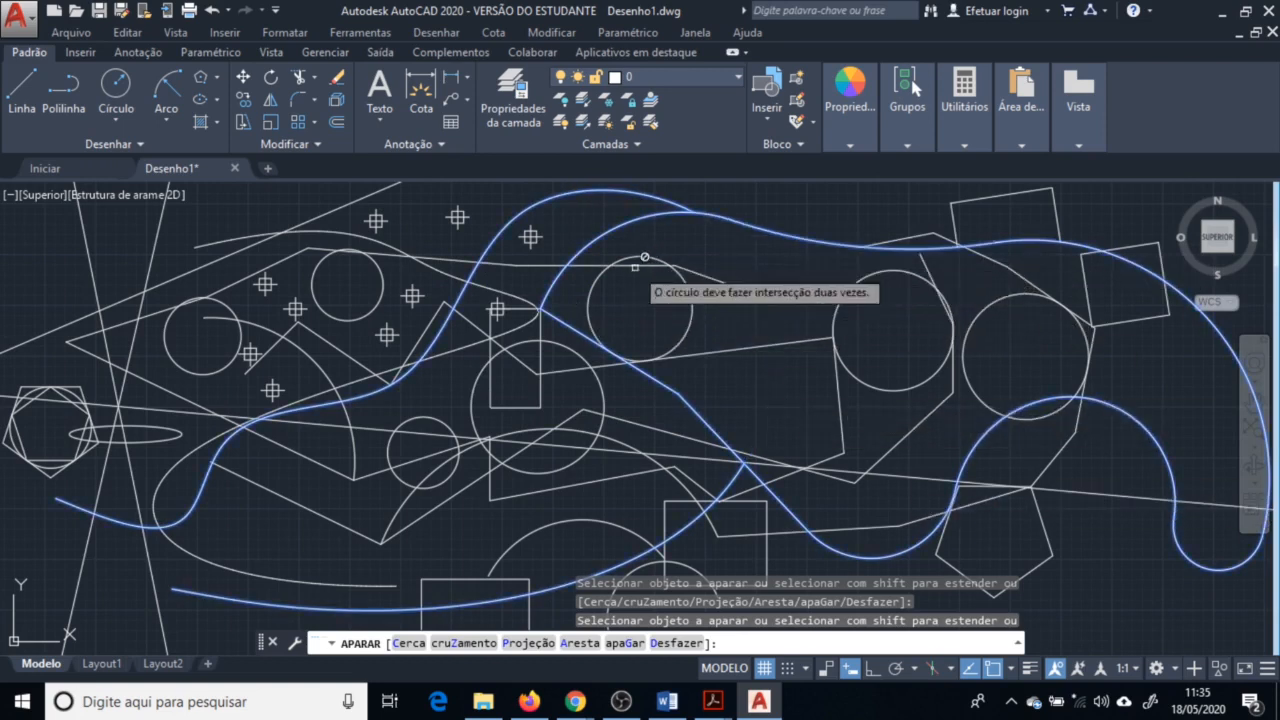
{"action": "left_click", "coordinate": [547, 268]}
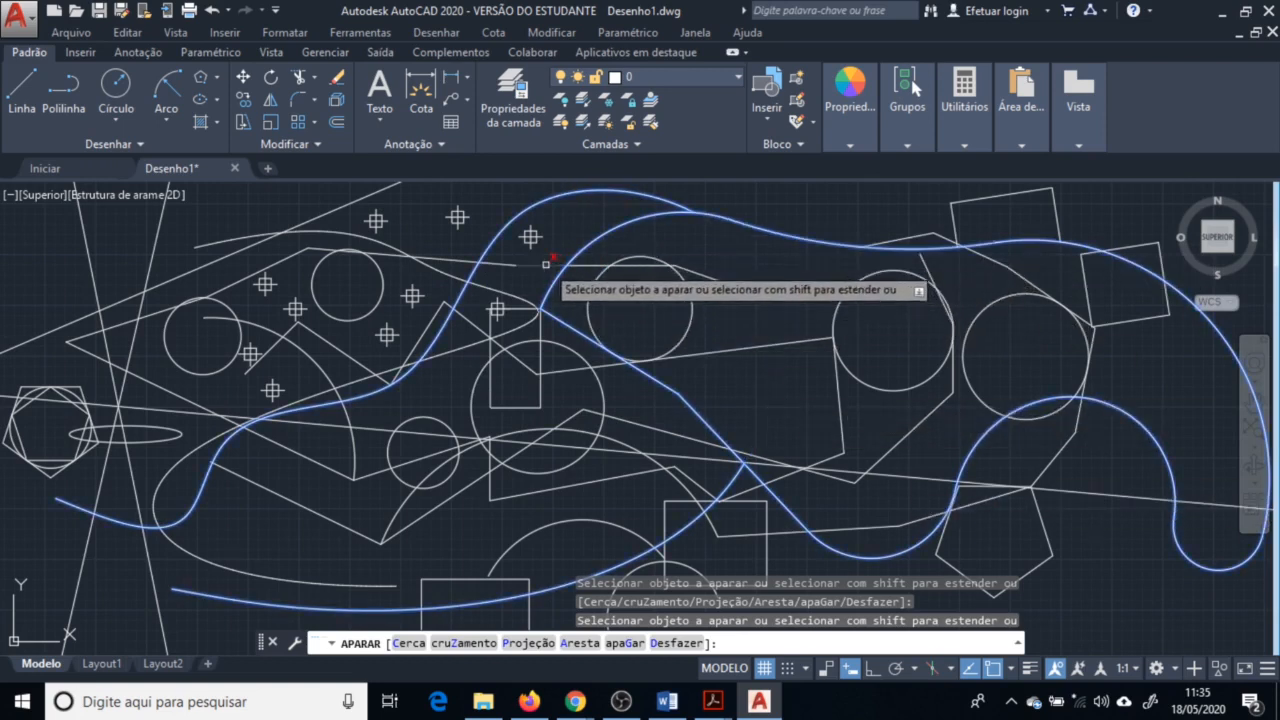
{"action": "key", "text": "Escape"}
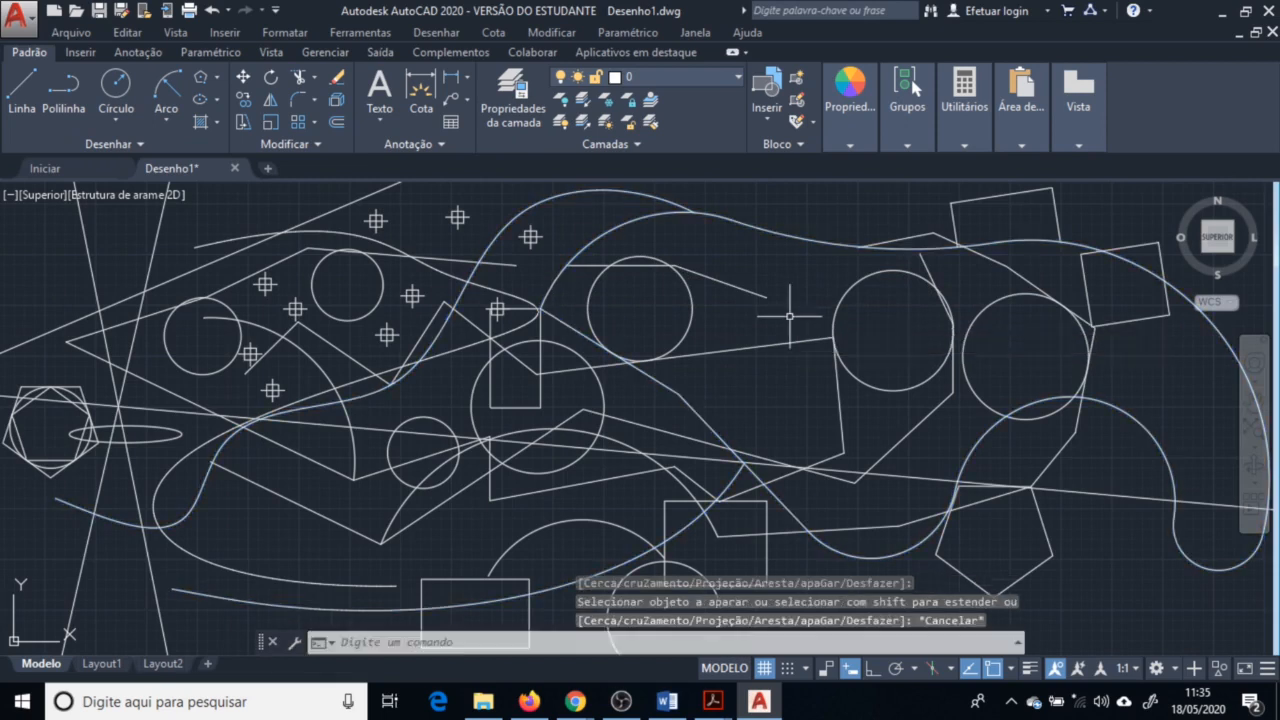
{"action": "key", "text": "Escape"}
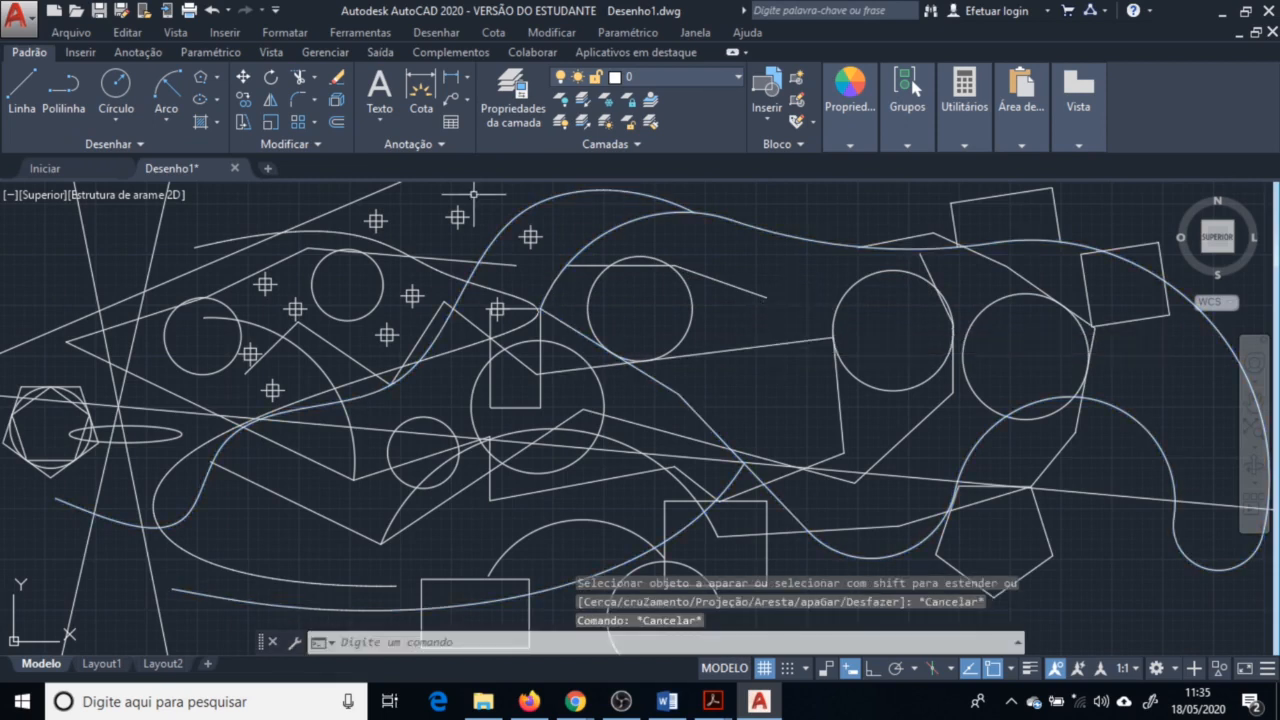
Trim the rectangle and line pieces inside the middle circle, using the circle as cutting edge
{"action": "key", "text": "space"}
{"action": "left_click", "coordinate": [605, 395]}
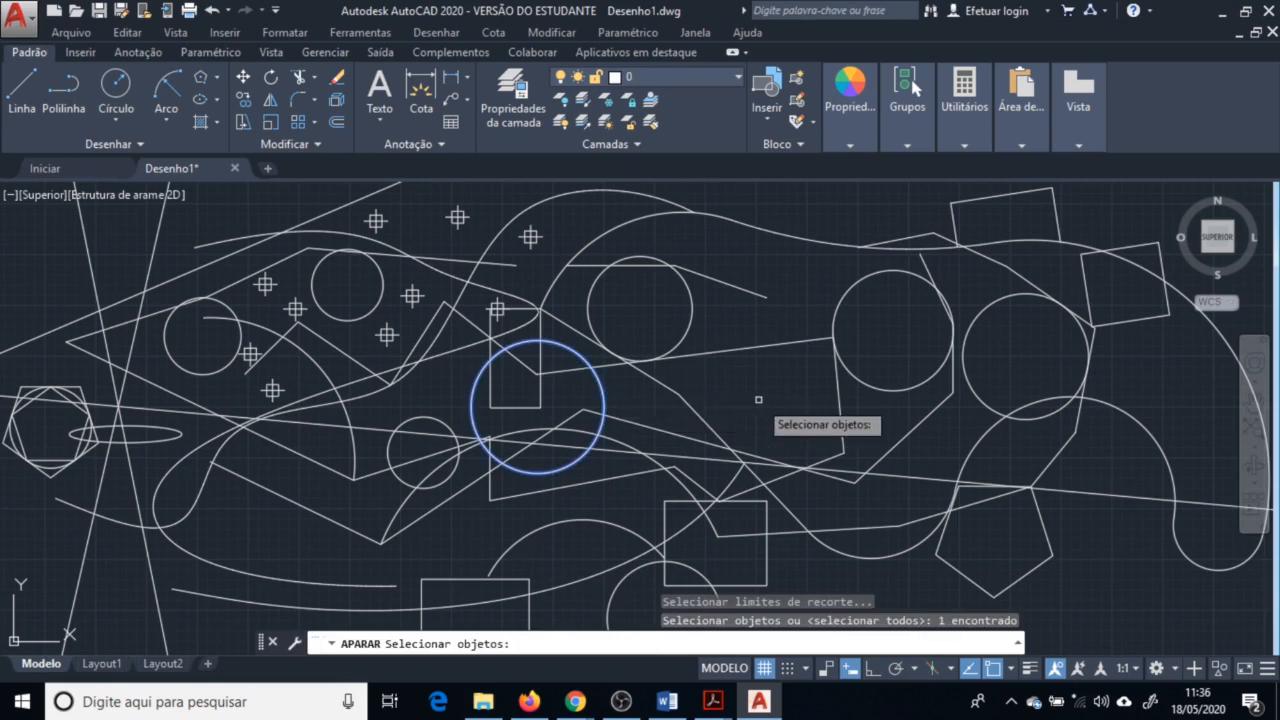
{"action": "key", "text": "space"}
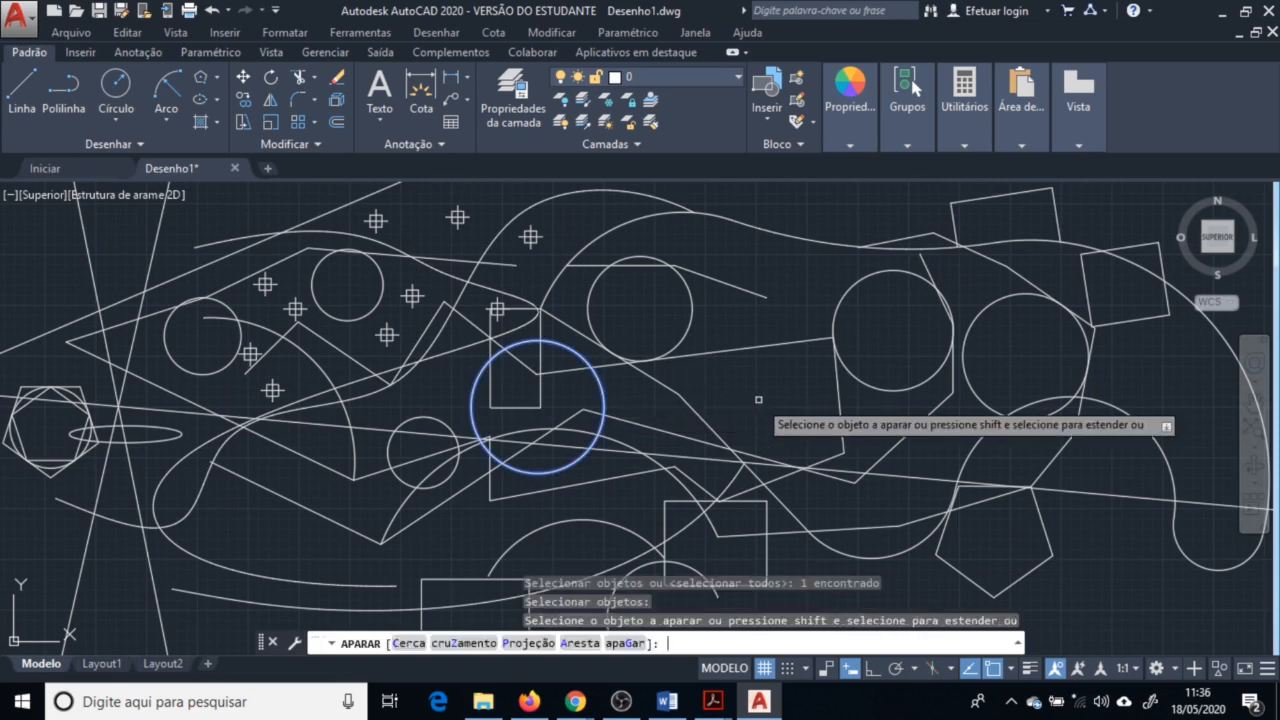
{"action": "left_click", "coordinate": [565, 370]}
{"action": "left_click", "coordinate": [570, 365]}
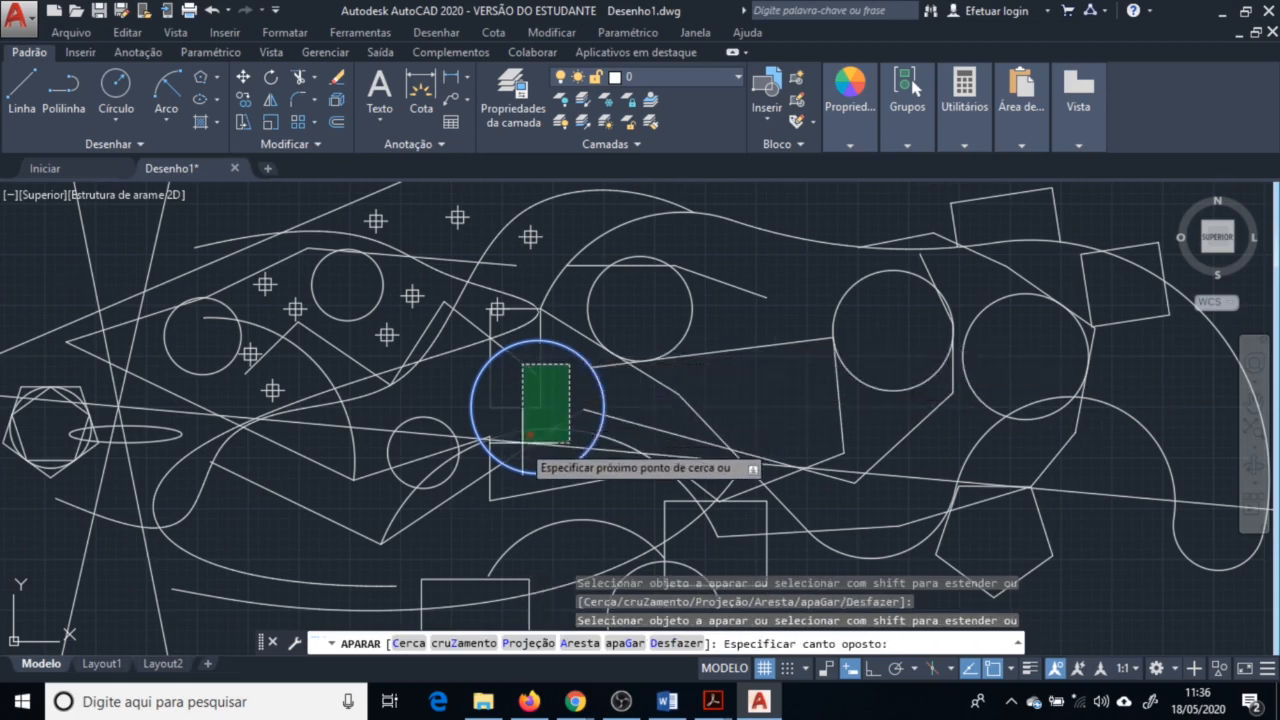
{"action": "left_click", "coordinate": [522, 442]}
{"action": "left_click", "coordinate": [578, 398]}
{"action": "left_click", "coordinate": [522, 444]}
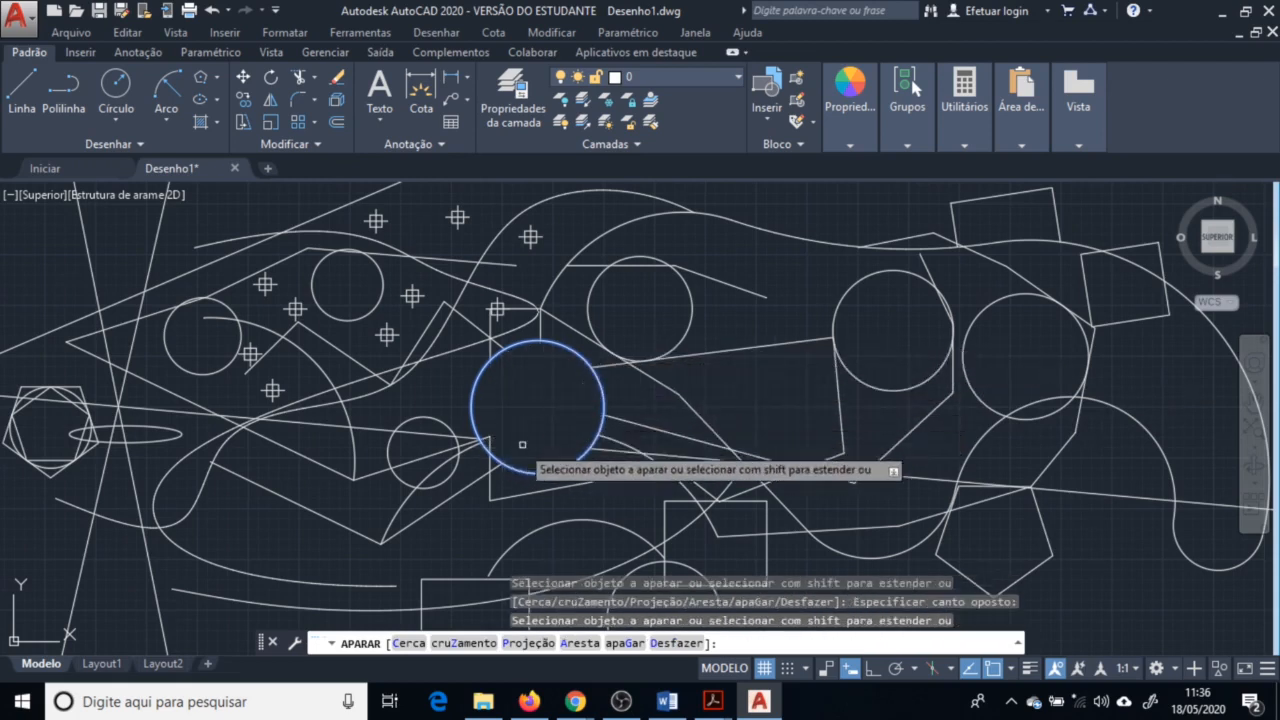
Trim the remaining line pieces crossing inside the middle circle and finish the Trim command
{"action": "left_click", "coordinate": [507, 425]}
{"action": "left_click", "coordinate": [485, 447]}
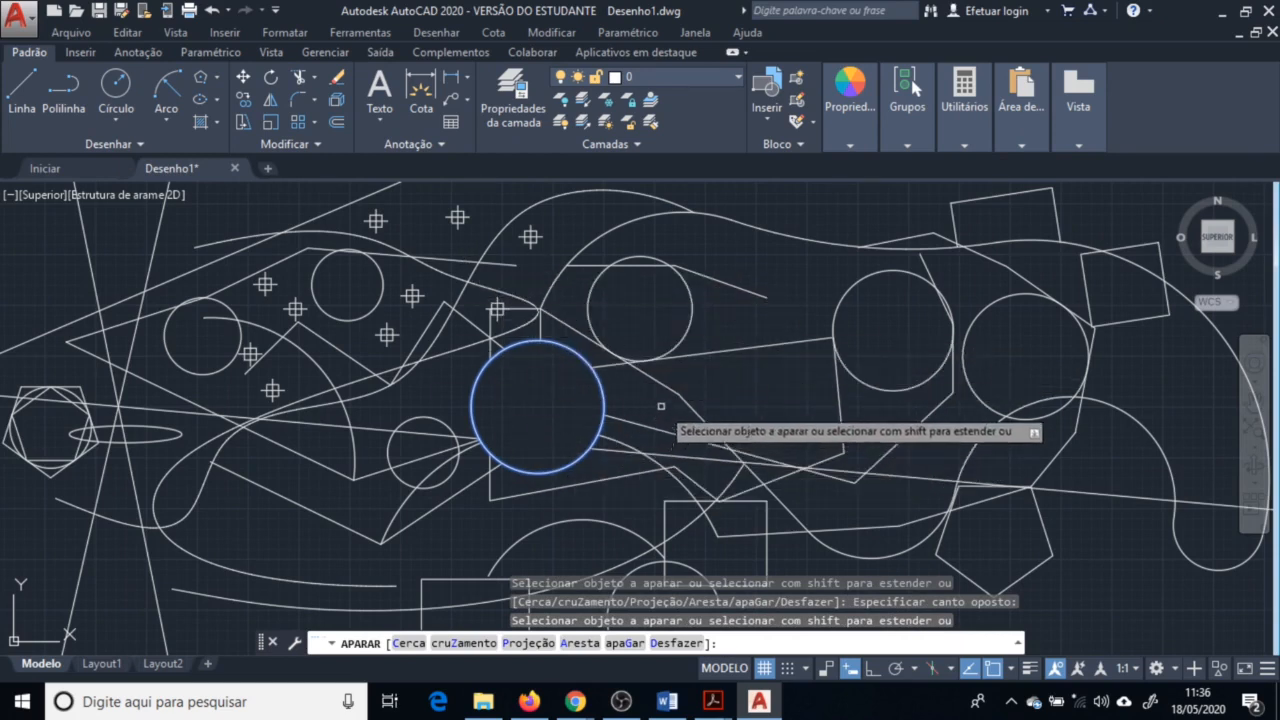
{"action": "key", "text": "Return"}
{"action": "key", "text": "Return"}
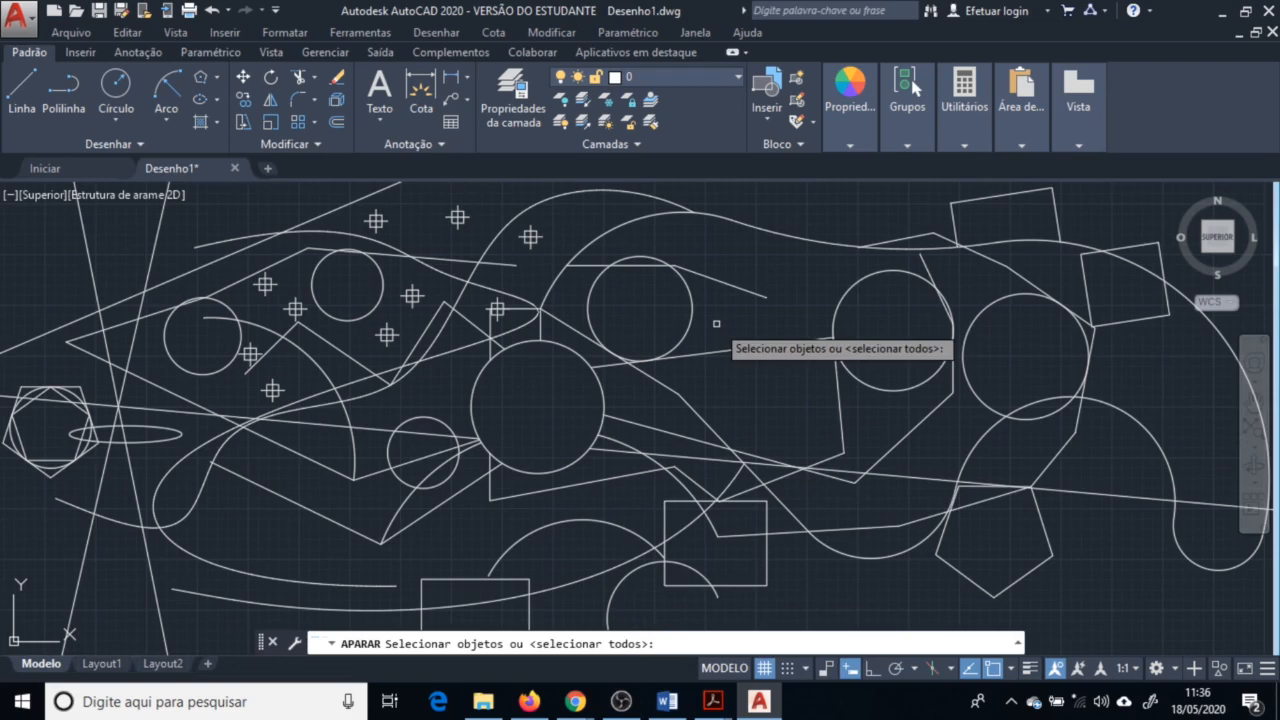
{"action": "key", "text": "Return"}
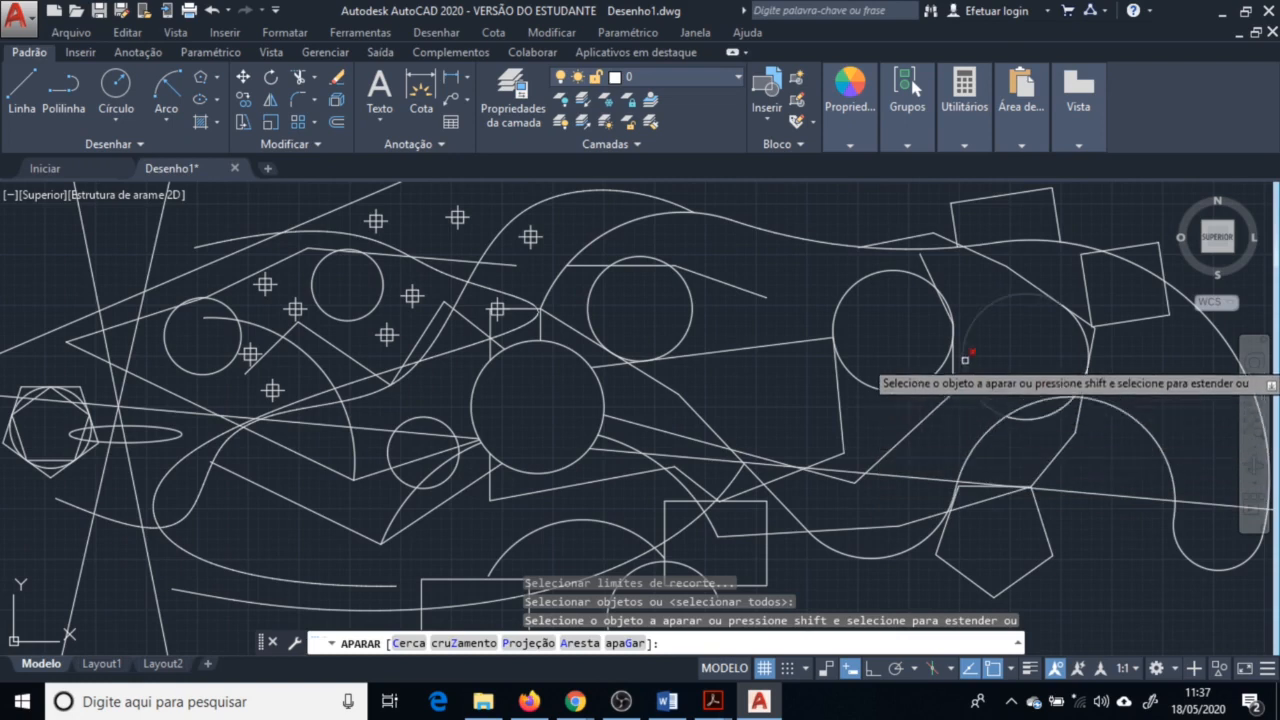
{"action": "key", "text": "Return"}
Extend two line segments to their nearest boundaries with Extend, using all objects as boundary edges
{"action": "left_click", "coordinate": [314, 78]}
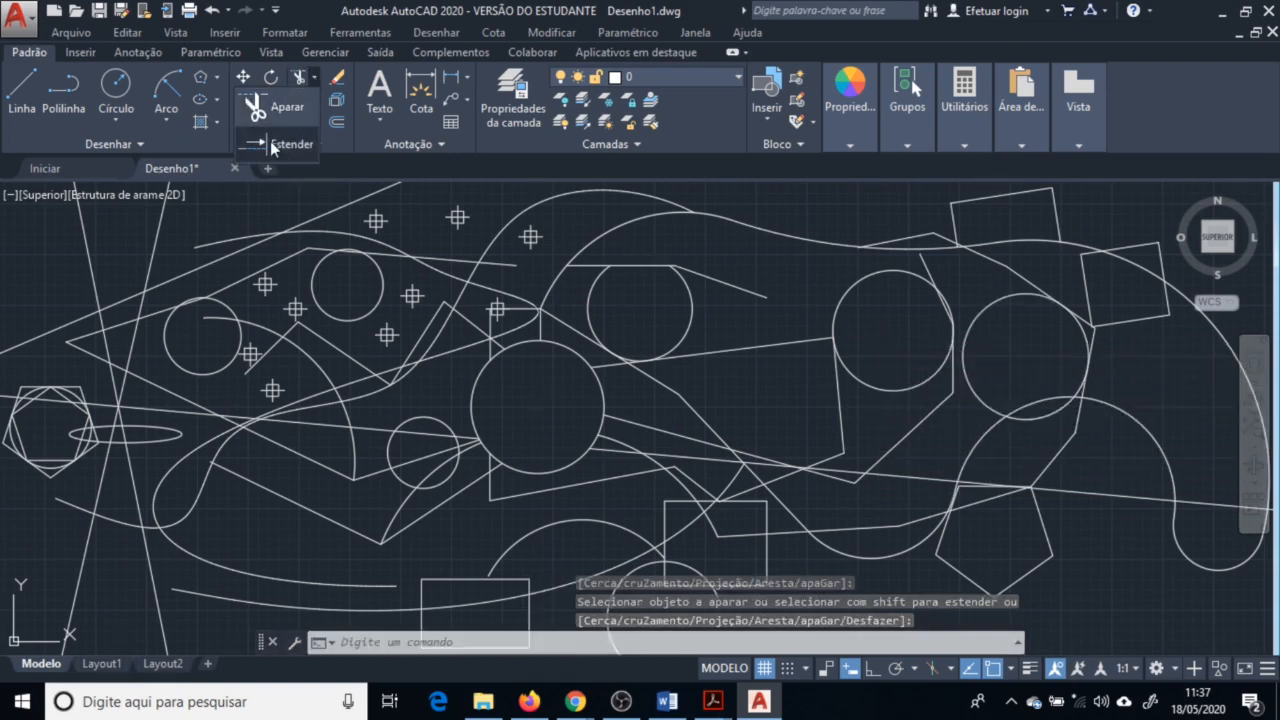
{"action": "left_click", "coordinate": [274, 145]}
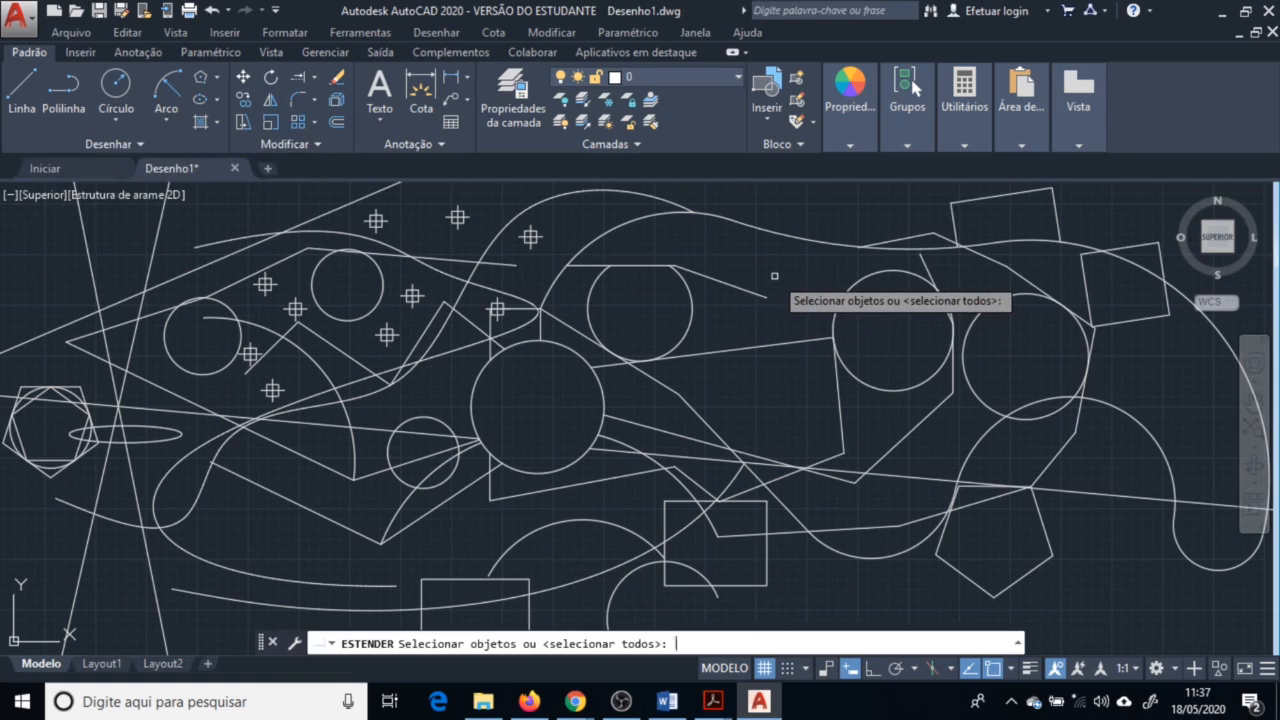
{"action": "key", "text": "Return"}
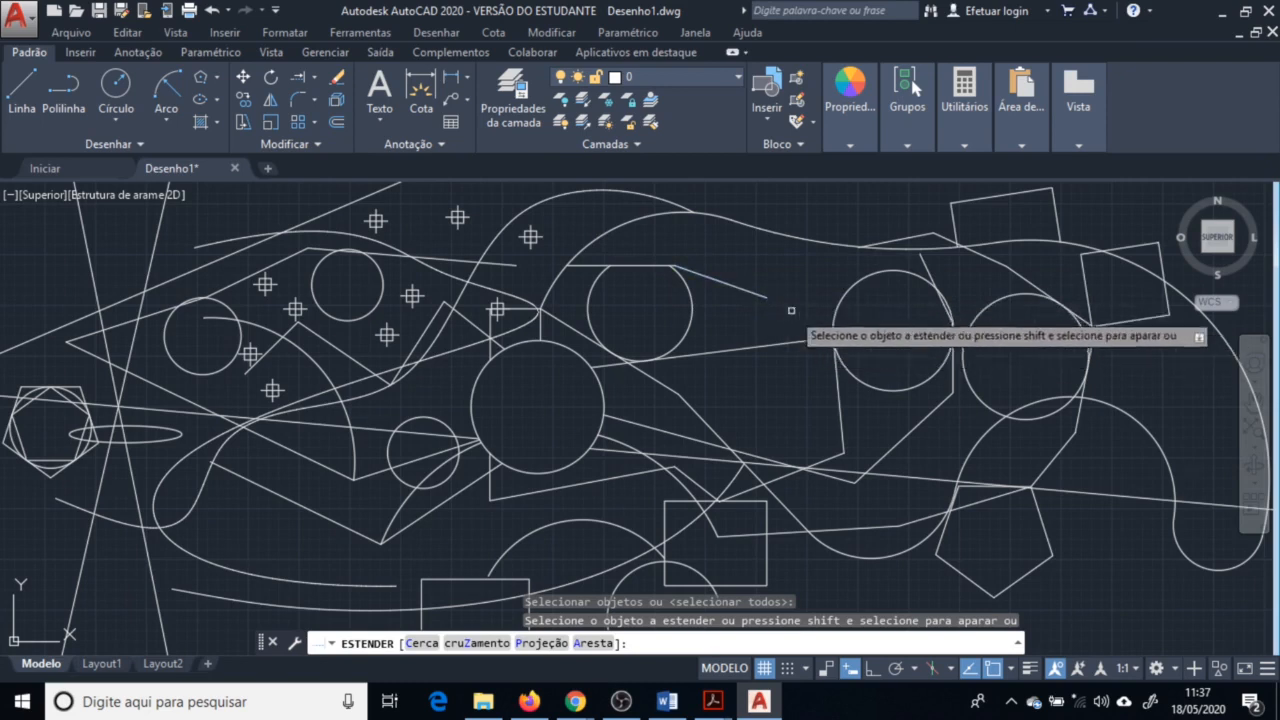
{"action": "left_click", "coordinate": [681, 268]}
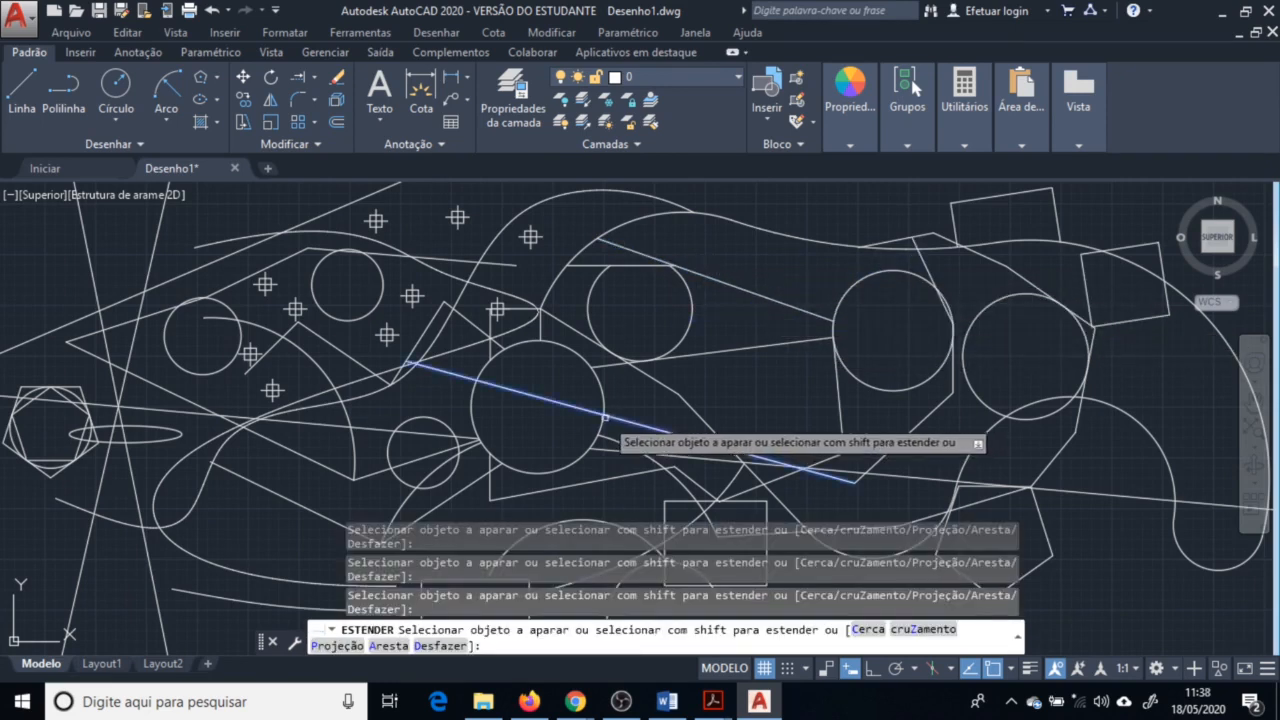
{"action": "left_click", "coordinate": [550, 400]}
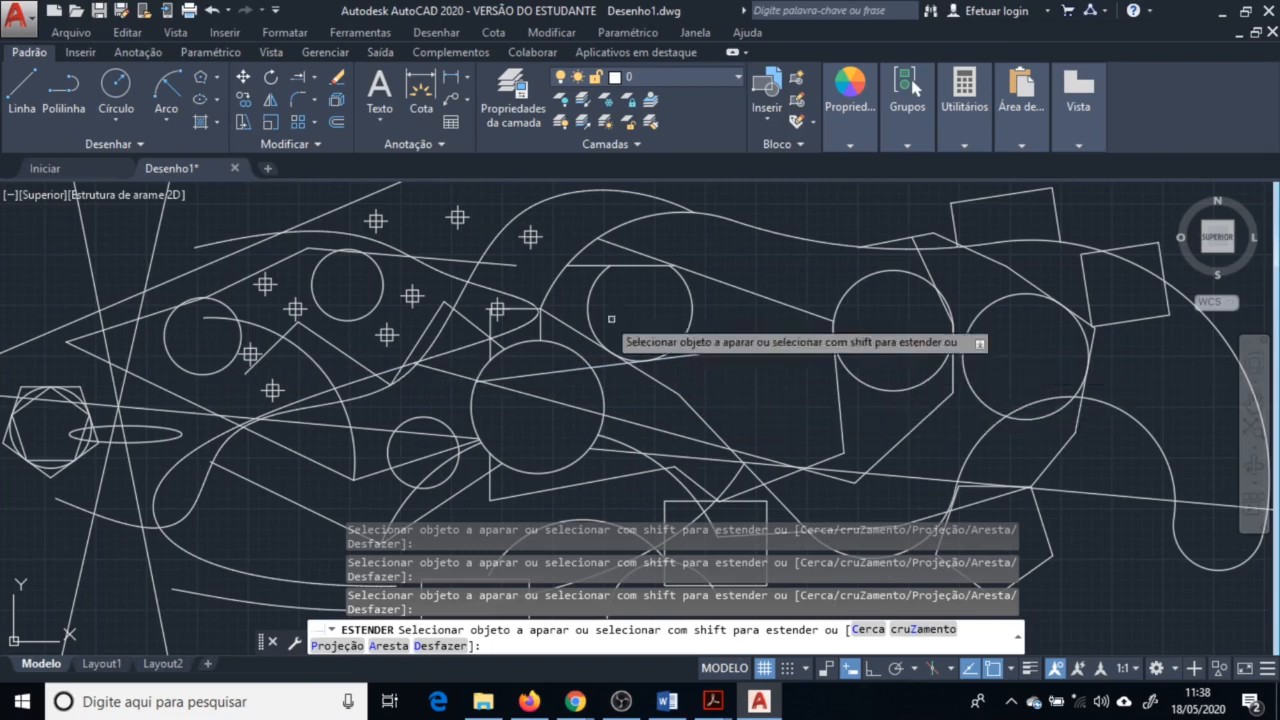
{"action": "key", "text": "Escape"}
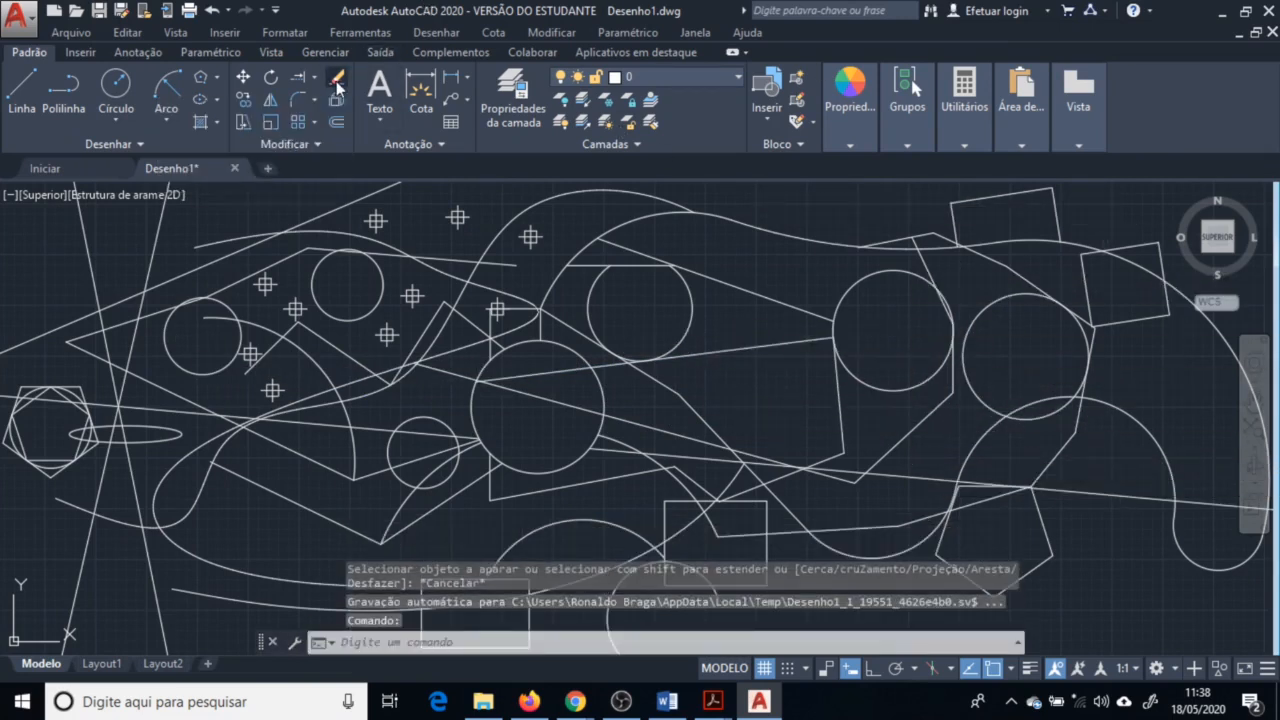
Copy the two splines, the upper circle and a connecting line, placing the copy down and to the left
{"action": "left_click", "coordinate": [337, 86]}
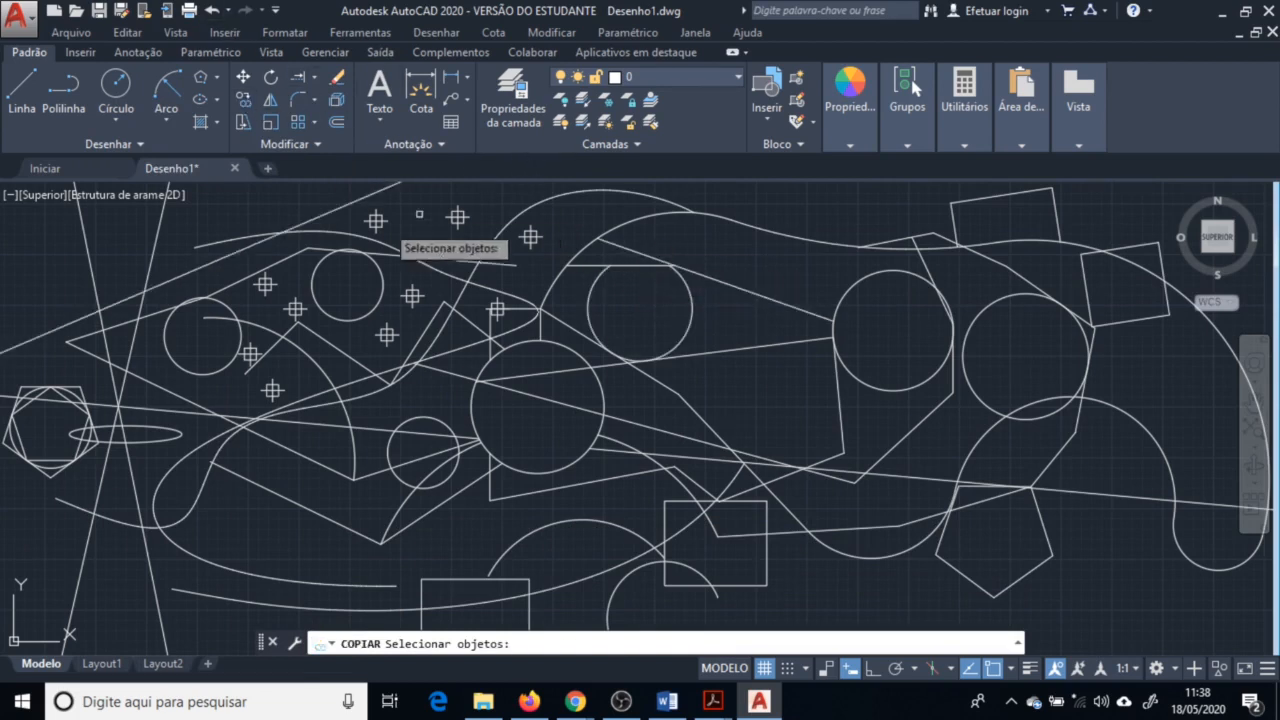
{"action": "left_click", "coordinate": [685, 319]}
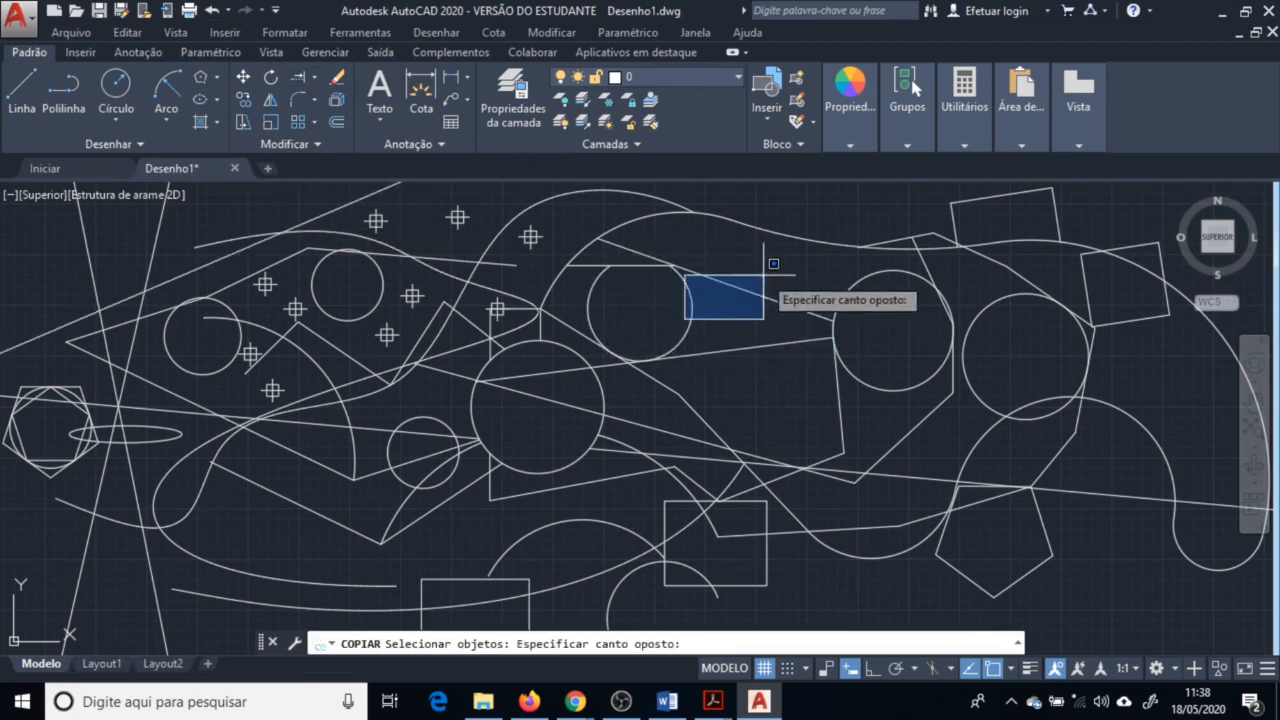
{"action": "left_click", "coordinate": [760, 272]}
{"action": "left_click", "coordinate": [760, 274]}
{"action": "left_click", "coordinate": [640, 377]}
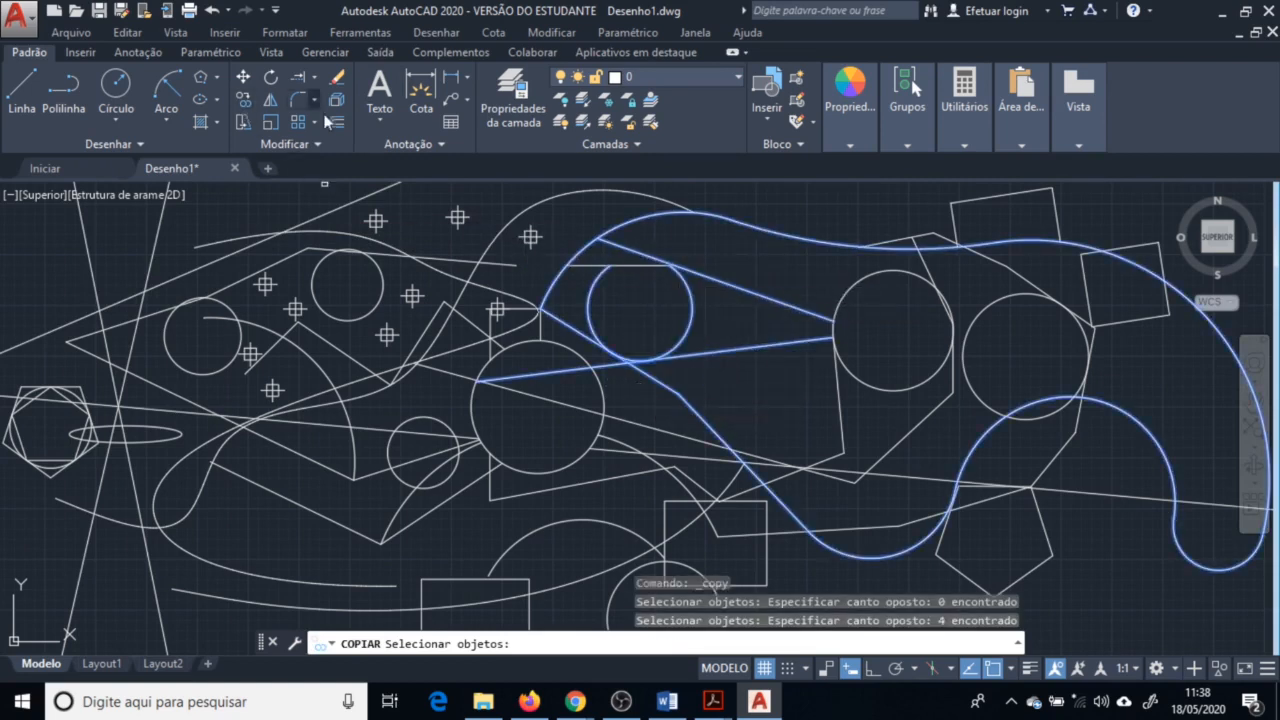
{"action": "key", "text": "Return"}
{"action": "left_click", "coordinate": [736, 322]}
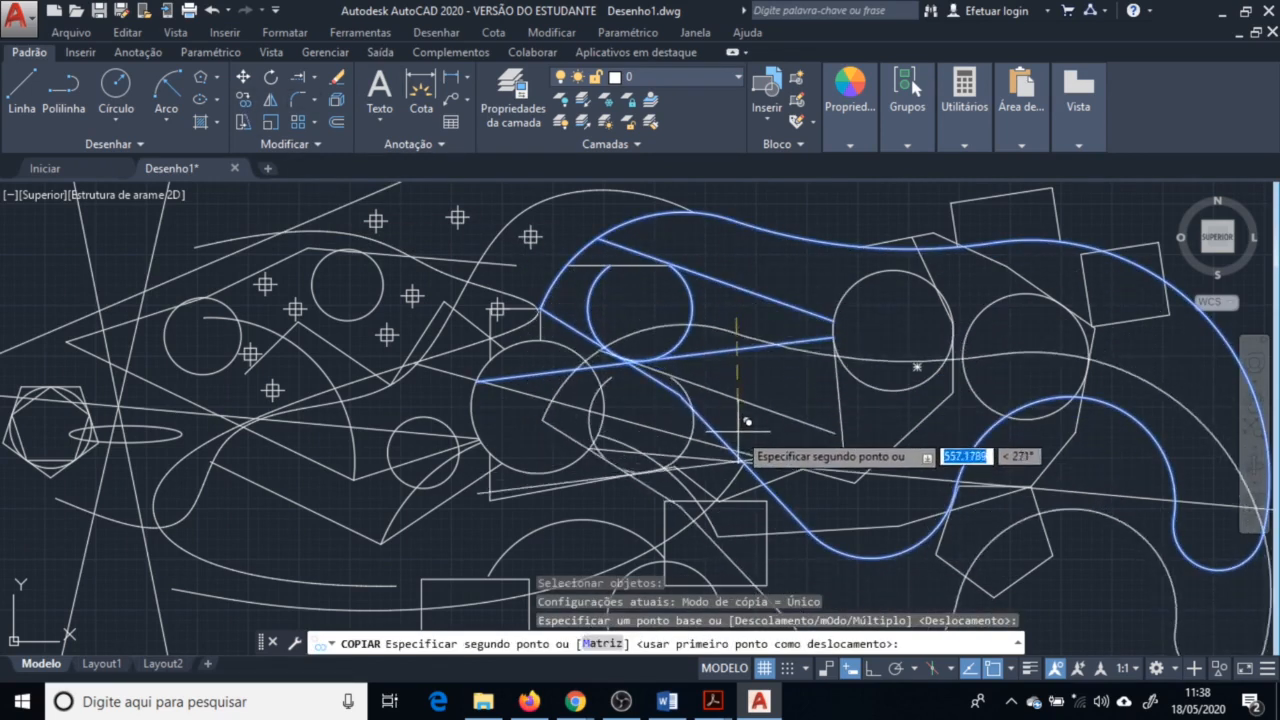
{"action": "left_click", "coordinate": [509, 457]}
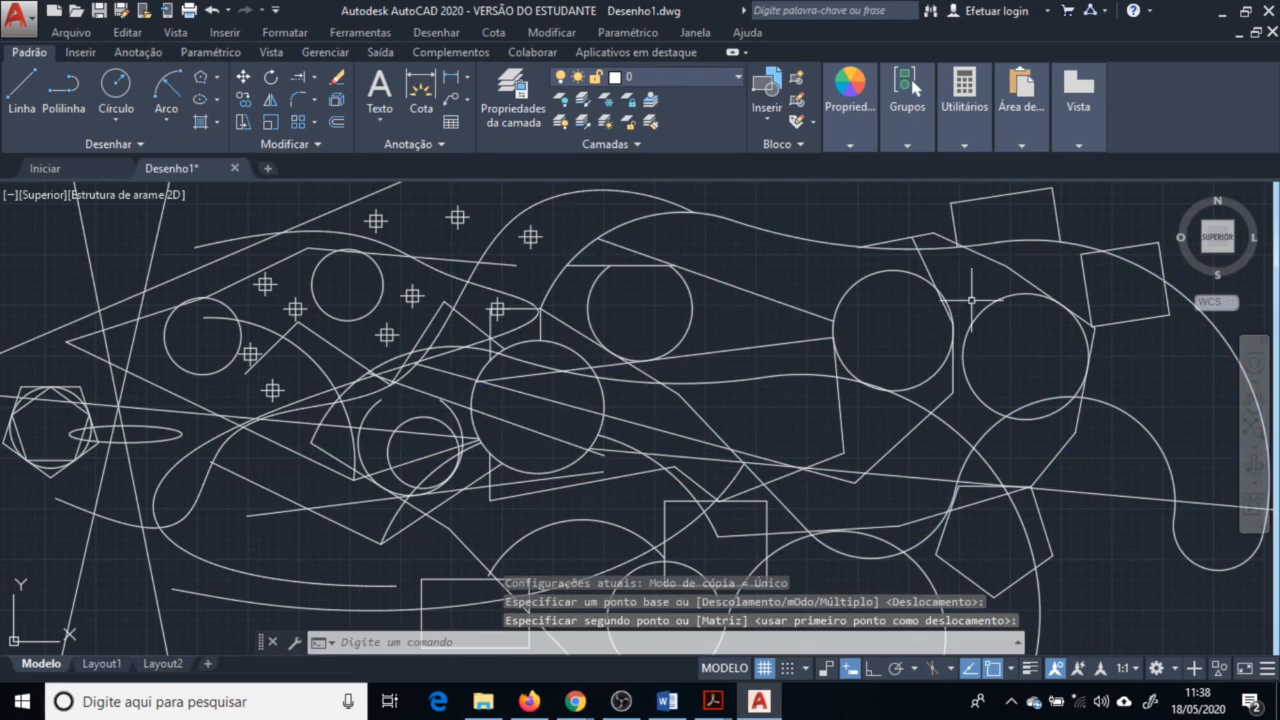
Mirror the right-hand spline about a vertical line just to its right, keeping the source object
{"action": "left_click", "coordinate": [275, 105]}
{"action": "scroll", "coordinate": [886, 429], "scroll_direction": "down", "scroll_amount": 2}
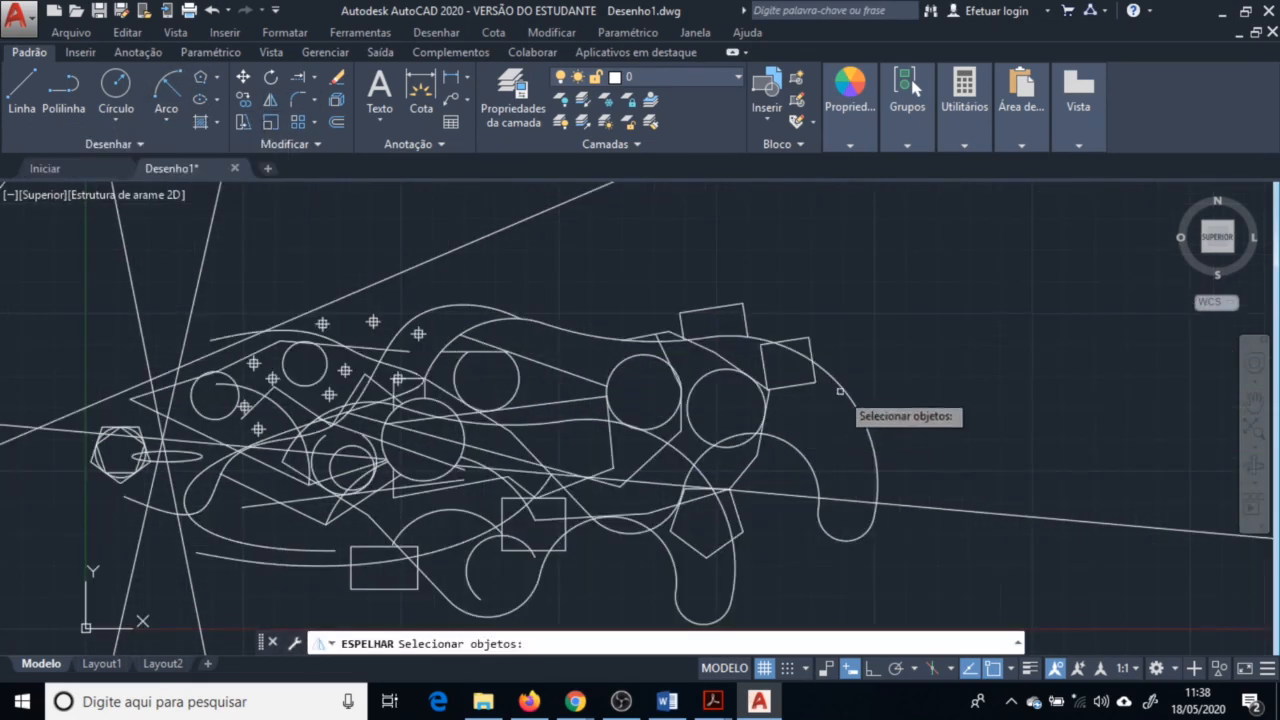
{"action": "left_click", "coordinate": [846, 390]}
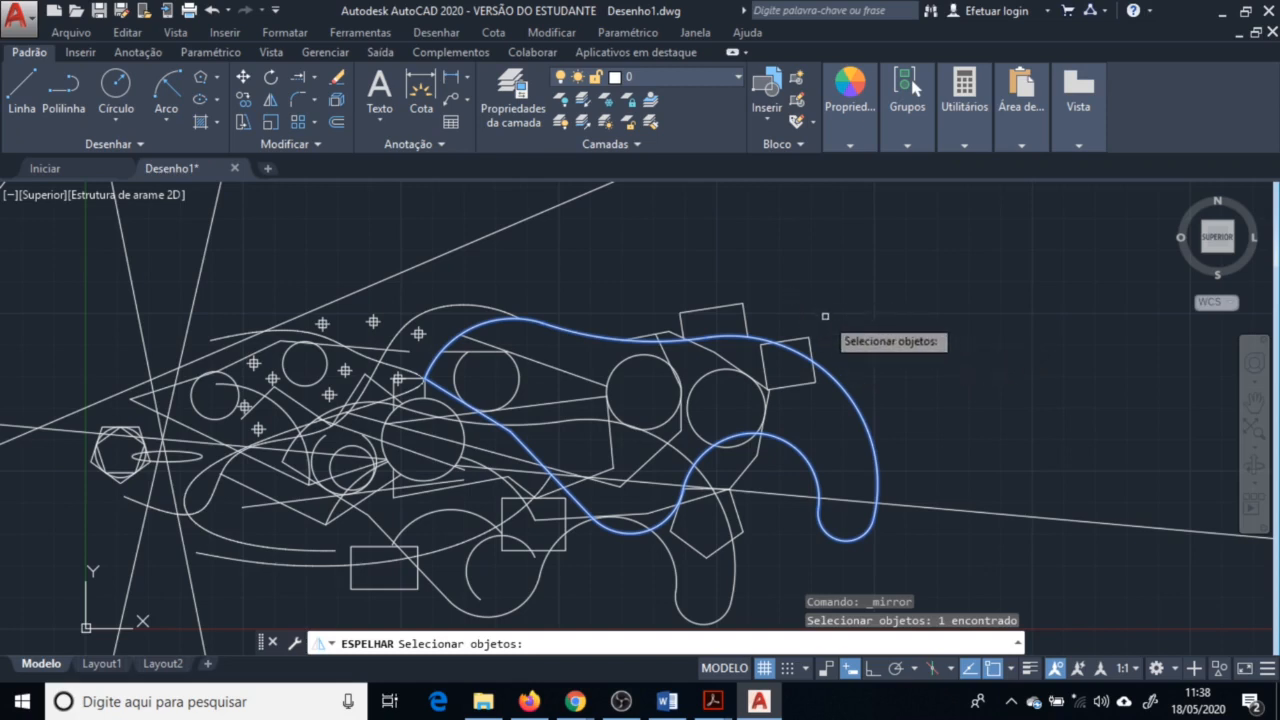
{"action": "key", "text": "Return"}
{"action": "left_click", "coordinate": [901, 339]}
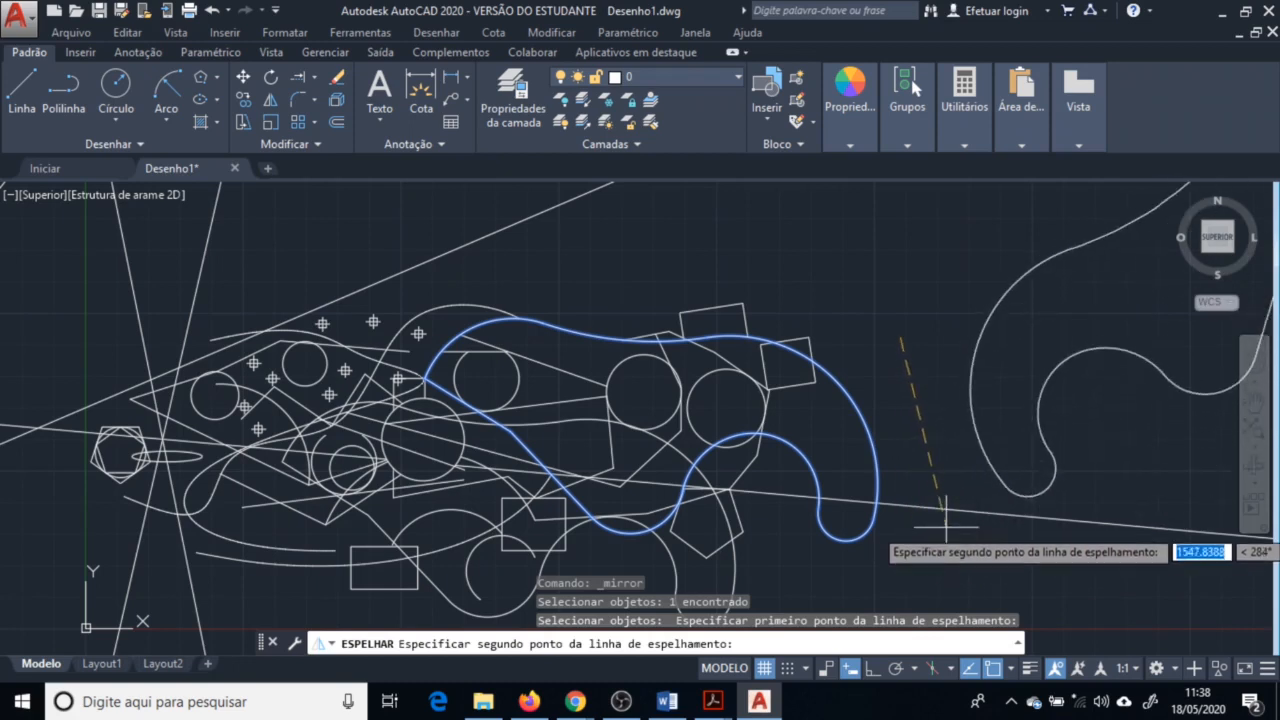
{"action": "key", "text": "F8"}
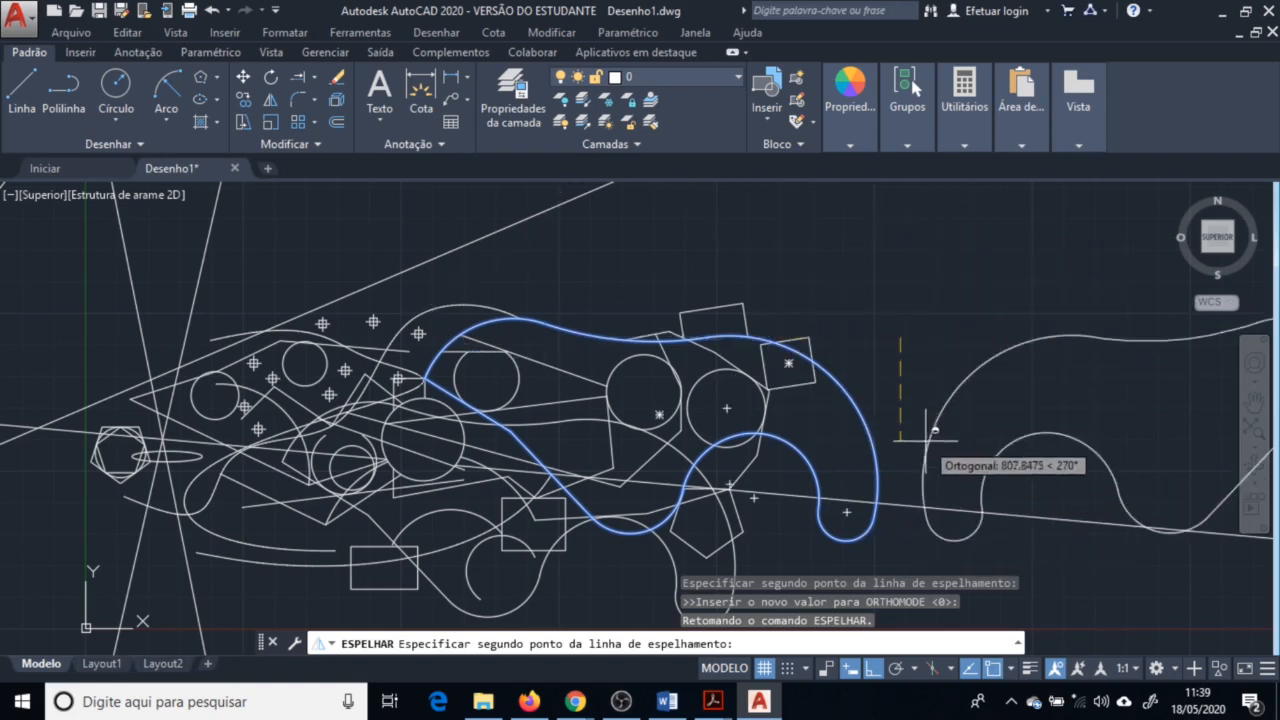
{"action": "left_click", "coordinate": [902, 539]}
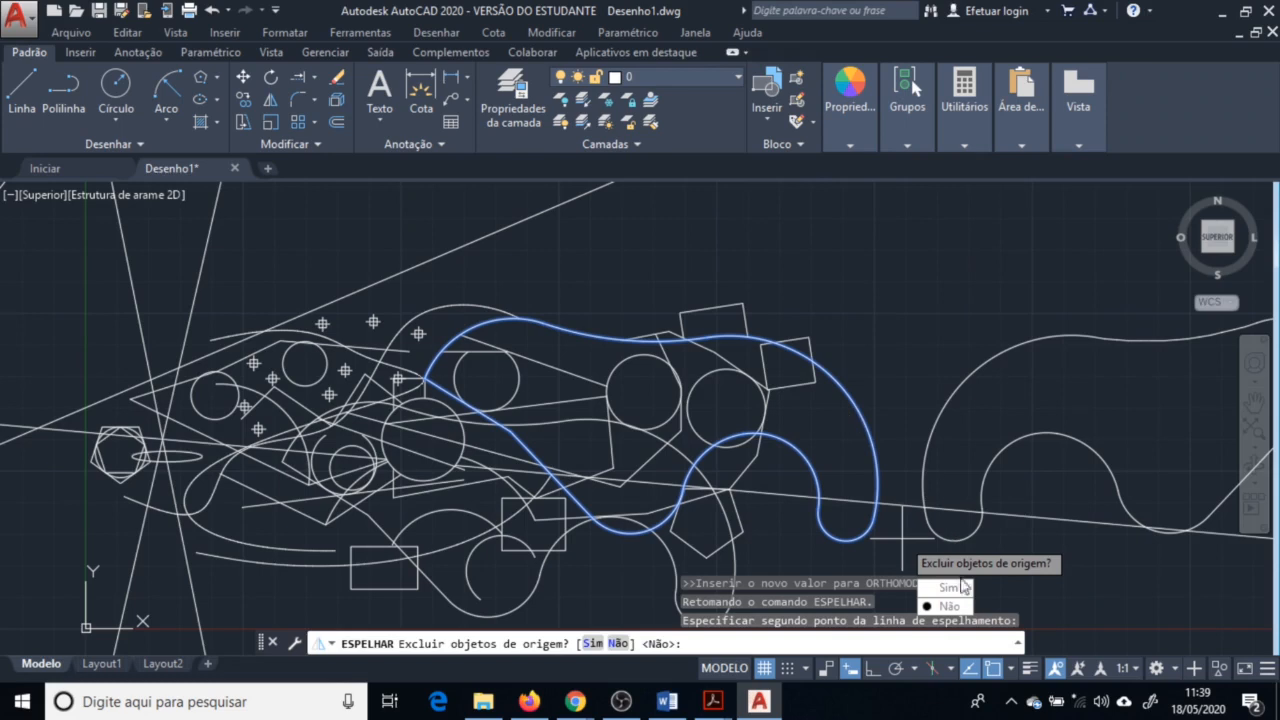
{"action": "left_click", "coordinate": [950, 607]}
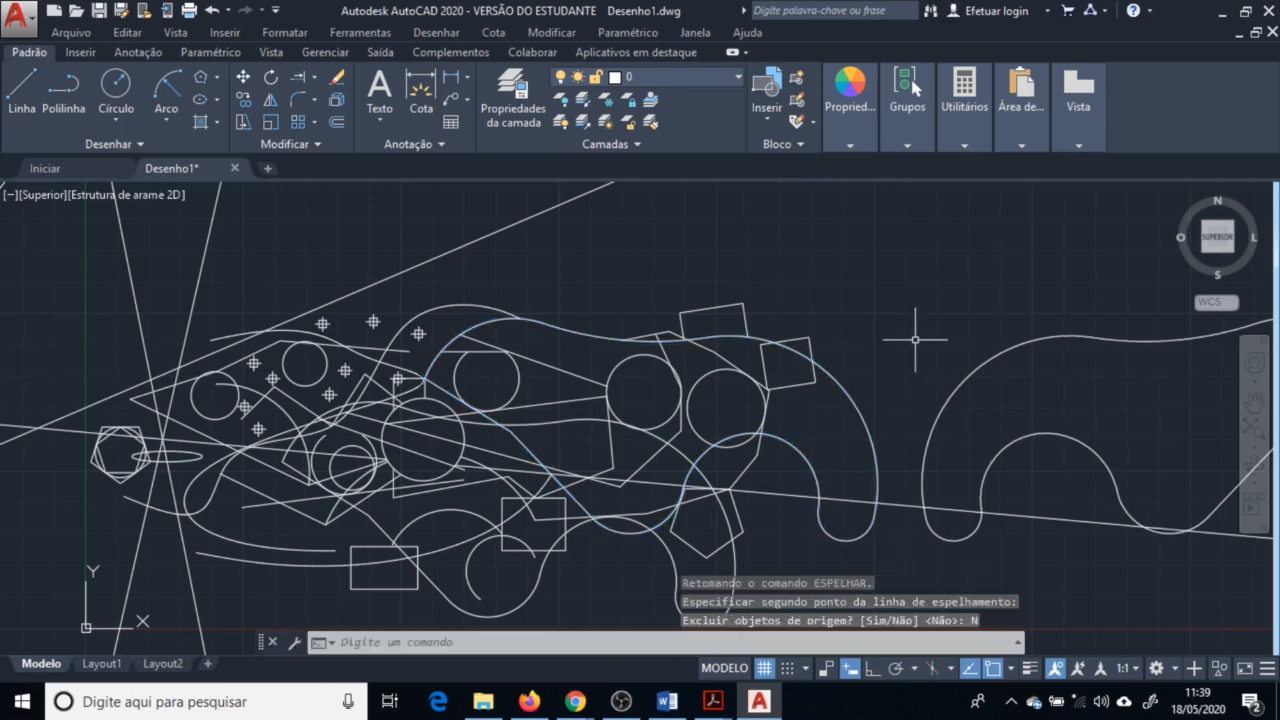
Copy the small tilted square multiple times to several positions around it
{"action": "left_click", "coordinate": [243, 100]}
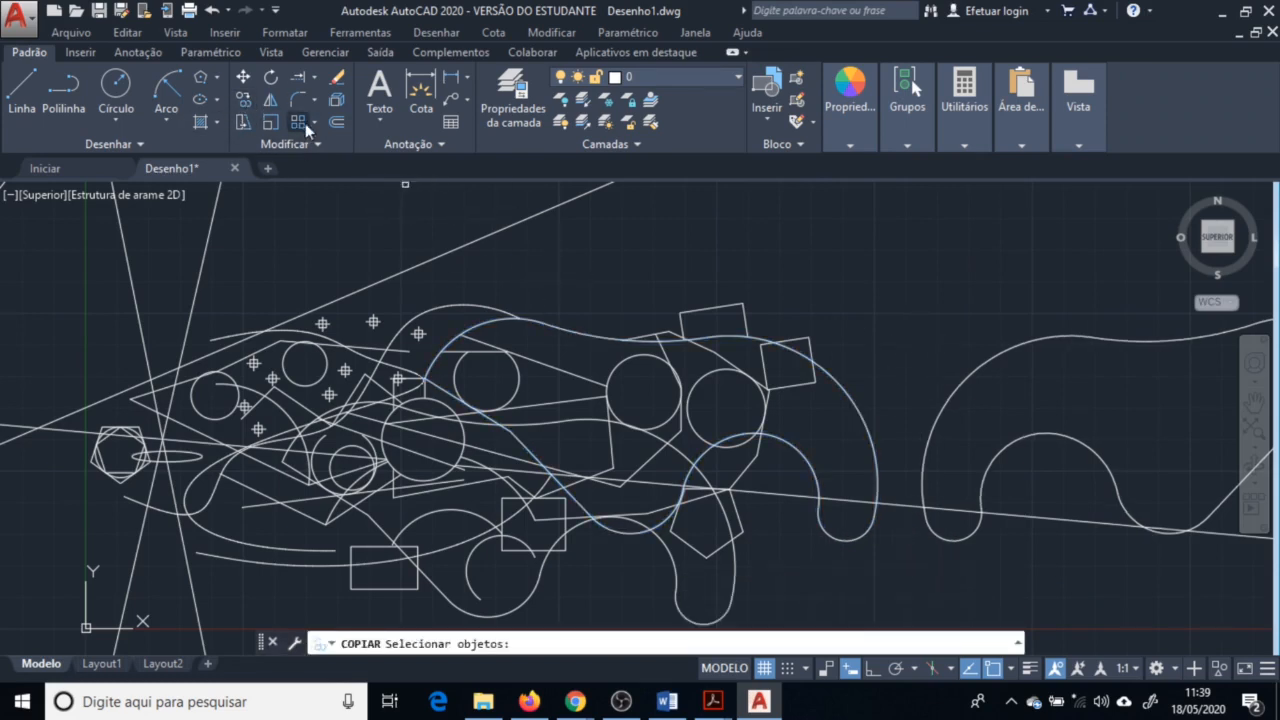
{"action": "left_click", "coordinate": [798, 337]}
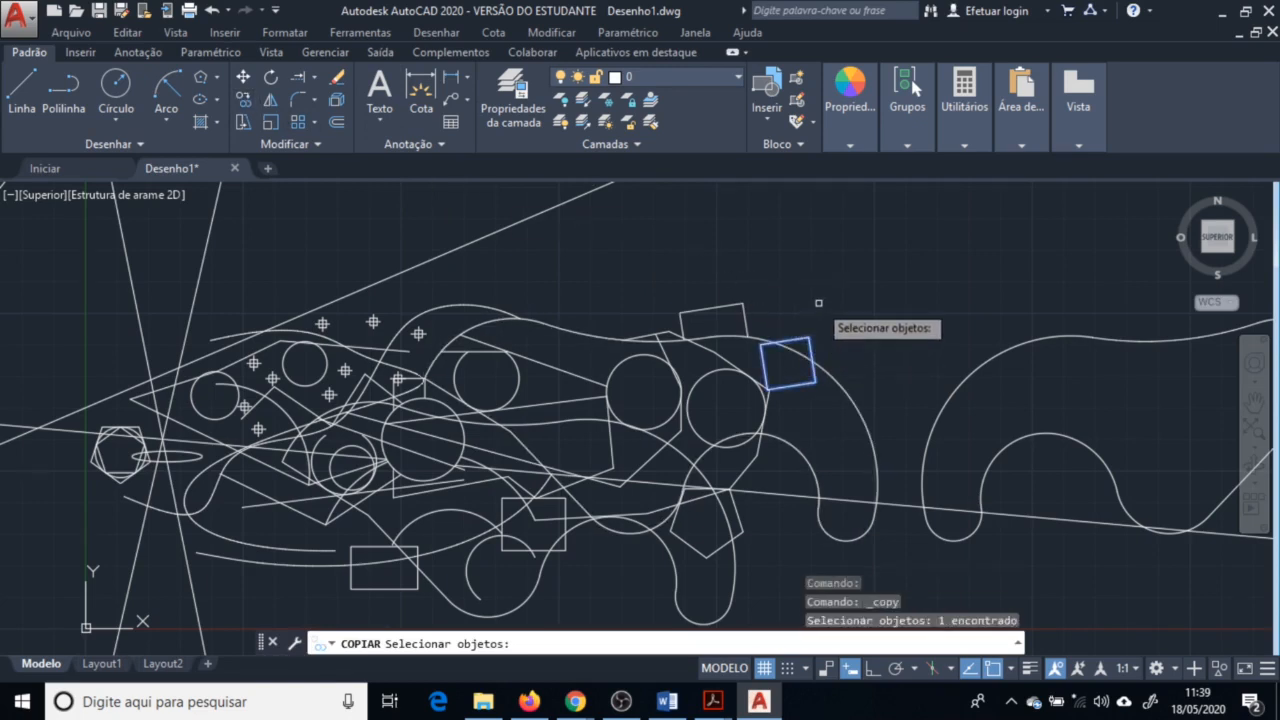
{"action": "key", "text": "Return"}
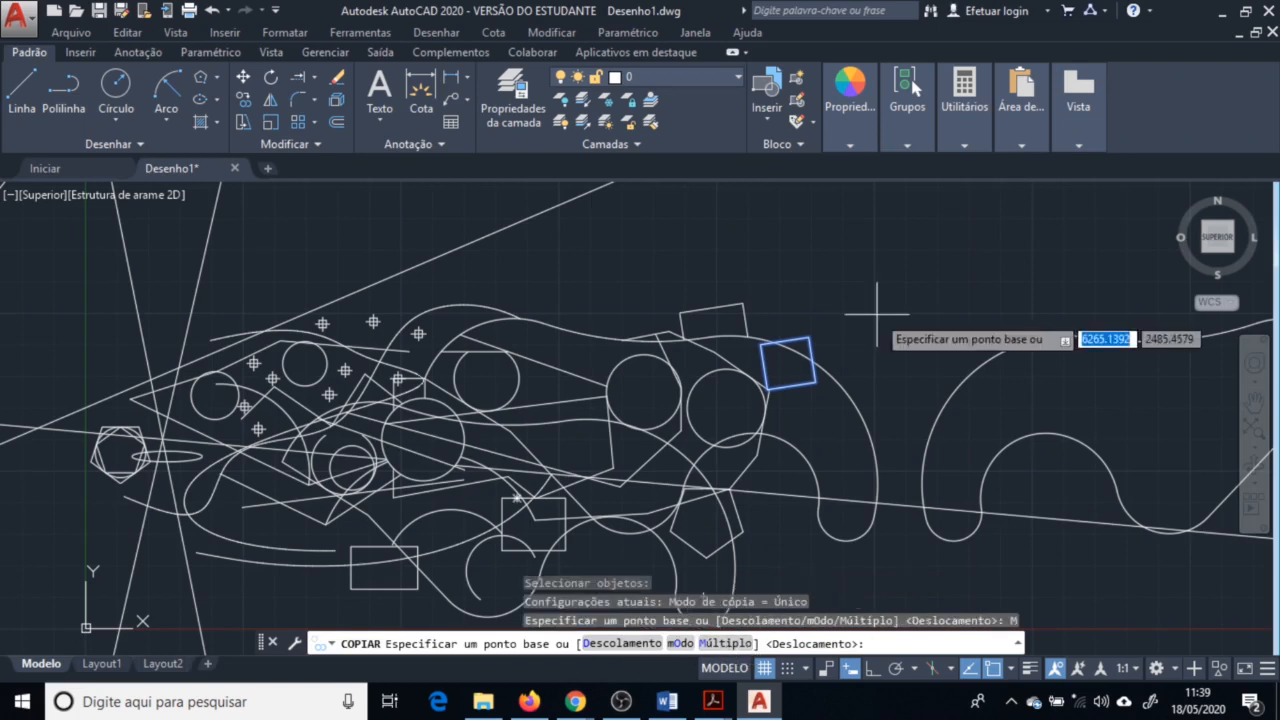
{"action": "left_click", "coordinate": [833, 312]}
{"action": "left_click", "coordinate": [790, 262]}
{"action": "left_click", "coordinate": [673, 227]}
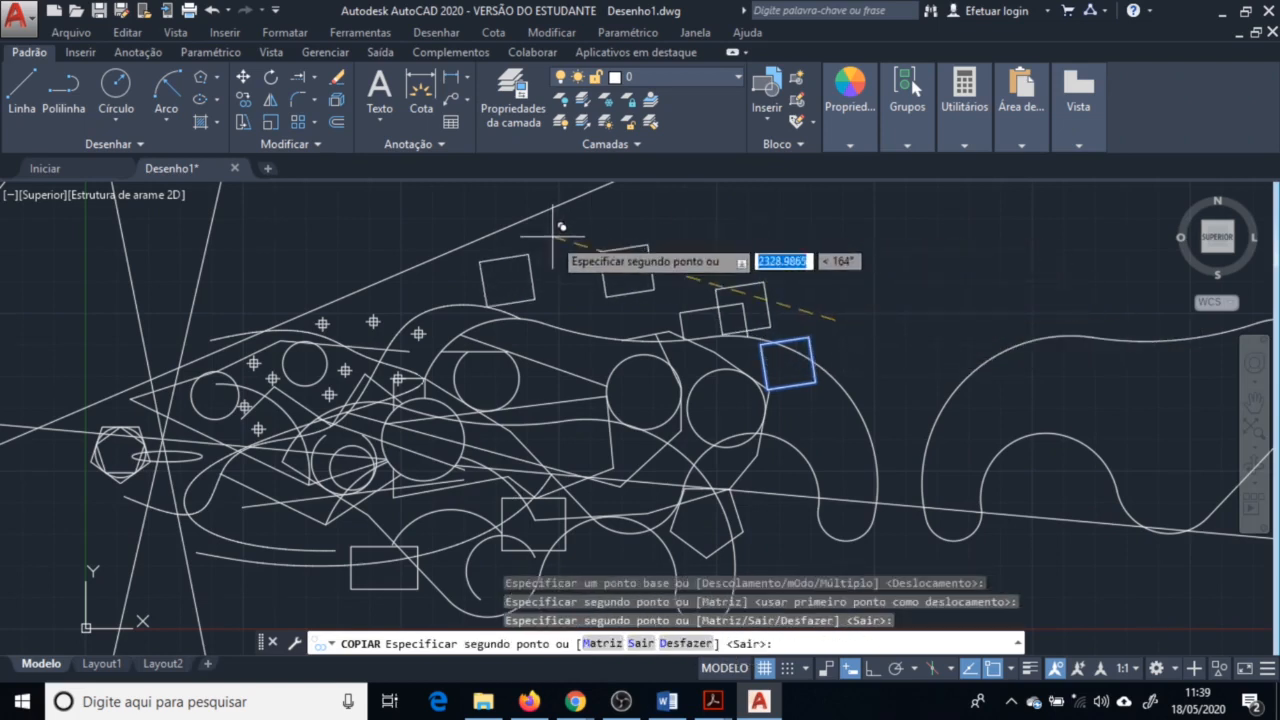
{"action": "left_click", "coordinate": [550, 243]}
{"action": "left_click", "coordinate": [716, 222]}
{"action": "left_click", "coordinate": [816, 250]}
{"action": "left_click", "coordinate": [865, 243]}
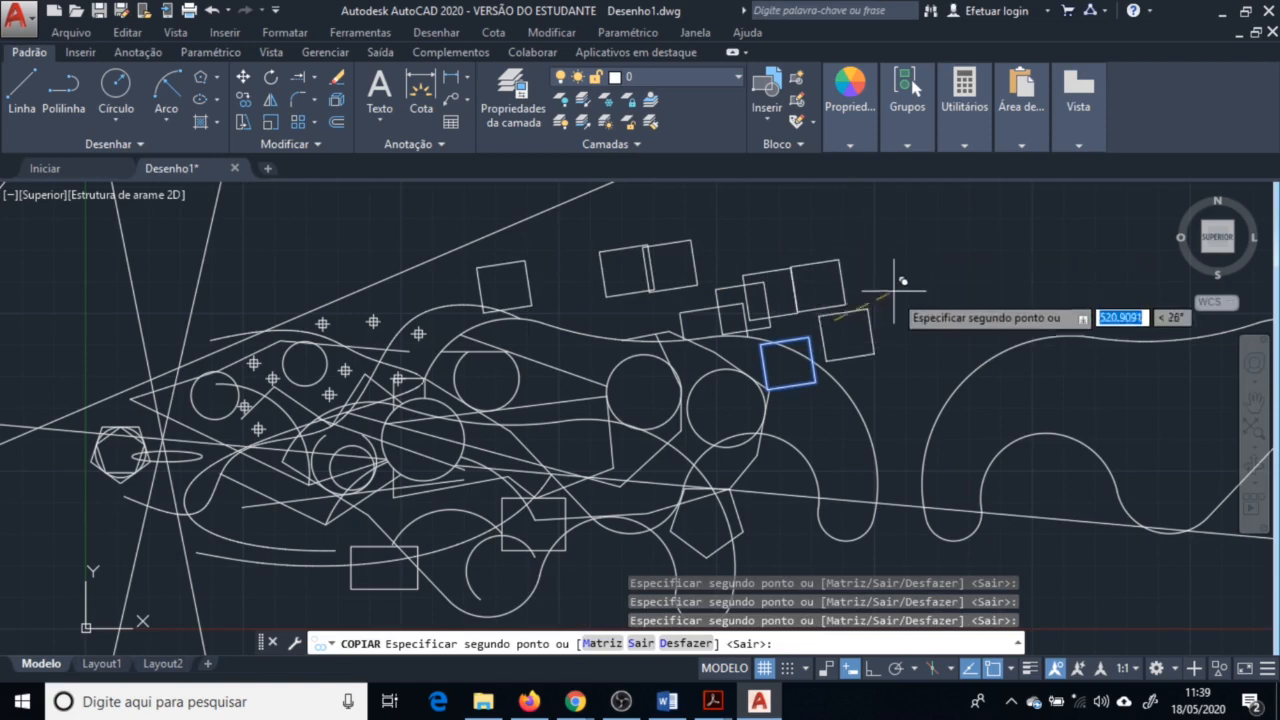
{"action": "left_click", "coordinate": [894, 296]}
{"action": "left_click", "coordinate": [809, 337]}
{"action": "left_click", "coordinate": [895, 291]}
{"action": "left_click", "coordinate": [918, 260]}
{"action": "left_click", "coordinate": [932, 360]}
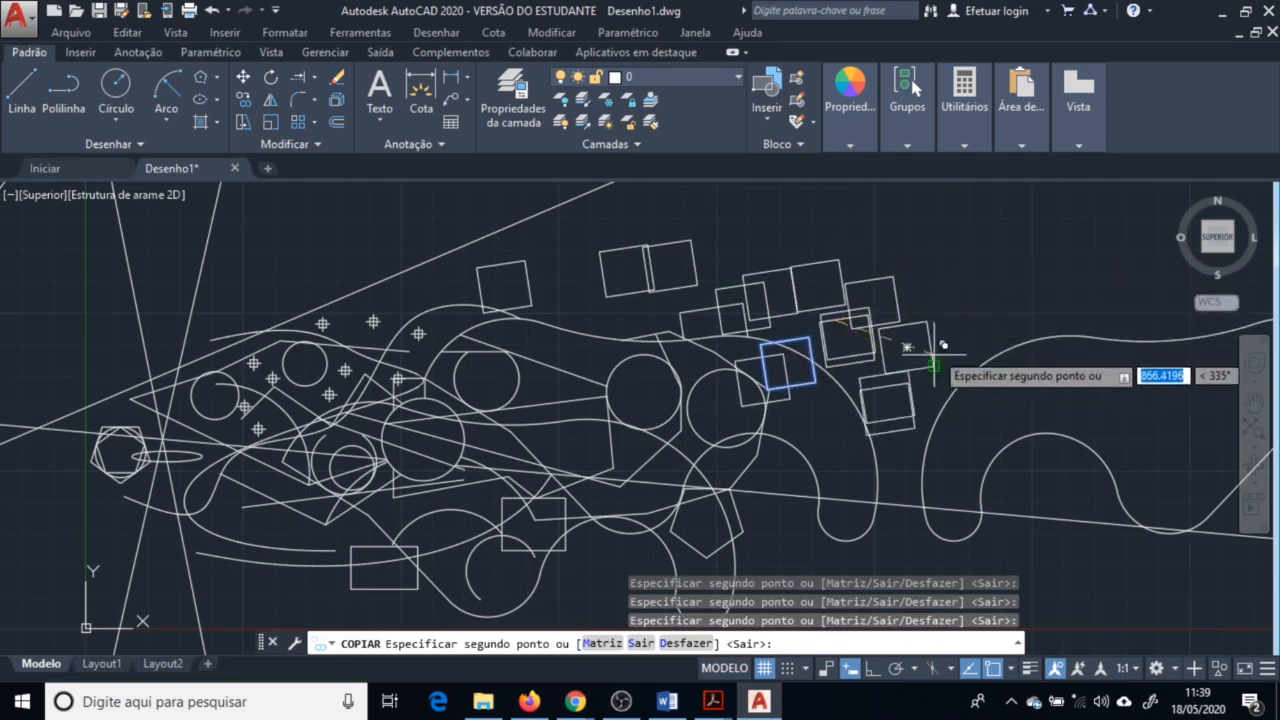
{"action": "key", "text": "Return"}
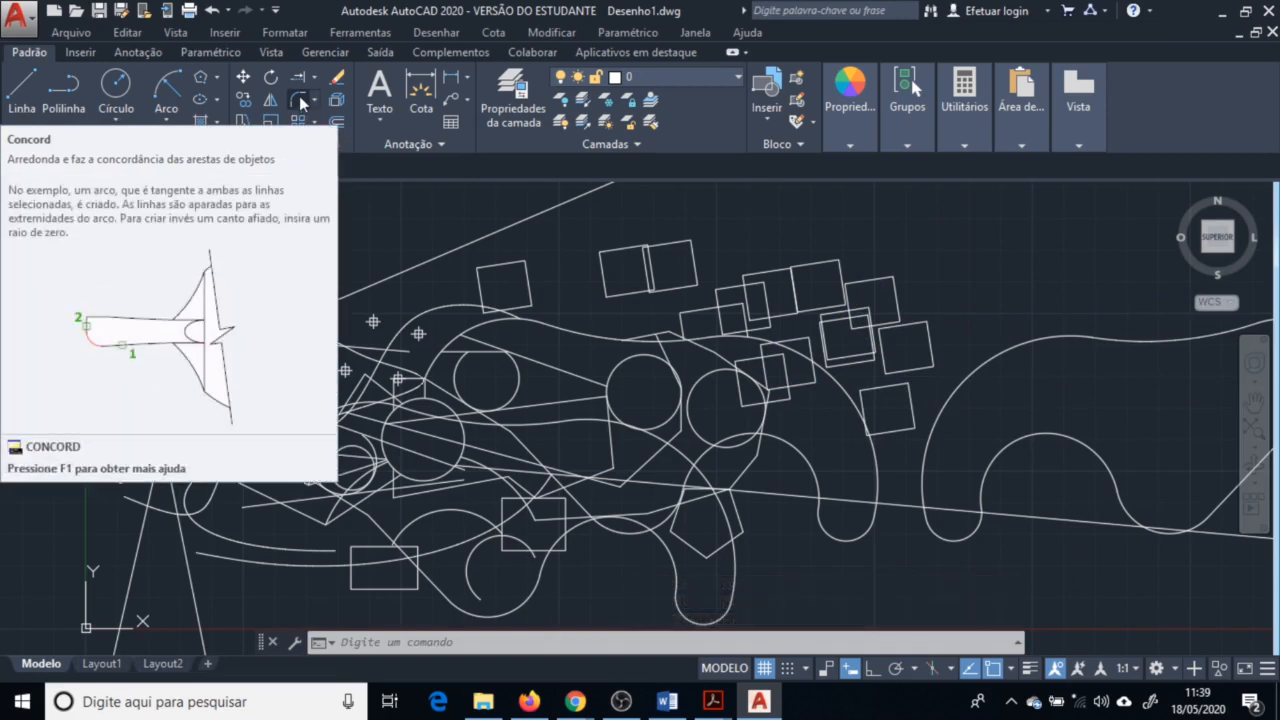
Fillet the upper-right corner of one square with a radius of 50
{"action": "left_click", "coordinate": [299, 99]}
{"action": "scroll", "coordinate": [650, 265], "scroll_direction": "up", "scroll_amount": 8}
{"action": "scroll", "coordinate": [700, 300], "scroll_direction": "up", "scroll_amount": 2}
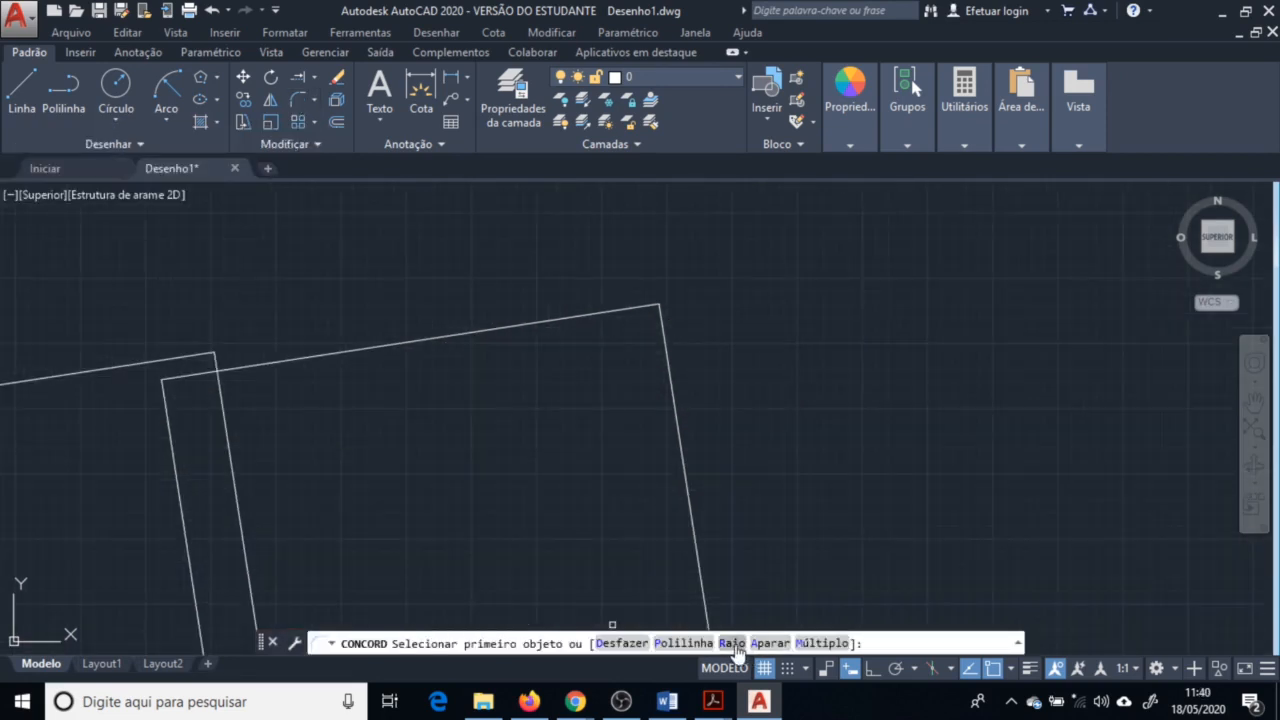
{"action": "left_click", "coordinate": [733, 644]}
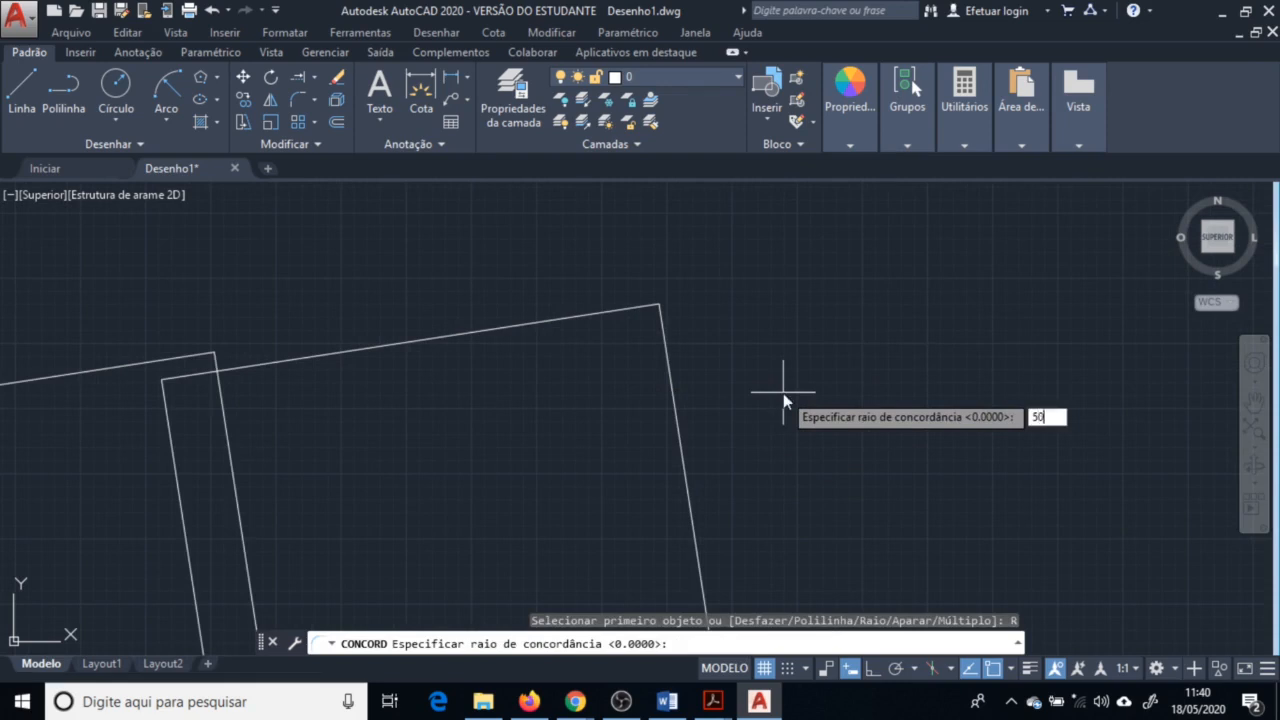
{"action": "type", "text": "50"}
{"action": "key", "text": "Return"}
{"action": "left_click", "coordinate": [563, 318]}
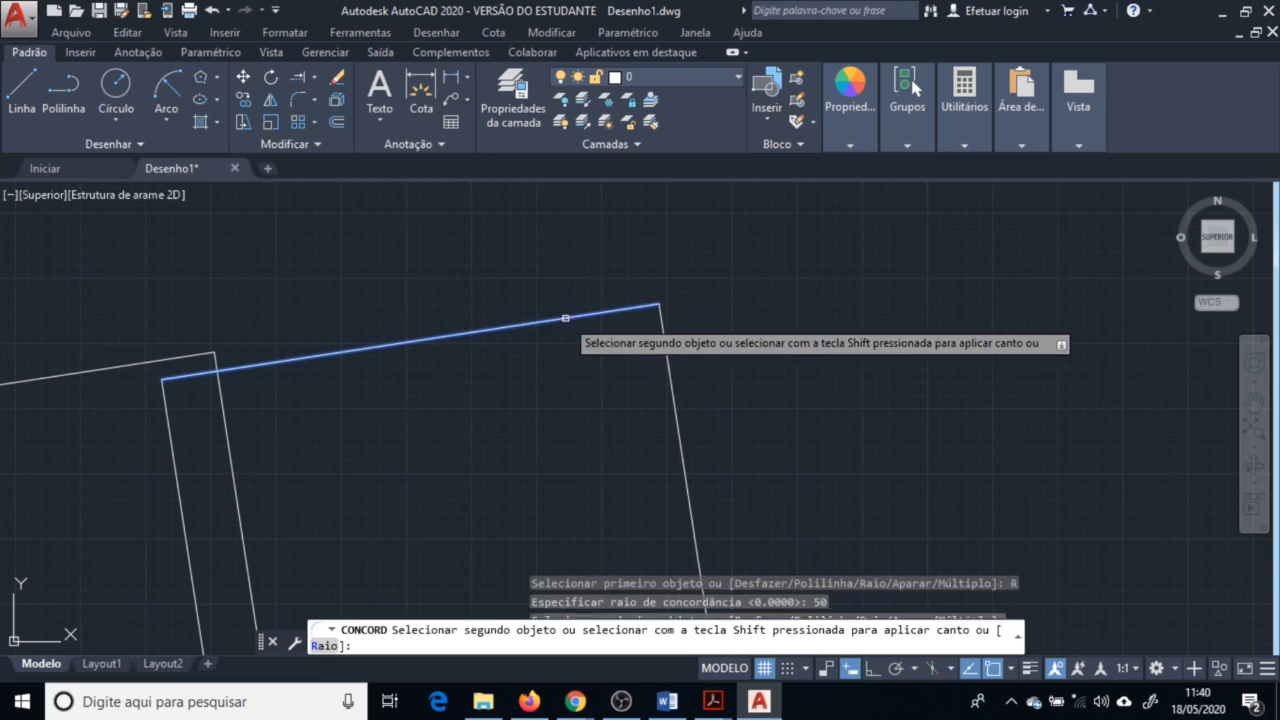
{"action": "left_click", "coordinate": [666, 381]}
{"action": "scroll", "coordinate": [703, 336], "scroll_direction": "down", "scroll_amount": 2}
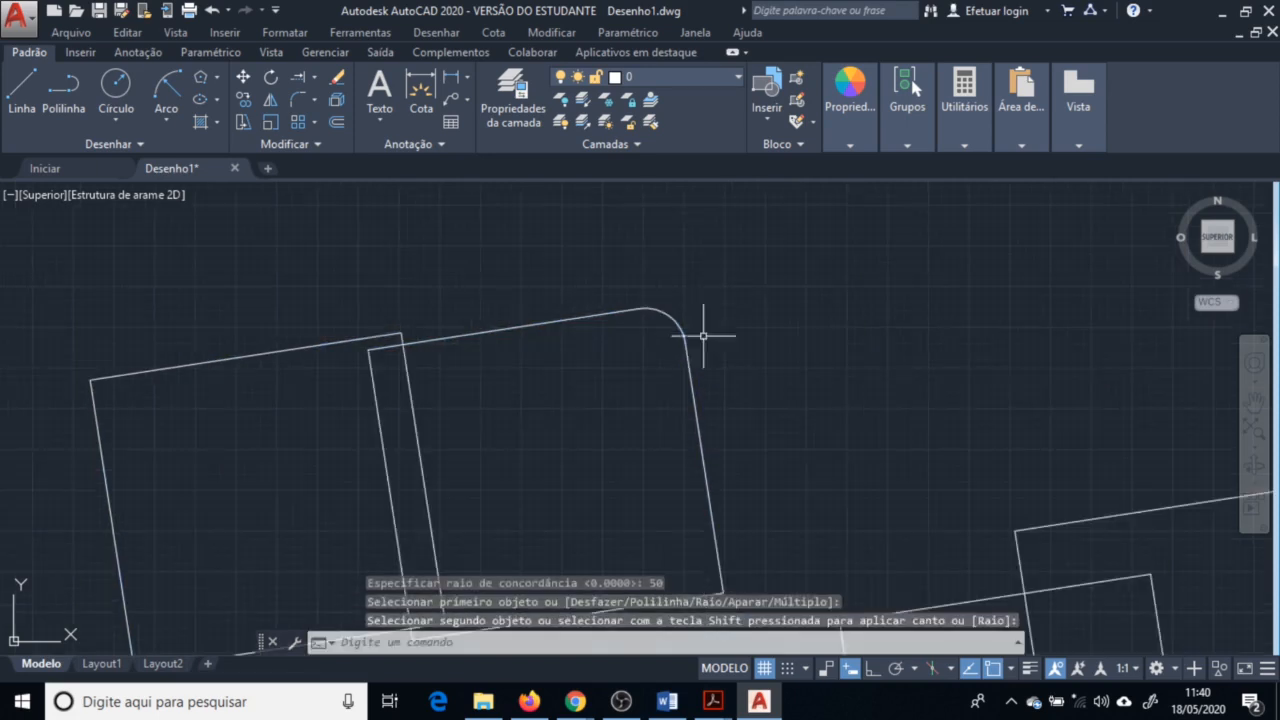
Chamfer the lower-right corner of the filleted square using chamfer distances of 30 and 50
{"action": "left_click", "coordinate": [313, 99]}
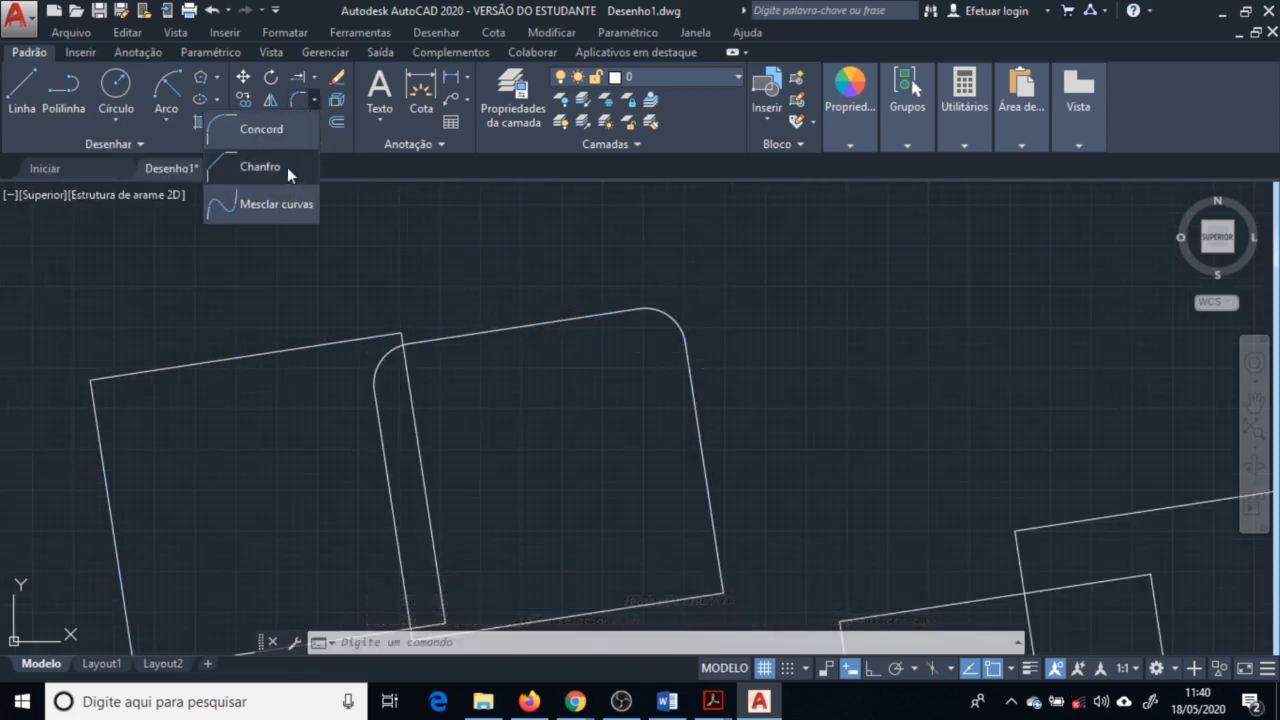
{"action": "left_click", "coordinate": [287, 166]}
{"action": "scroll", "coordinate": [646, 391], "scroll_direction": "up", "scroll_amount": 3}
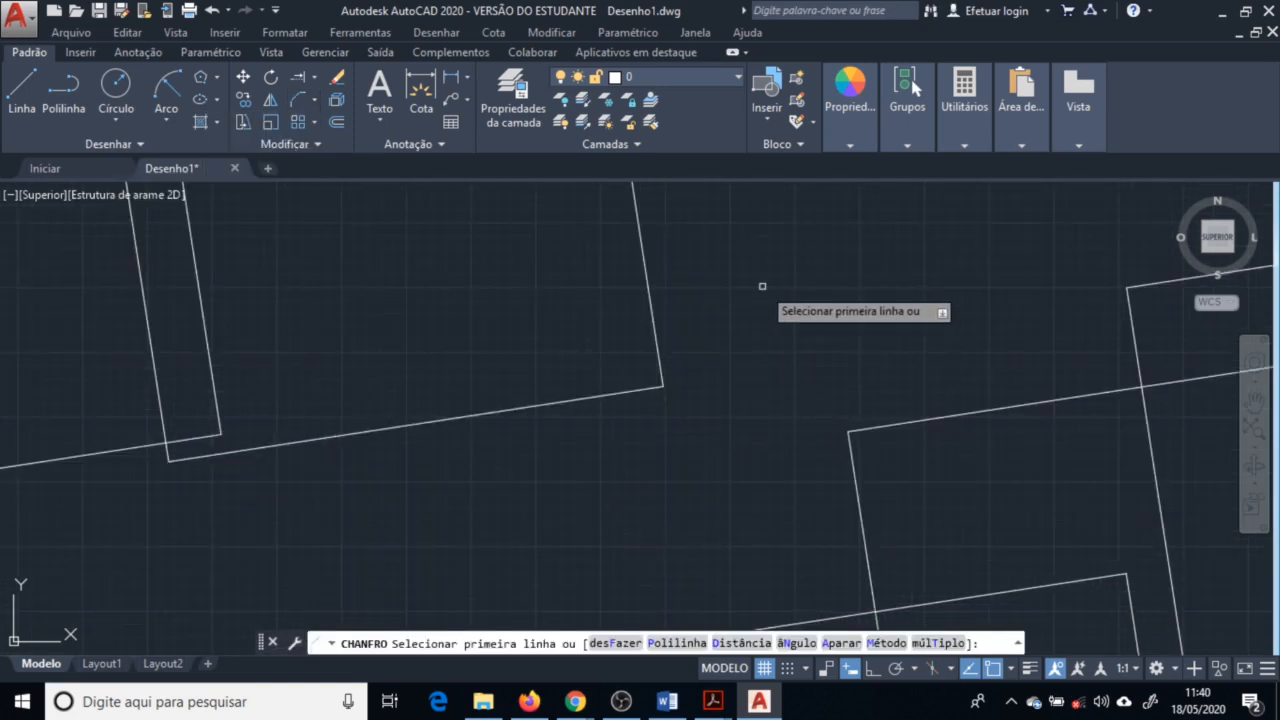
{"action": "key", "text": "Down"}
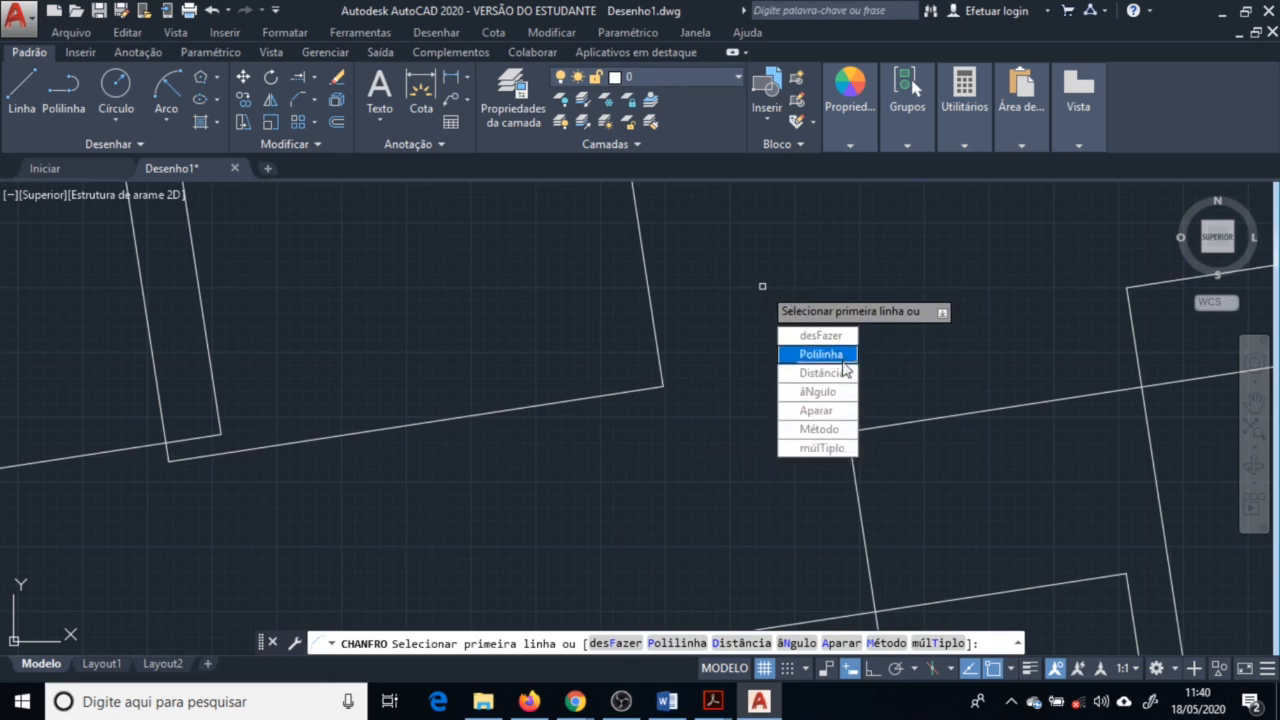
{"action": "left_click", "coordinate": [836, 376]}
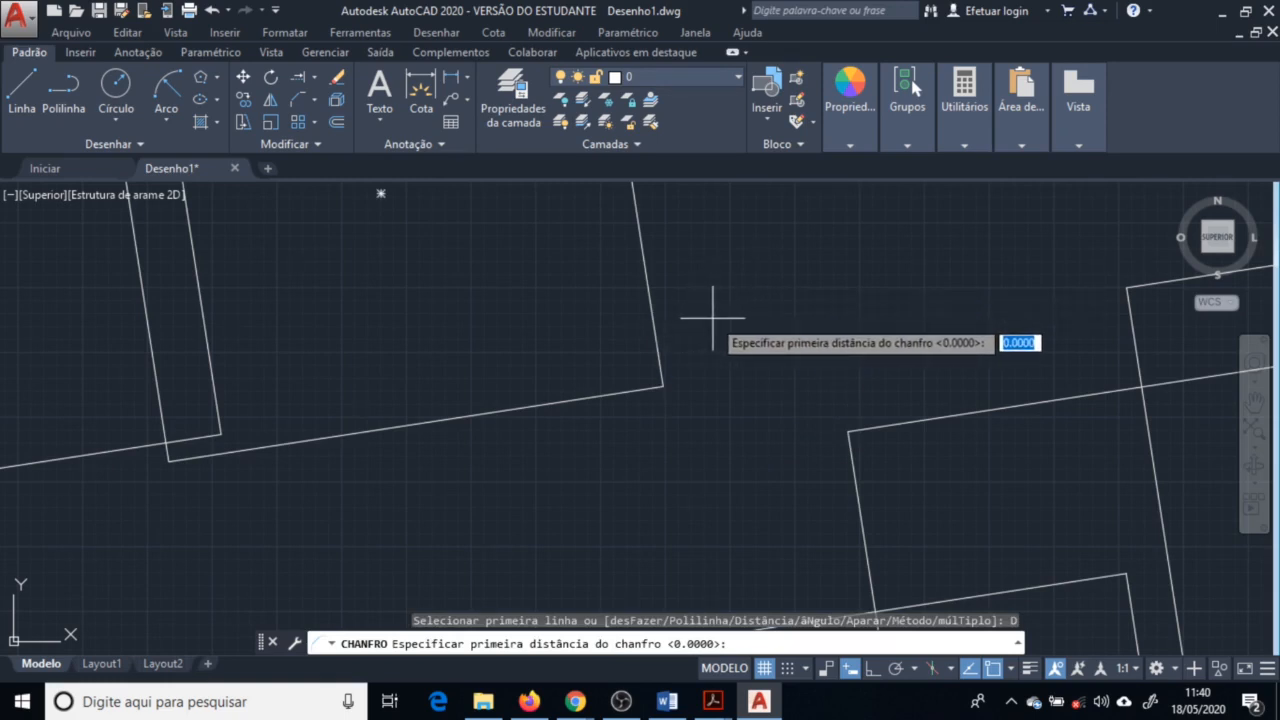
{"action": "type", "text": "30"}
{"action": "key", "text": "Return"}
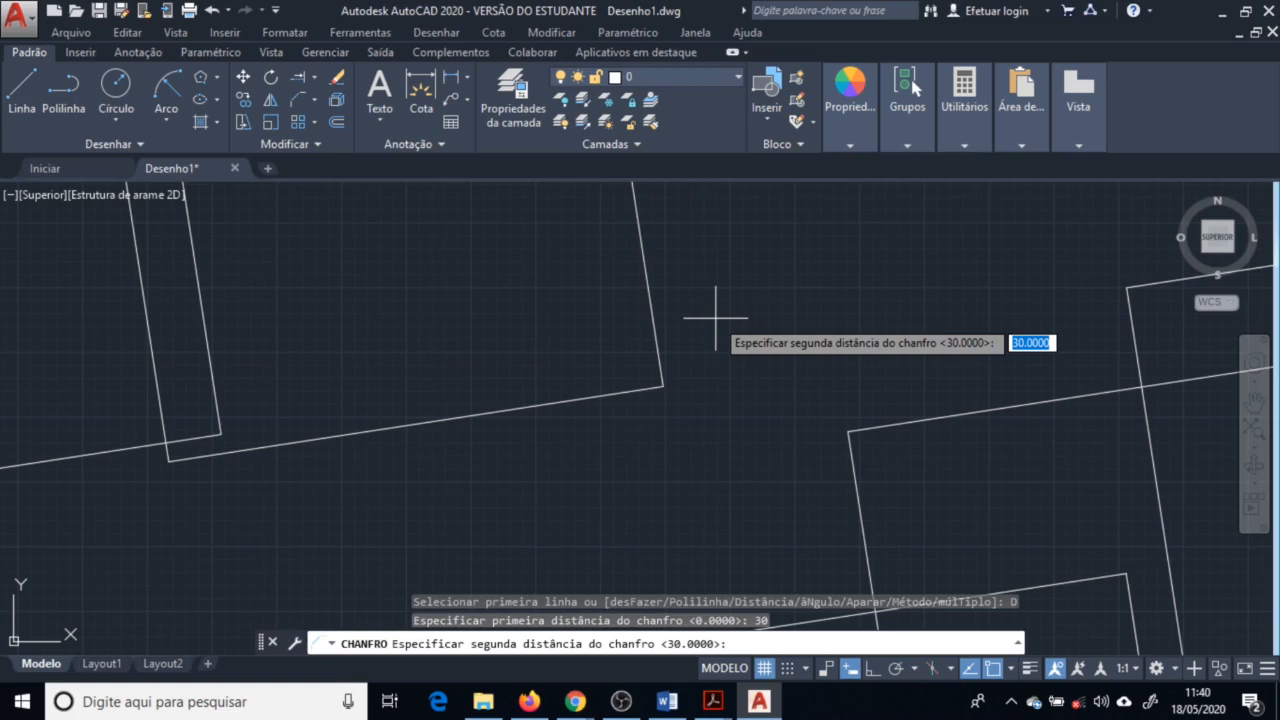
{"action": "key", "text": "Return"}
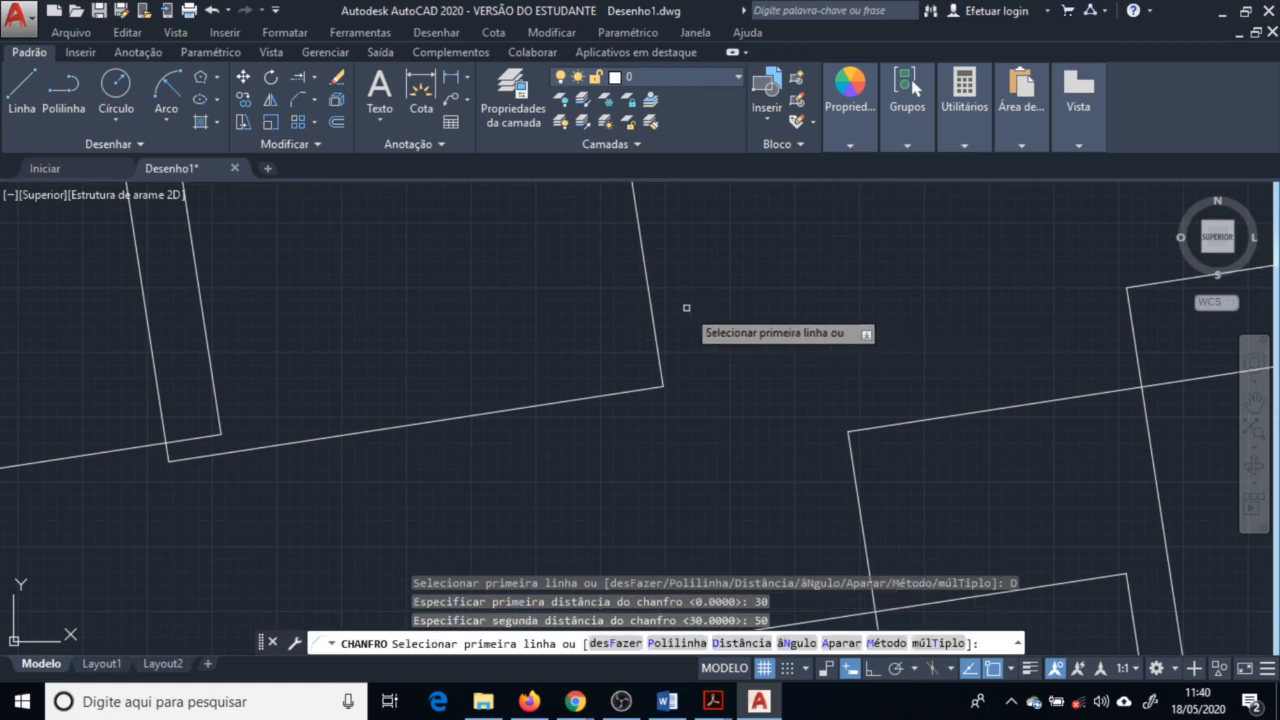
{"action": "left_click", "coordinate": [653, 332]}
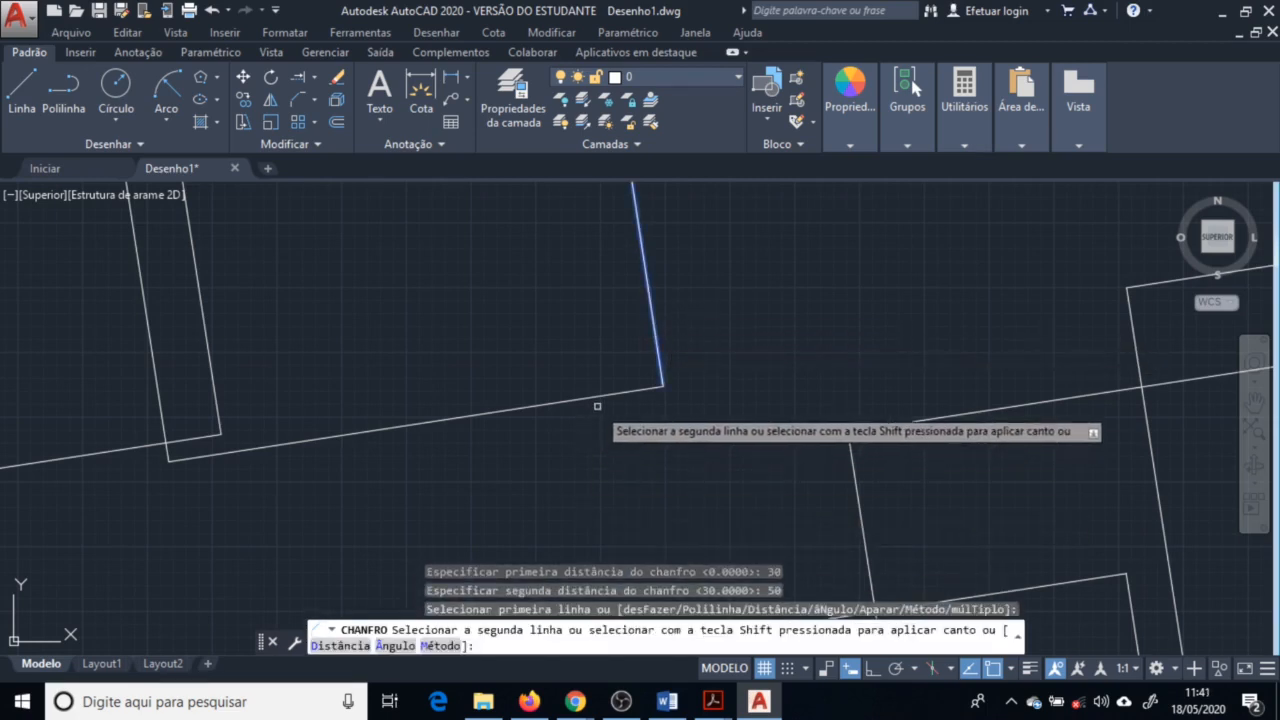
{"action": "left_click", "coordinate": [631, 395]}
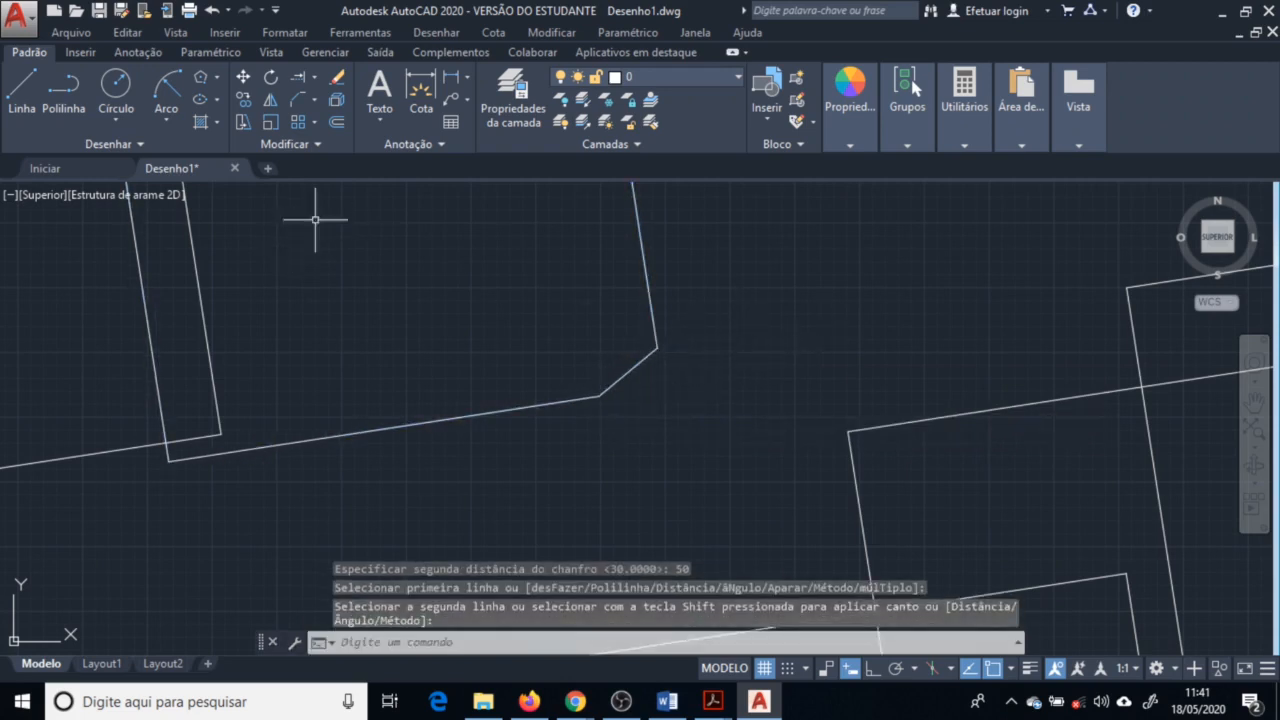
Chamfer a corner of the neighbouring square using the angle method with length 30 and angle 30
{"action": "key", "text": "Return"}
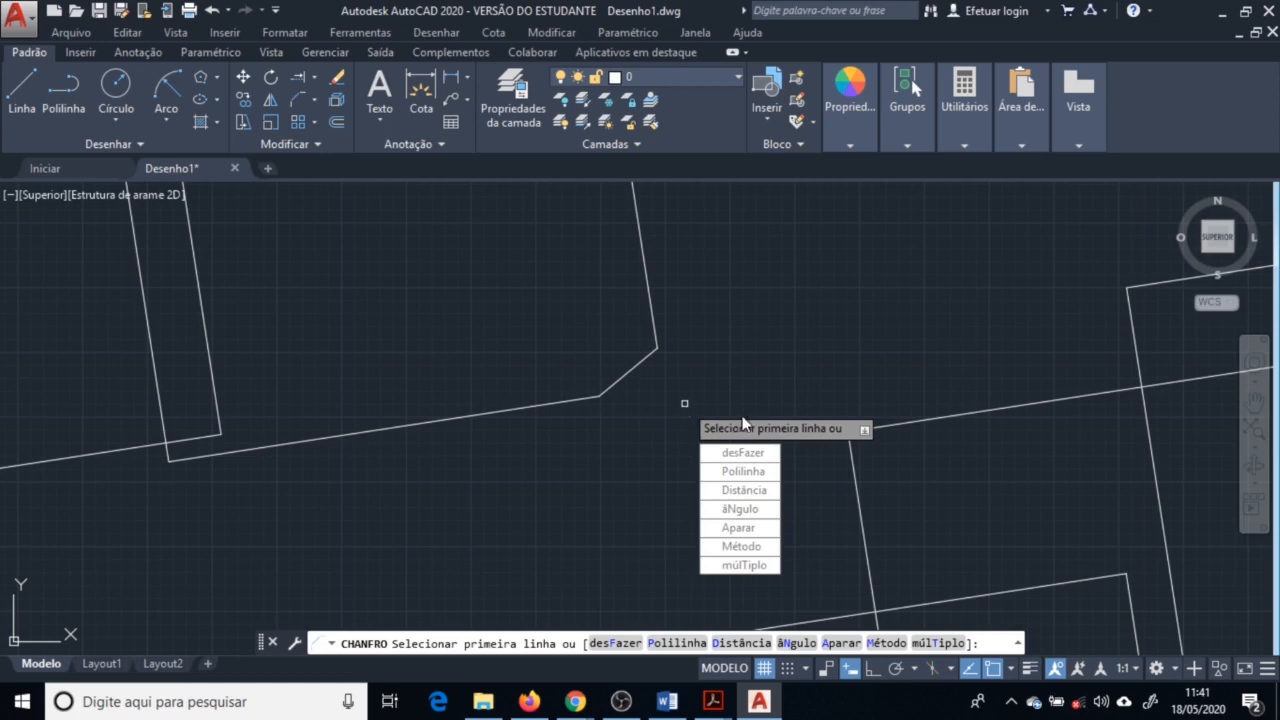
{"action": "left_click", "coordinate": [751, 515]}
{"action": "type", "text": "30"}
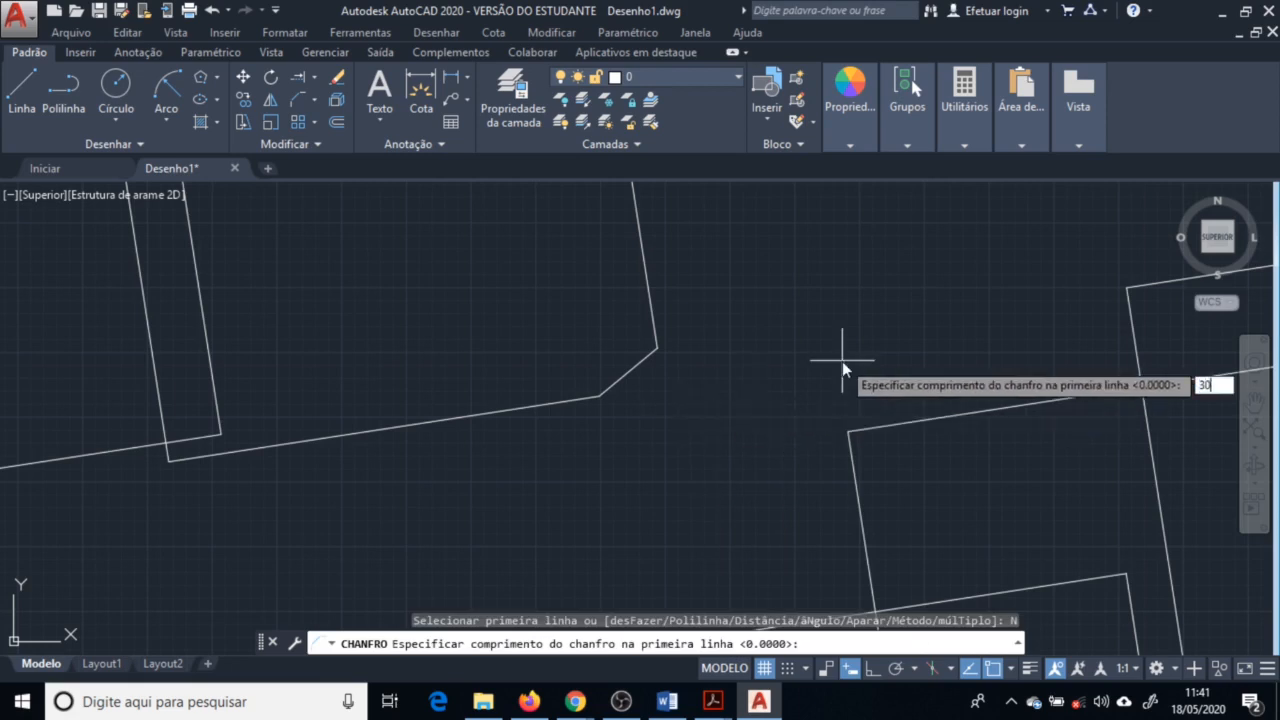
{"action": "key", "text": "Return"}
{"action": "type", "text": "30"}
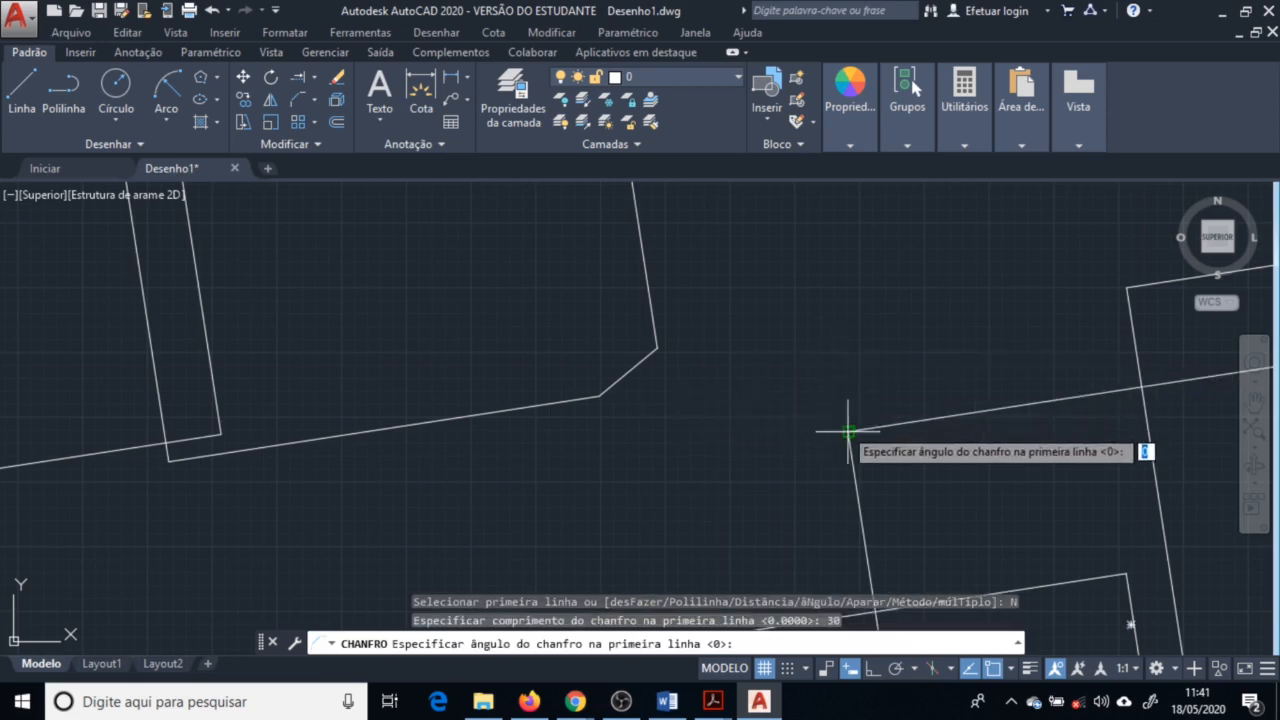
{"action": "key", "text": "Return"}
{"action": "left_click", "coordinate": [909, 422]}
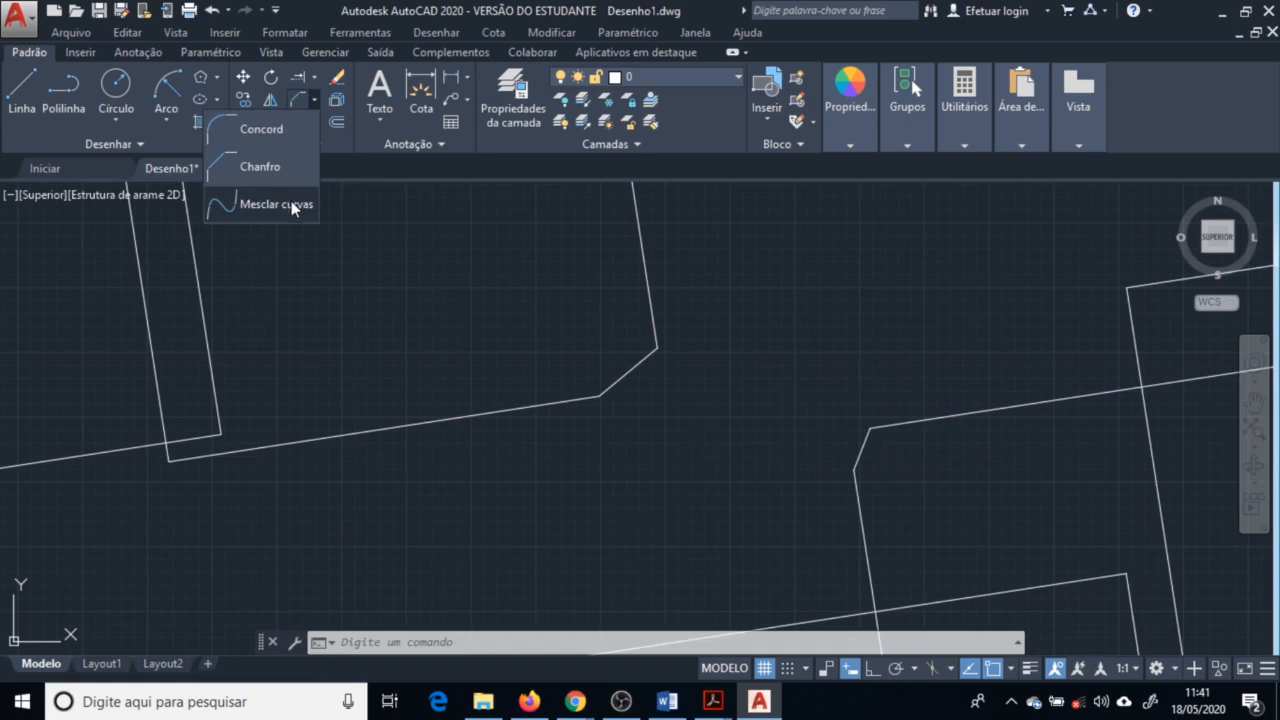
Blend a smooth connecting curve between the ends of the two open splines
{"action": "left_click", "coordinate": [291, 206]}
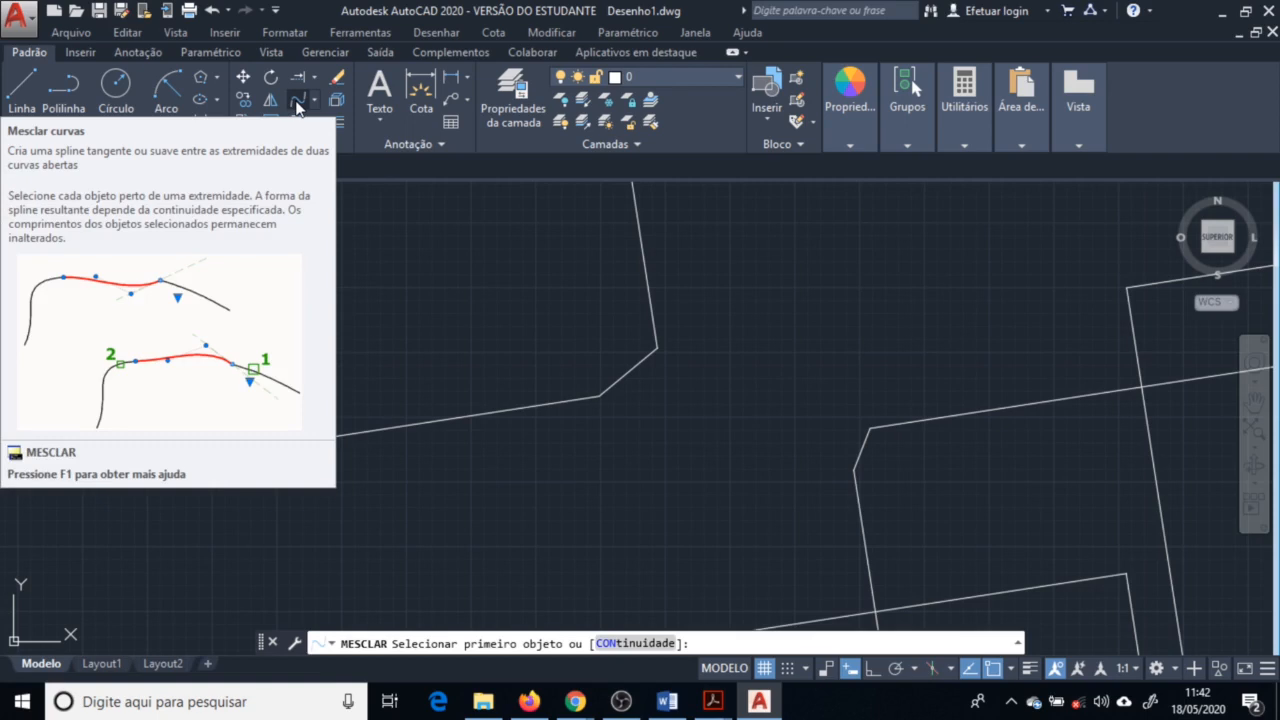
{"action": "scroll", "coordinate": [663, 383], "scroll_direction": "down", "scroll_amount": 5}
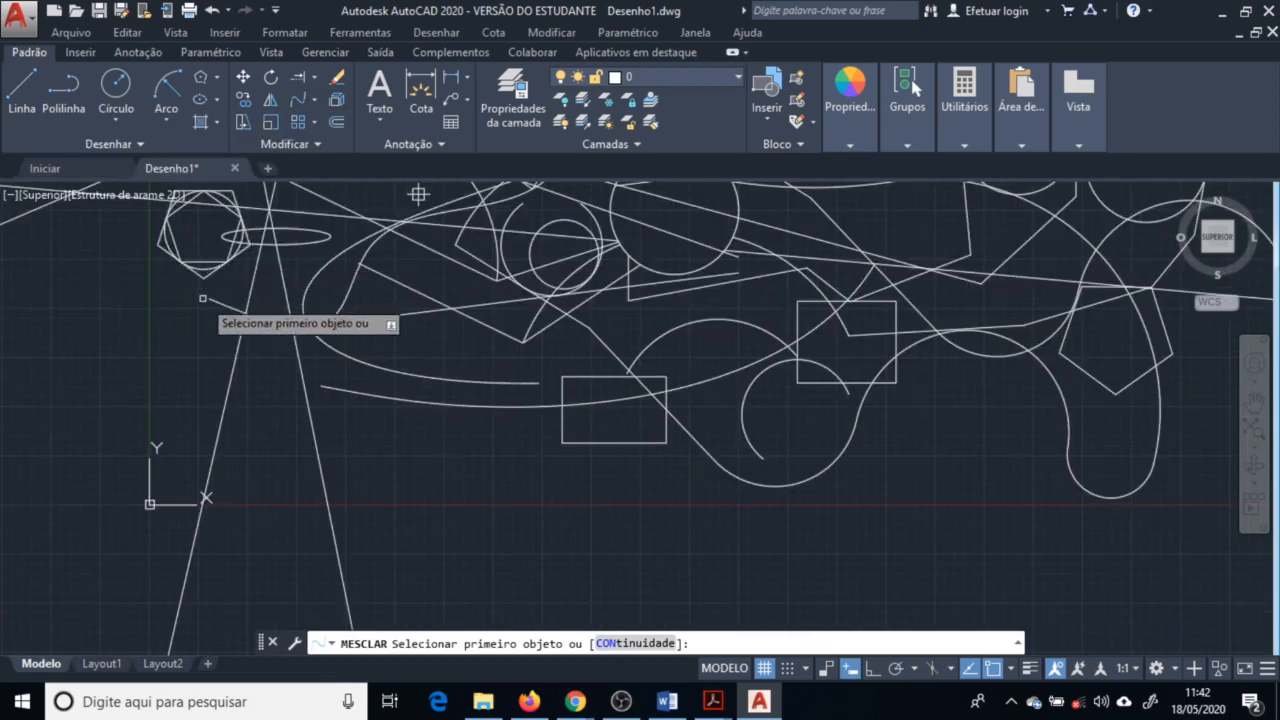
{"action": "left_click", "coordinate": [208, 299]}
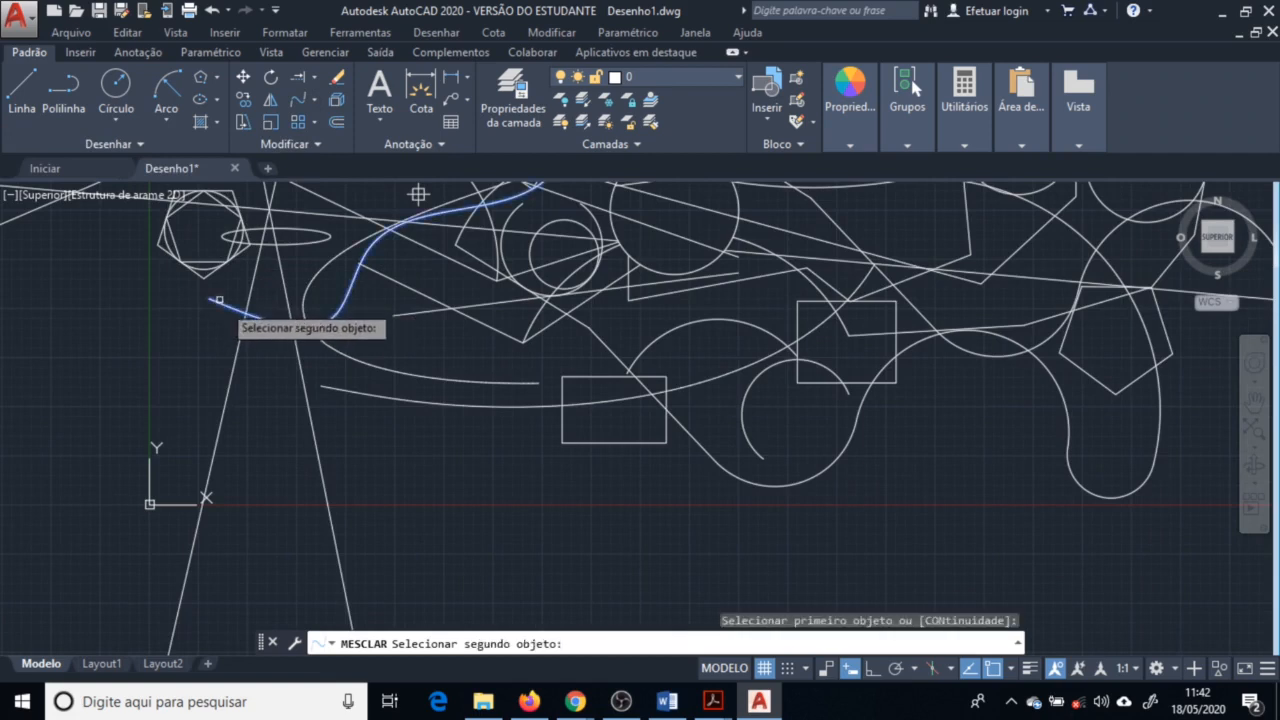
{"action": "left_click", "coordinate": [342, 390]}
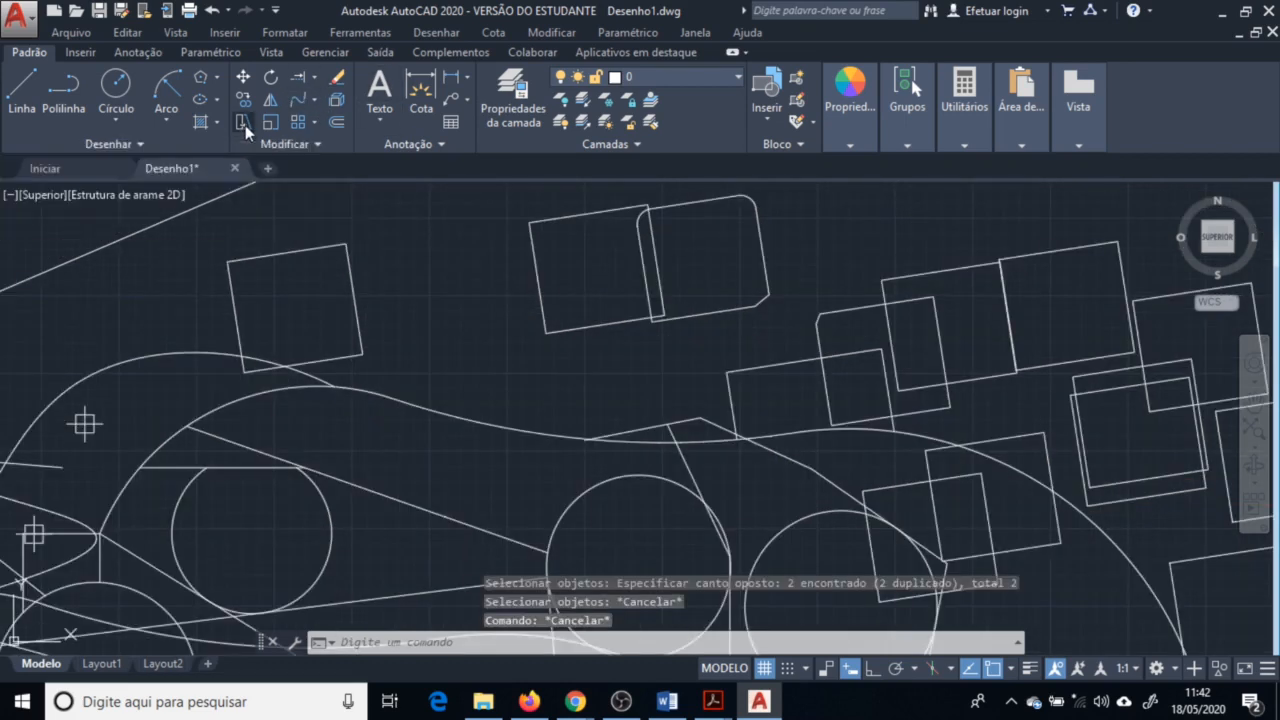
Stretch the two overlapping squares by crossing-window selecting their shared middle and moving it downward
{"action": "left_click", "coordinate": [245, 125]}
{"action": "scroll", "coordinate": [620, 490], "scroll_direction": "down", "scroll_amount": 2}
{"action": "left_click", "coordinate": [660, 276]}
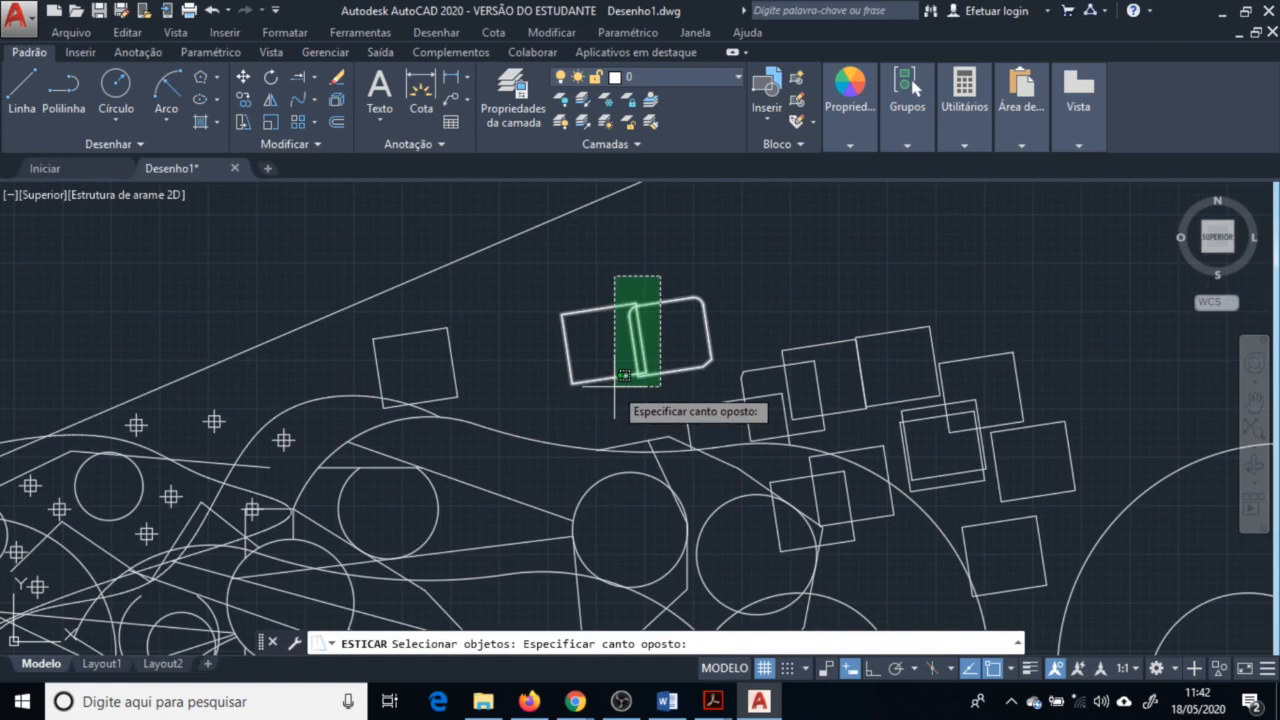
{"action": "scroll", "coordinate": [622, 377], "scroll_direction": "up", "scroll_amount": 4}
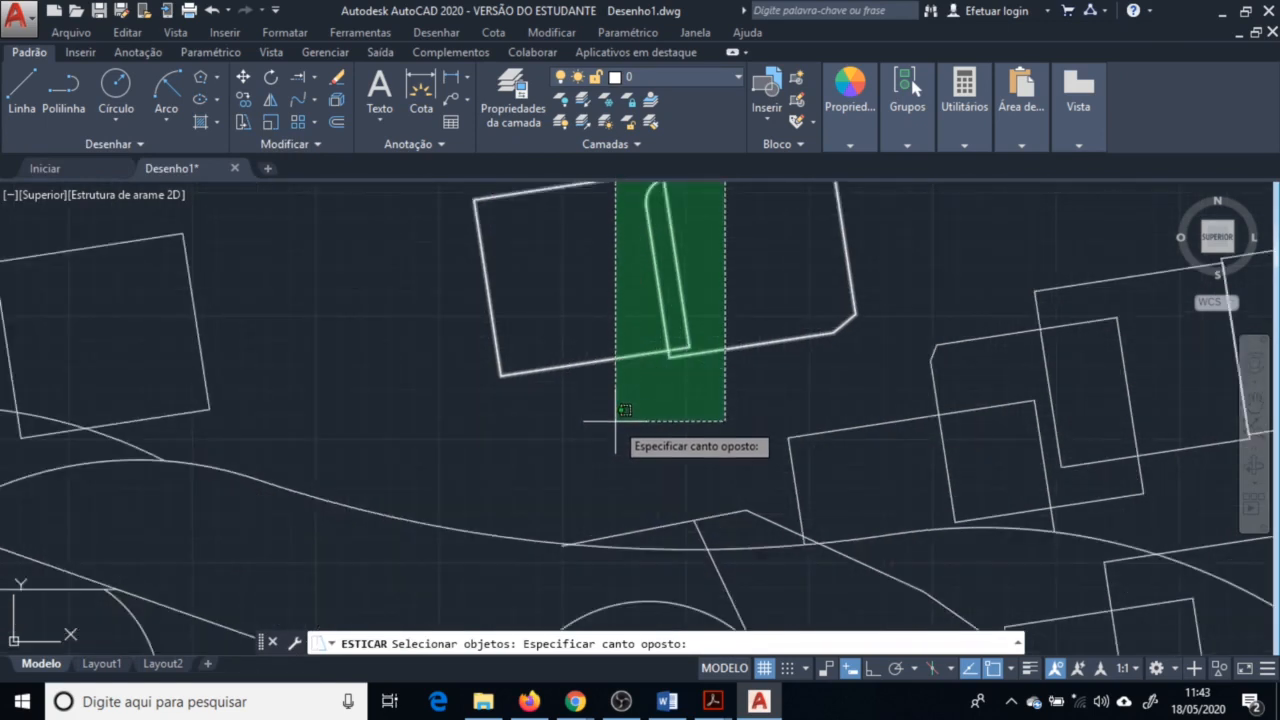
{"action": "scroll", "coordinate": [600, 380], "scroll_direction": "down", "scroll_amount": 3}
{"action": "scroll", "coordinate": [620, 400], "scroll_direction": "up", "scroll_amount": 3}
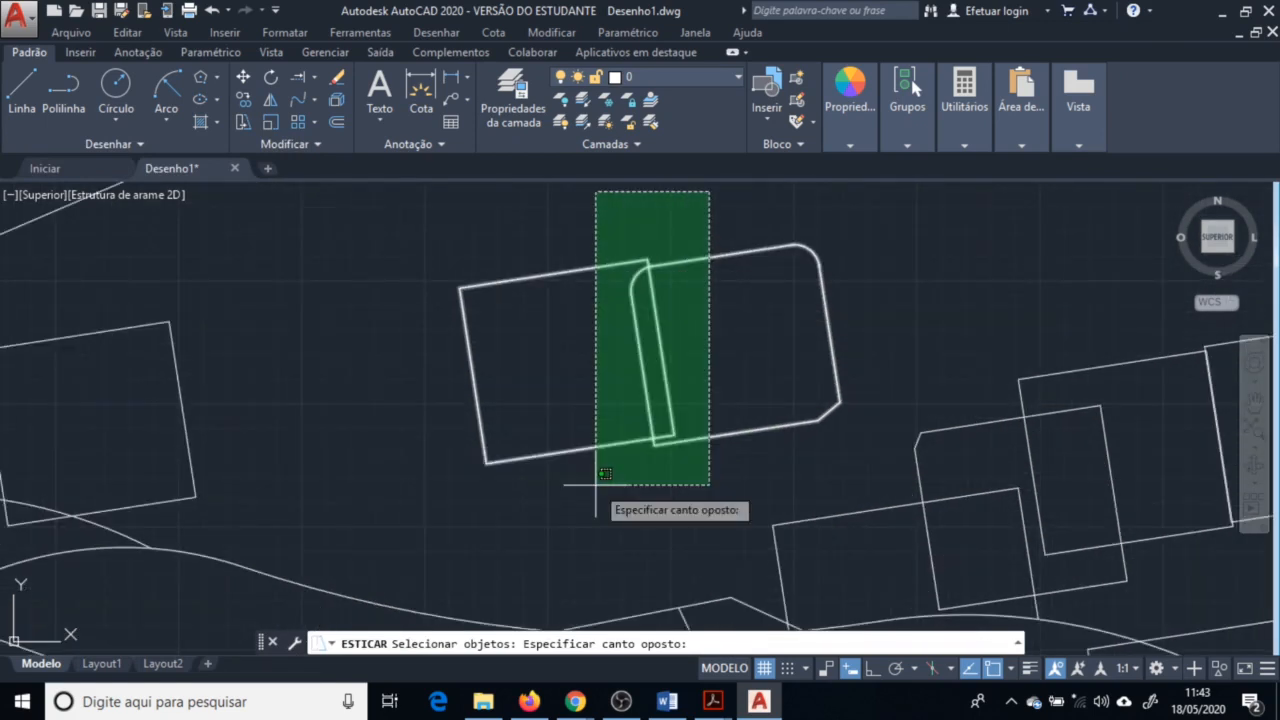
{"action": "left_click", "coordinate": [597, 485]}
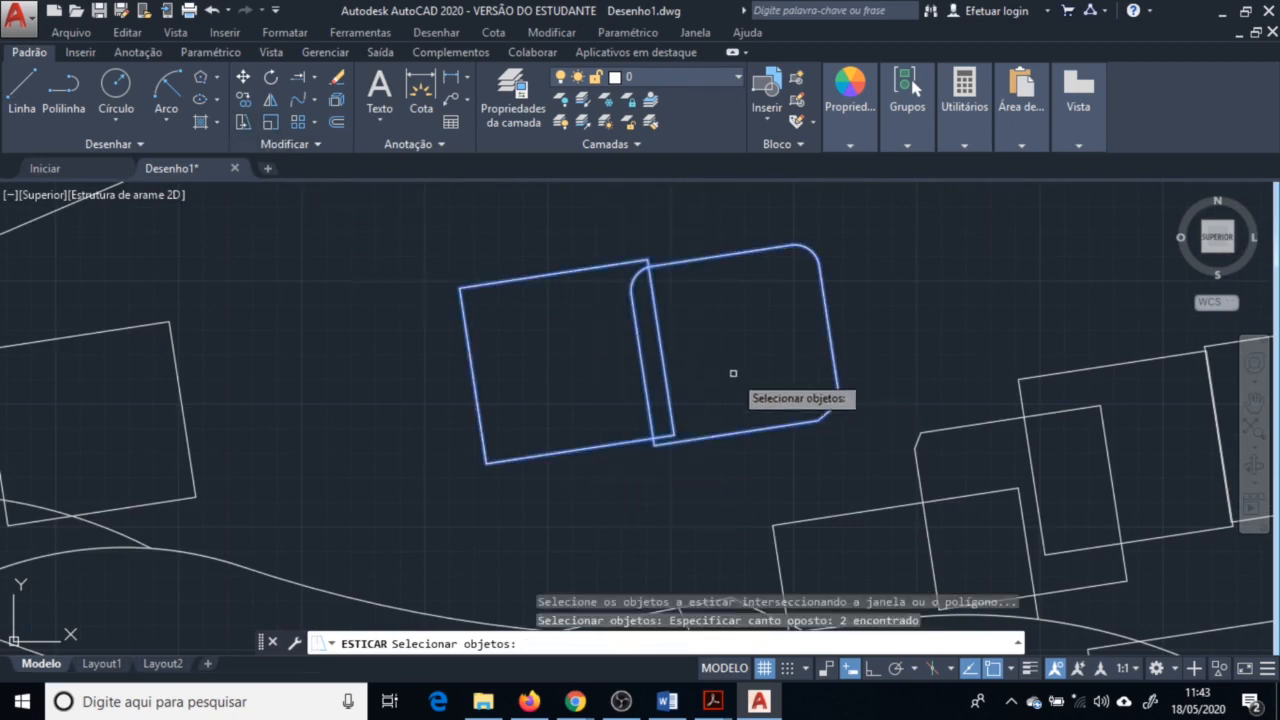
{"action": "key", "text": "Return"}
{"action": "left_click", "coordinate": [670, 437]}
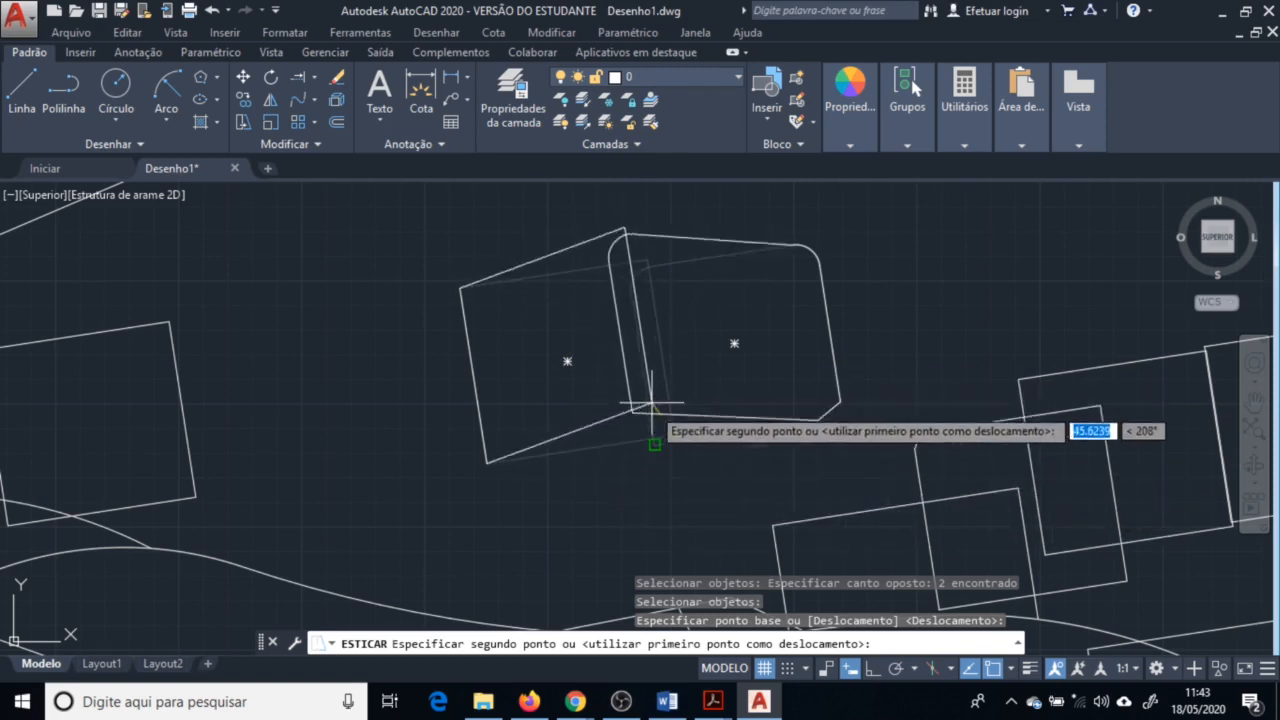
{"action": "left_click", "coordinate": [659, 481]}
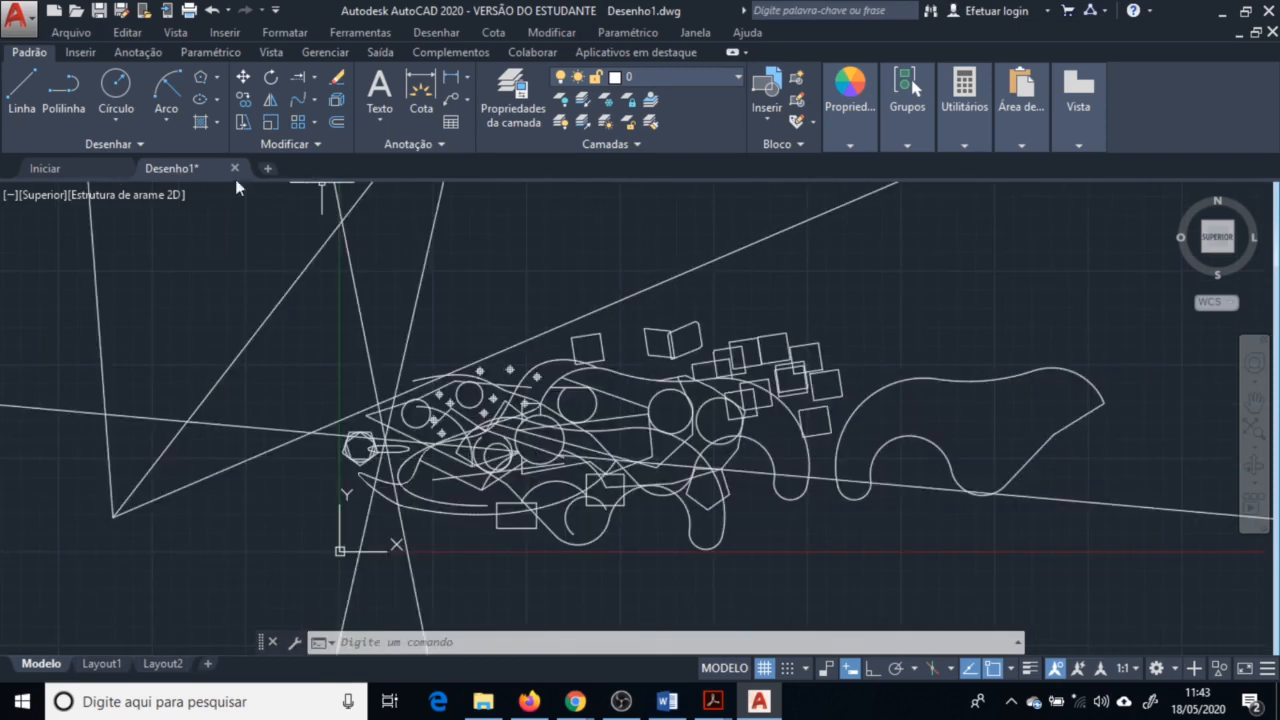
Switch to a new blank drawing and draw two lines: 10 units to the left, then 20 units upward
{"action": "left_click", "coordinate": [235, 169]}
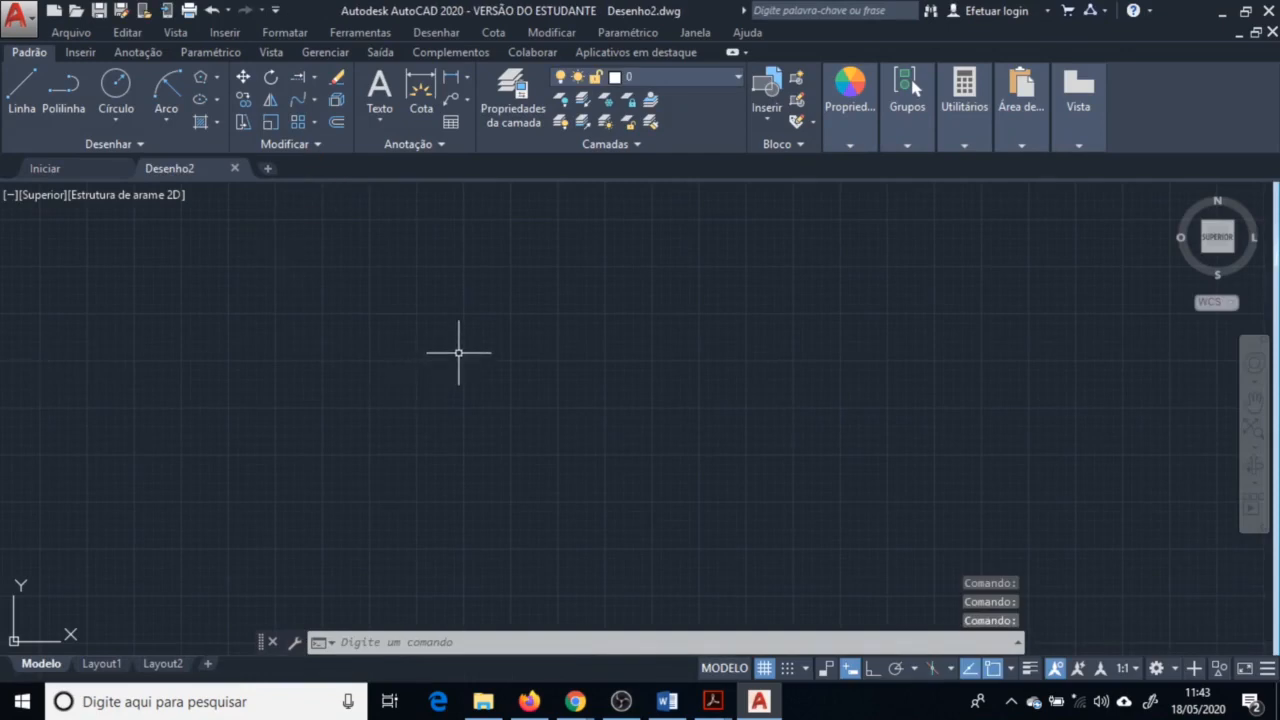
{"action": "left_click", "coordinate": [22, 88]}
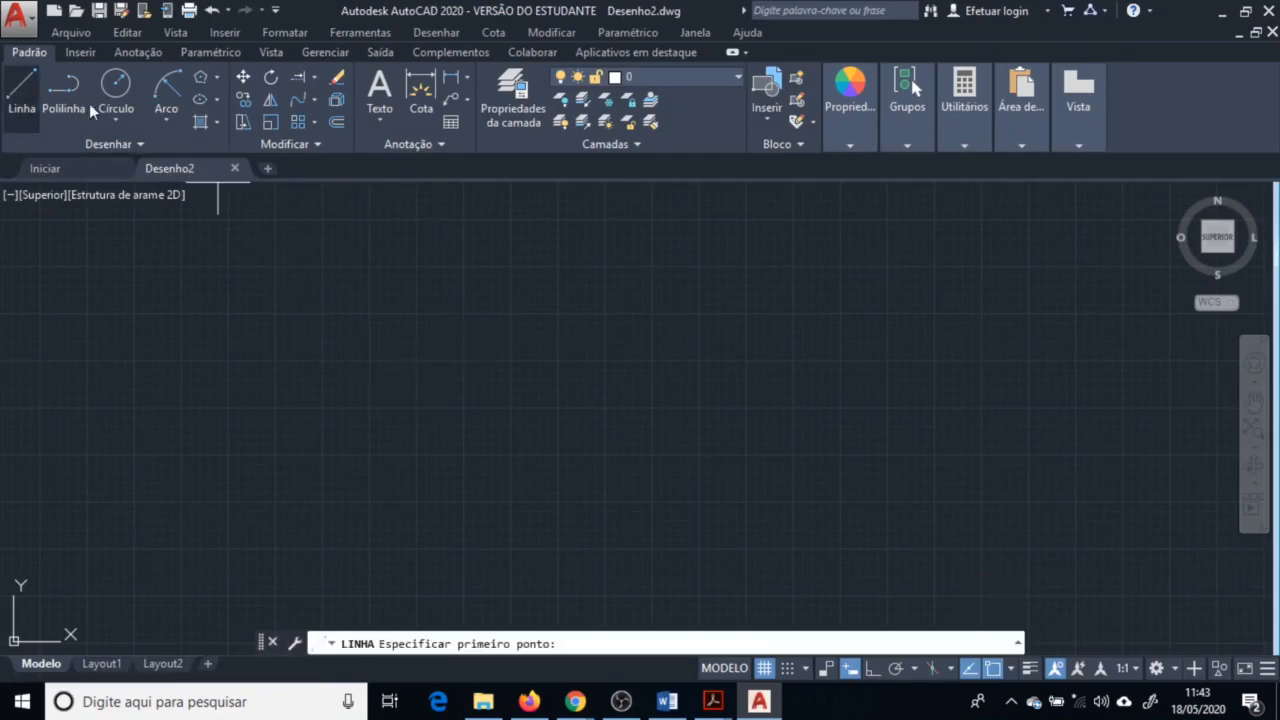
{"action": "left_click", "coordinate": [434, 403]}
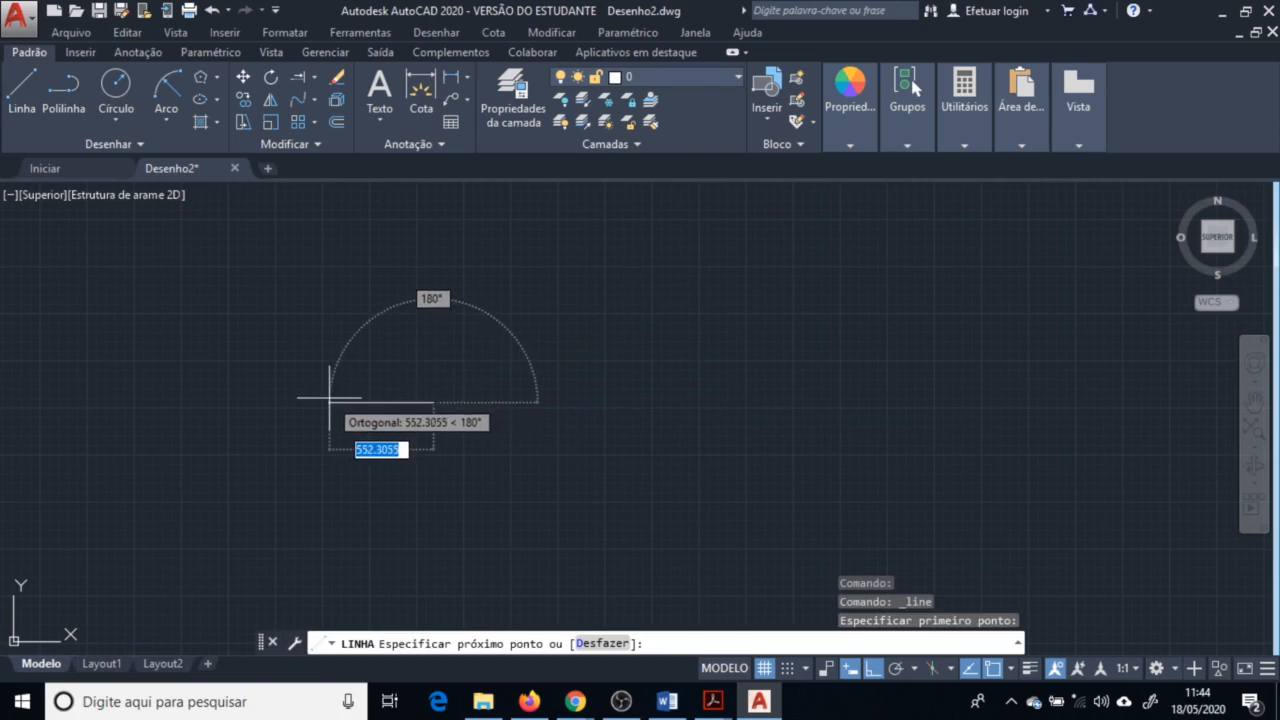
{"action": "type", "text": "10"}
{"action": "key", "text": "Return"}
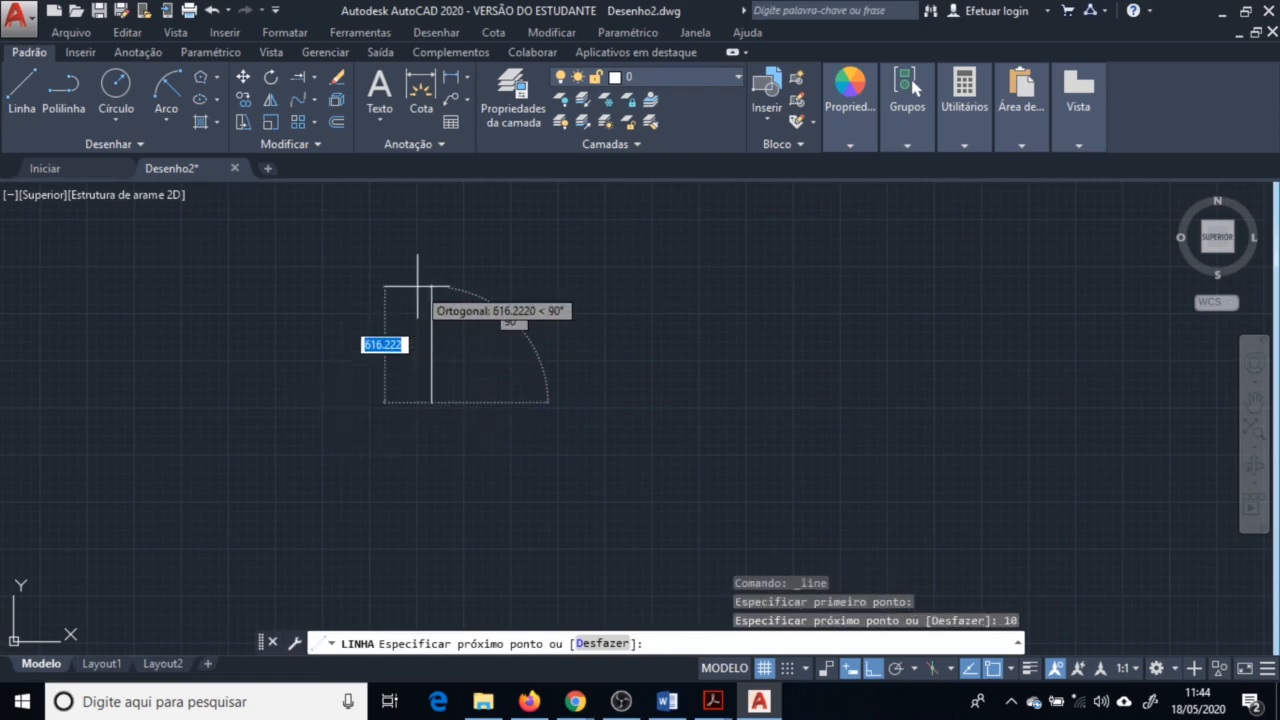
{"action": "type", "text": "20"}
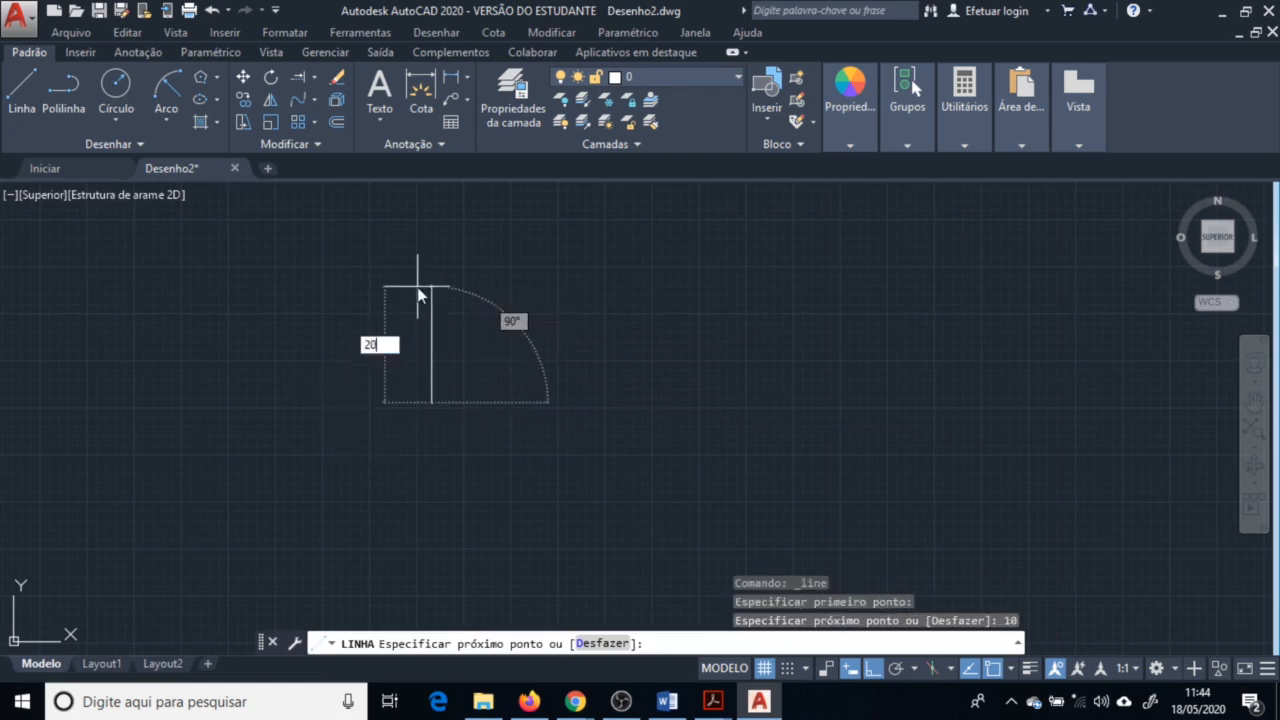
{"action": "key", "text": "Return"}
{"action": "key", "text": "Escape"}
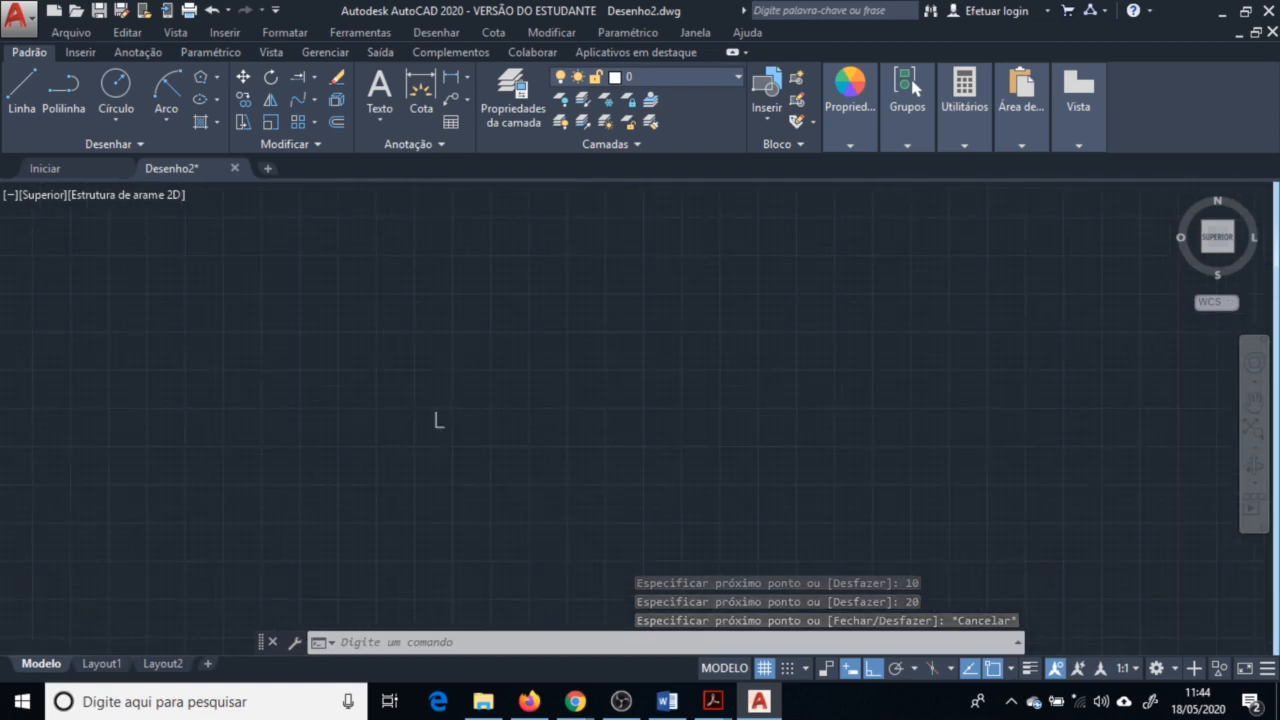
Draw a circle of radius 5 to the right of the two lines
{"action": "scroll", "coordinate": [448, 415], "scroll_direction": "up", "scroll_amount": 4}
{"action": "left_click", "coordinate": [1254, 429]}
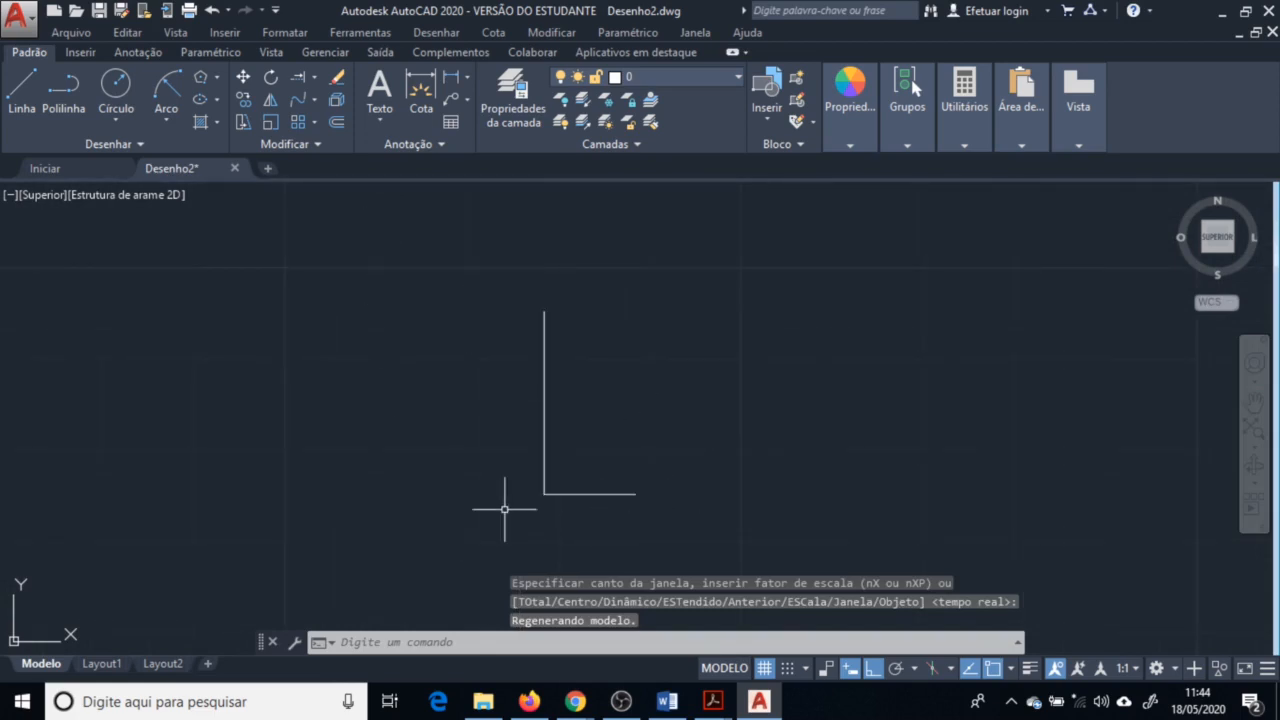
{"action": "left_click", "coordinate": [115, 86]}
{"action": "left_click", "coordinate": [726, 420]}
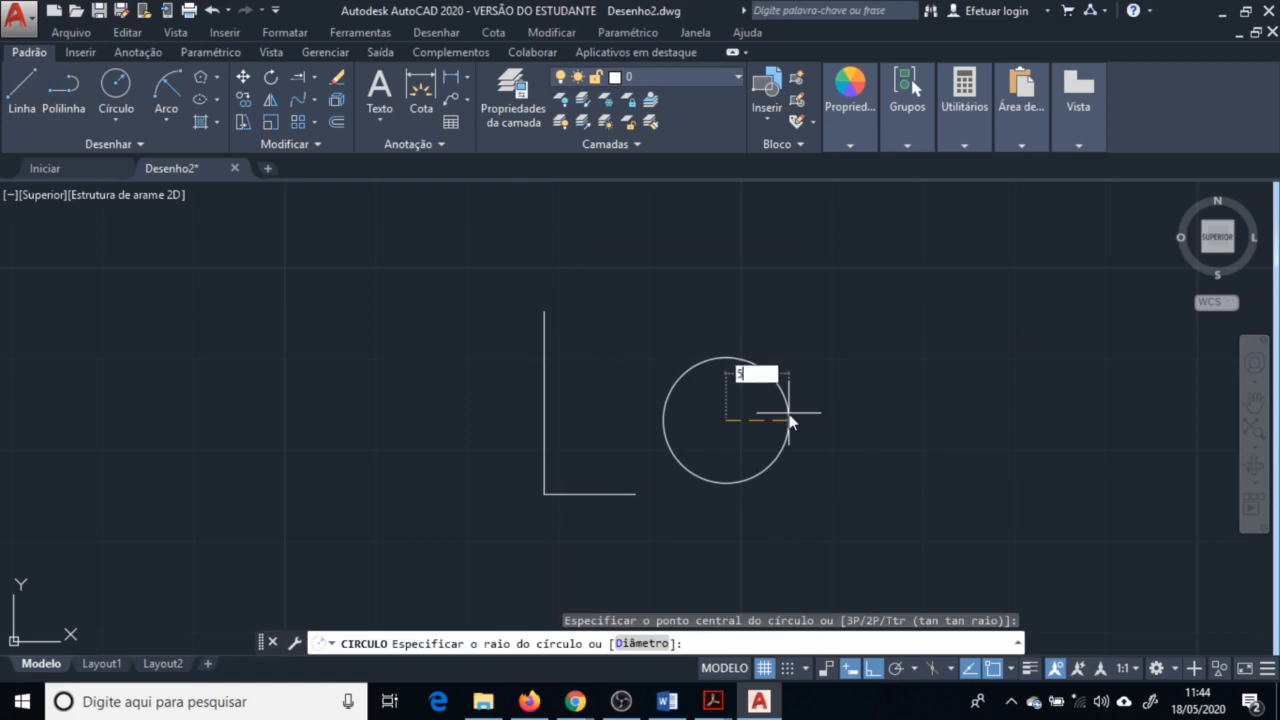
{"action": "key", "text": "Return"}
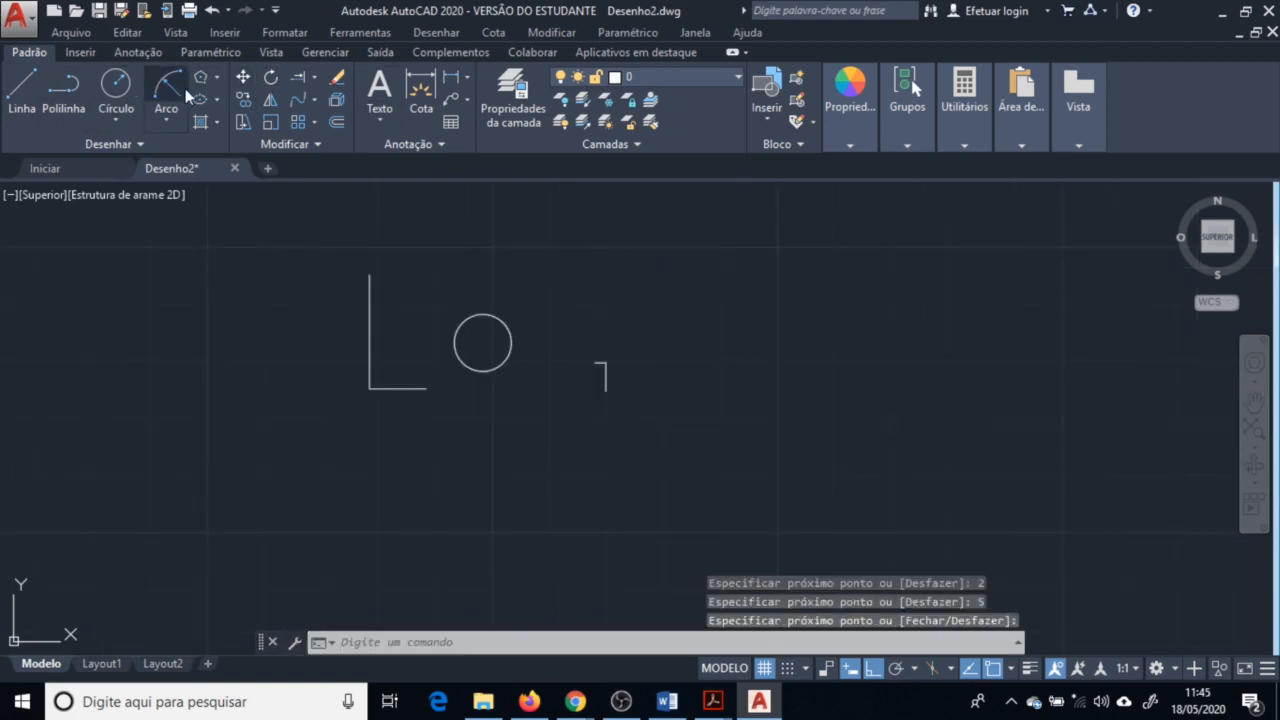
Draw a small upright rectangle to the right of the circle
{"action": "left_click", "coordinate": [216, 78]}
{"action": "left_click", "coordinate": [180, 106]}
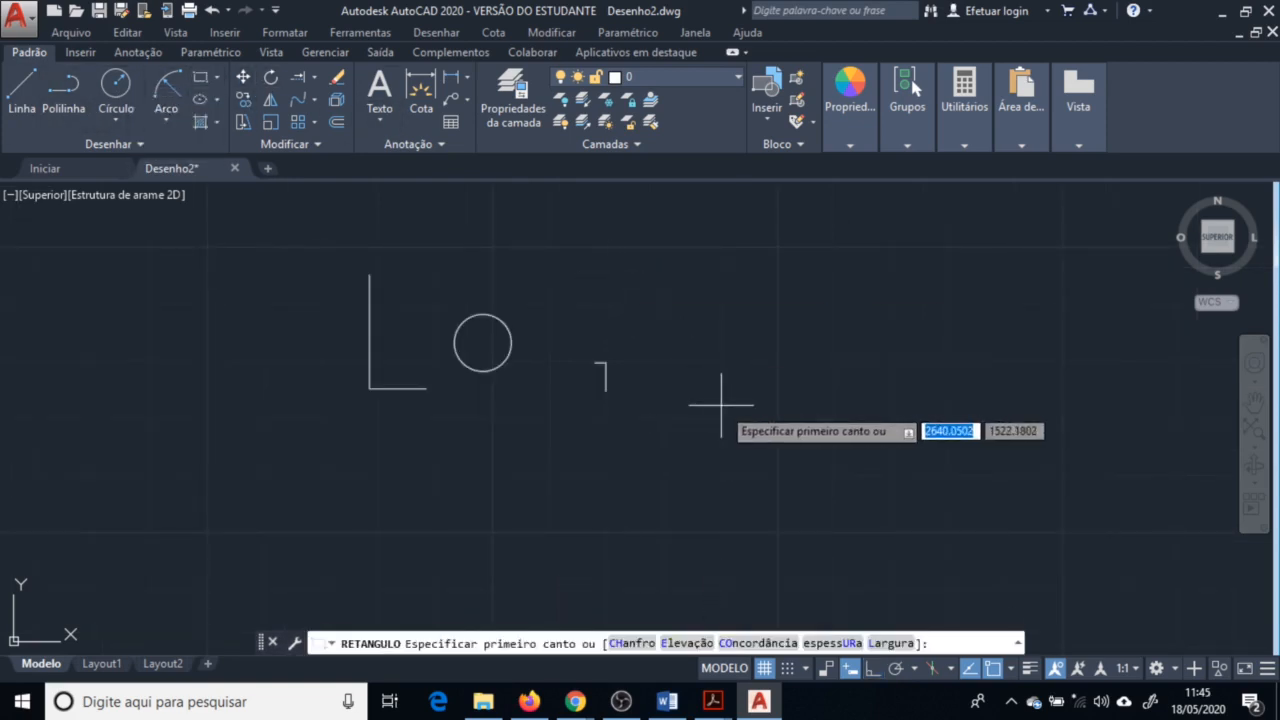
{"action": "left_click", "coordinate": [721, 404]}
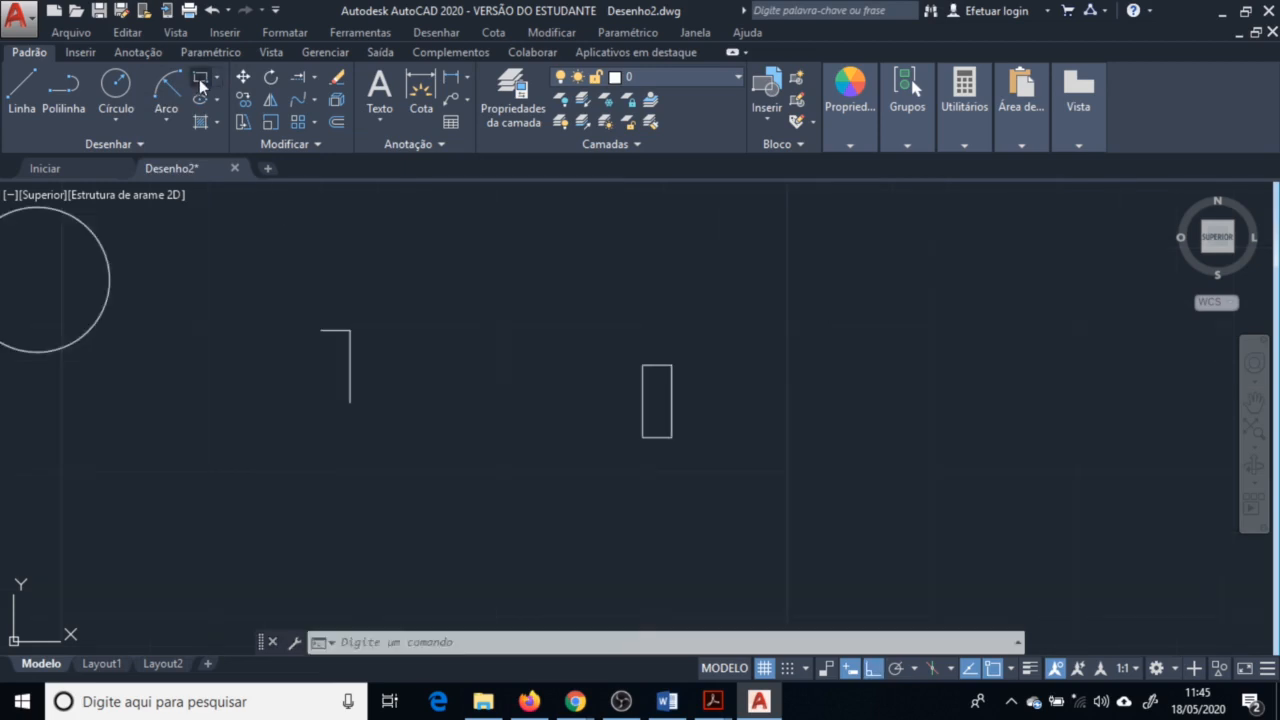
{"action": "left_click", "coordinate": [201, 79]}
Draw a horizontal rectangle 5 by 2 units above the upright rectangle
{"action": "left_click", "coordinate": [460, 345]}
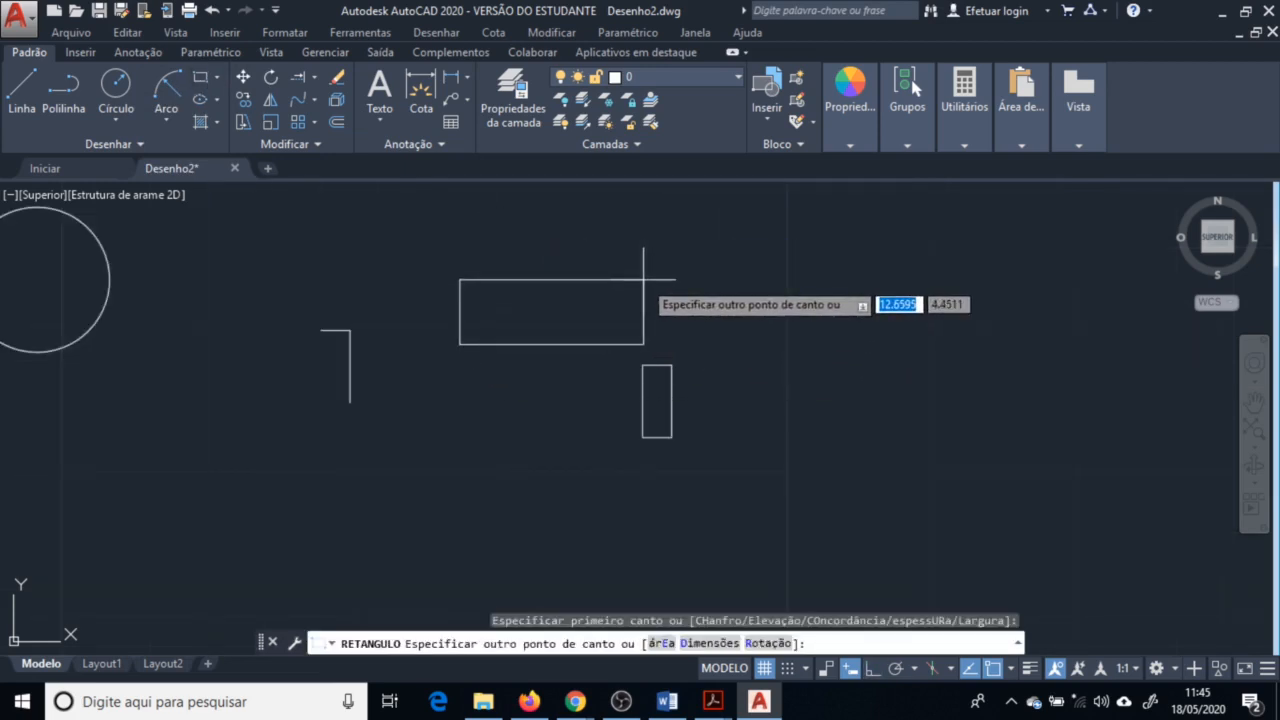
{"action": "type", "text": "5"}
{"action": "key", "text": "Tab"}
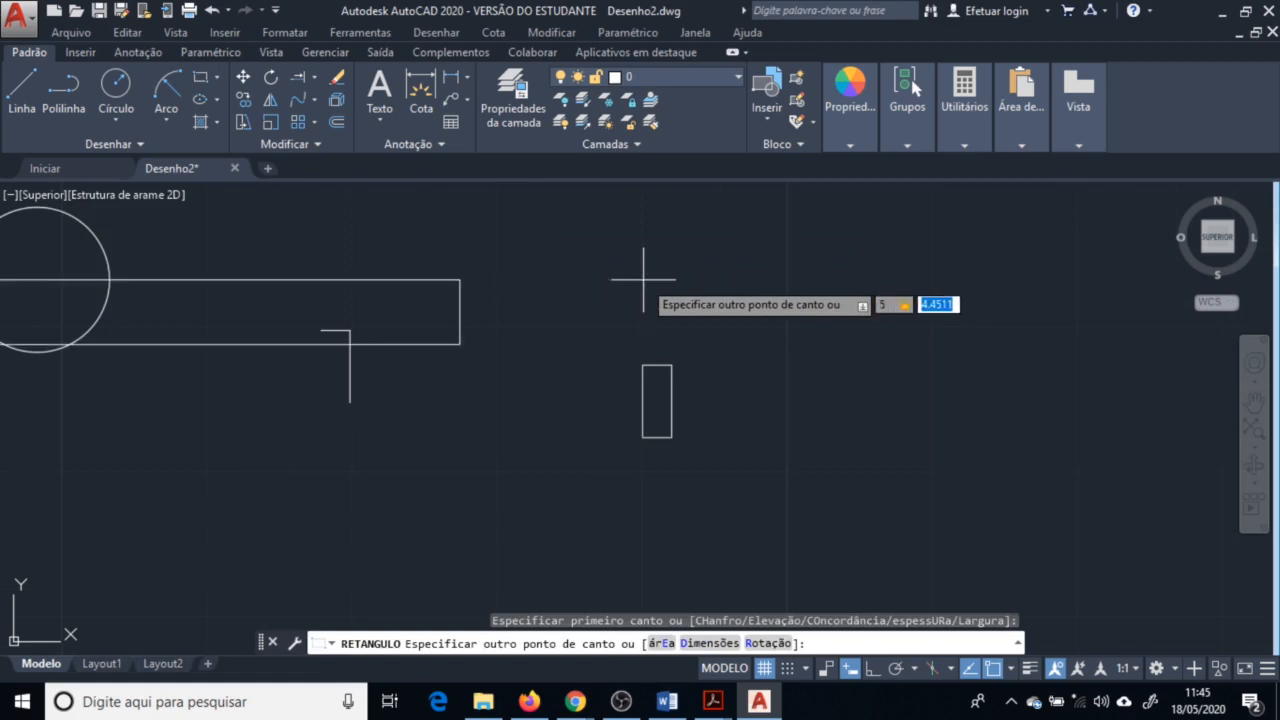
{"action": "type", "text": "2"}
{"action": "key", "text": "Return"}
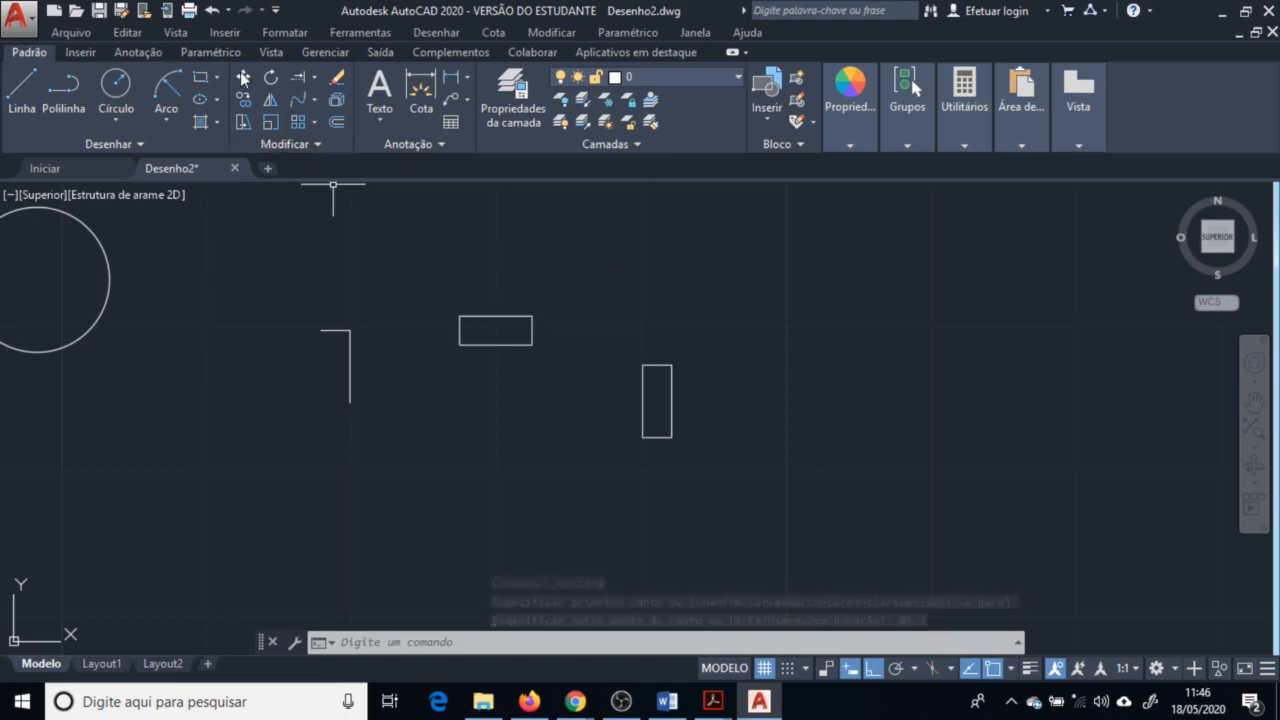
Draw another rectangle 5.5 by 2 units just below the first horizontal one
{"action": "left_click", "coordinate": [203, 77]}
{"action": "left_click", "coordinate": [464, 421]}
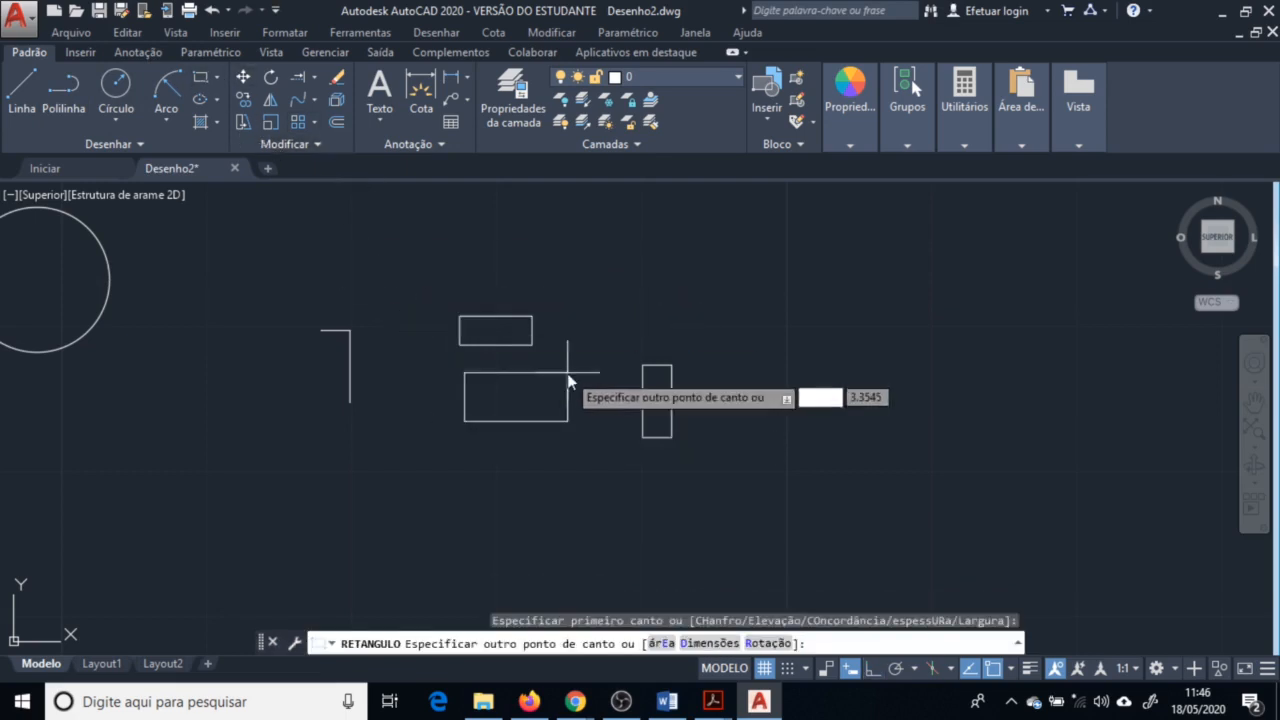
{"action": "key", "text": "Tab"}
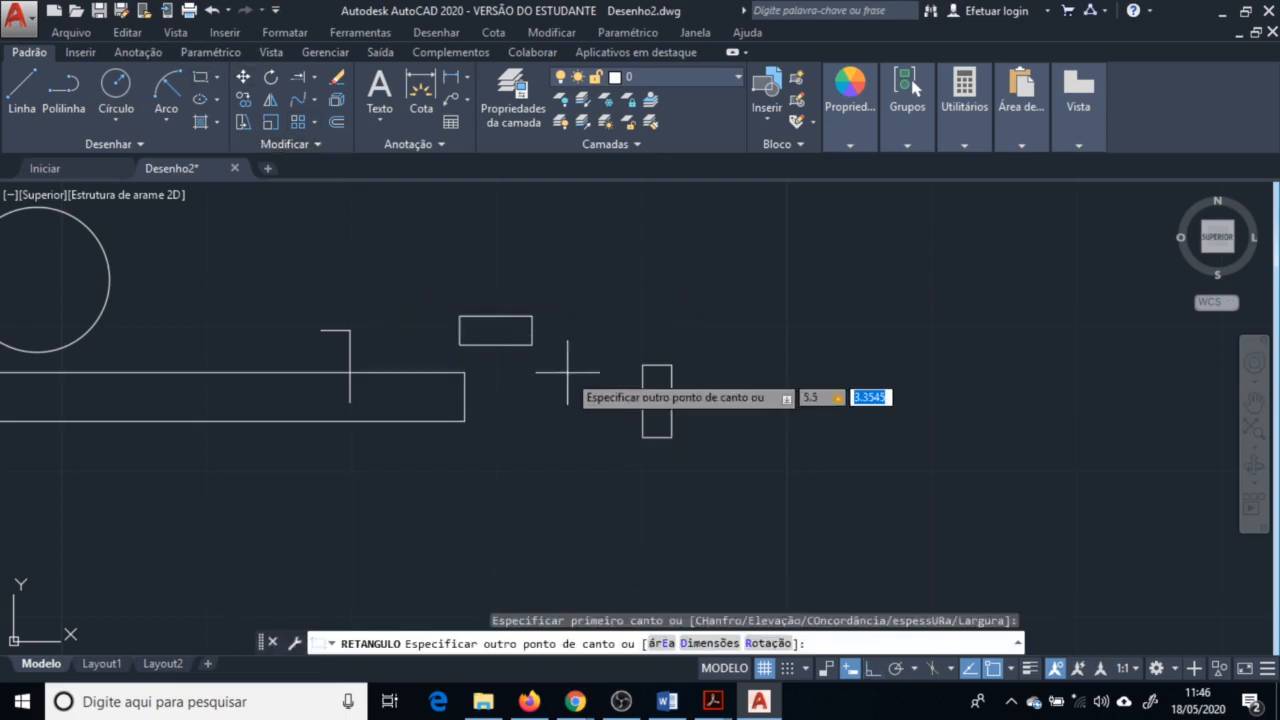
{"action": "key", "text": "Return"}
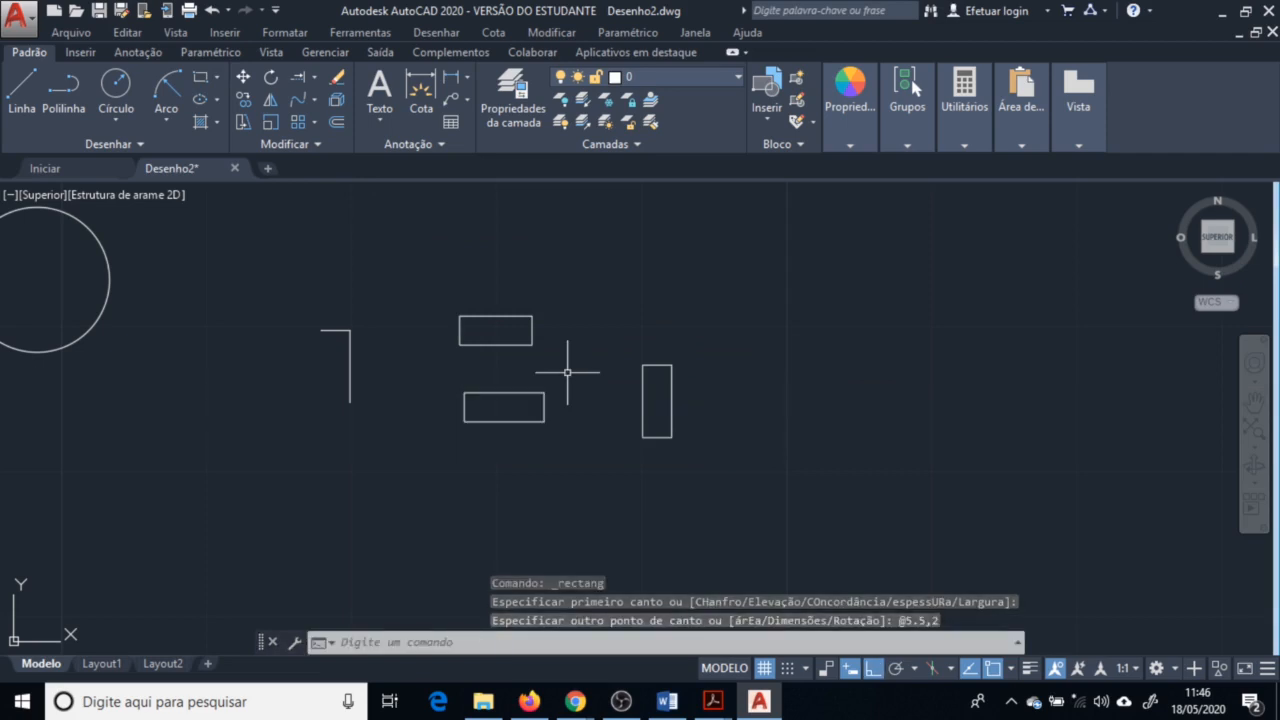
Erase all objects in the drawing
{"action": "scroll", "coordinate": [666, 465], "scroll_direction": "down", "scroll_amount": 1}
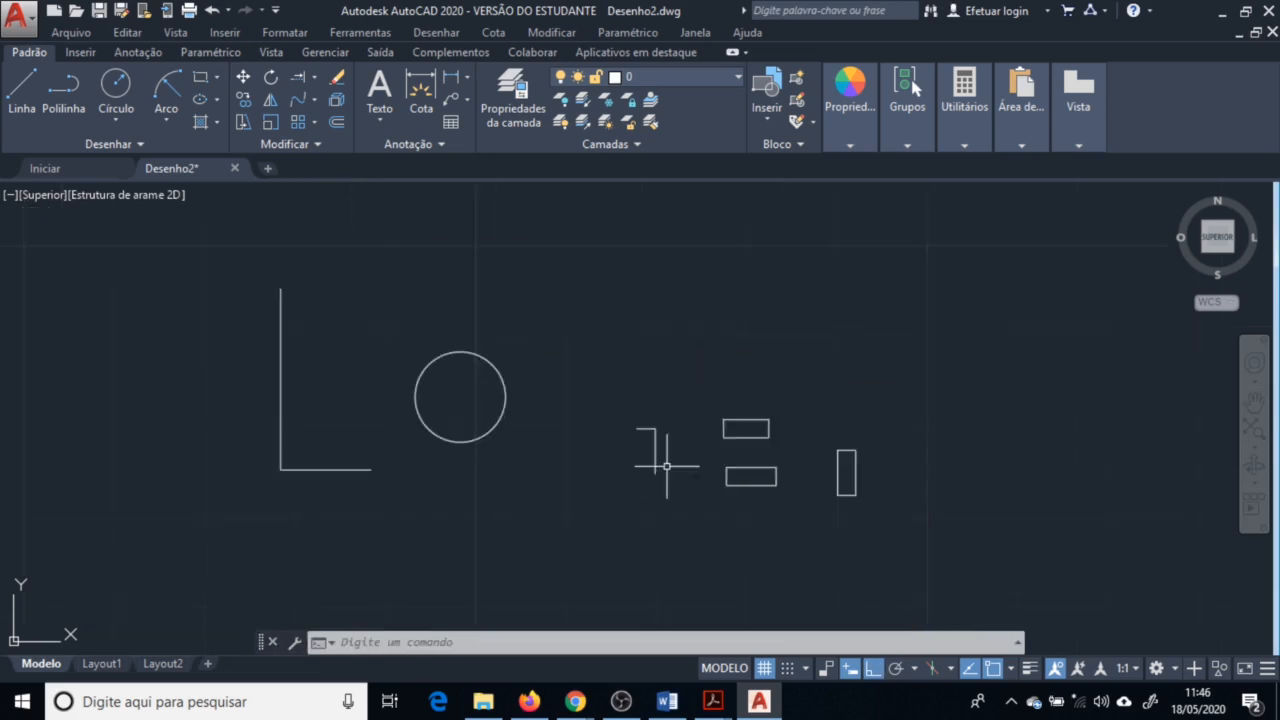
{"action": "left_click", "coordinate": [988, 243]}
{"action": "left_click", "coordinate": [168, 574]}
{"action": "key", "text": "Delete"}
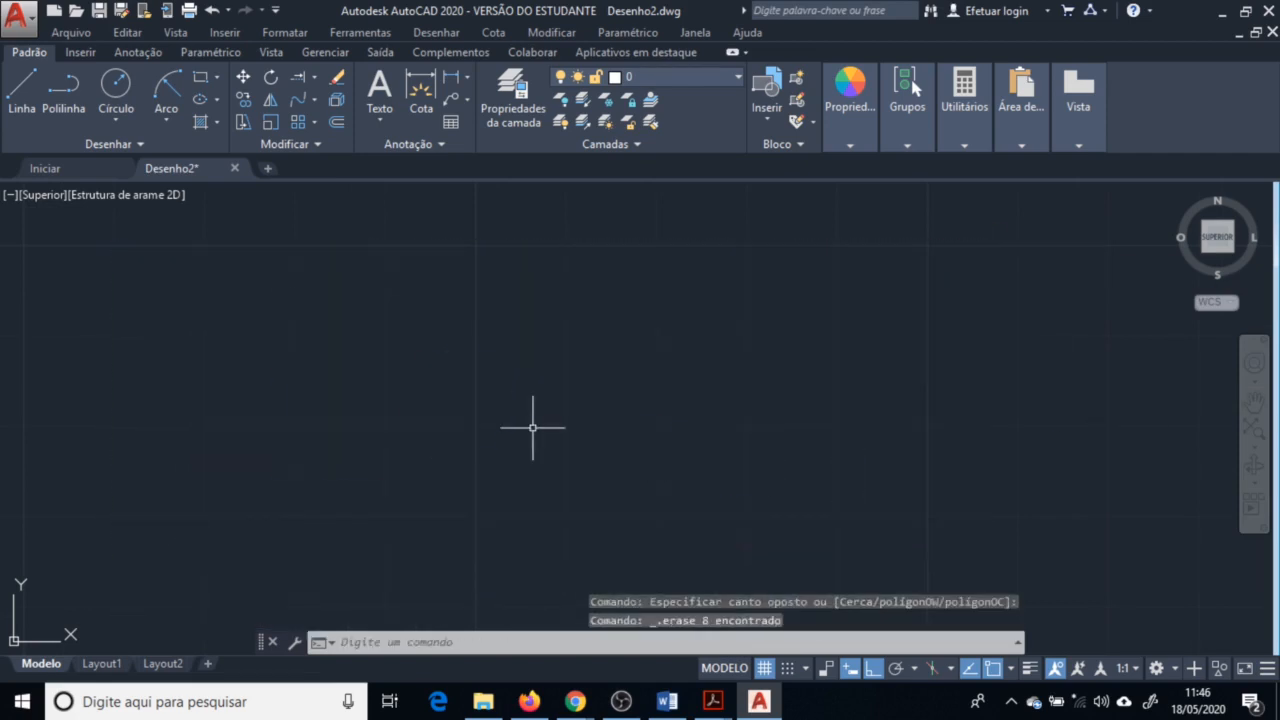
Start a line from a point in the empty drawing, switching Ortho off and Polar tracking on
{"action": "key", "text": "l"}
{"action": "key", "text": "Return"}
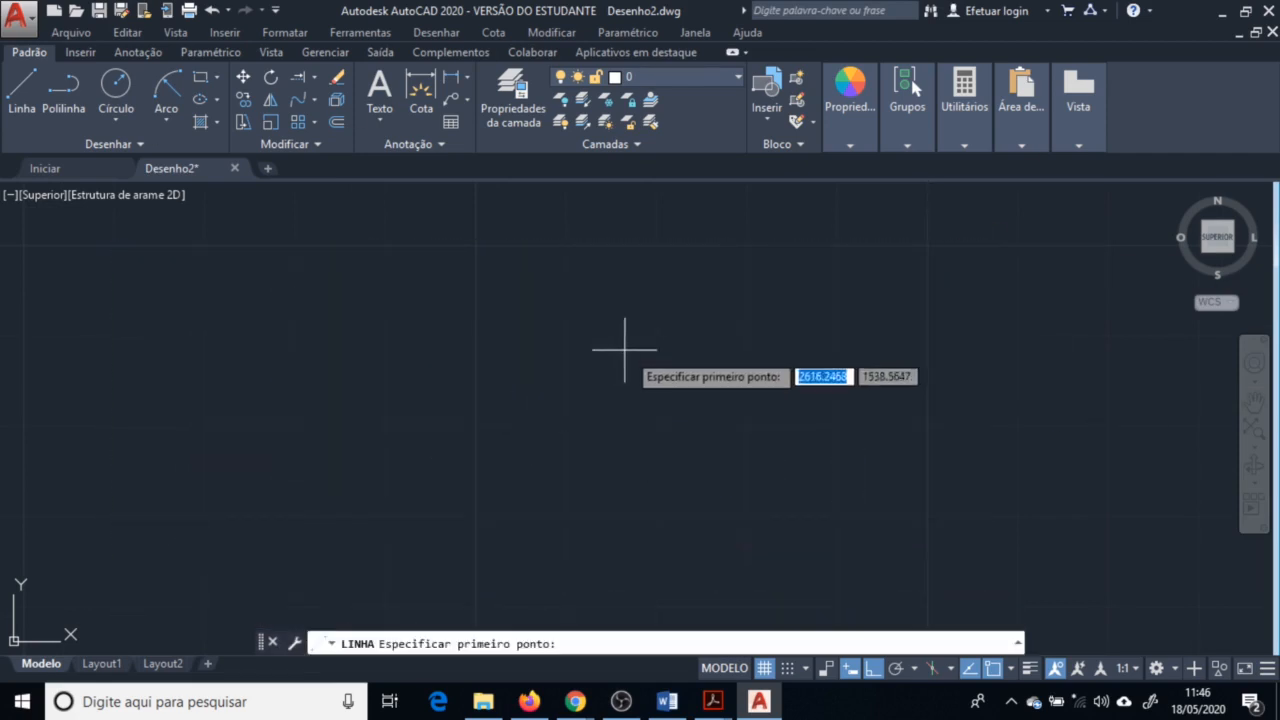
{"action": "left_click", "coordinate": [555, 449]}
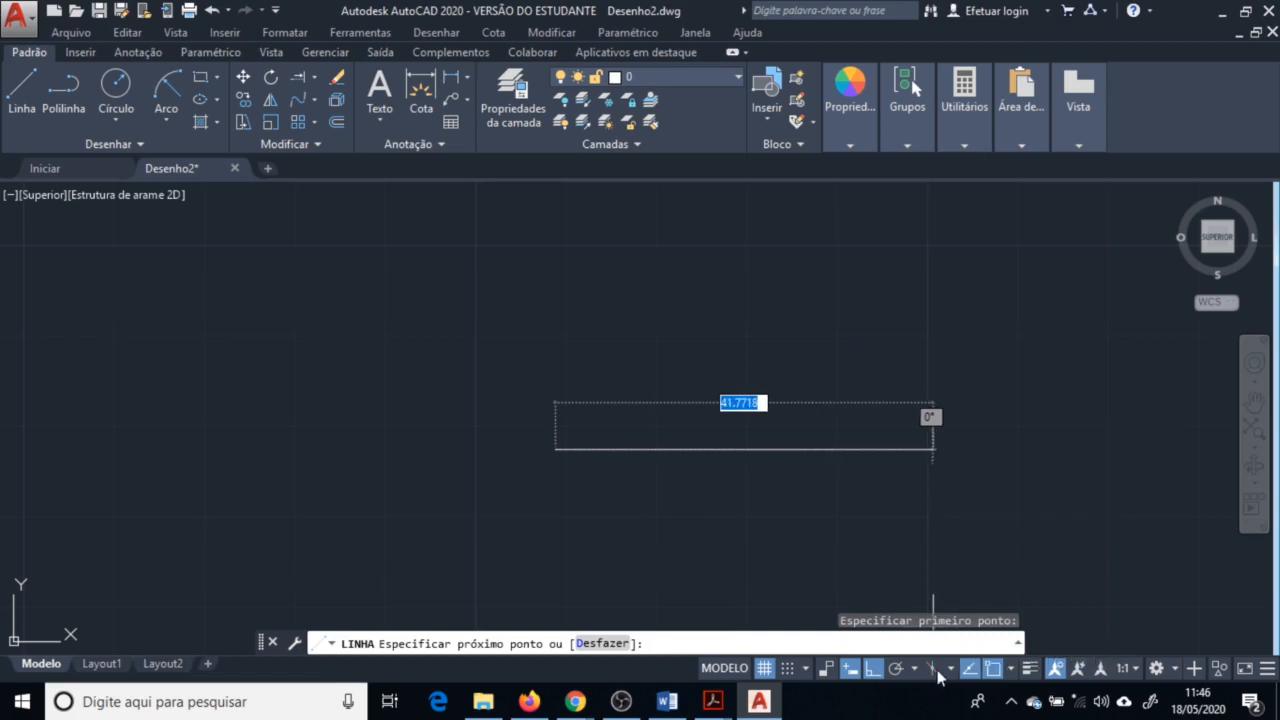
{"action": "left_click", "coordinate": [874, 669]}
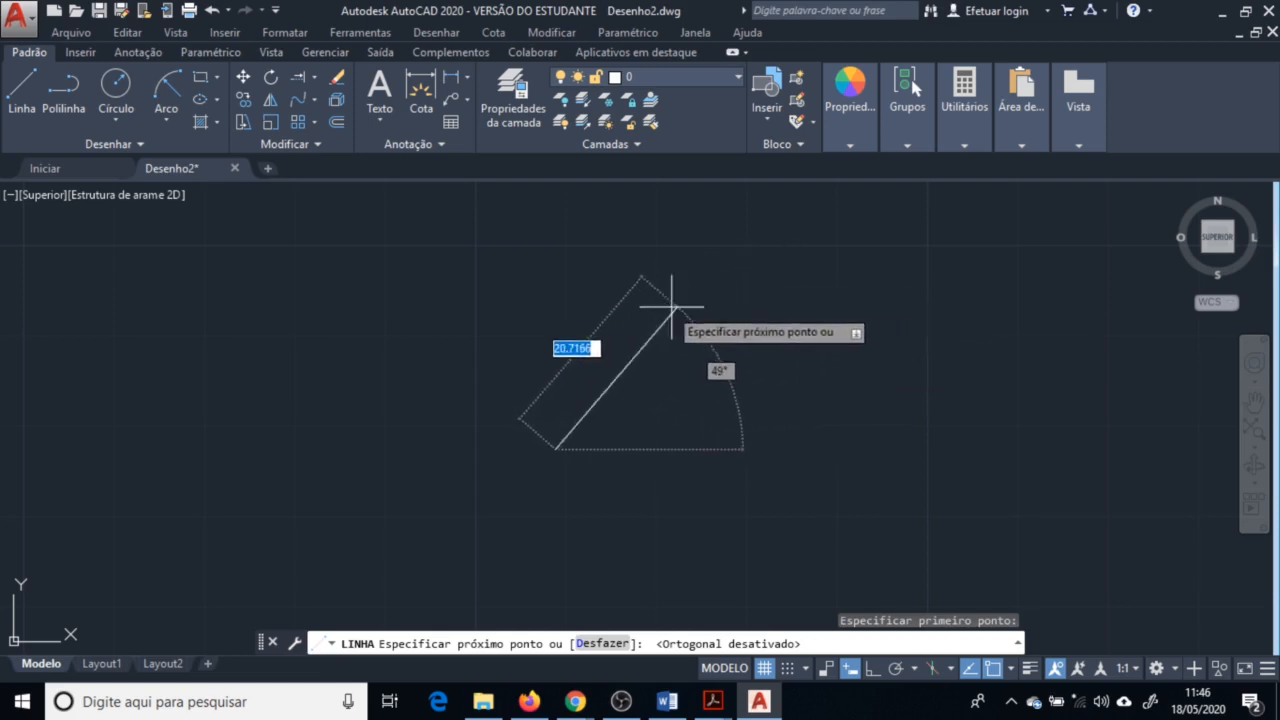
{"action": "left_click", "coordinate": [915, 669]}
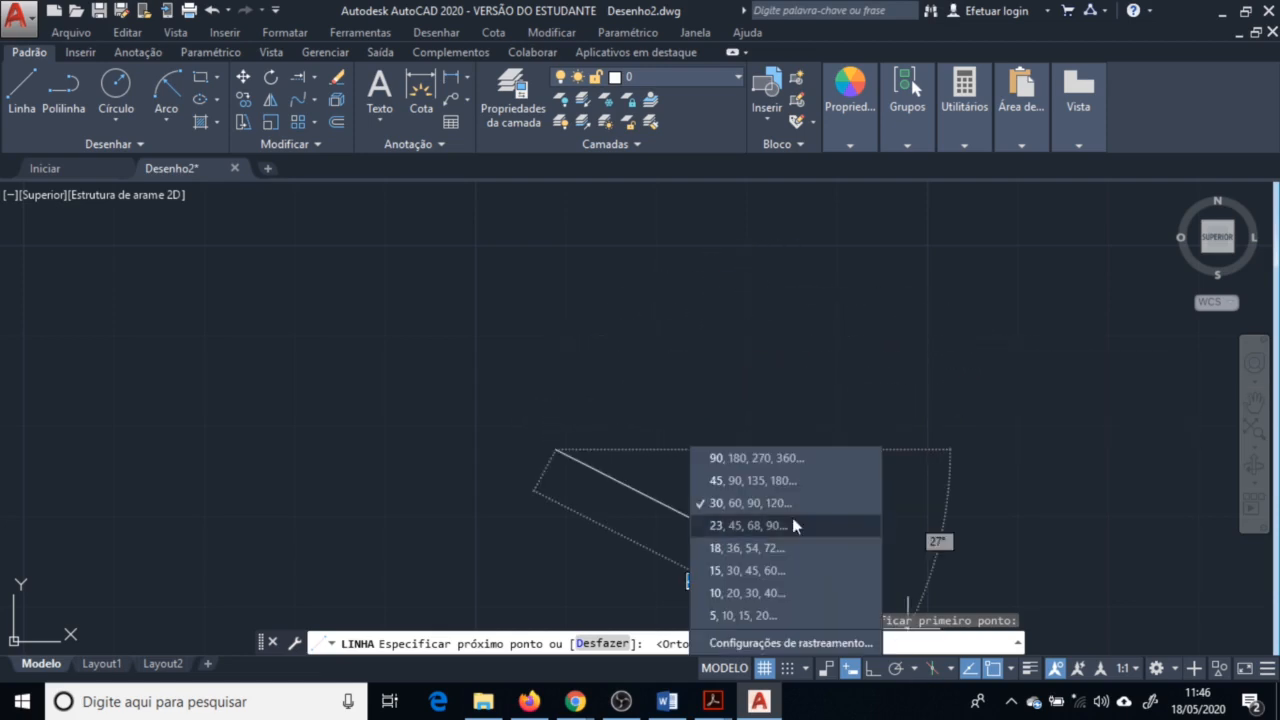
{"action": "left_click", "coordinate": [913, 700]}
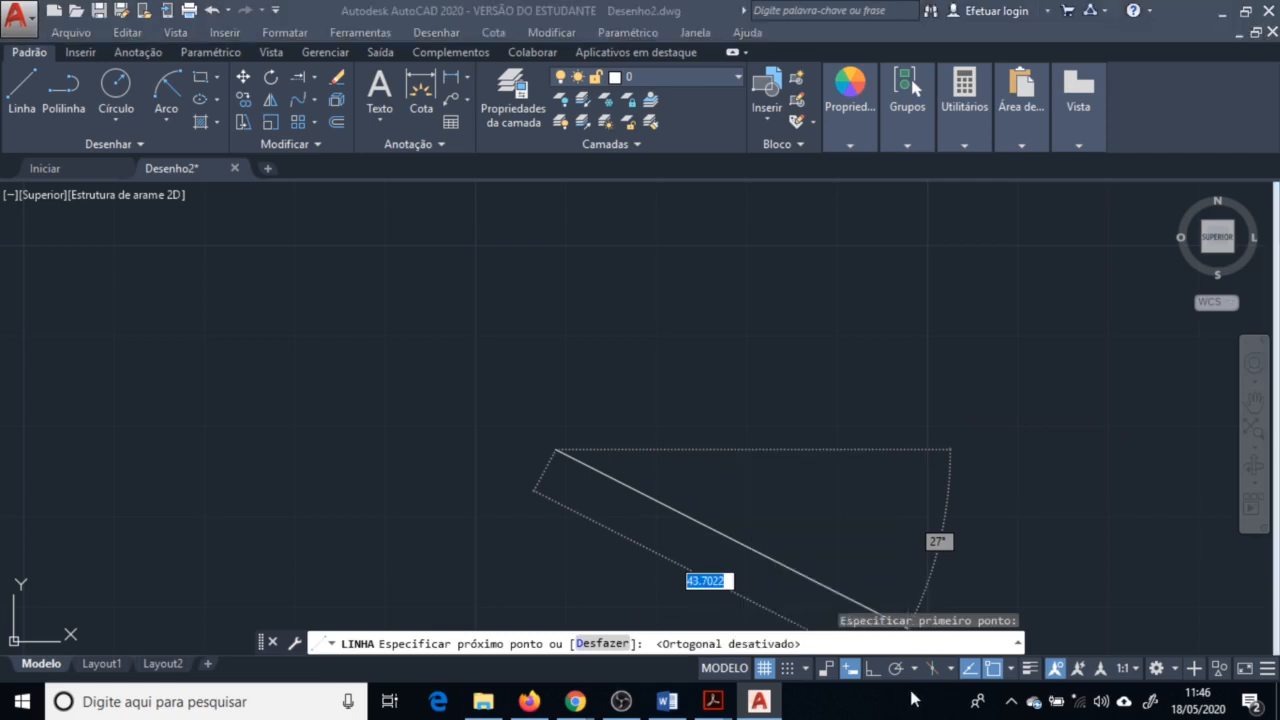
{"action": "left_click", "coordinate": [841, 382]}
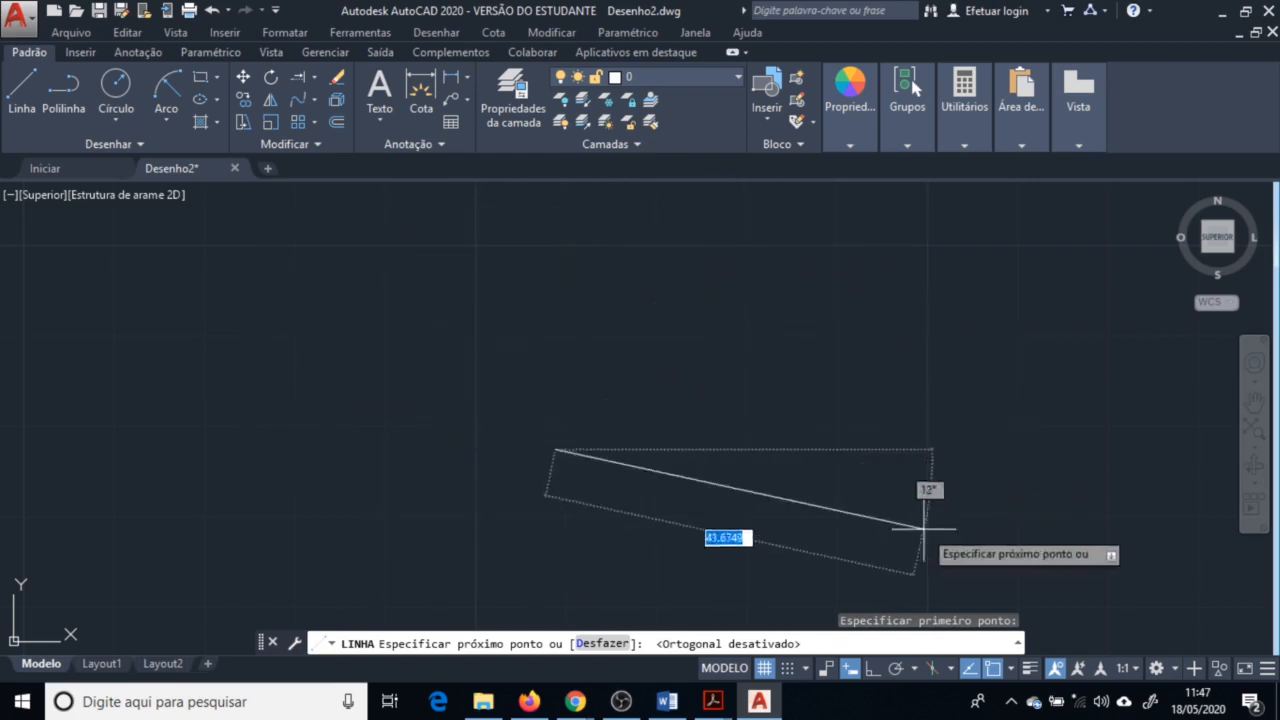
{"action": "left_click", "coordinate": [896, 668]}
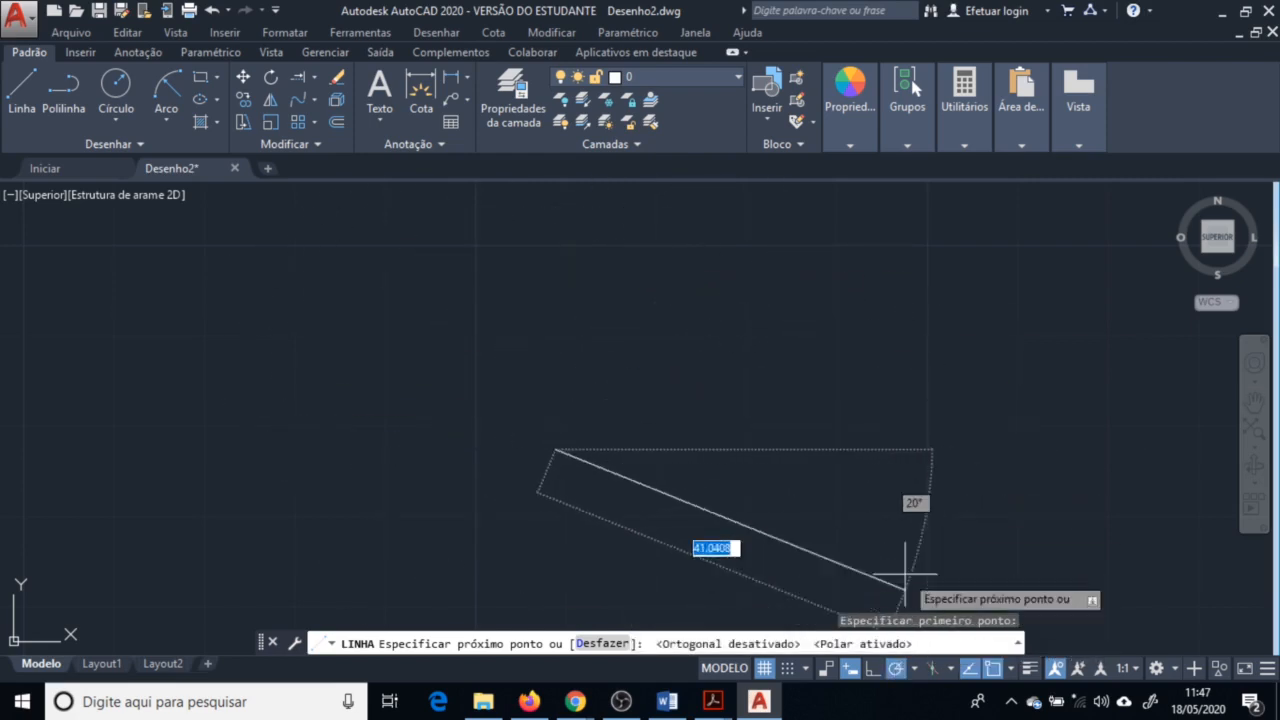
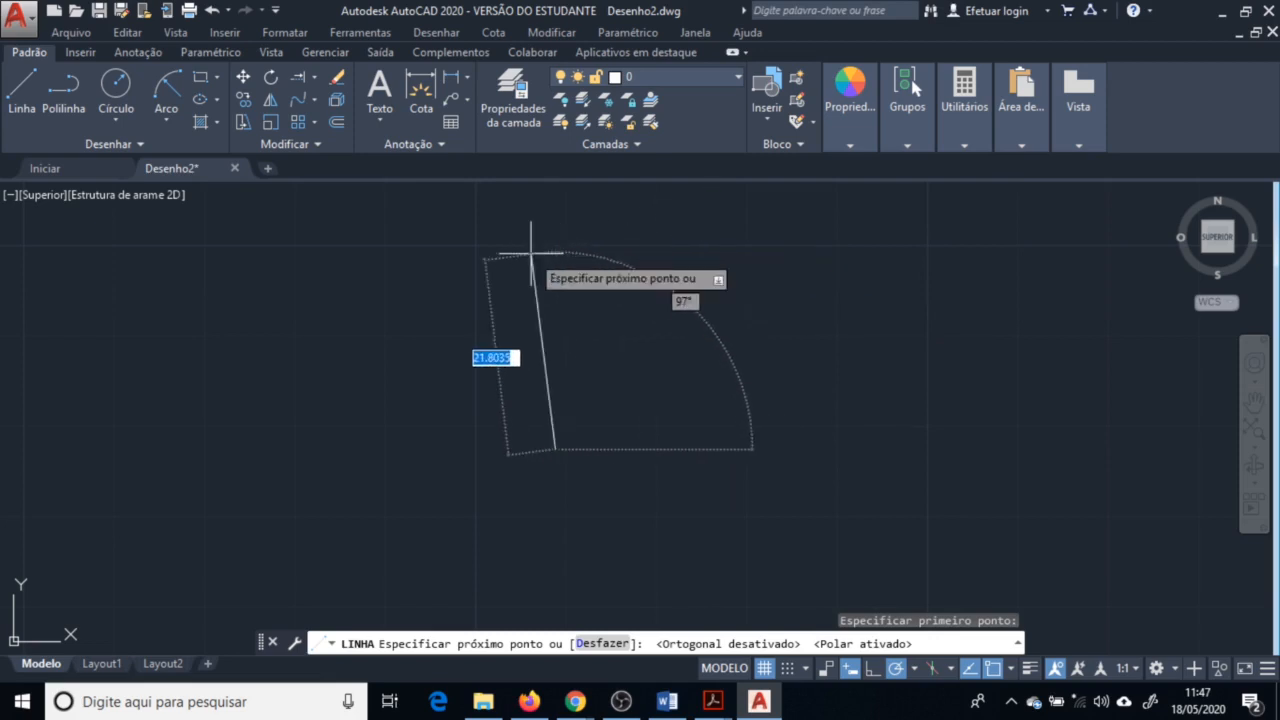
Set the polar angle increment to 10° and continue the line with relative segments @5,10 and @5,-10, then end it
{"action": "left_click", "coordinate": [913, 670]}
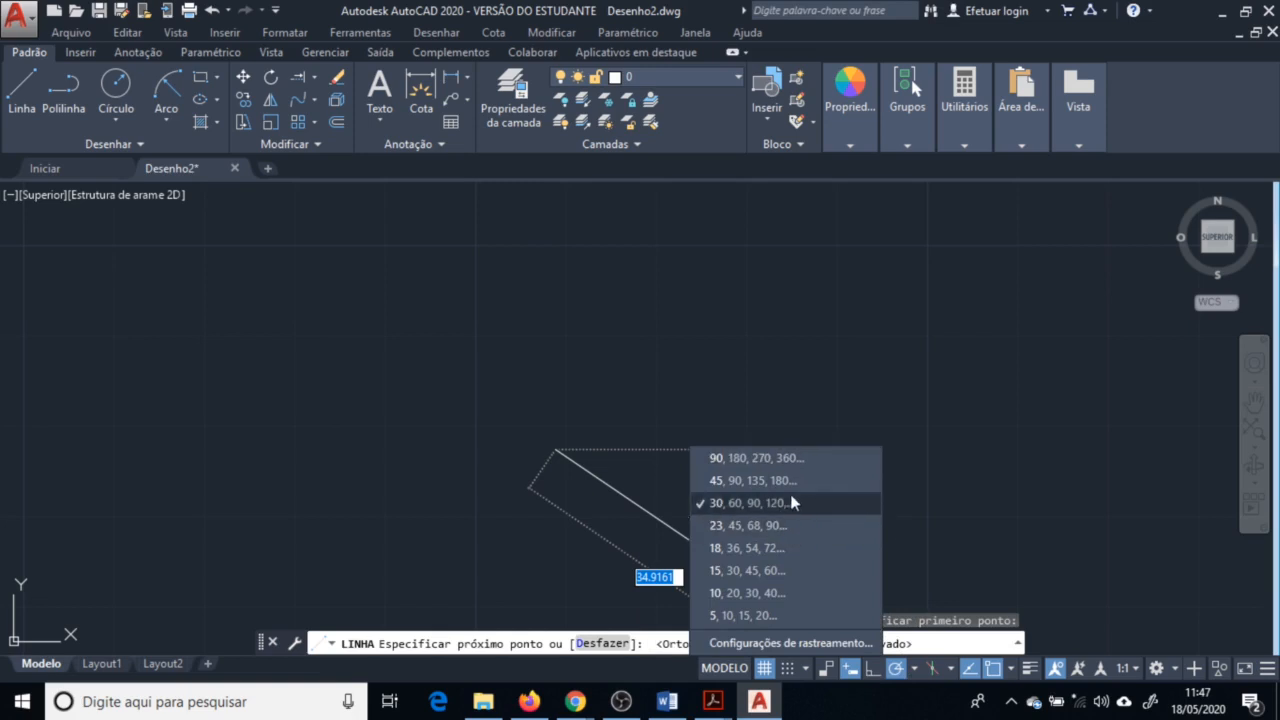
{"action": "left_click", "coordinate": [838, 593]}
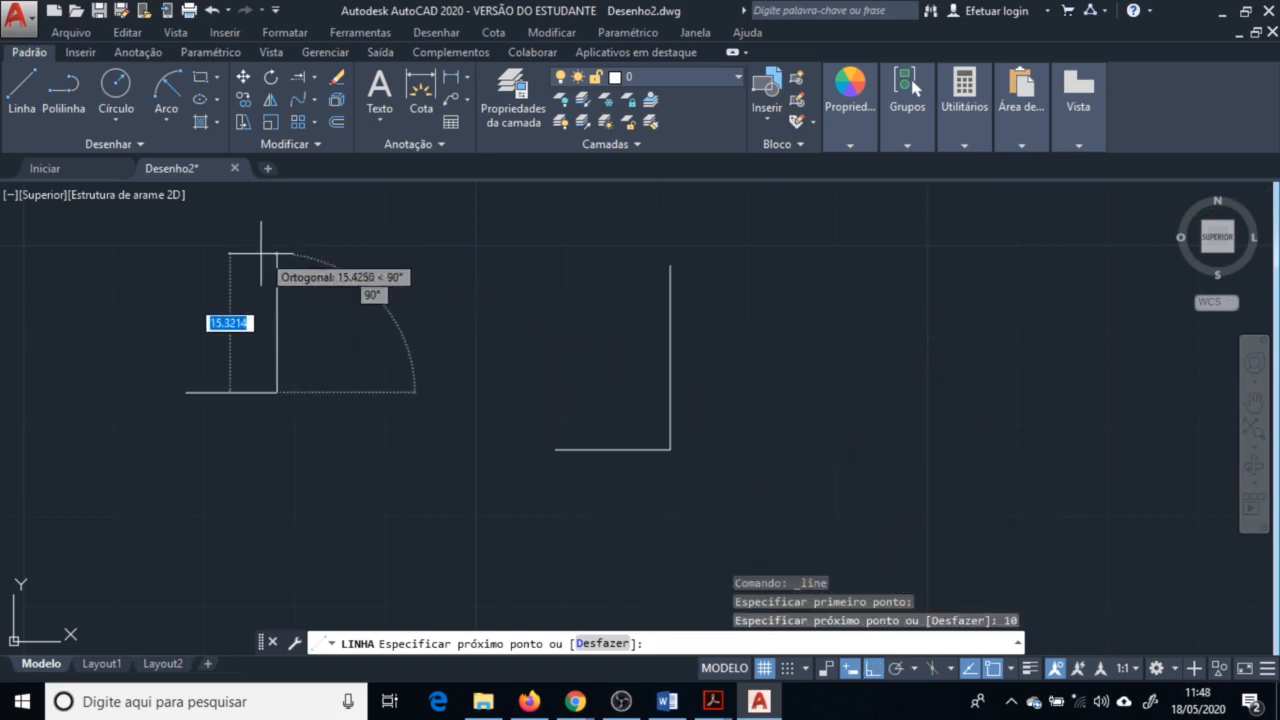
{"action": "type", "text": "5"}
{"action": "key", "text": "Tab"}
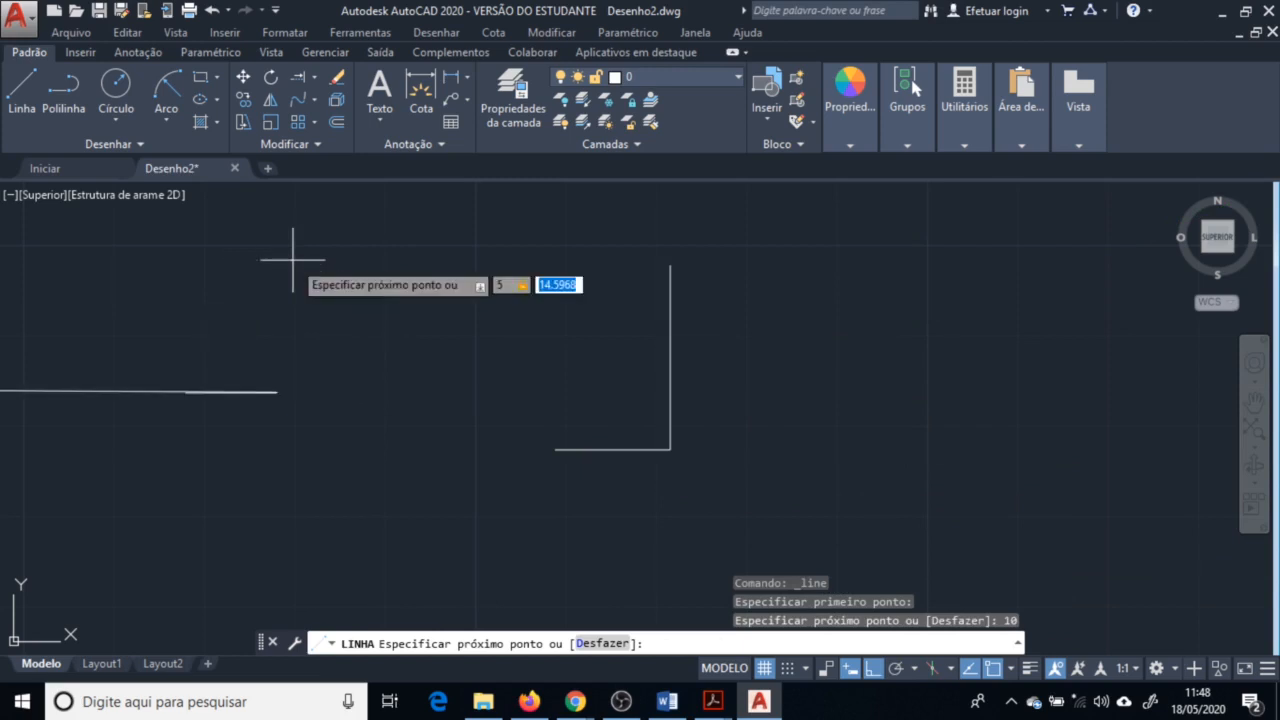
{"action": "type", "text": "10"}
{"action": "key", "text": "Return"}
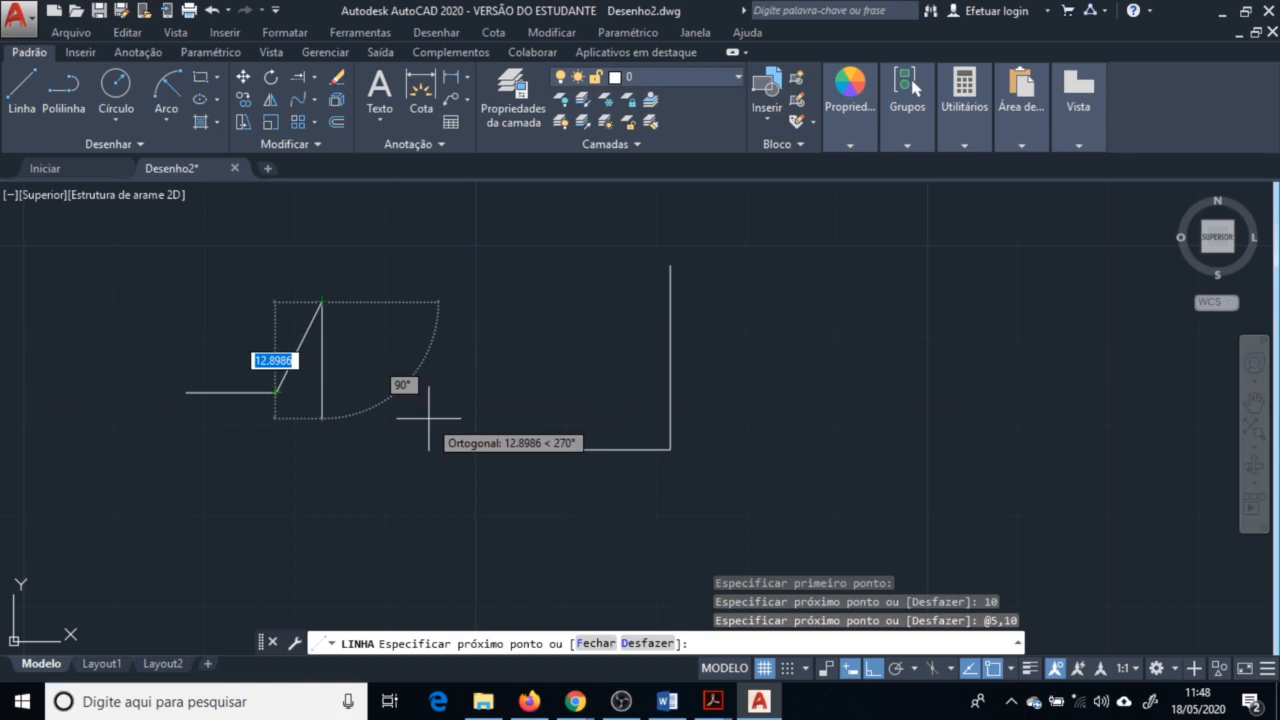
{"action": "type", "text": "<"}
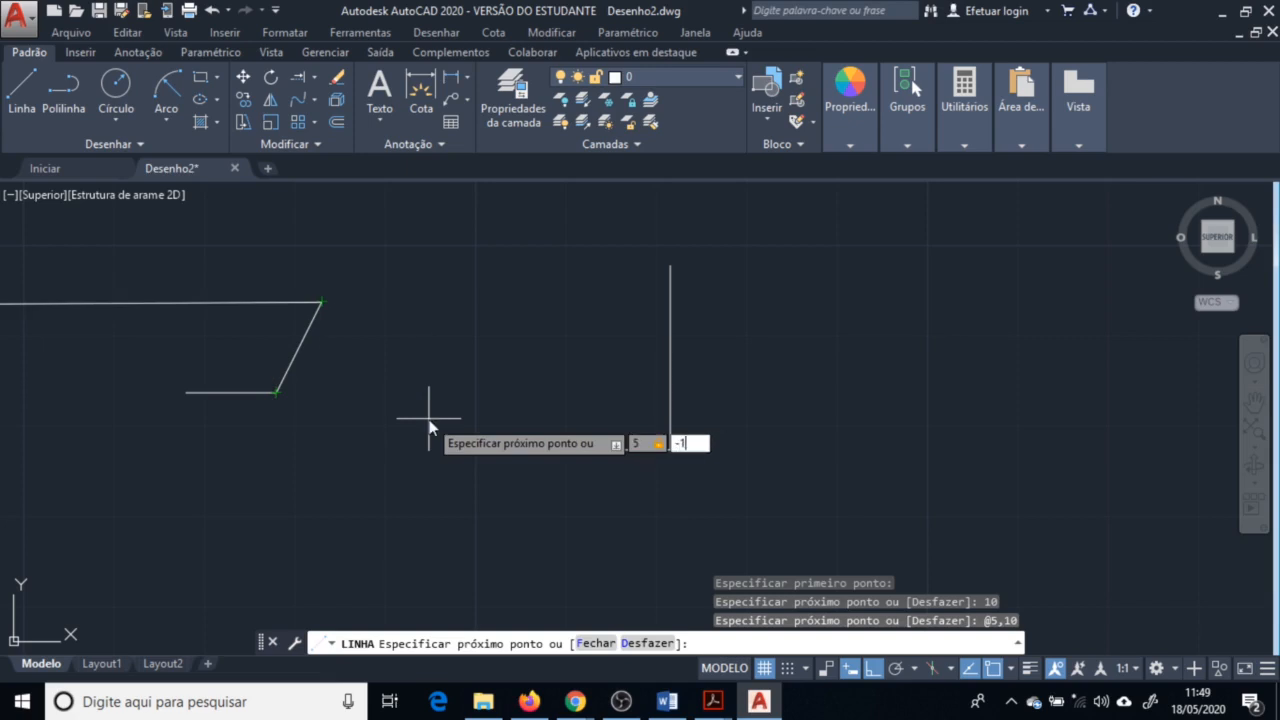
{"action": "key", "text": "Return"}
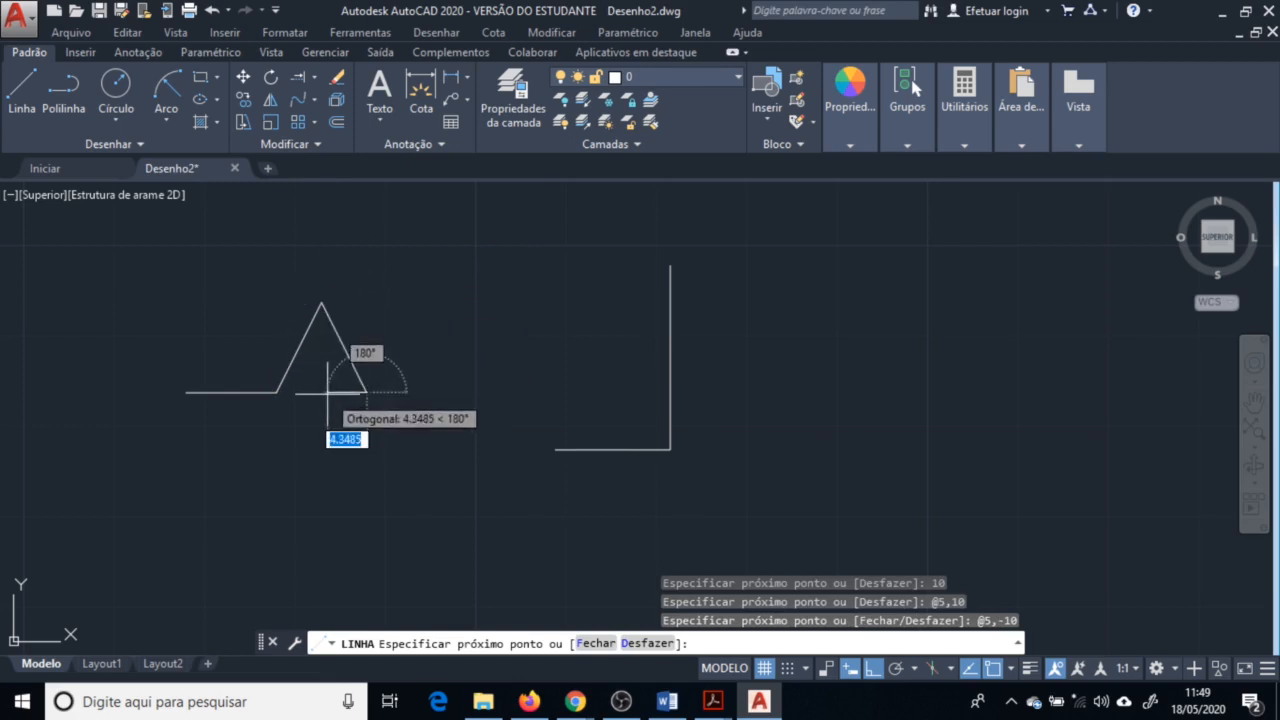
{"action": "key", "text": "Return"}
{"action": "key", "text": "Return"}
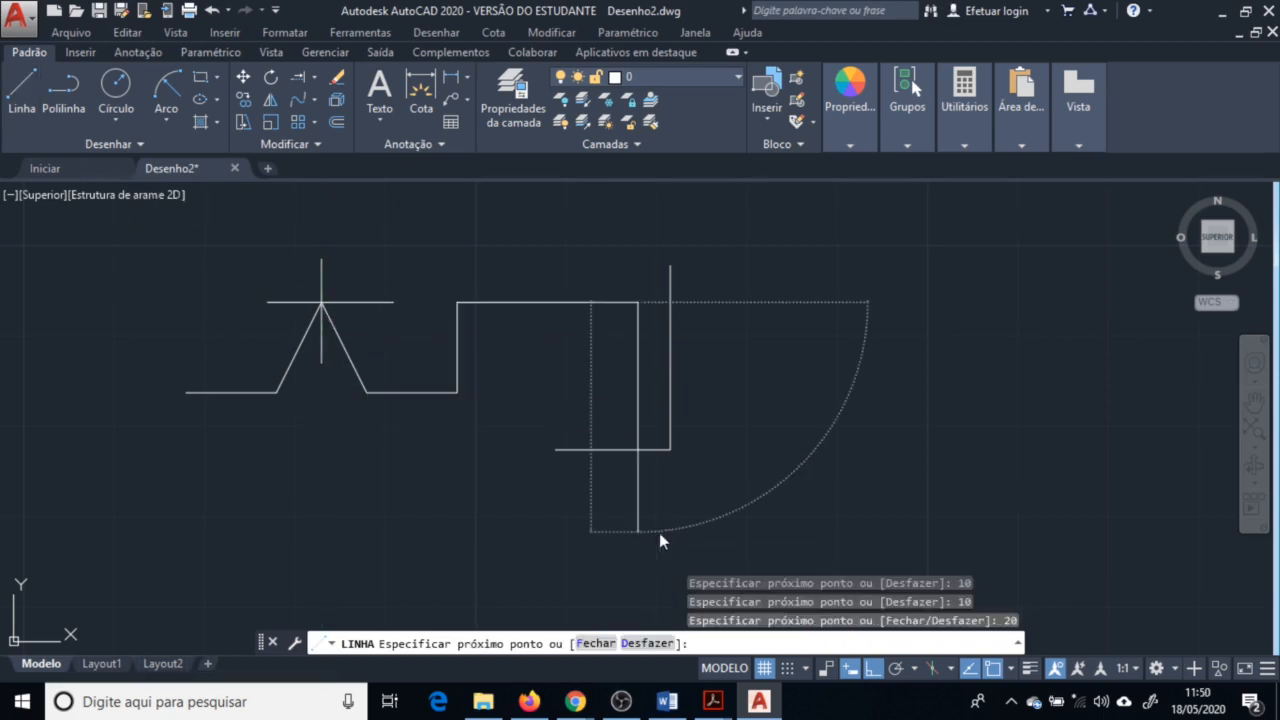
Draw a stepped line continuing from the last point with orthogonal segments of 10, 20 and 10 units, using -10 to reverse direction
{"action": "type", "text": "10"}
{"action": "key", "text": "Return"}
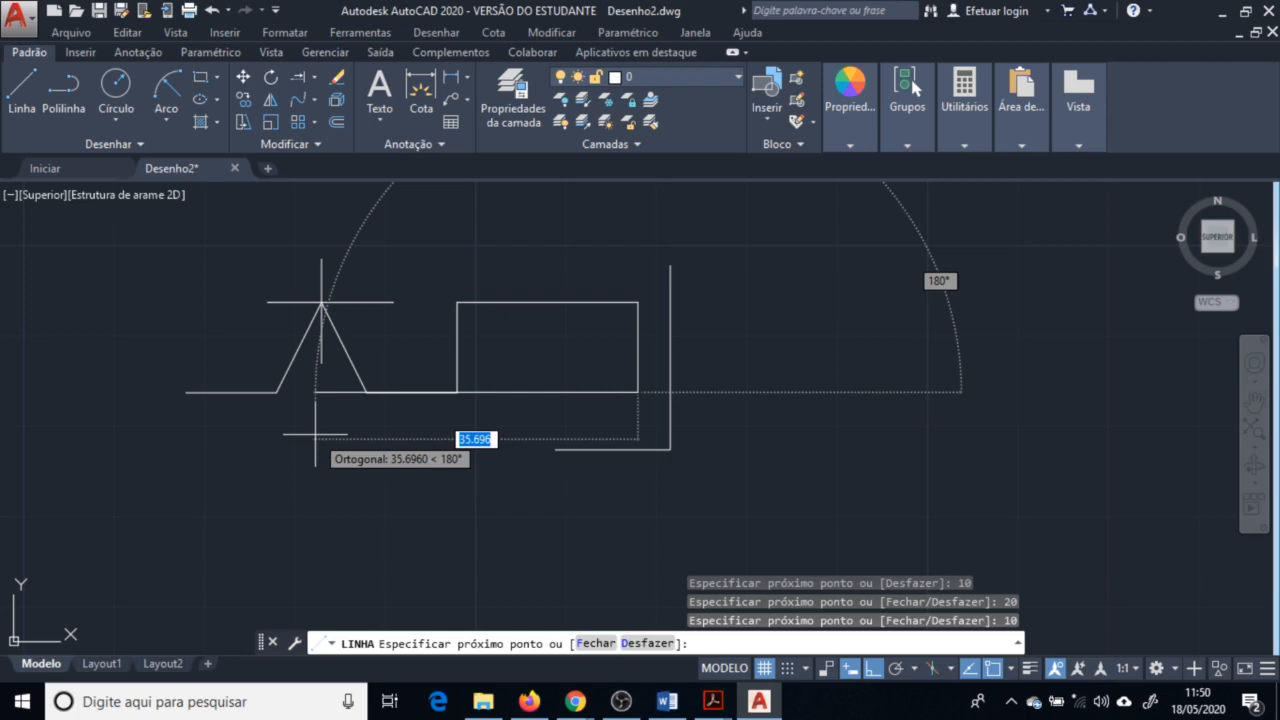
{"action": "type", "text": "-"}
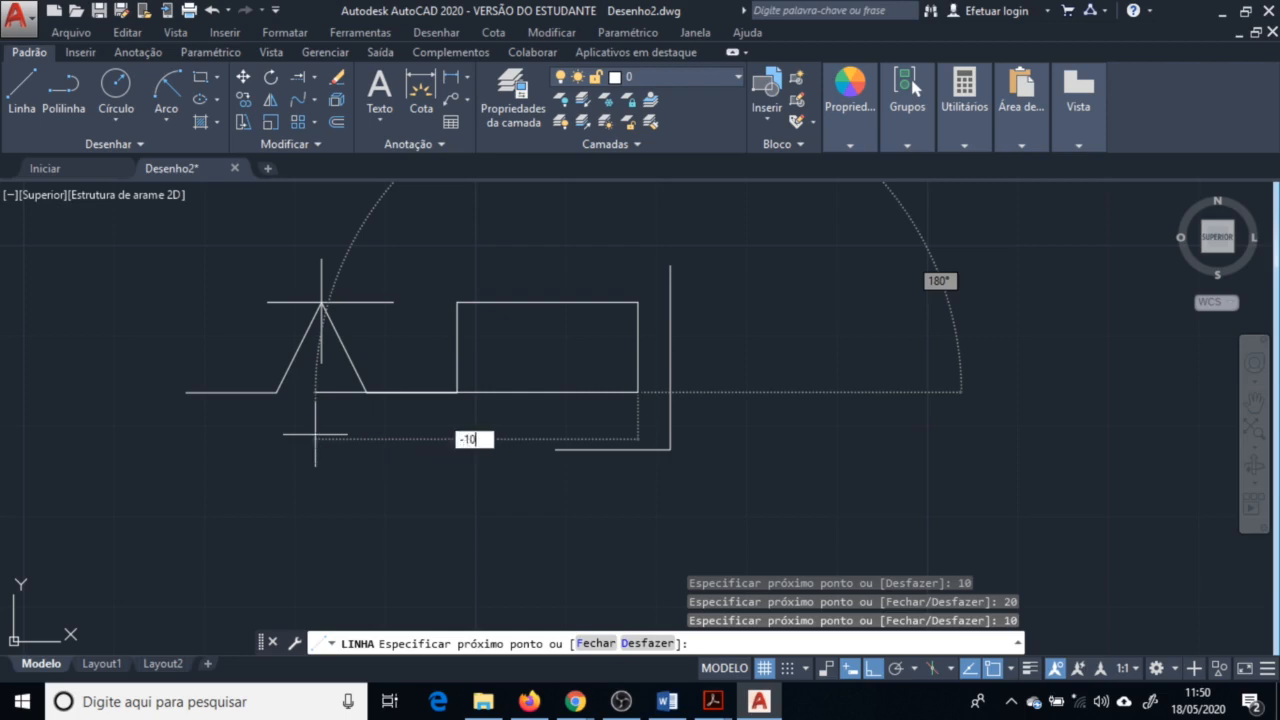
{"action": "type", "text": "10"}
{"action": "key", "text": "Return"}
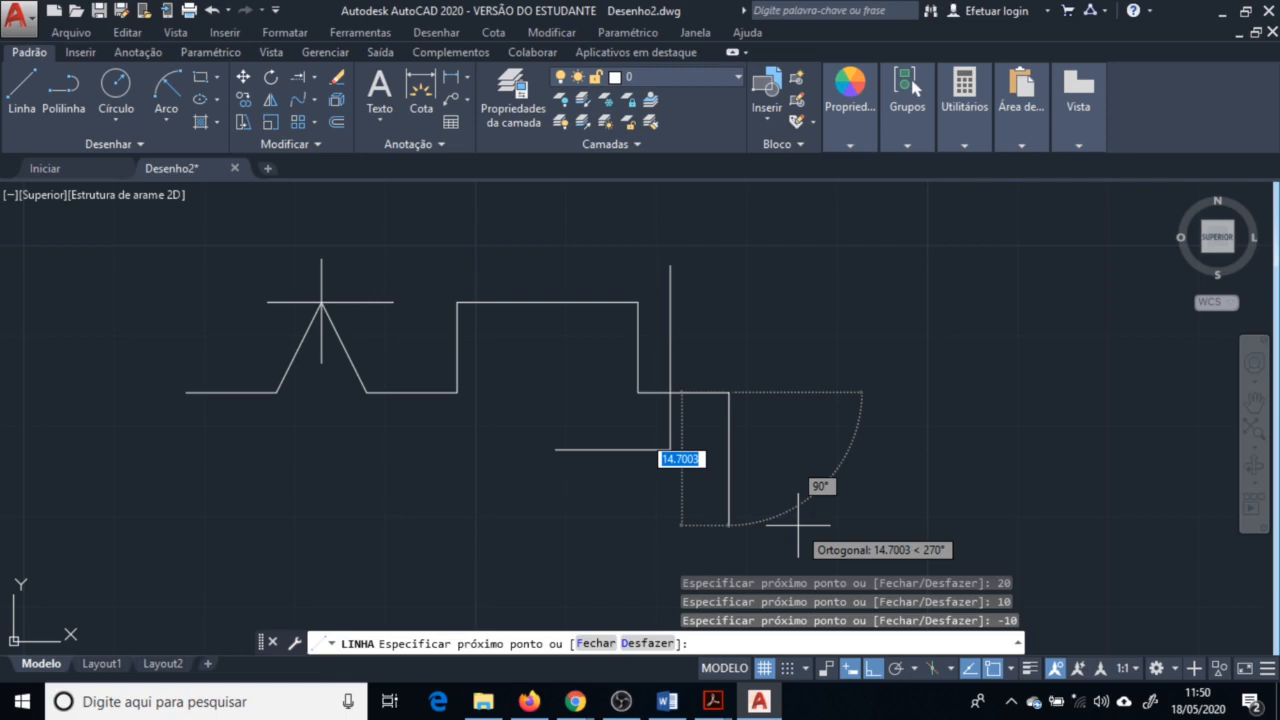
{"action": "type", "text": "10"}
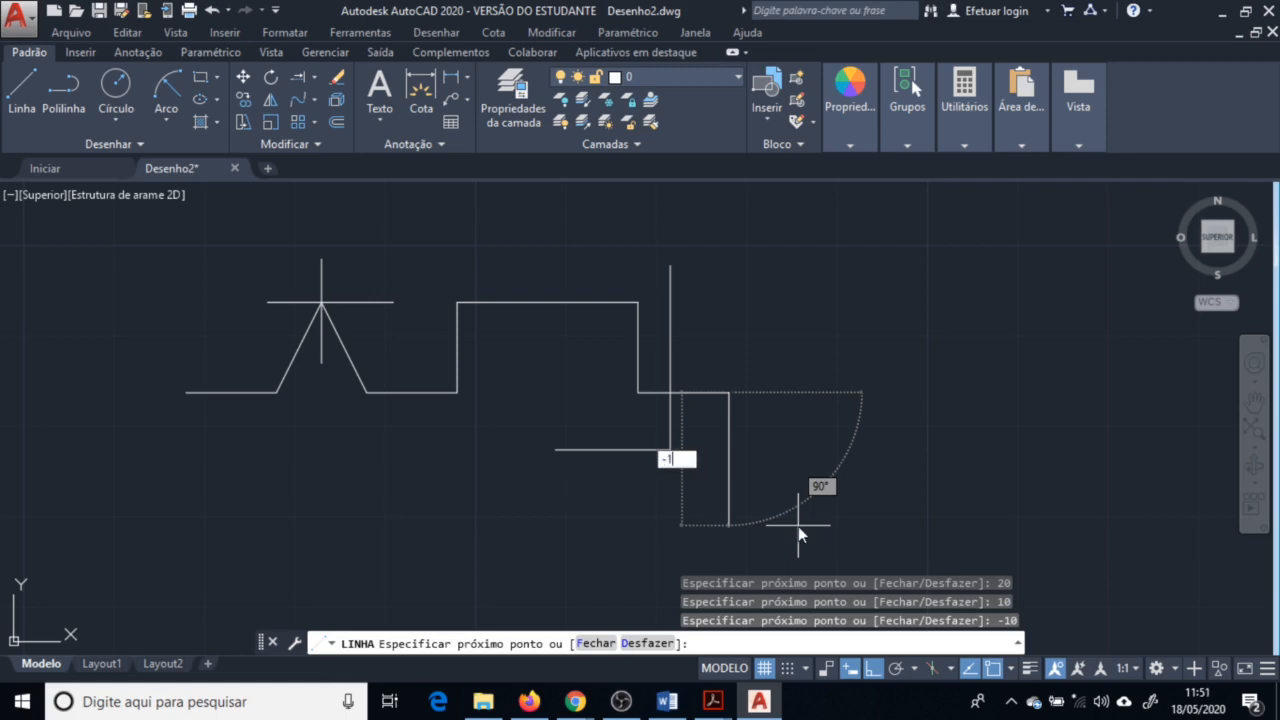
{"action": "key", "text": "Return"}
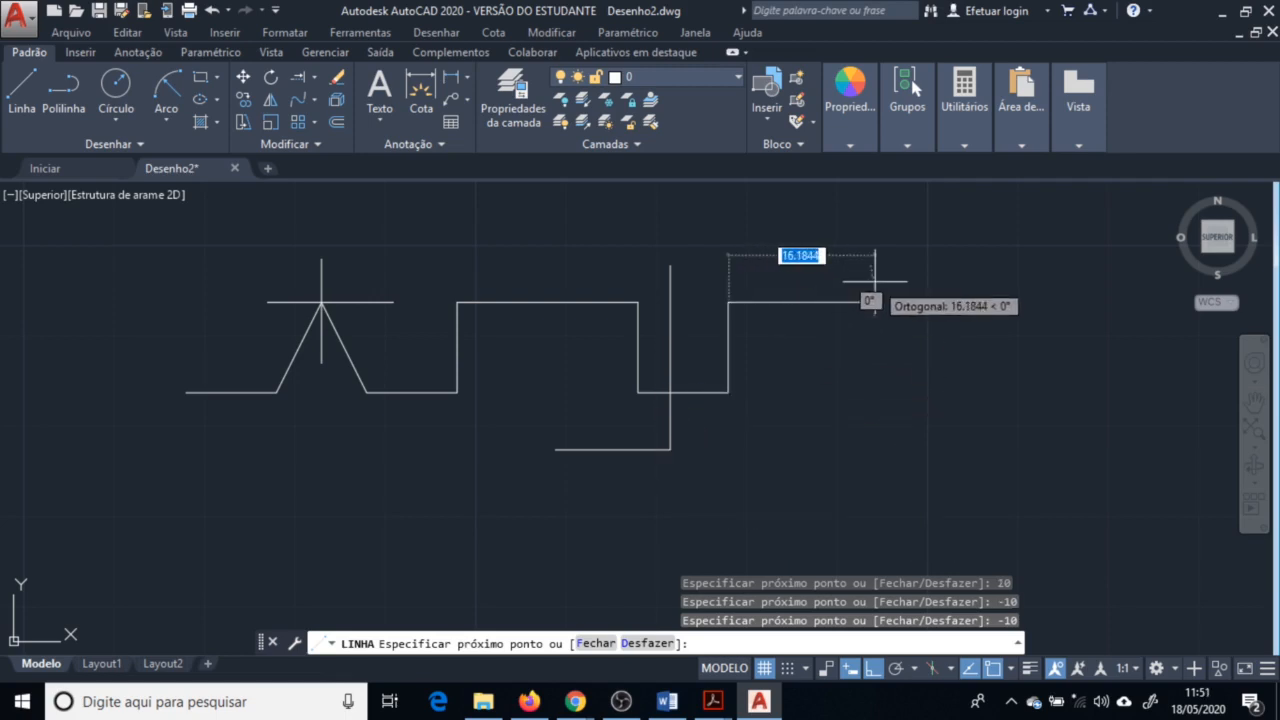
{"action": "key", "text": "Return"}
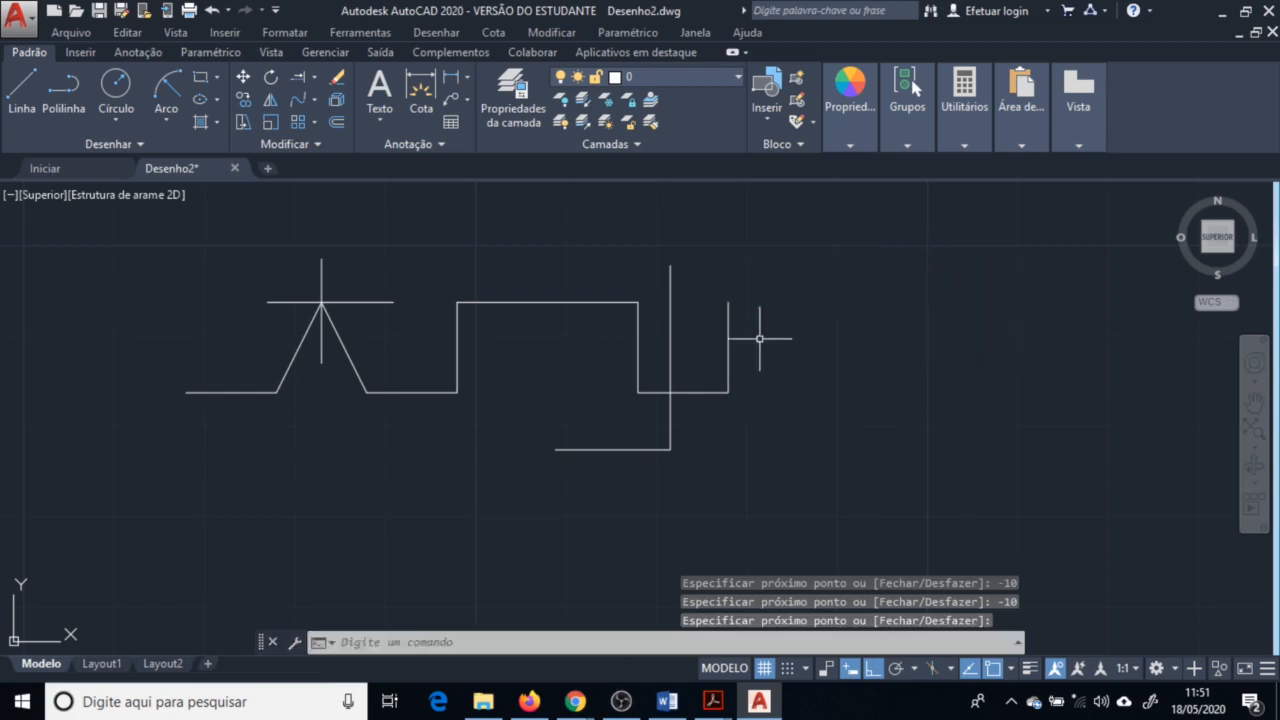
Start a new line, set the polar increment to 30°, and draw a 10-unit segment along the 30° tracking direction
{"action": "key", "text": "Return"}
{"action": "left_click", "coordinate": [860, 466]}
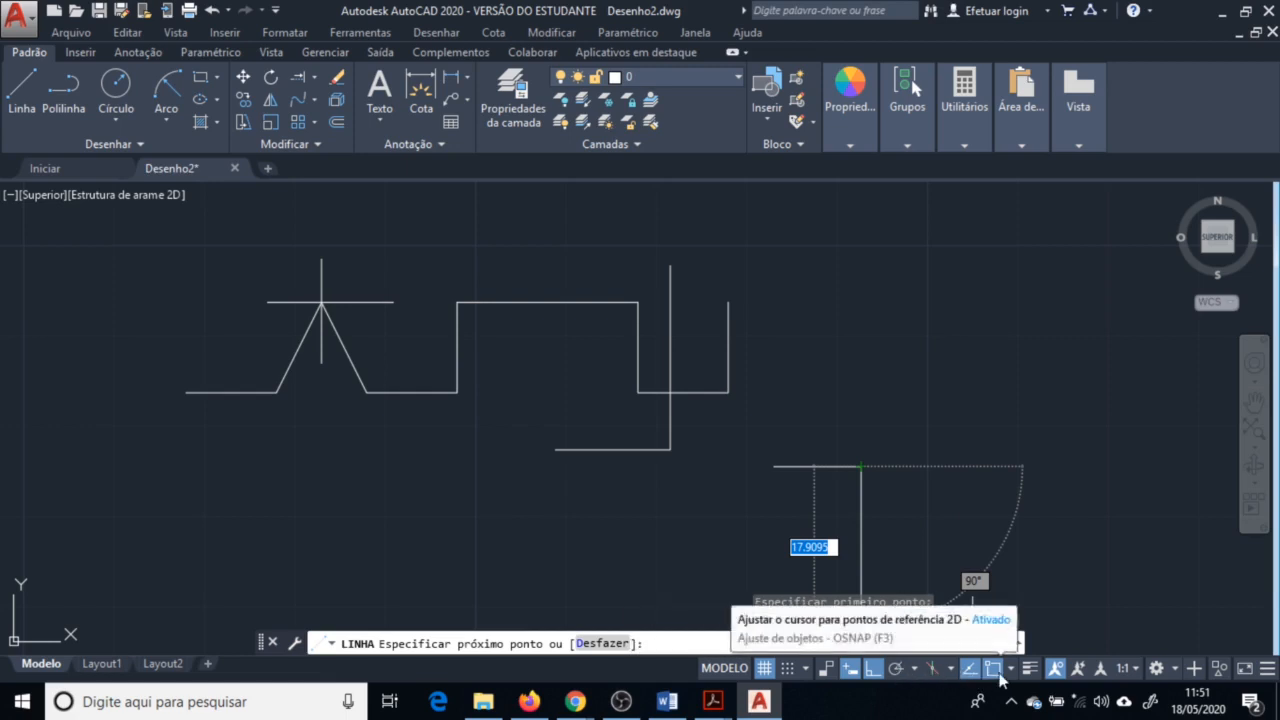
{"action": "left_click", "coordinate": [912, 670]}
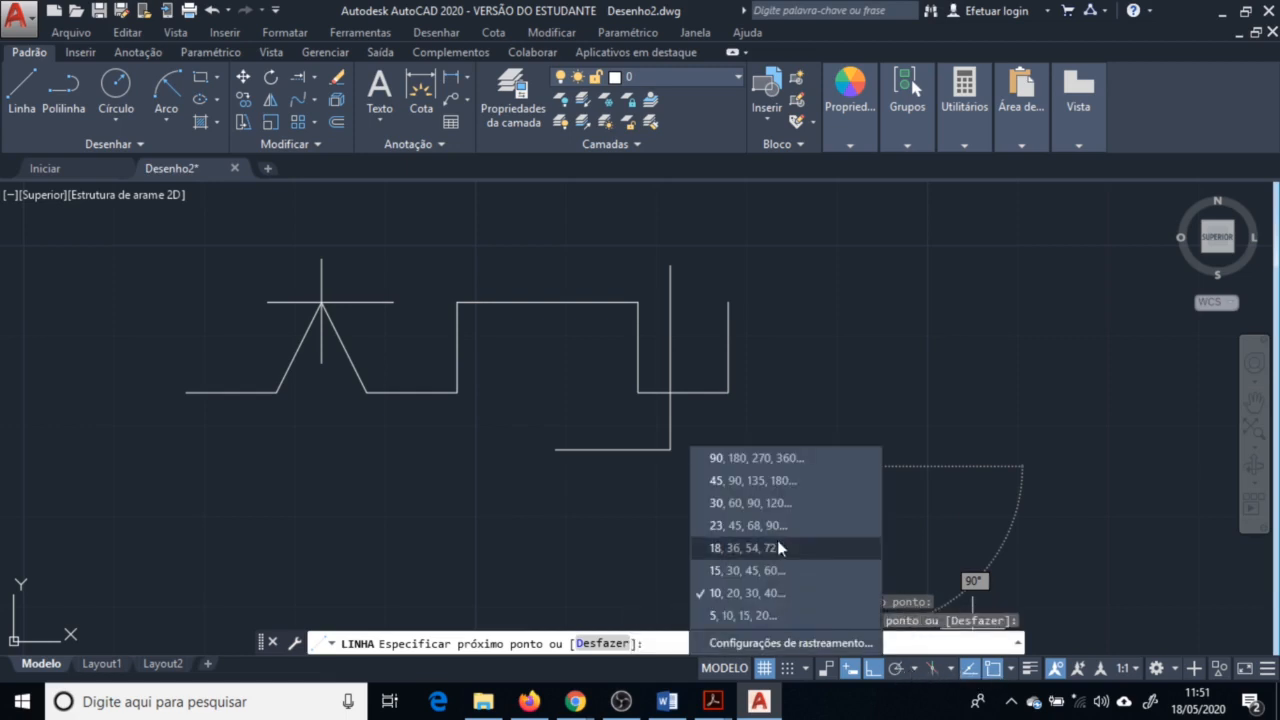
{"action": "left_click", "coordinate": [762, 503]}
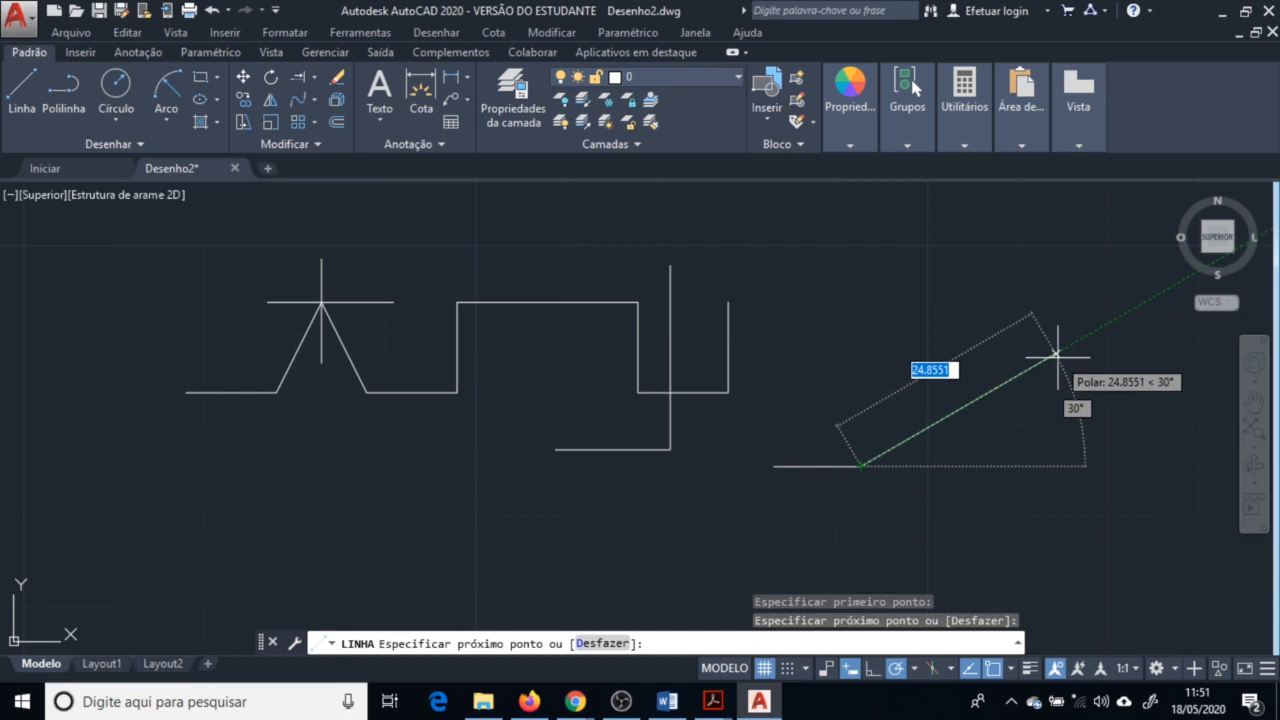
{"action": "type", "text": "10"}
{"action": "key", "text": "Return"}
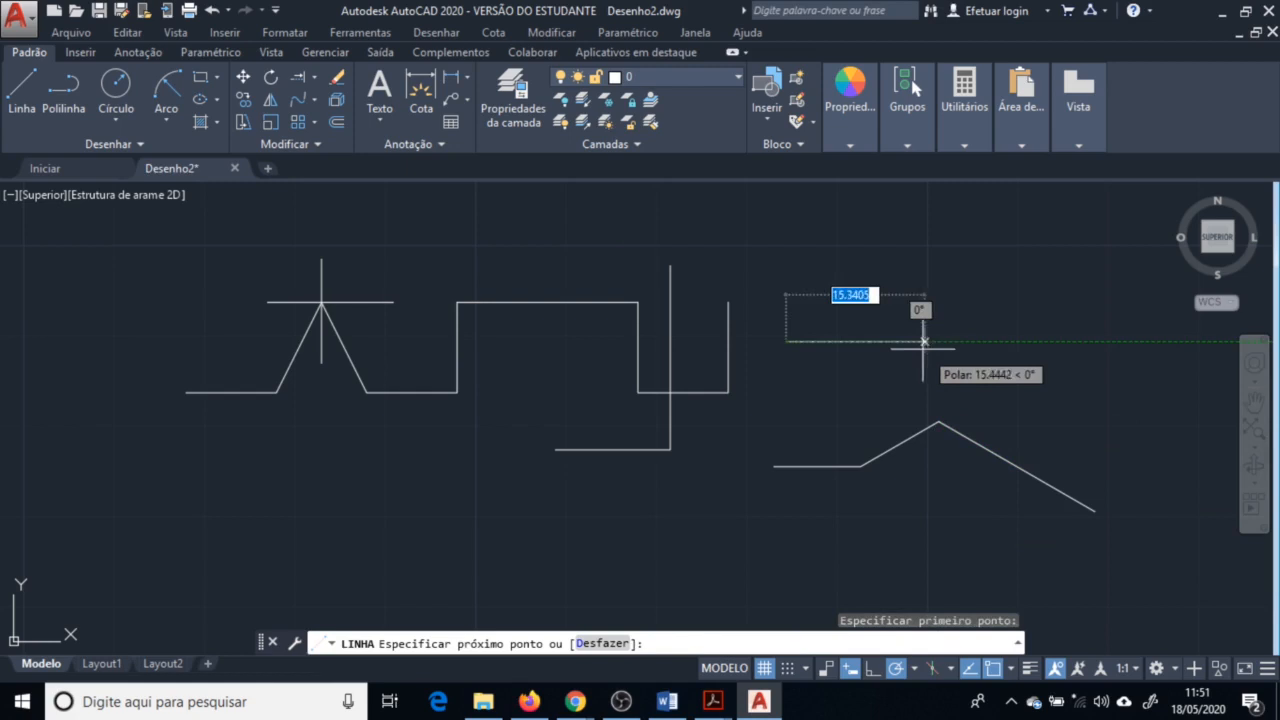
{"action": "left_click", "coordinate": [908, 342]}
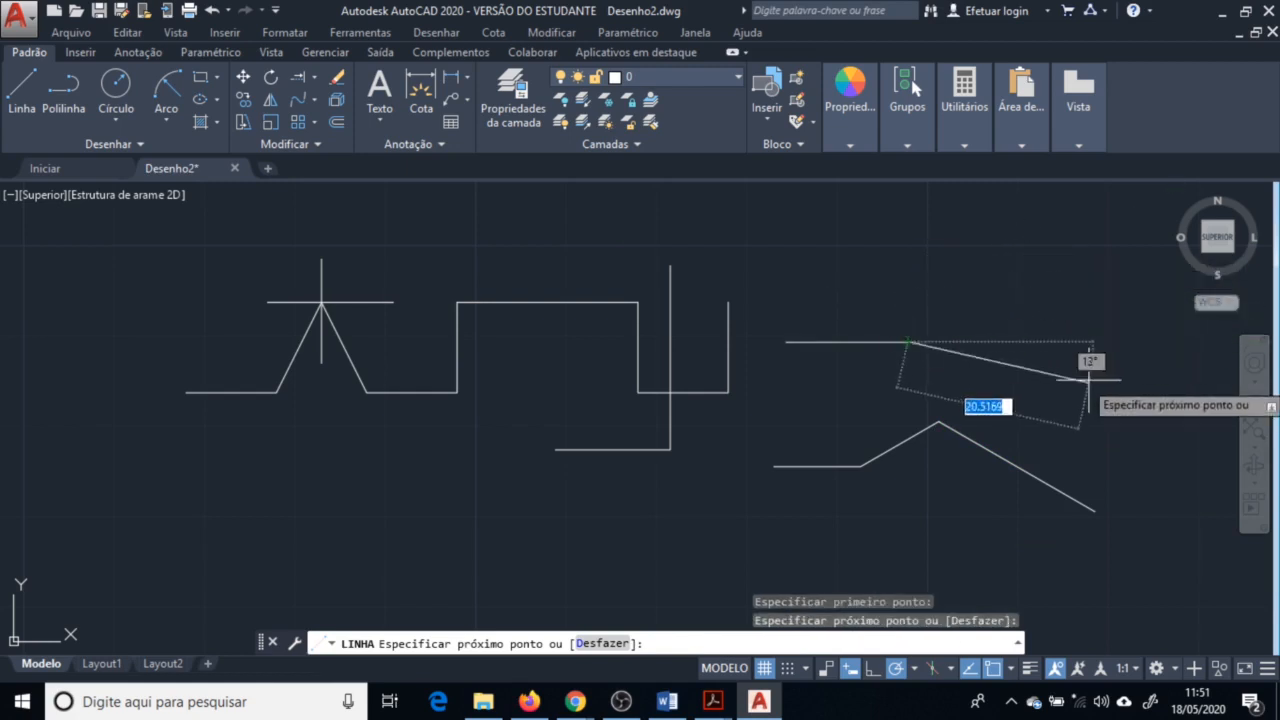
{"action": "left_click", "coordinate": [896, 669]}
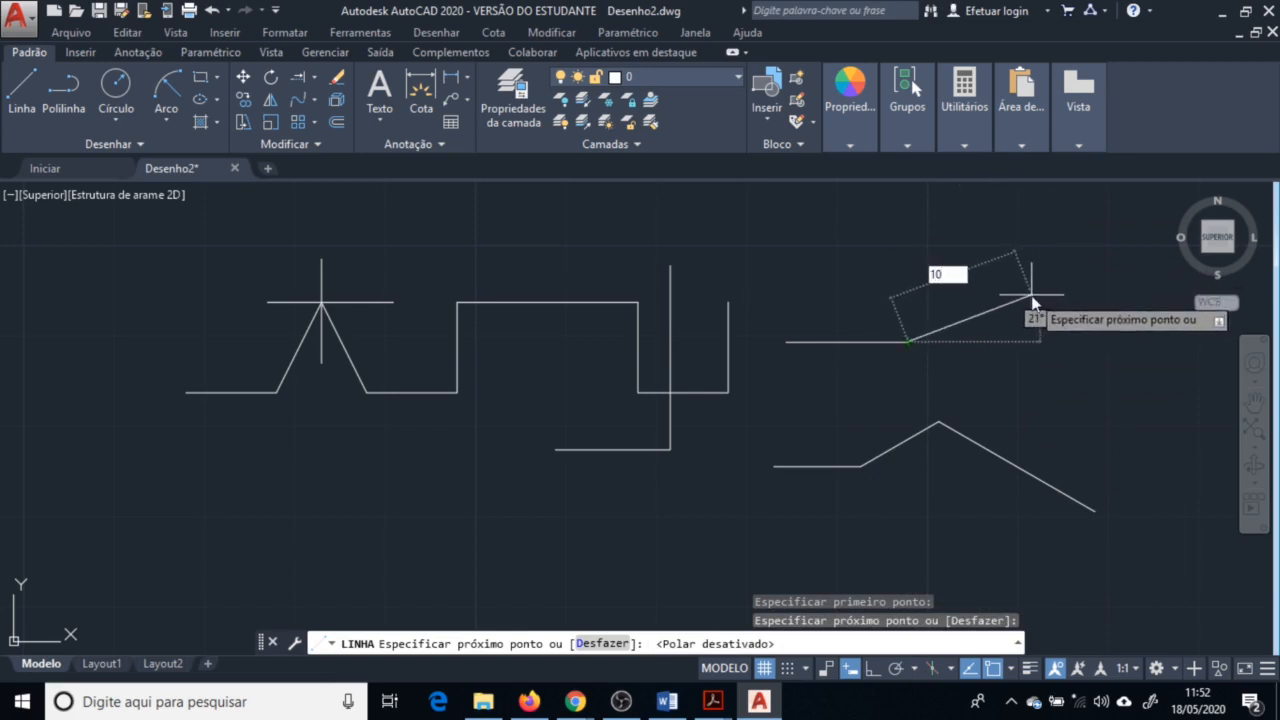
{"action": "key", "text": "Tab"}
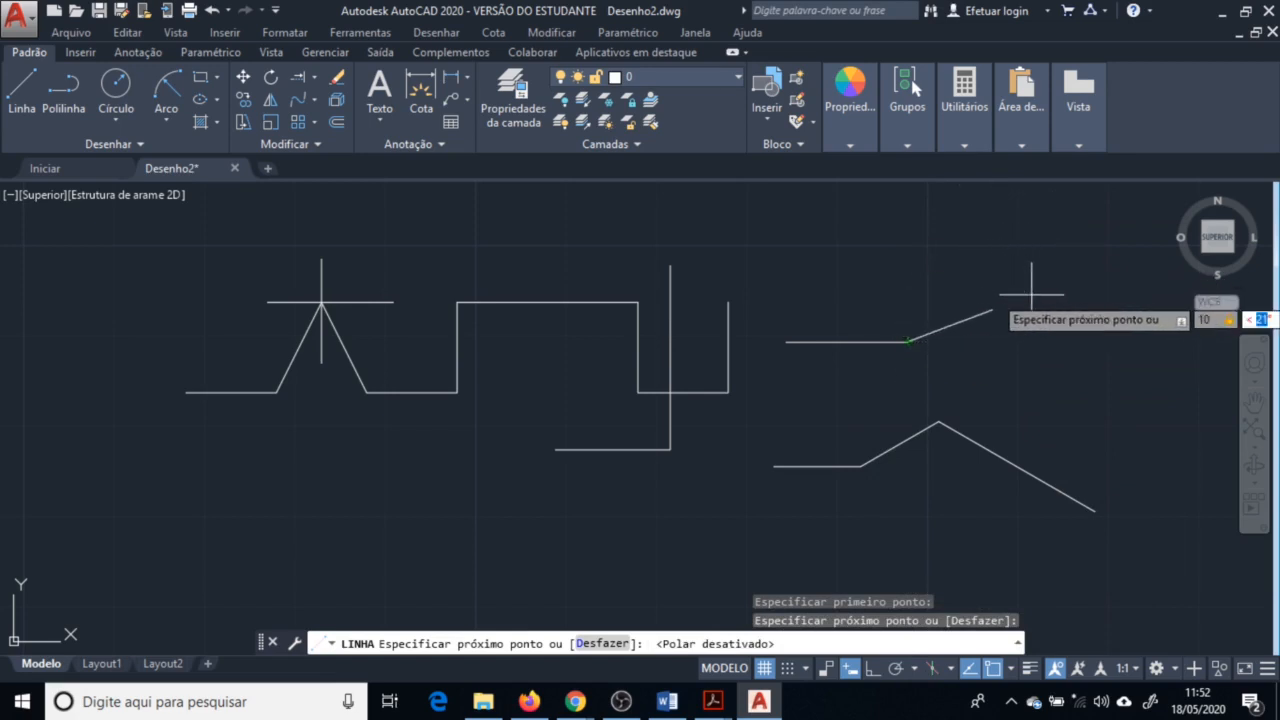
{"action": "key", "text": "Return"}
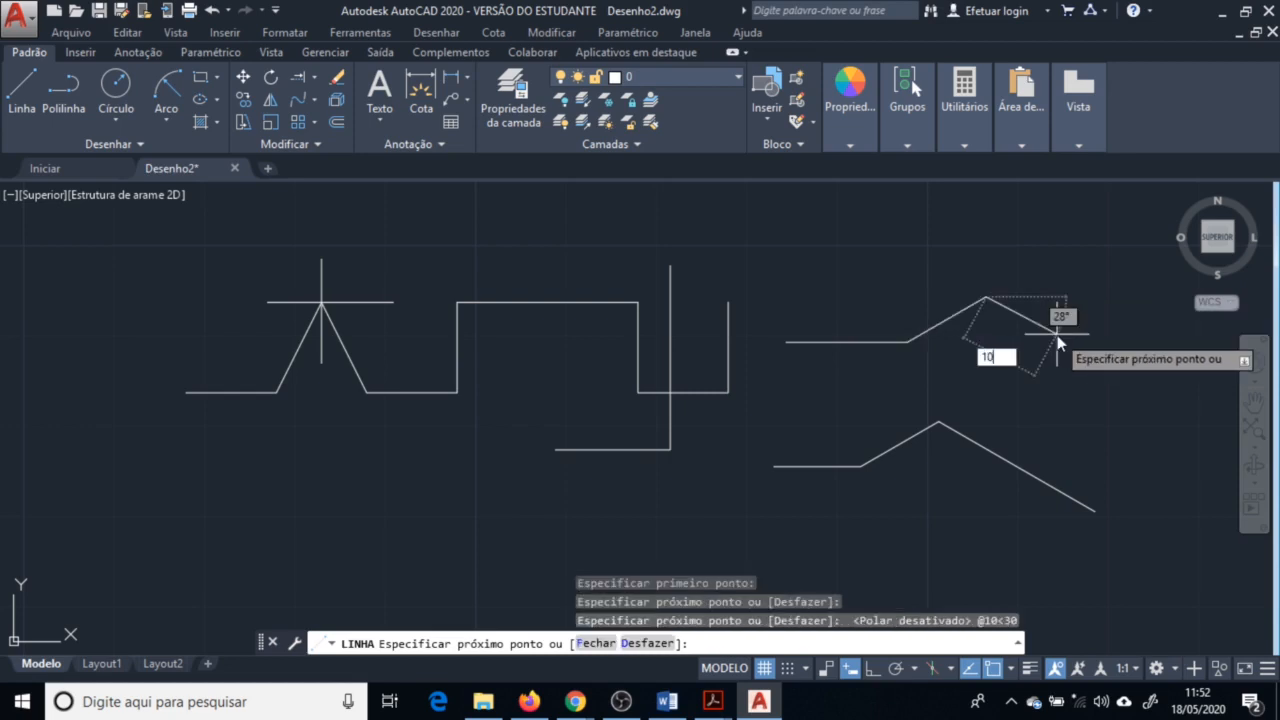
{"action": "key", "text": "Tab"}
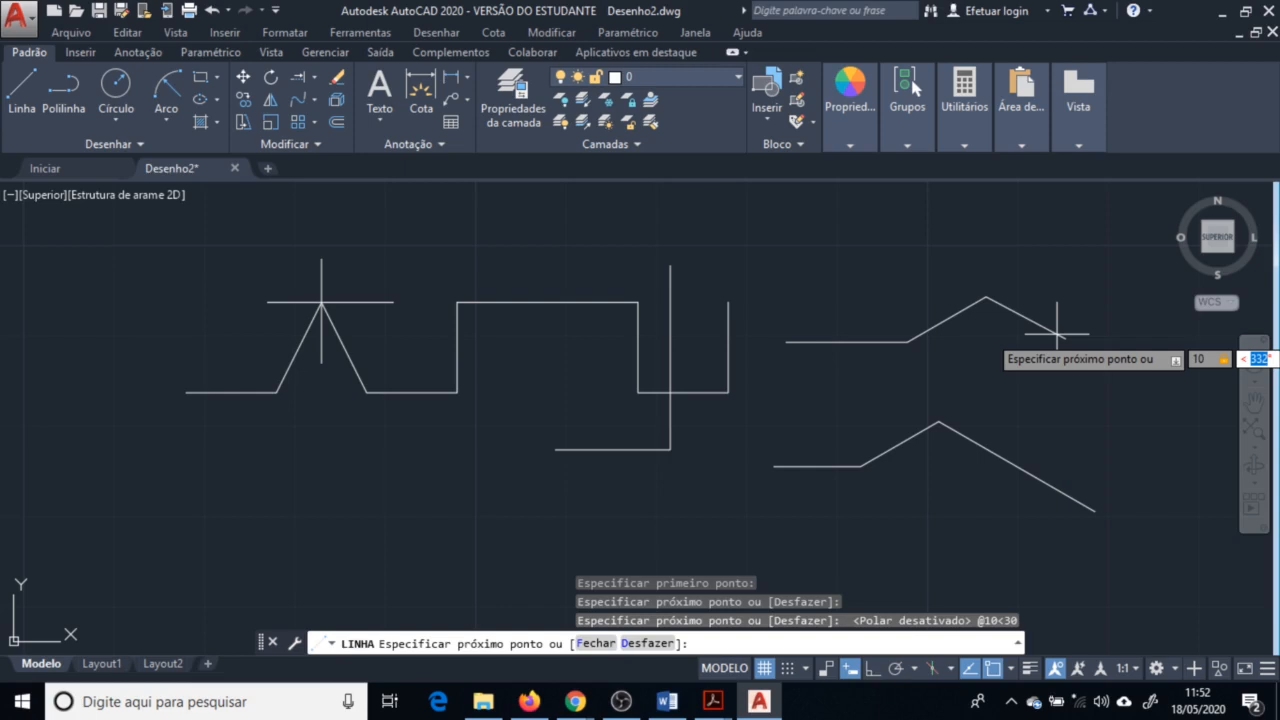
{"action": "key", "text": "Return"}
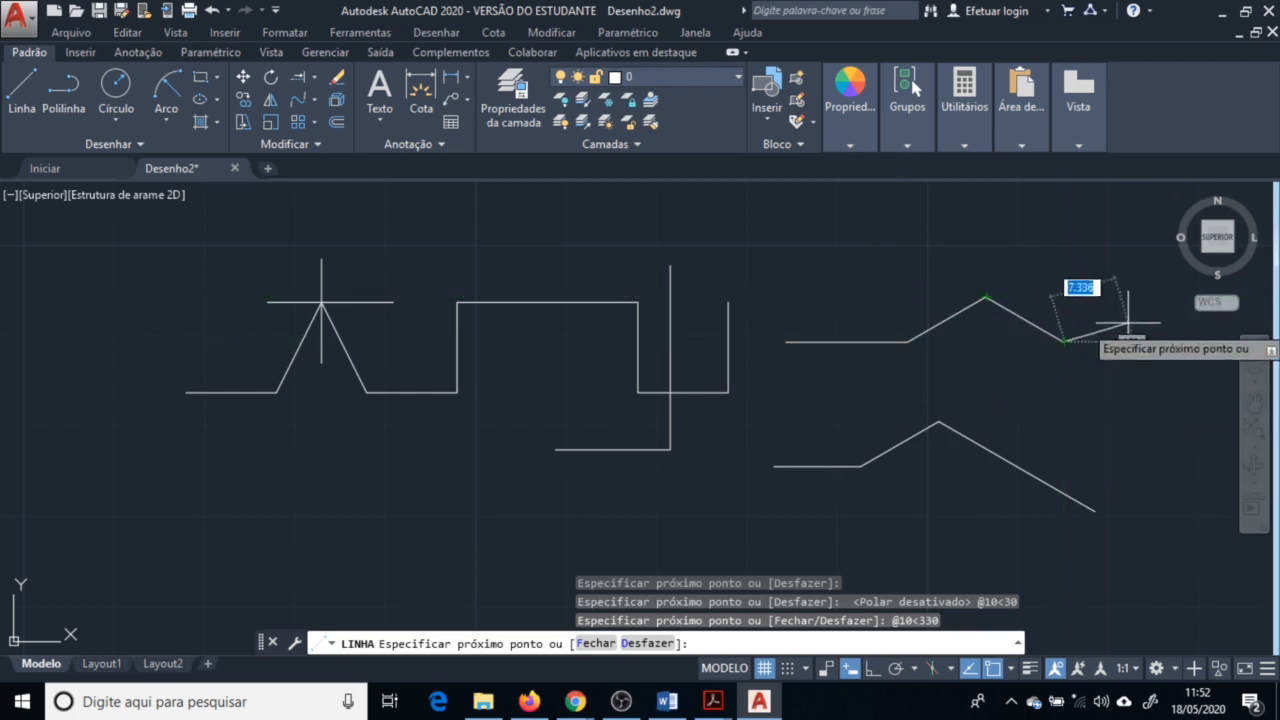
{"action": "scroll", "coordinate": [876, 392], "scroll_direction": "down", "scroll_amount": 1}
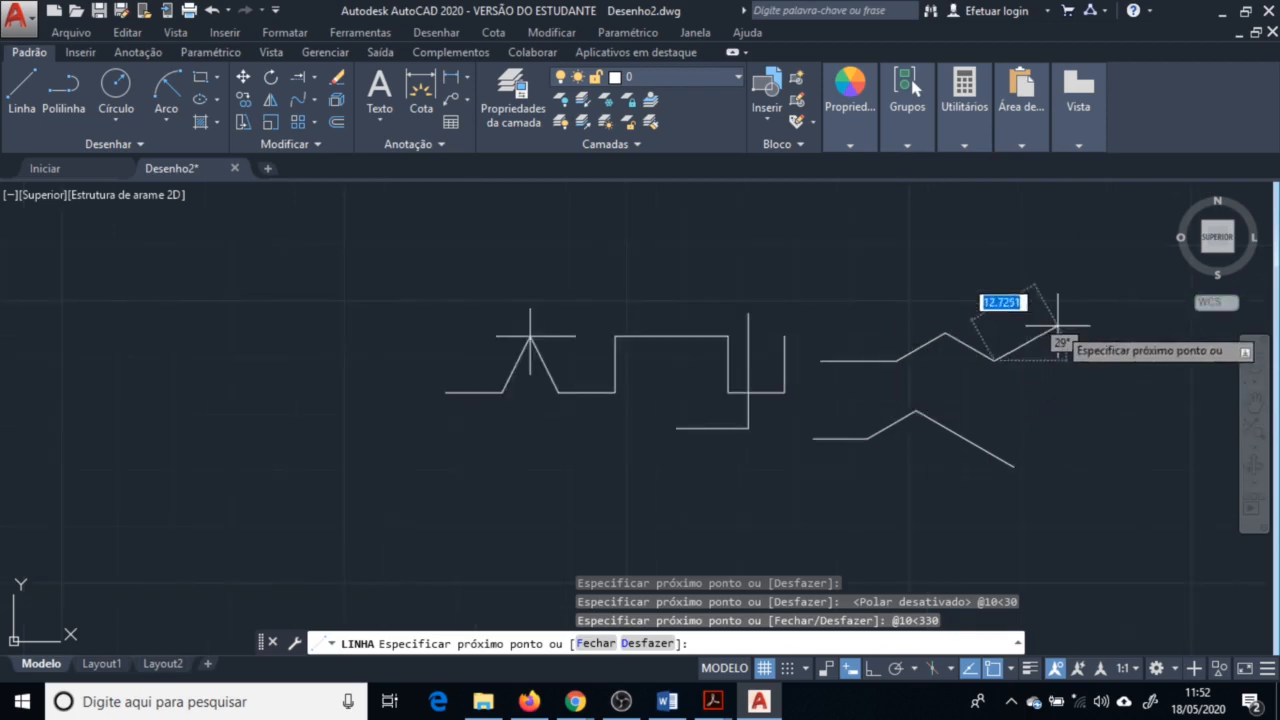
{"action": "scroll", "coordinate": [1057, 323], "scroll_direction": "up", "scroll_amount": 1}
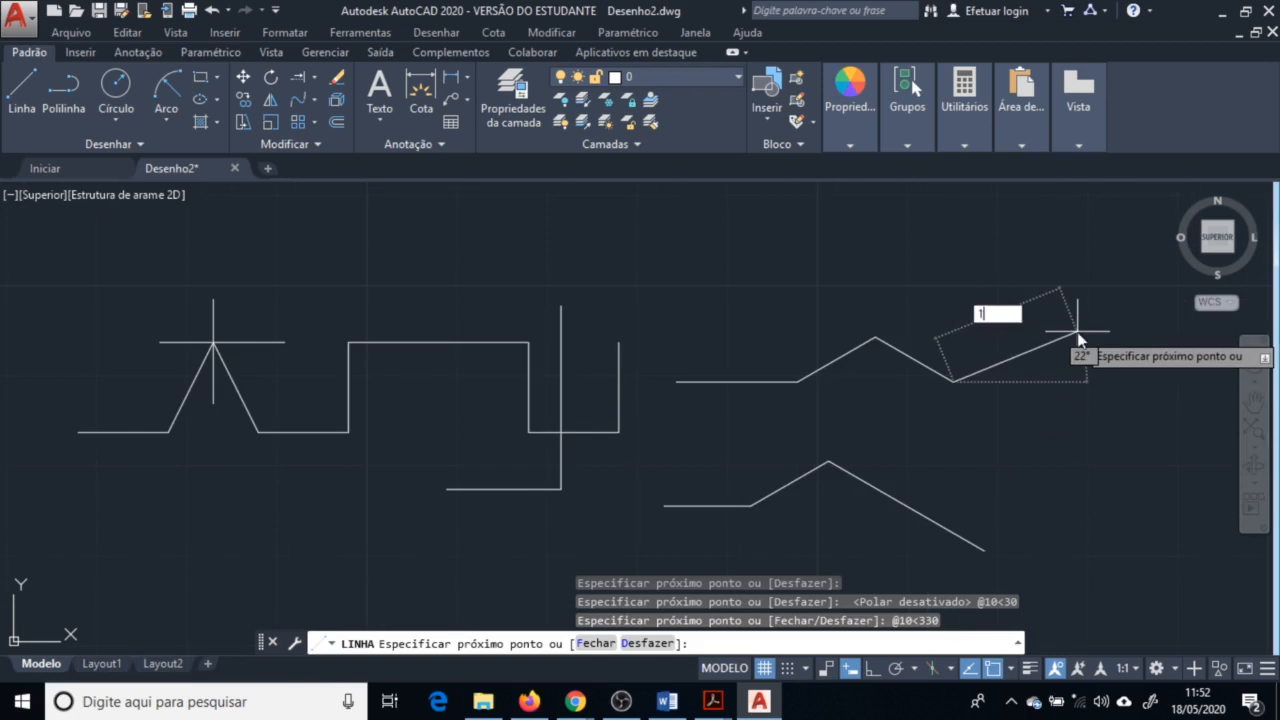
{"action": "key", "text": "Tab"}
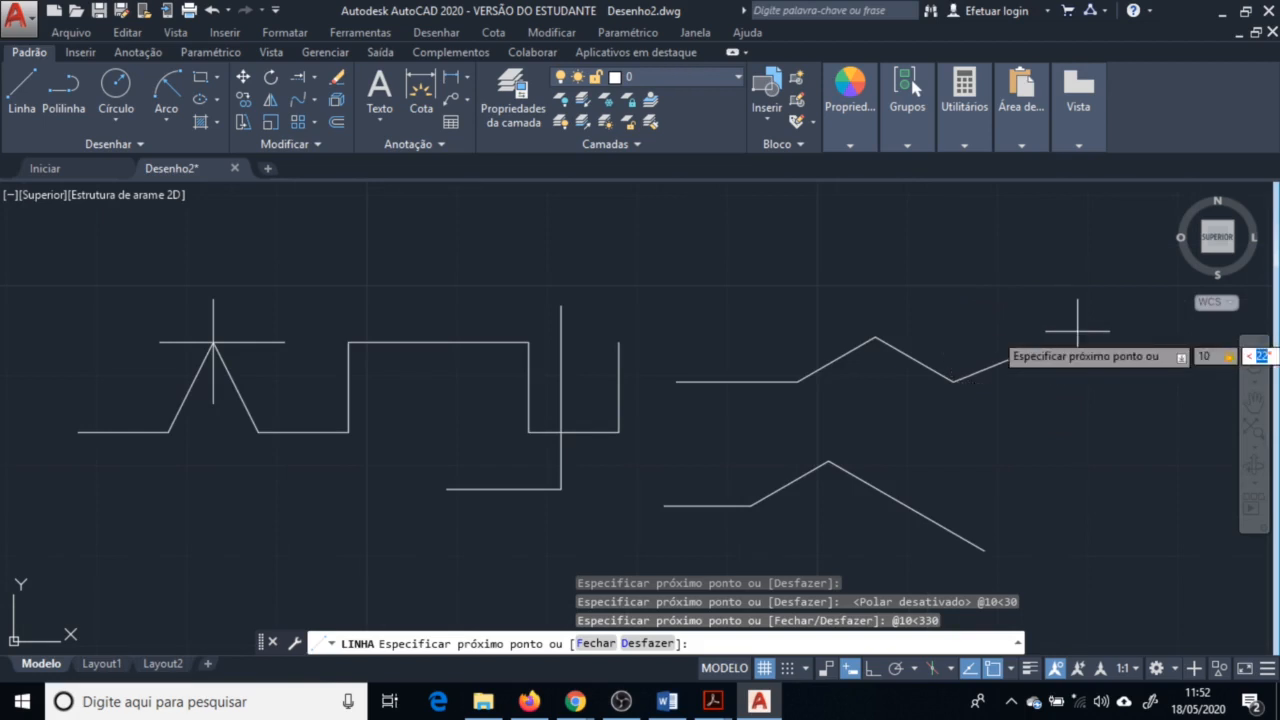
{"action": "key", "text": "Return"}
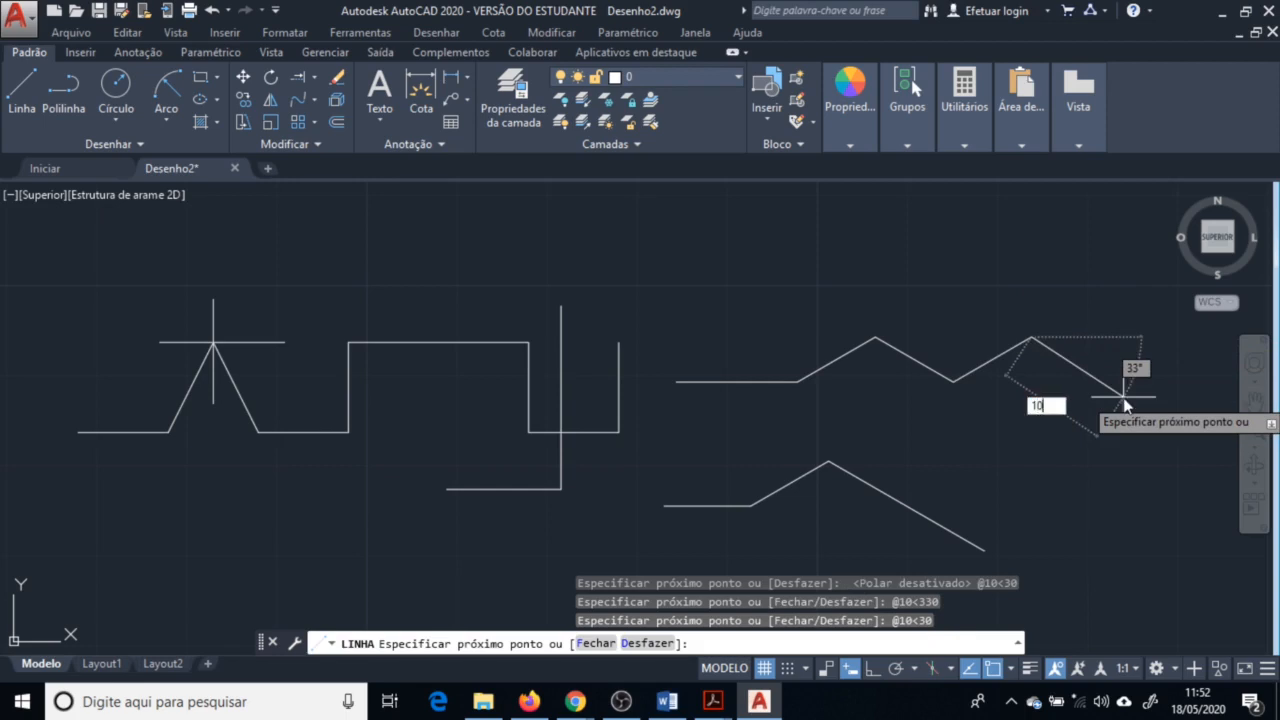
{"action": "key", "text": "Tab"}
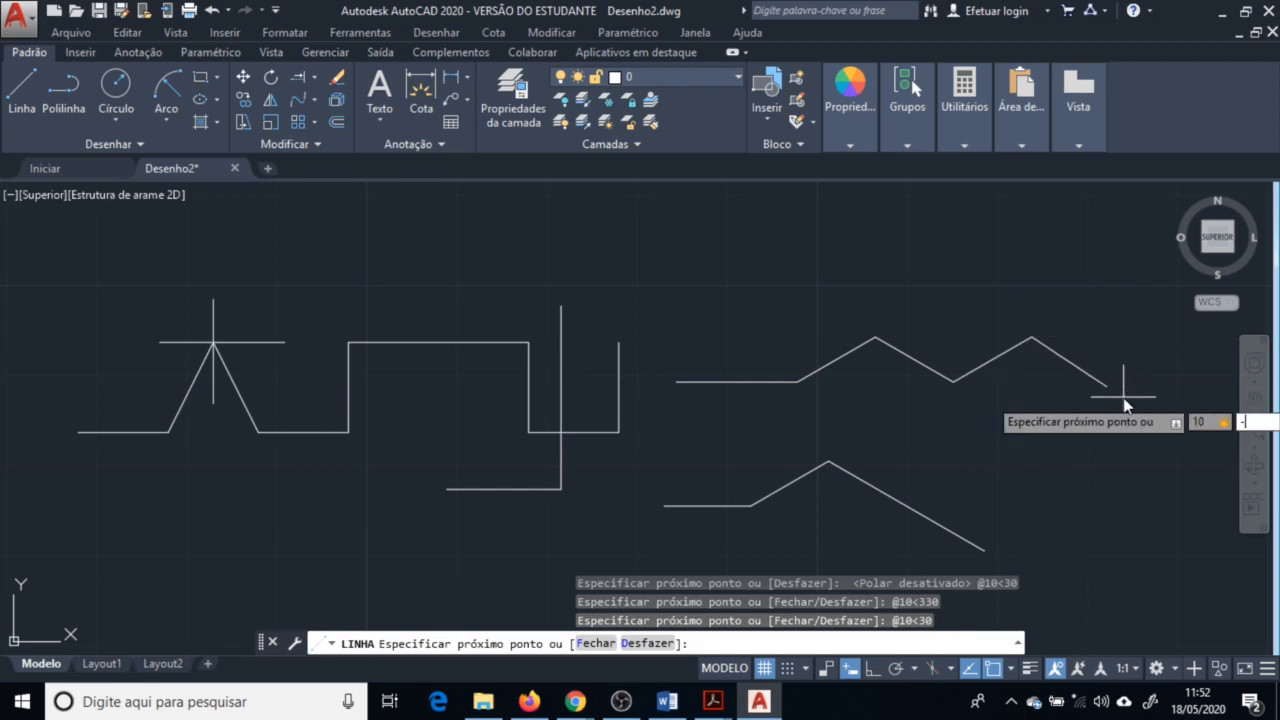
{"action": "key", "text": "Return"}
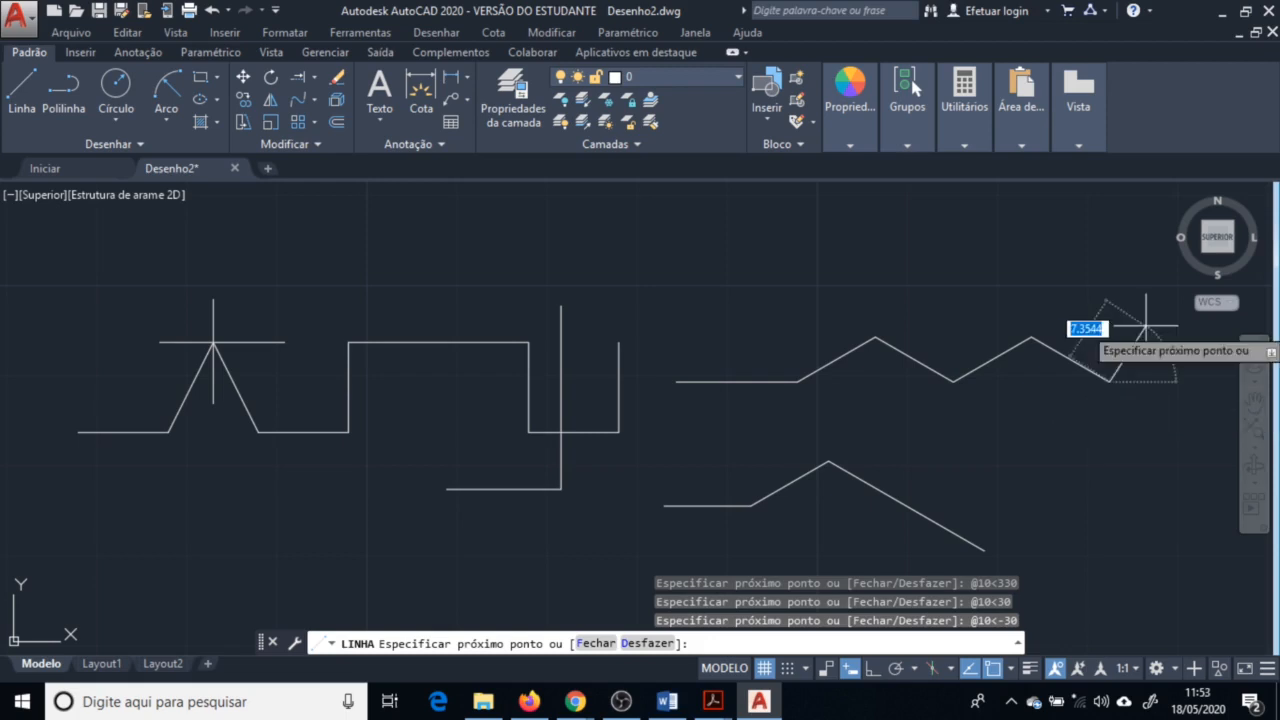
{"action": "key", "text": "Return"}
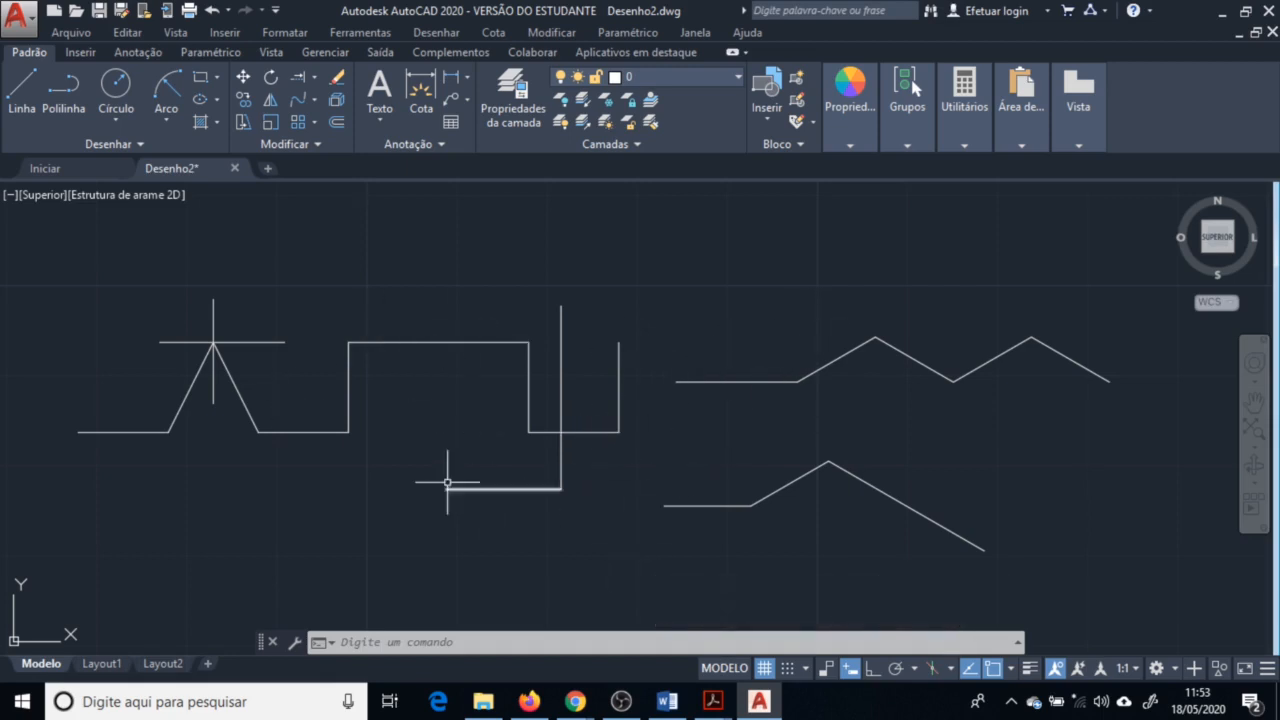
Draw a vertical 10-unit line upward from the zigzag's first peak
{"action": "scroll", "coordinate": [457, 452], "scroll_direction": "up", "scroll_amount": 2}
{"action": "scroll", "coordinate": [658, 478], "scroll_direction": "down", "scroll_amount": 2}
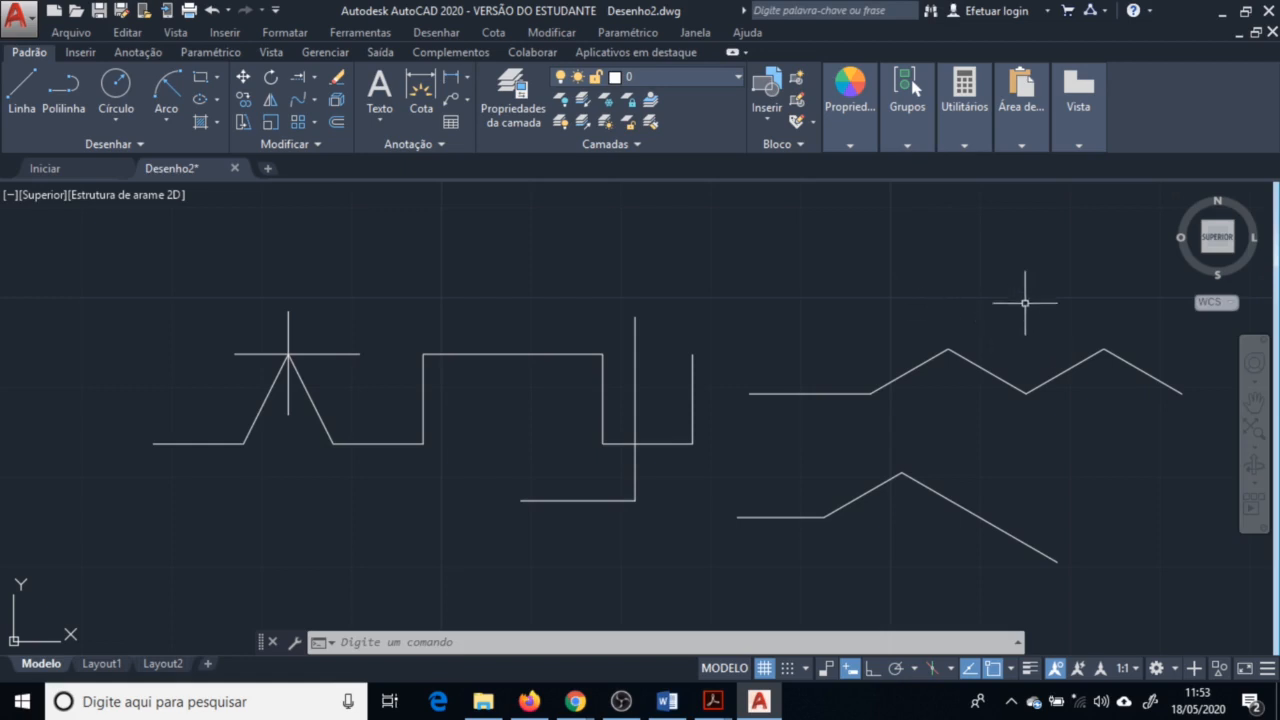
{"action": "scroll", "coordinate": [1025, 302], "scroll_direction": "up", "scroll_amount": 2}
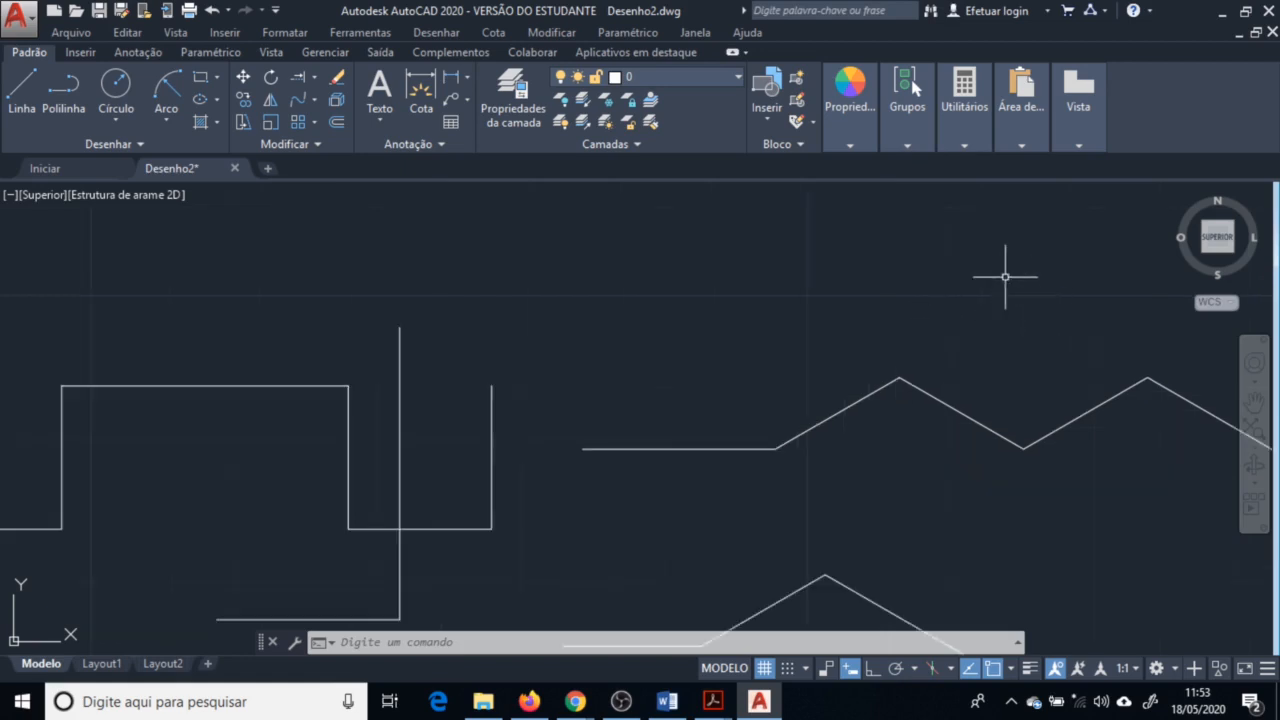
{"action": "left_click", "coordinate": [22, 100]}
{"action": "left_click", "coordinate": [900, 378]}
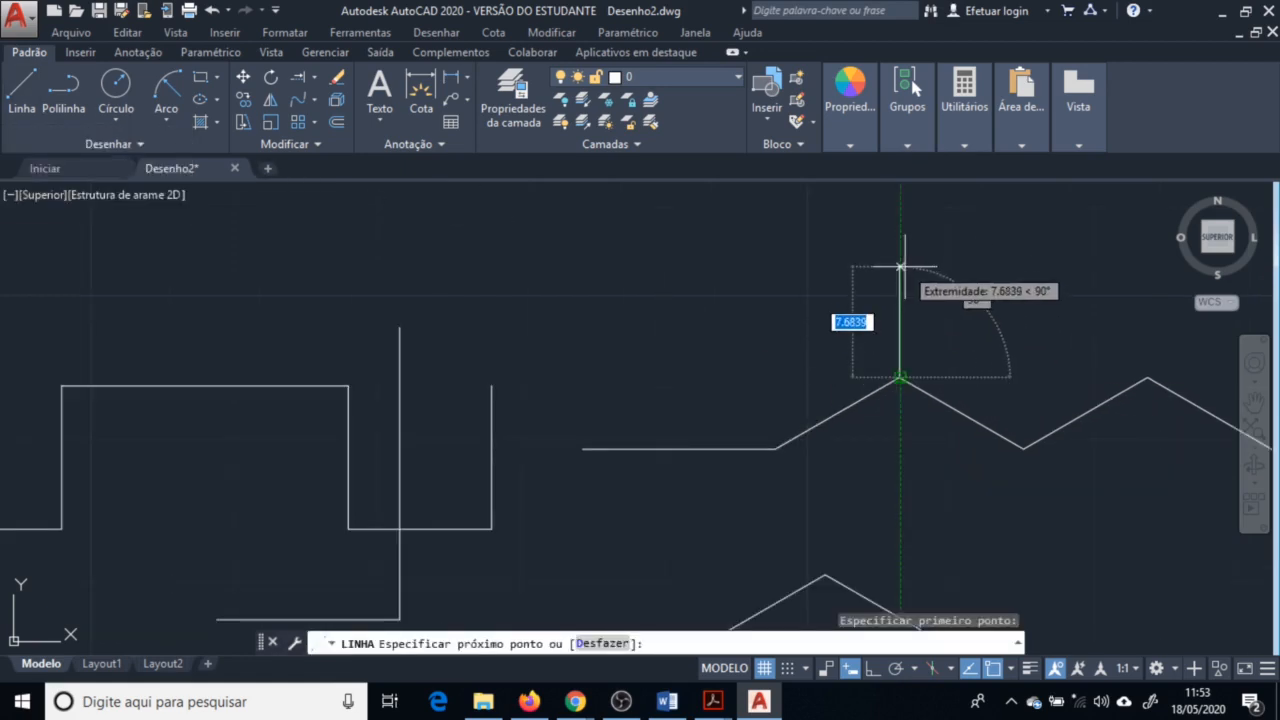
{"action": "type", "text": "10"}
{"action": "key", "text": "Return"}
{"action": "key", "text": "Return"}
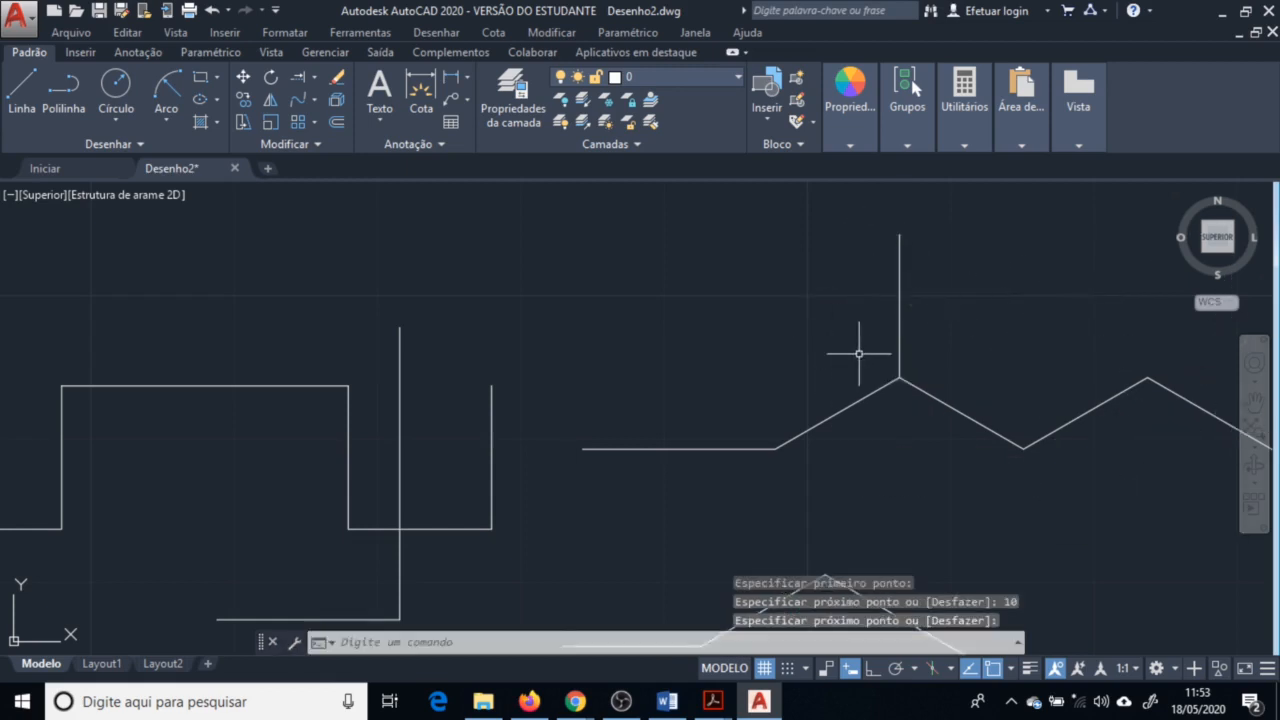
{"action": "scroll", "coordinate": [860, 355], "scroll_direction": "down", "scroll_amount": 4}
{"action": "scroll", "coordinate": [900, 410], "scroll_direction": "up", "scroll_amount": 2}
{"action": "scroll", "coordinate": [891, 414], "scroll_direction": "up", "scroll_amount": 2}
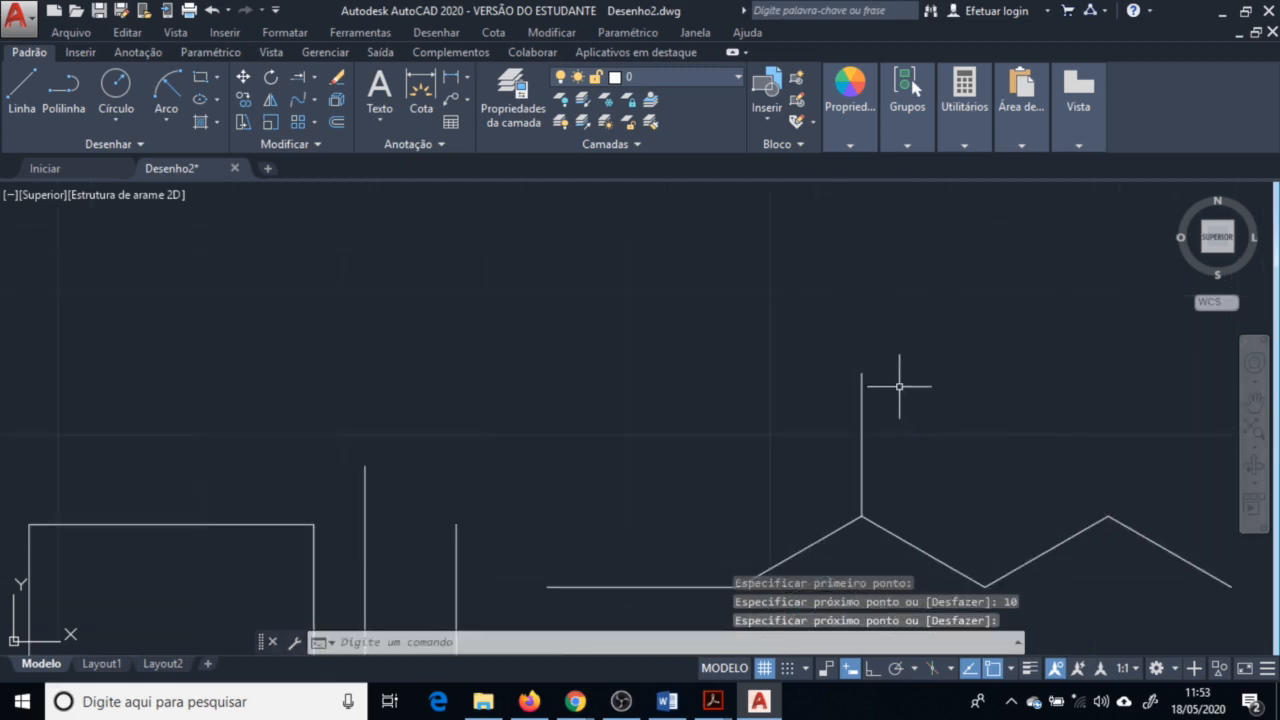
Draw a circle of about 5 units radius centred on the top end of the vertical line
{"action": "mouse_move", "coordinate": [883, 428]}
{"action": "middle_mouse_down"}
{"action": "mouse_move", "coordinate": [817, 363]}
{"action": "mouse_move", "coordinate": [800, 369]}
{"action": "middle_mouse_up"}
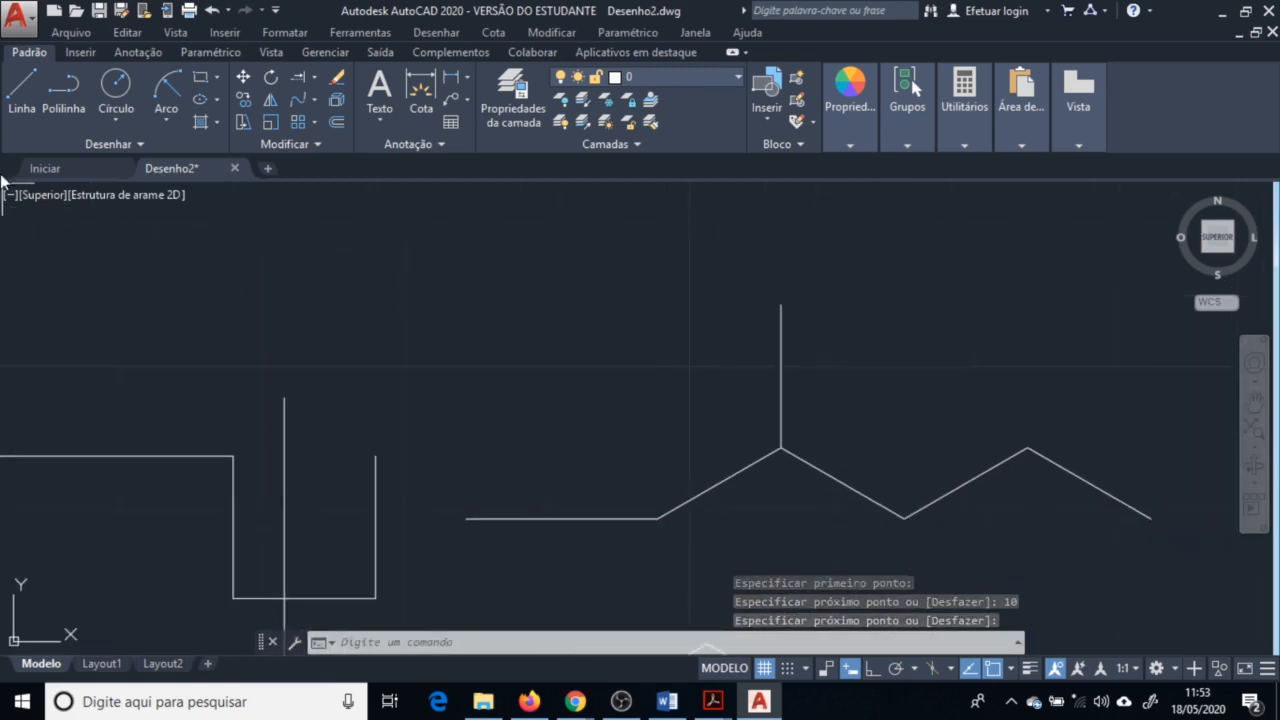
{"action": "left_click", "coordinate": [116, 86]}
{"action": "left_click", "coordinate": [781, 306]}
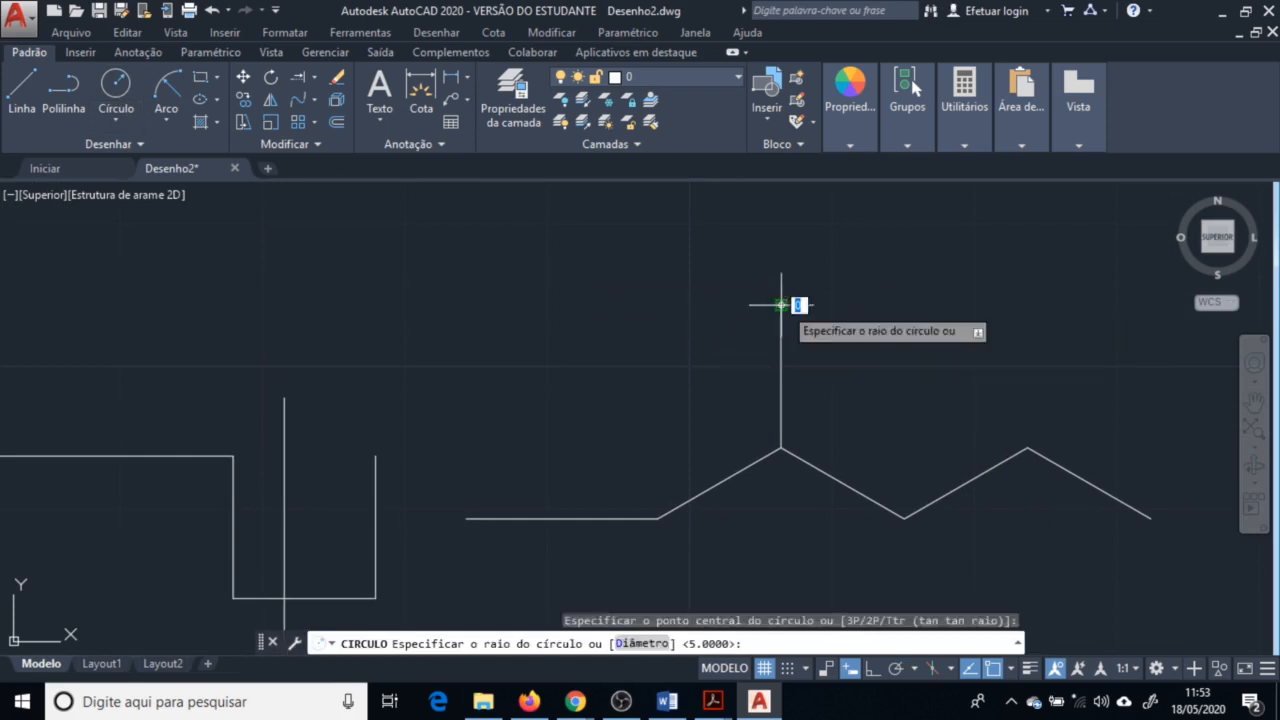
{"action": "left_click", "coordinate": [848, 326]}
{"action": "key", "text": "Return"}
Draw a circle of radius 5 centred 10 units straight above the zigzag's second peak using the From snap
{"action": "middle_click_drag", "start_coordinate": [846, 331], "coordinate": [541, 501]}
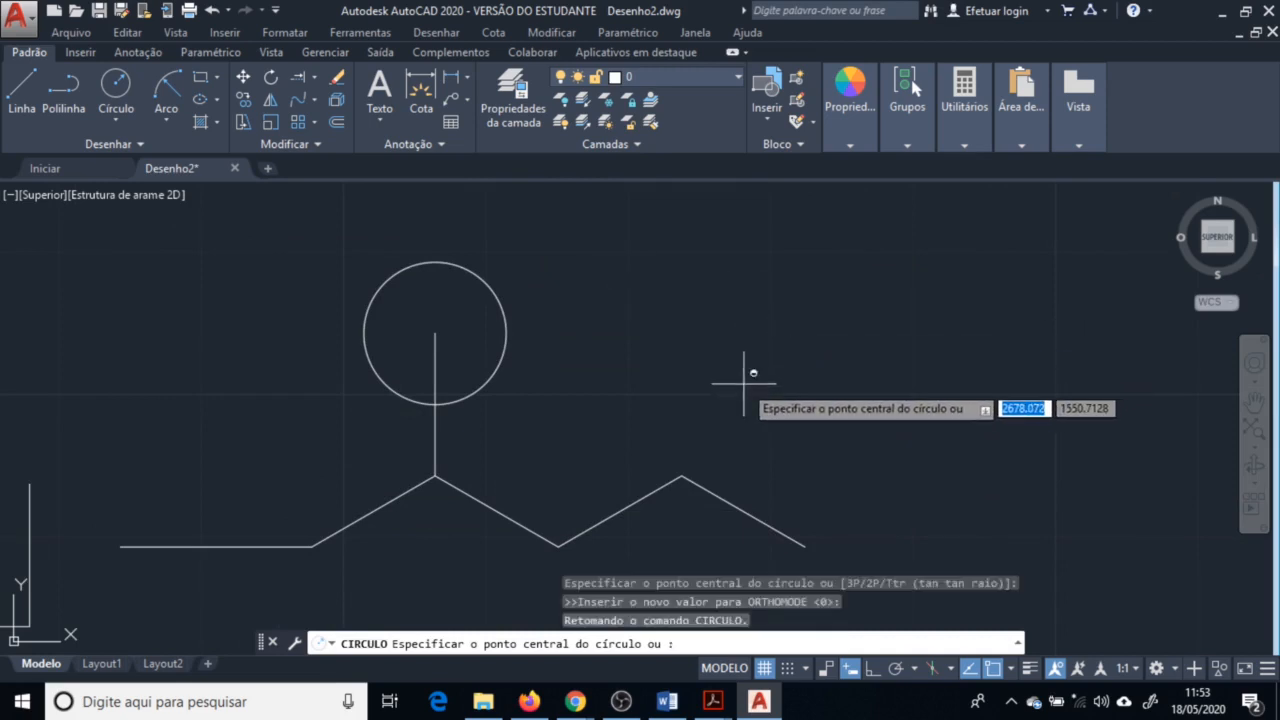
{"action": "right_click", "coordinate": [749, 368], "text": "shift"}
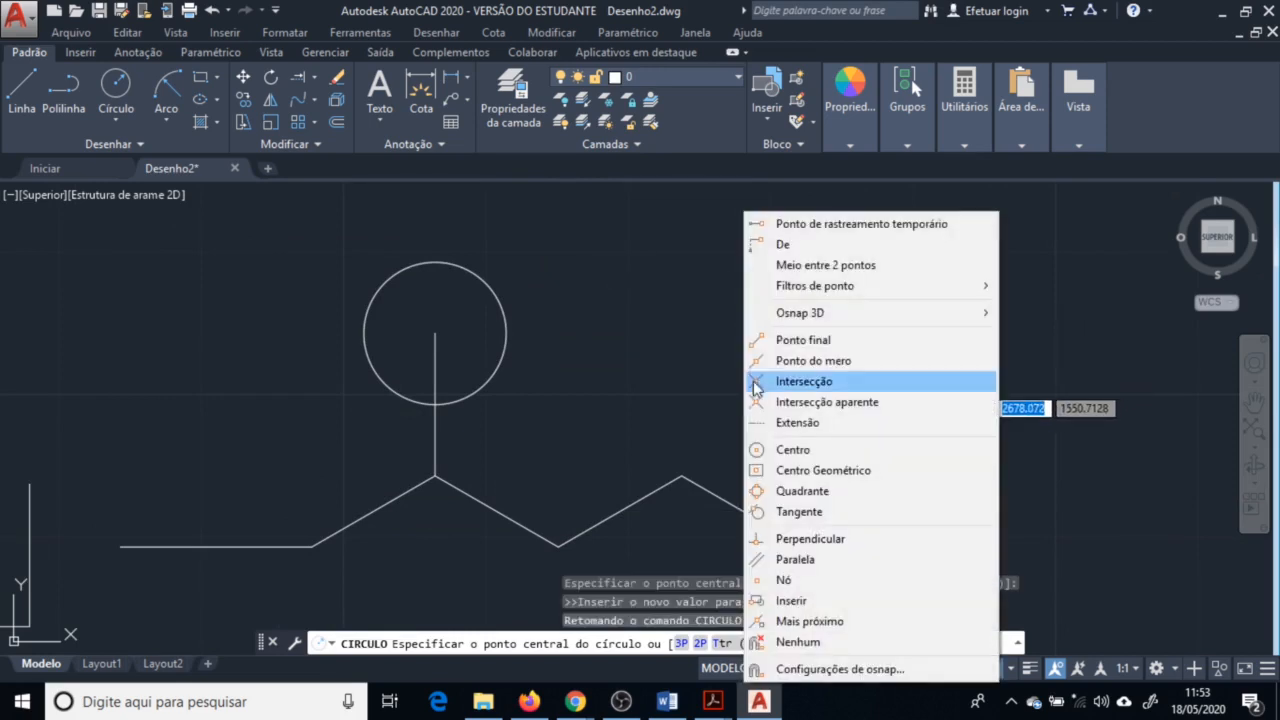
{"action": "left_click", "coordinate": [855, 252]}
{"action": "left_click", "coordinate": [680, 478]}
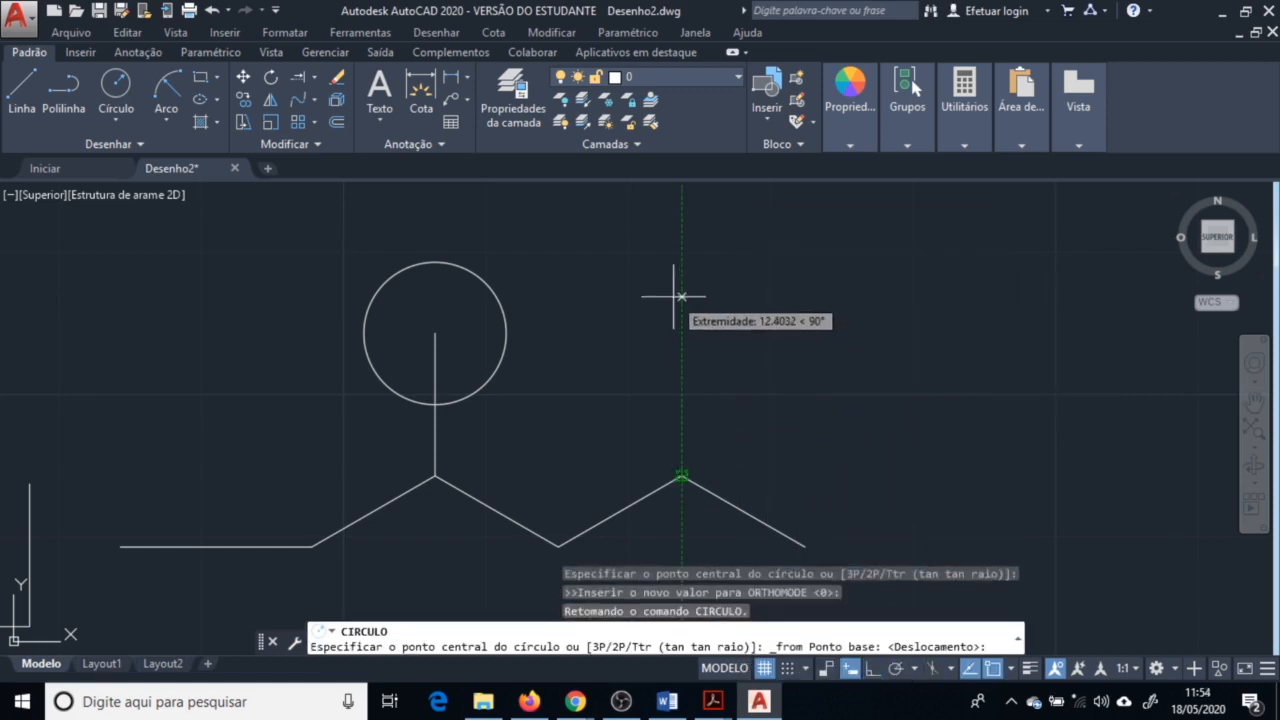
{"action": "type", "text": "10"}
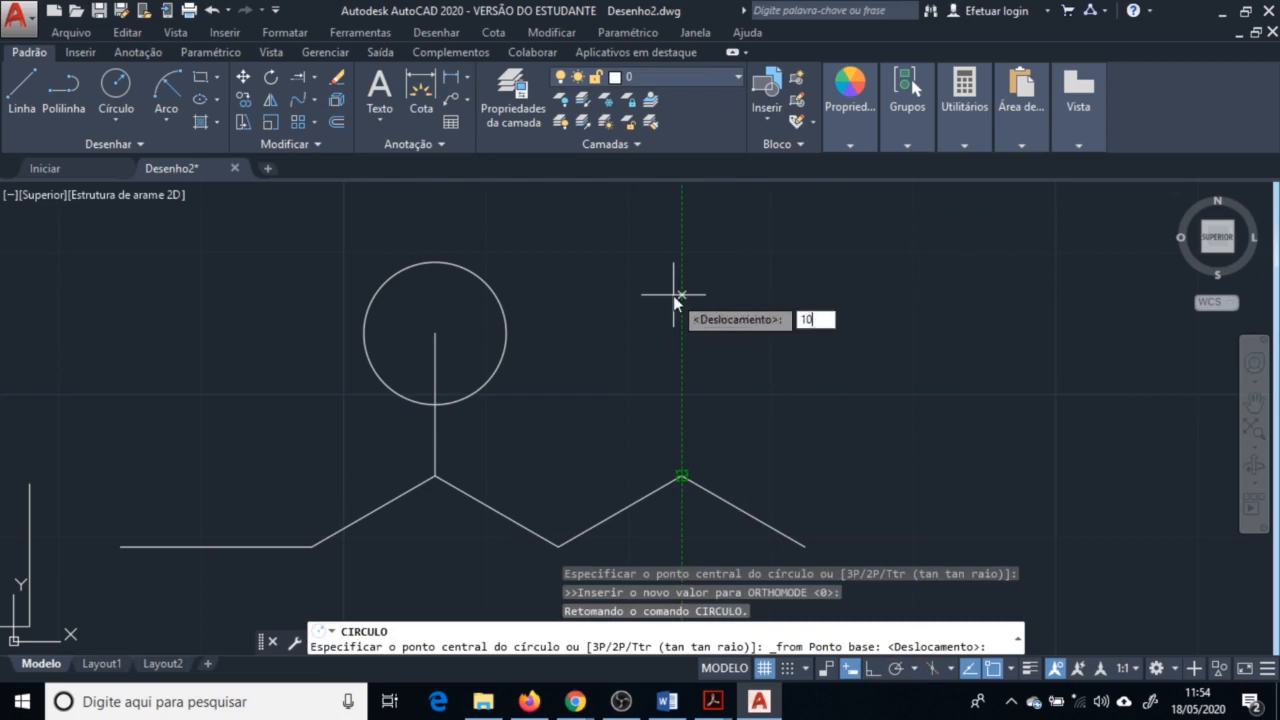
{"action": "key", "text": "Return"}
{"action": "type", "text": "5"}
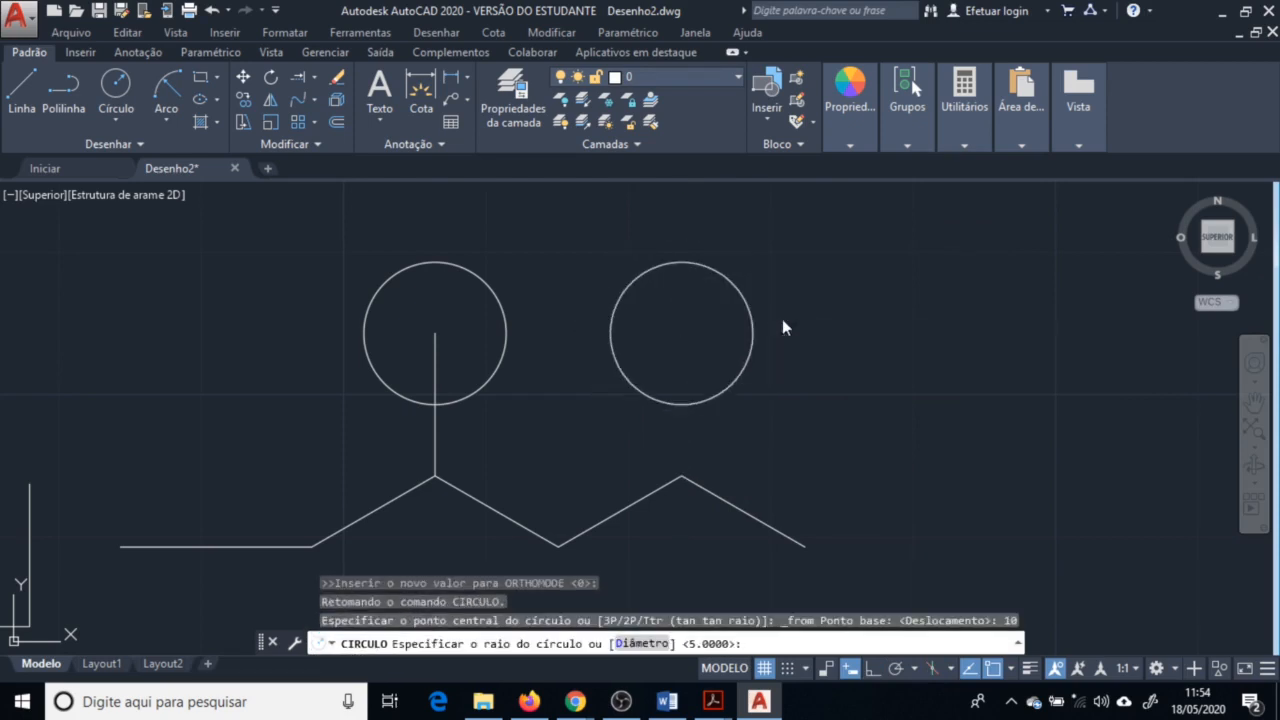
{"action": "key", "text": "Return"}
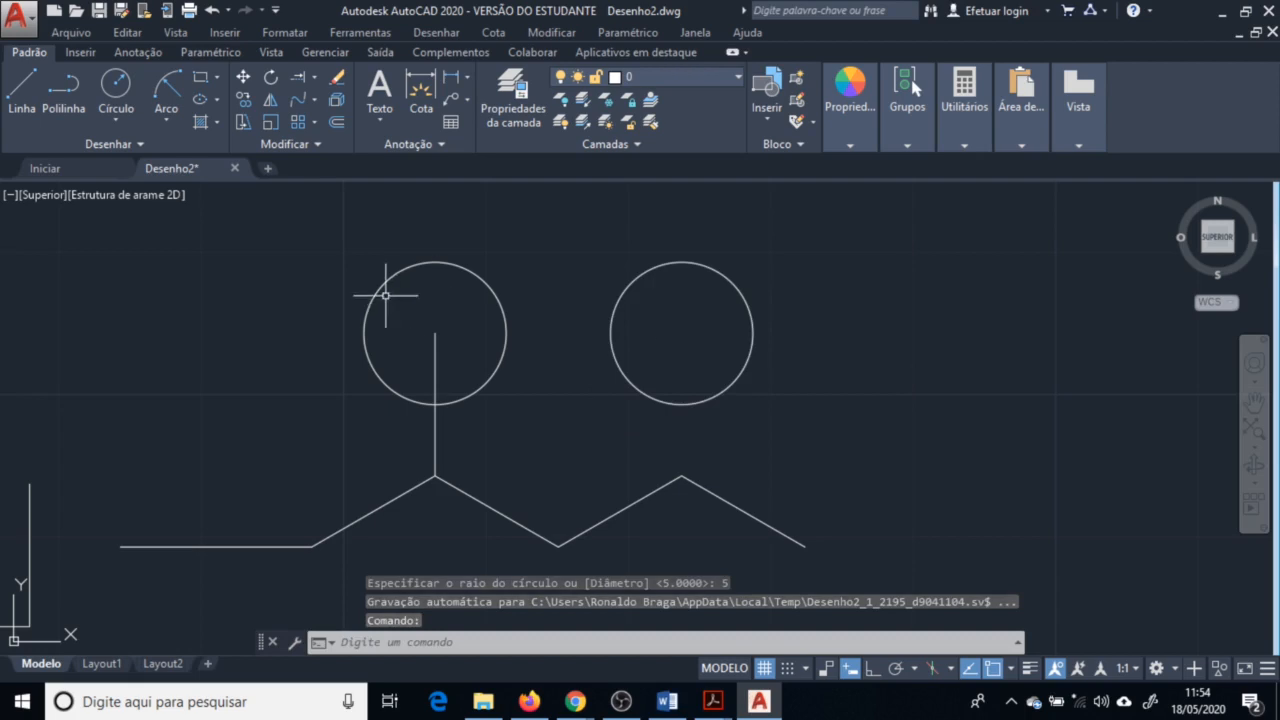
Draw a circle centred on the midpoint of the zigzag's last segment, passing through that segment's ends
{"action": "left_click", "coordinate": [116, 84]}
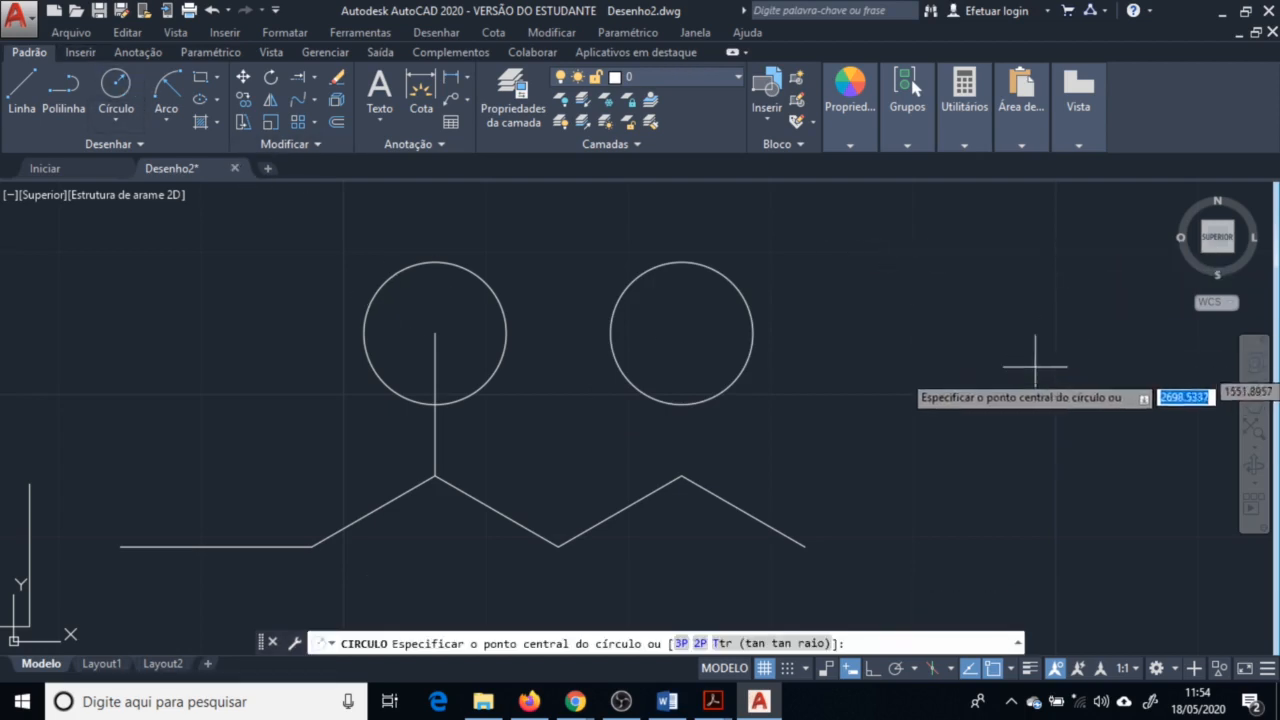
{"action": "key", "text": "F8"}
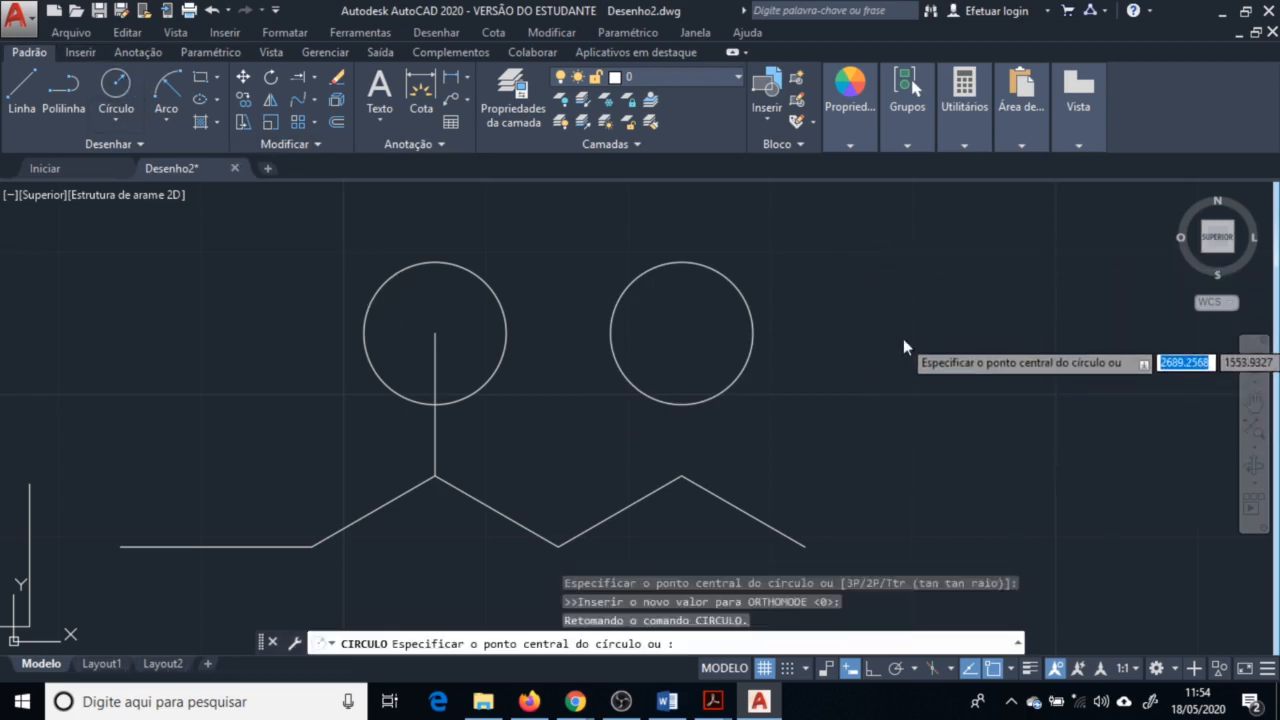
{"action": "right_click", "coordinate": [903, 338], "text": "shift"}
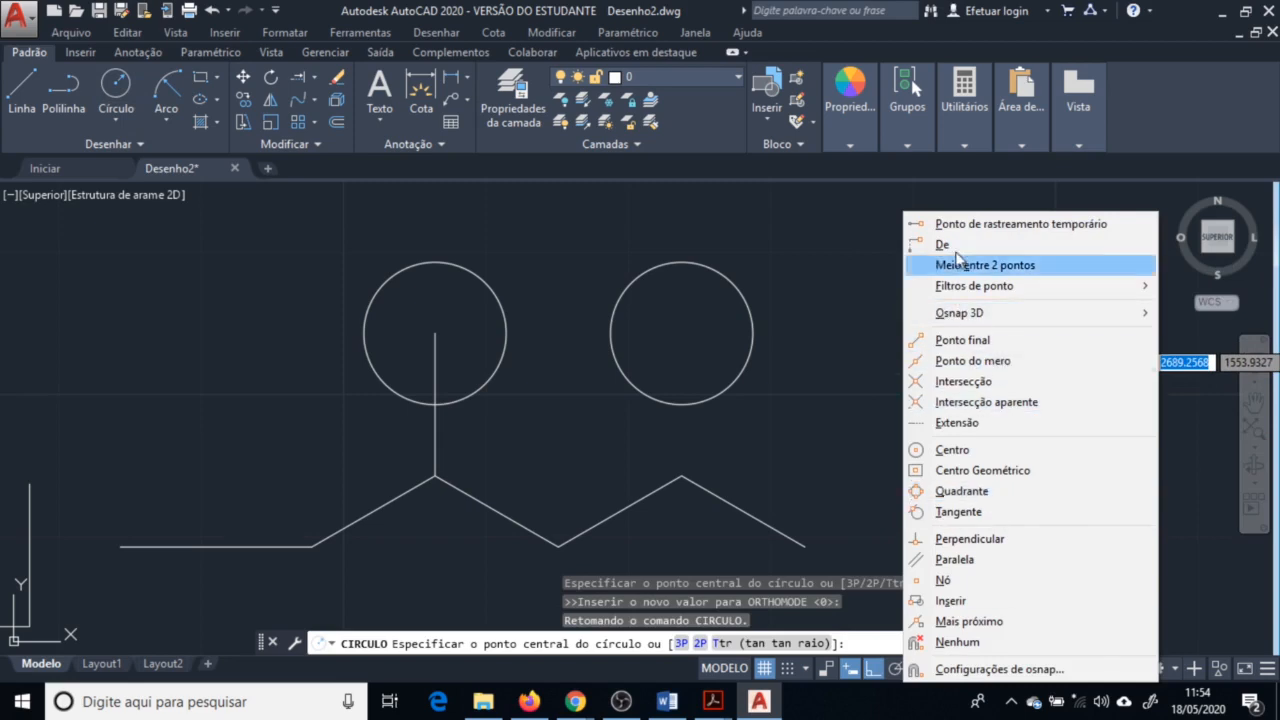
{"action": "left_click", "coordinate": [975, 340]}
{"action": "right_click", "coordinate": [940, 340], "text": "shift"}
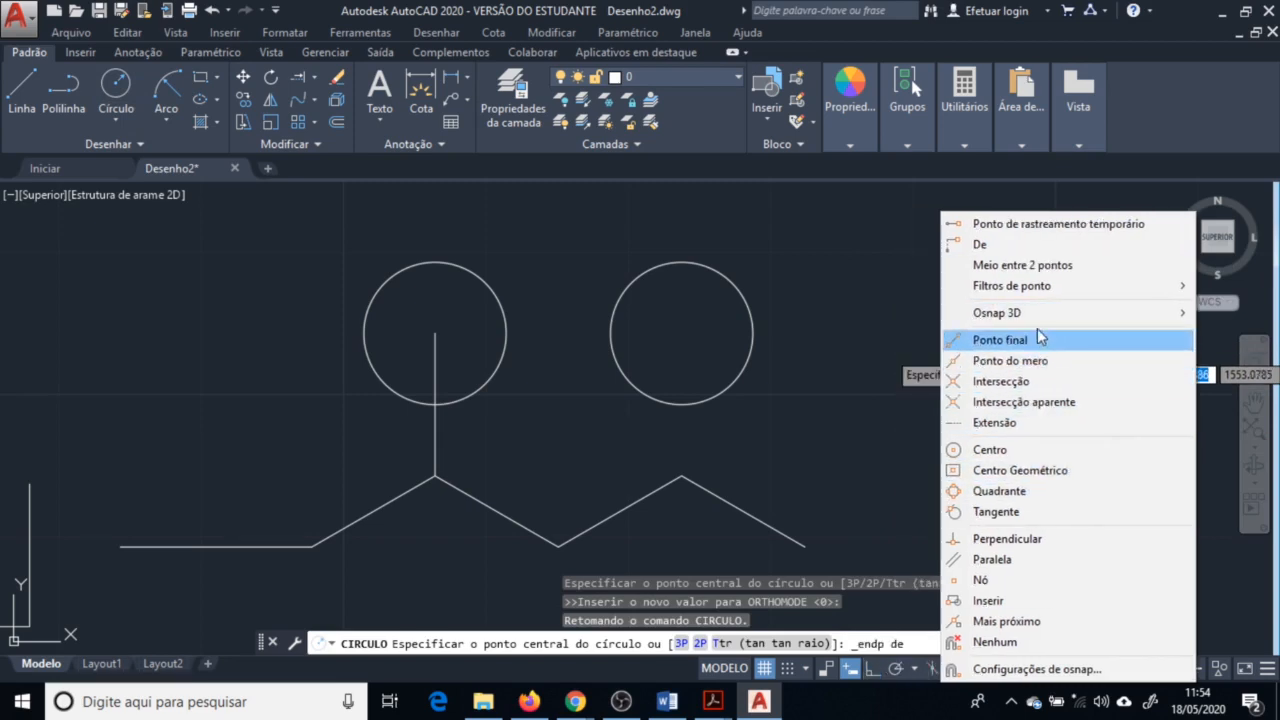
{"action": "left_click", "coordinate": [1050, 362]}
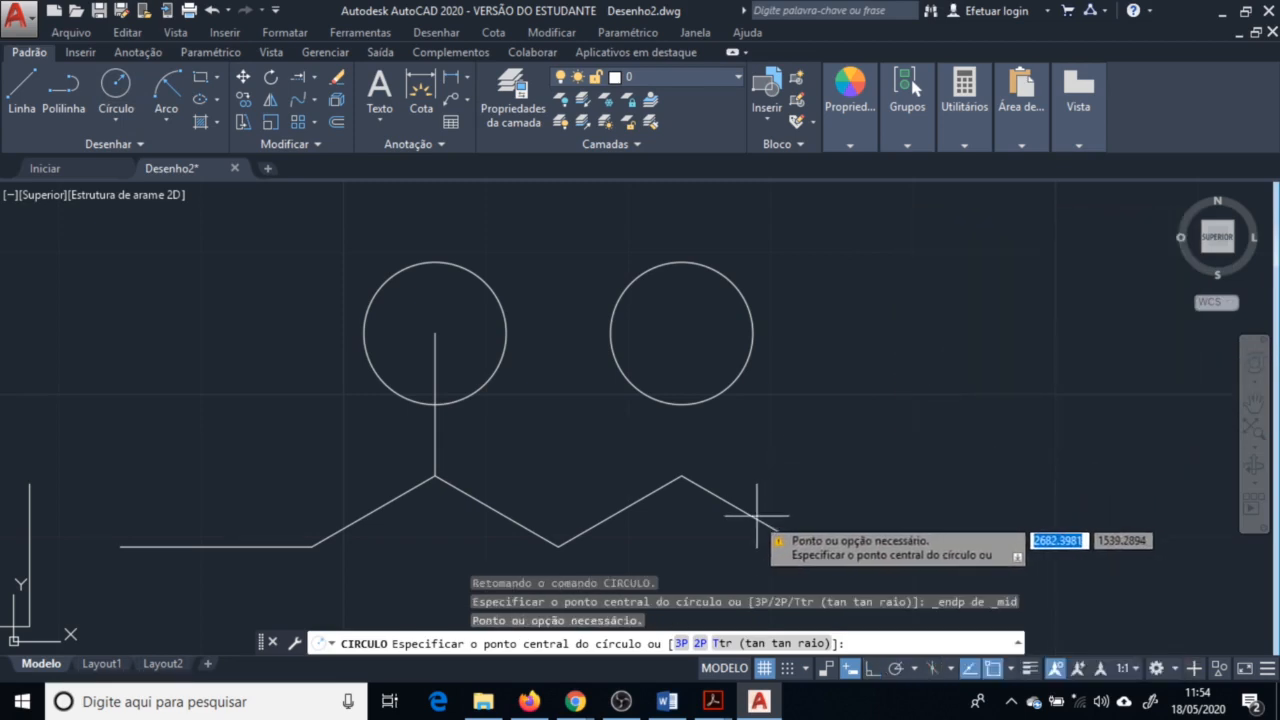
{"action": "left_click", "coordinate": [748, 509]}
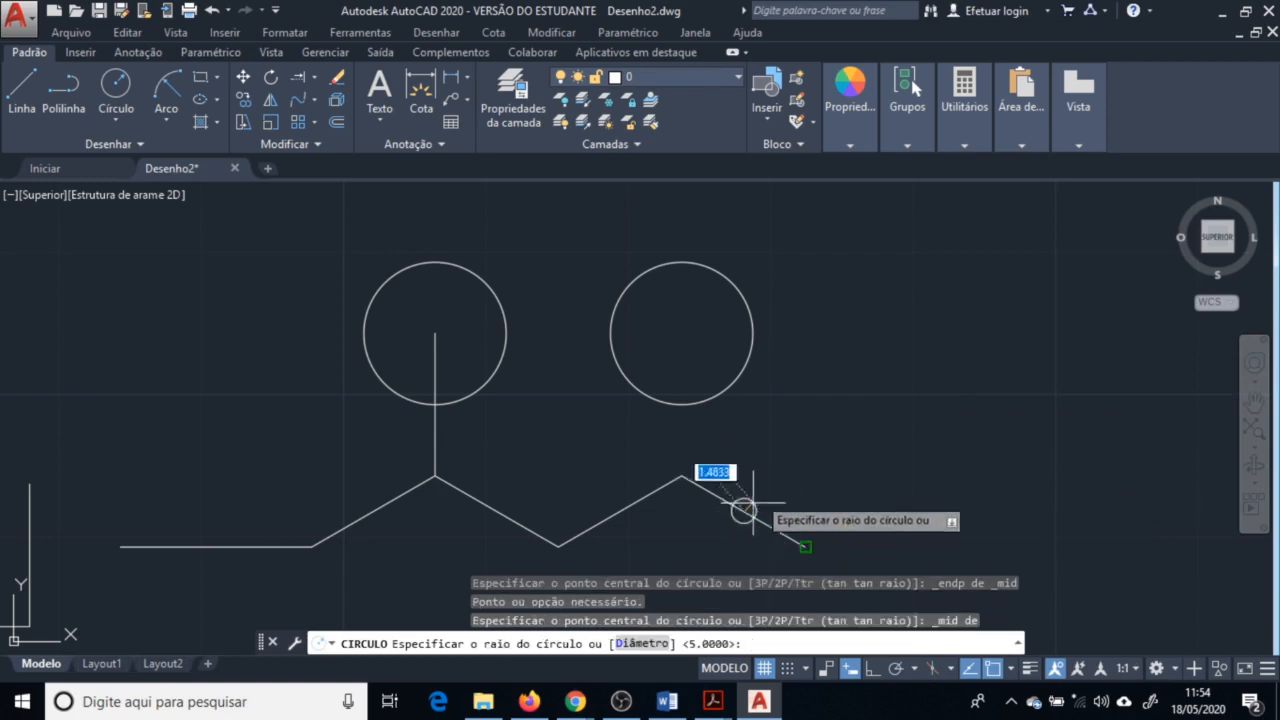
{"action": "left_click", "coordinate": [790, 488]}
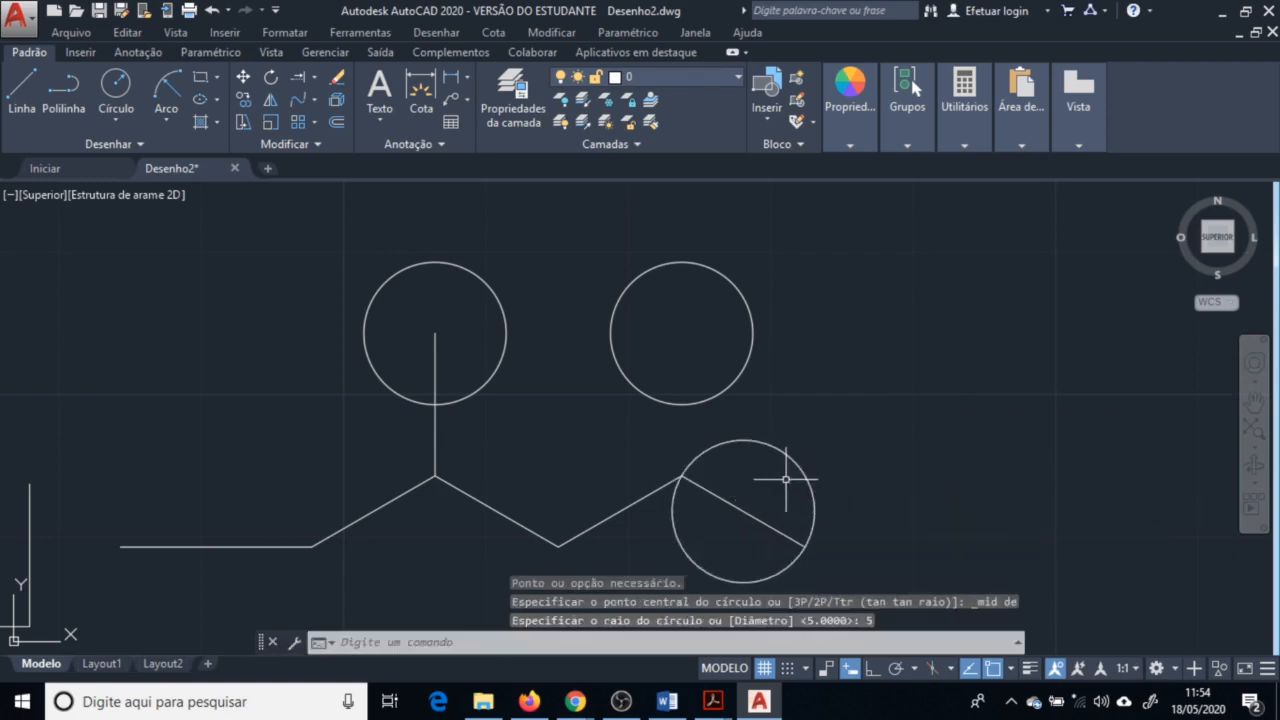
Draw a small circle of about 2.6 units radius centred on the first circle's right quadrant, then re-enable object snap
{"action": "left_click", "coordinate": [993, 669]}
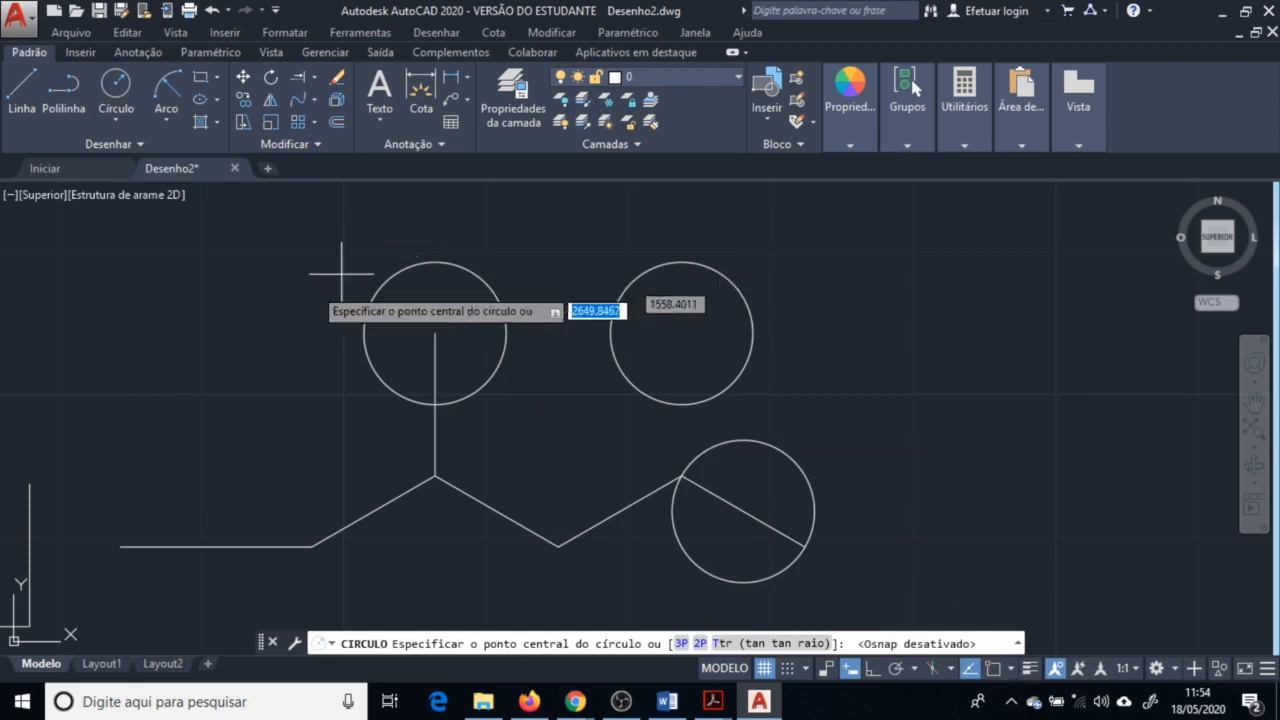
{"action": "right_click", "coordinate": [226, 421], "text": "shift"}
{"action": "left_click", "coordinate": [291, 361]}
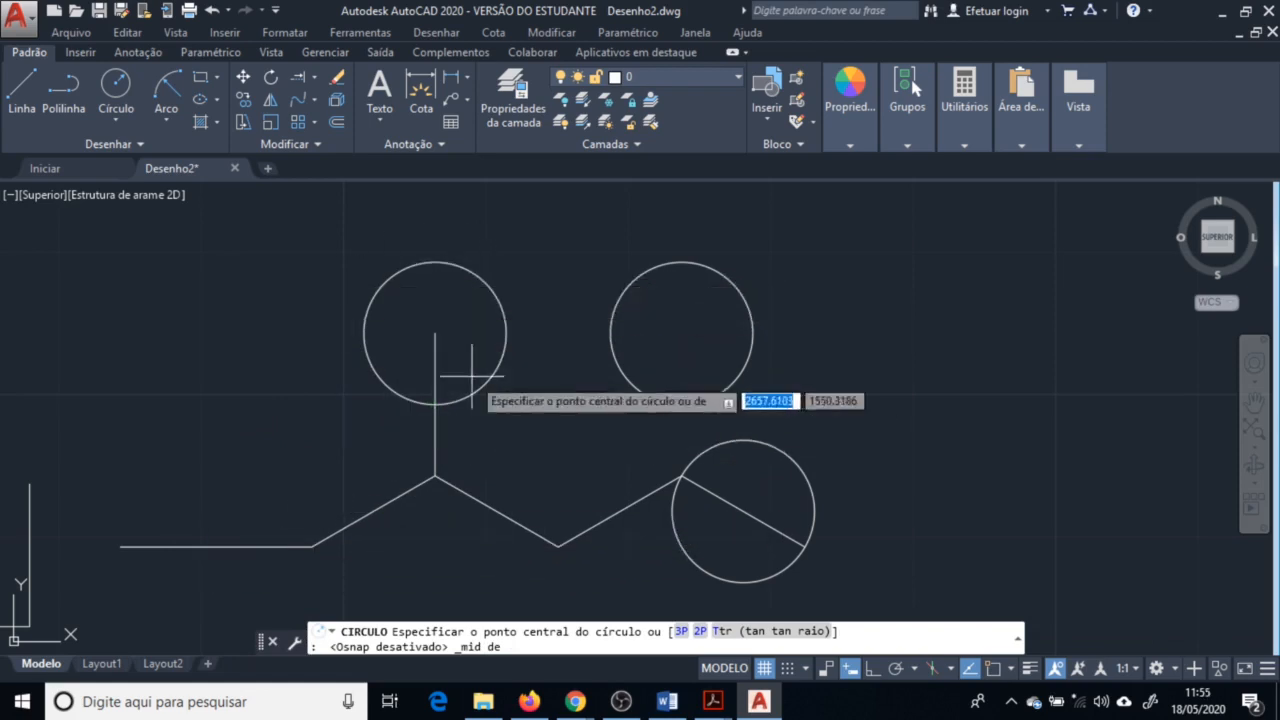
{"action": "right_click", "coordinate": [289, 302], "text": "shift"}
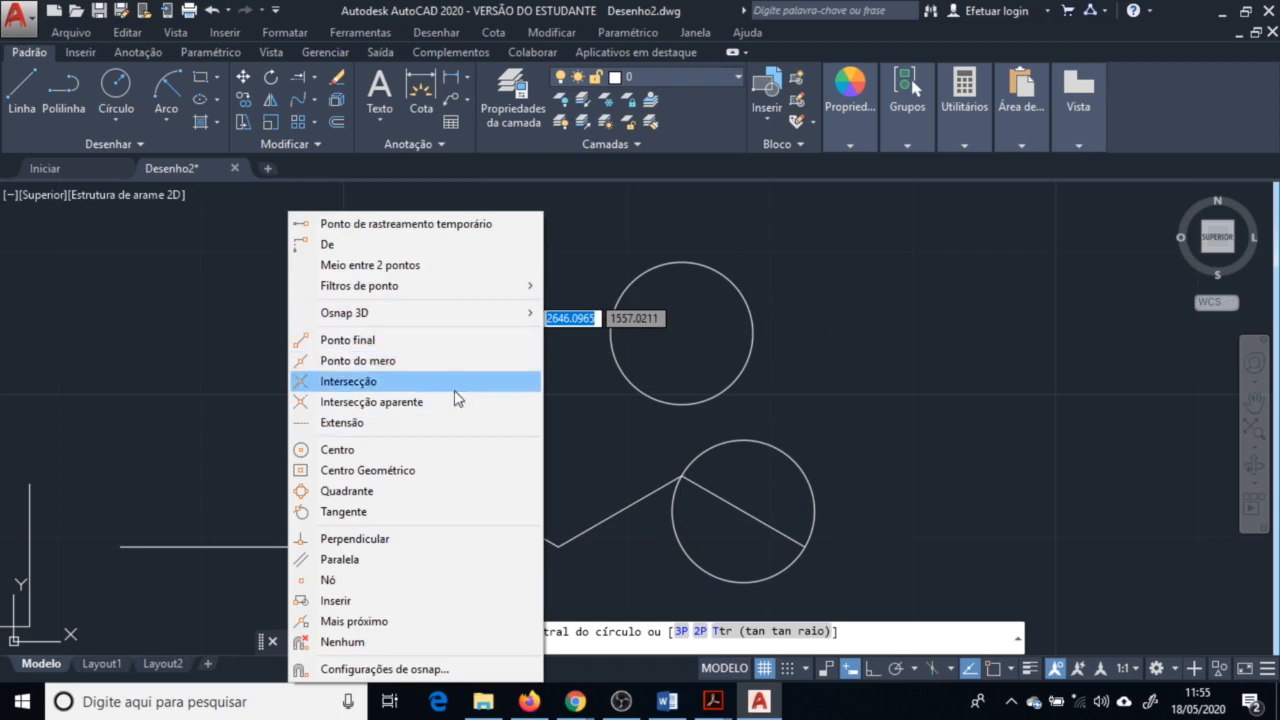
{"action": "left_click", "coordinate": [414, 491]}
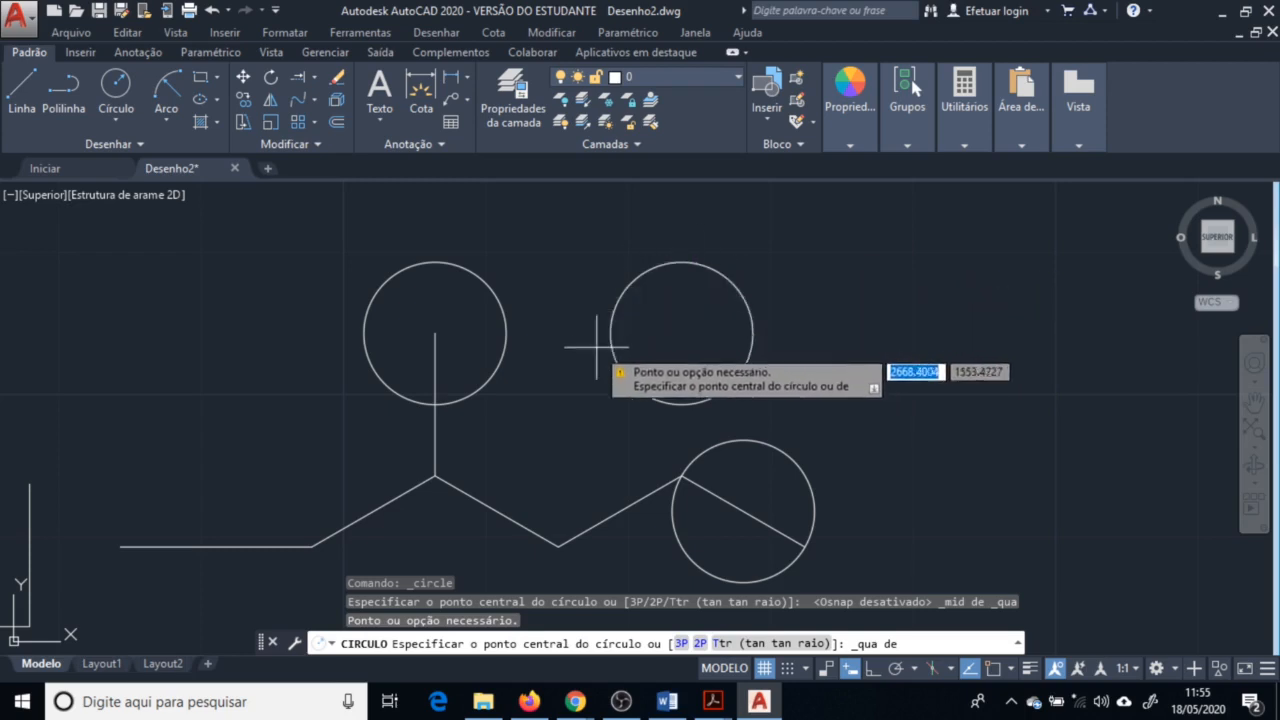
{"action": "left_click", "coordinate": [993, 668]}
{"action": "left_click", "coordinate": [1012, 668]}
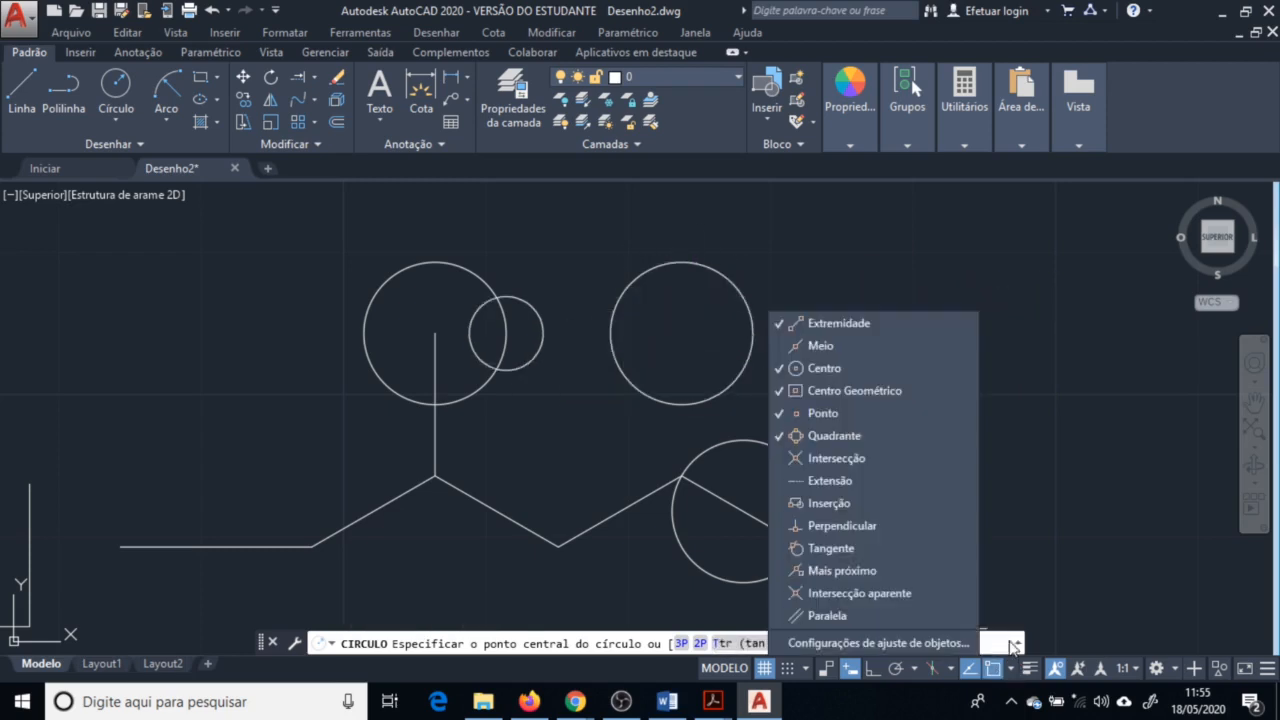
{"action": "left_click", "coordinate": [330, 410]}
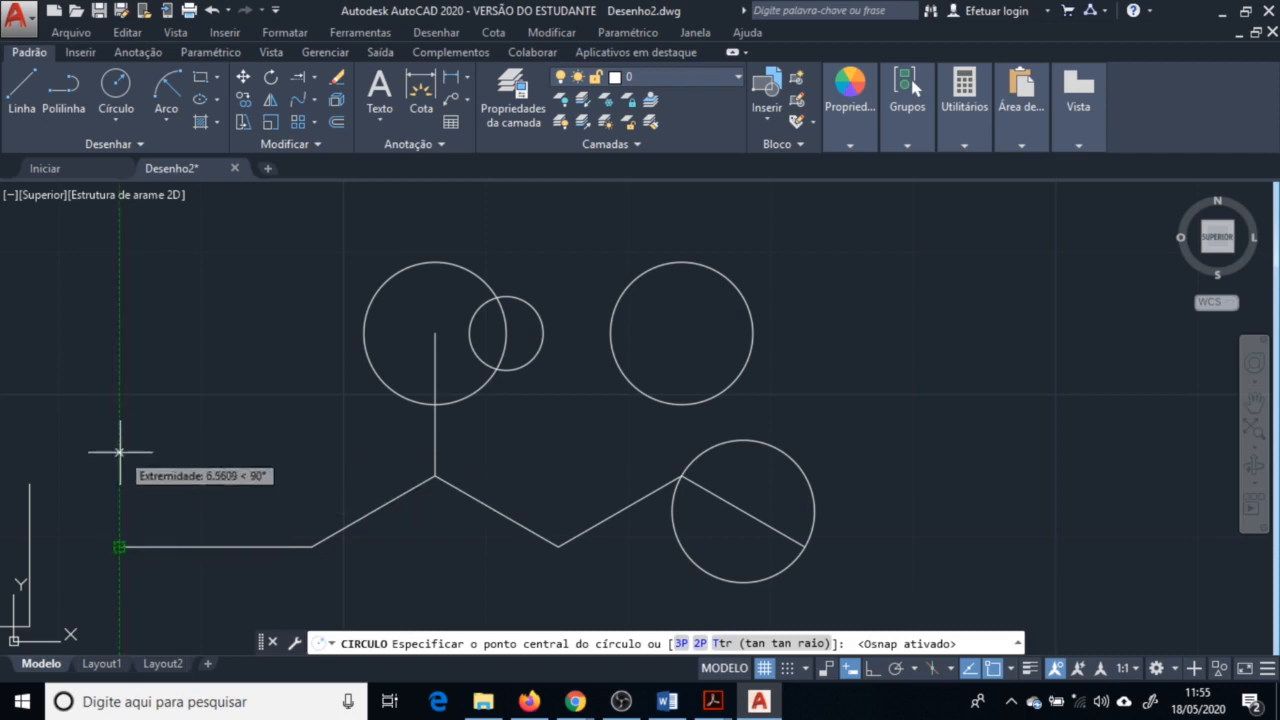
Draw a circle of about 4 units radius centred 10 units above the left end of the zigzag baseline
{"action": "type", "text": "10"}
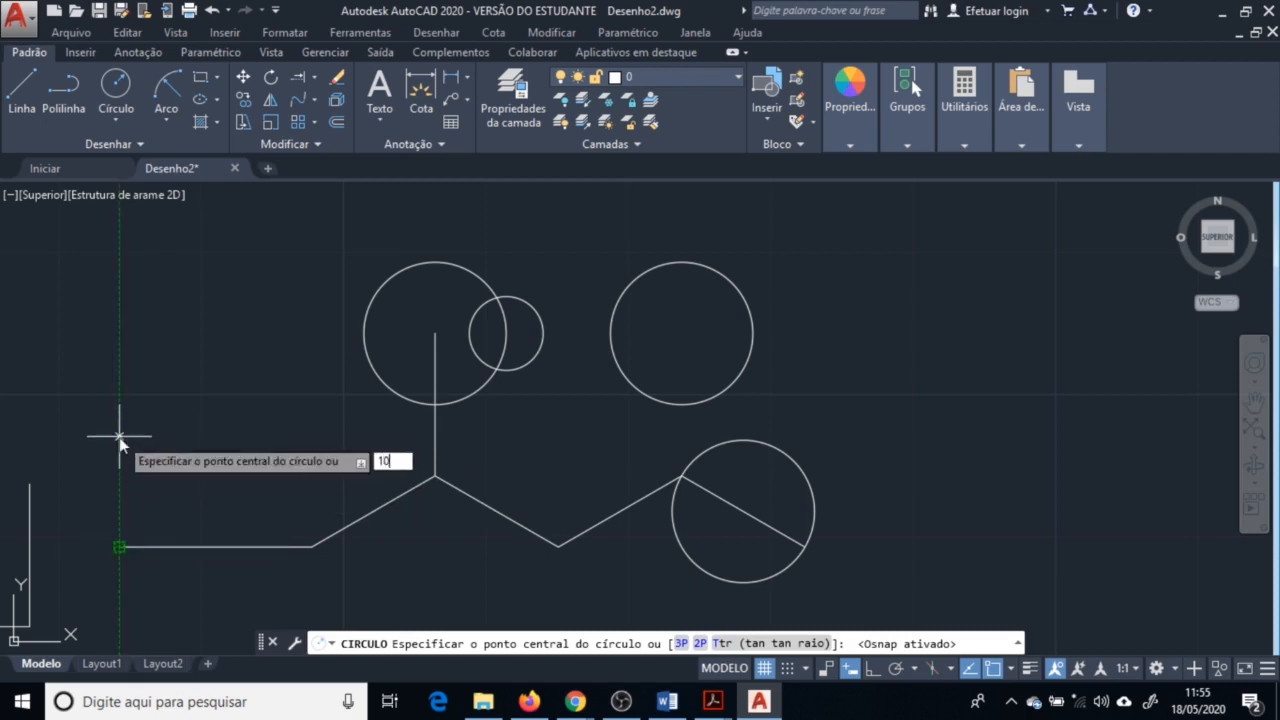
{"action": "key", "text": "Return"}
{"action": "left_click", "coordinate": [176, 391]}
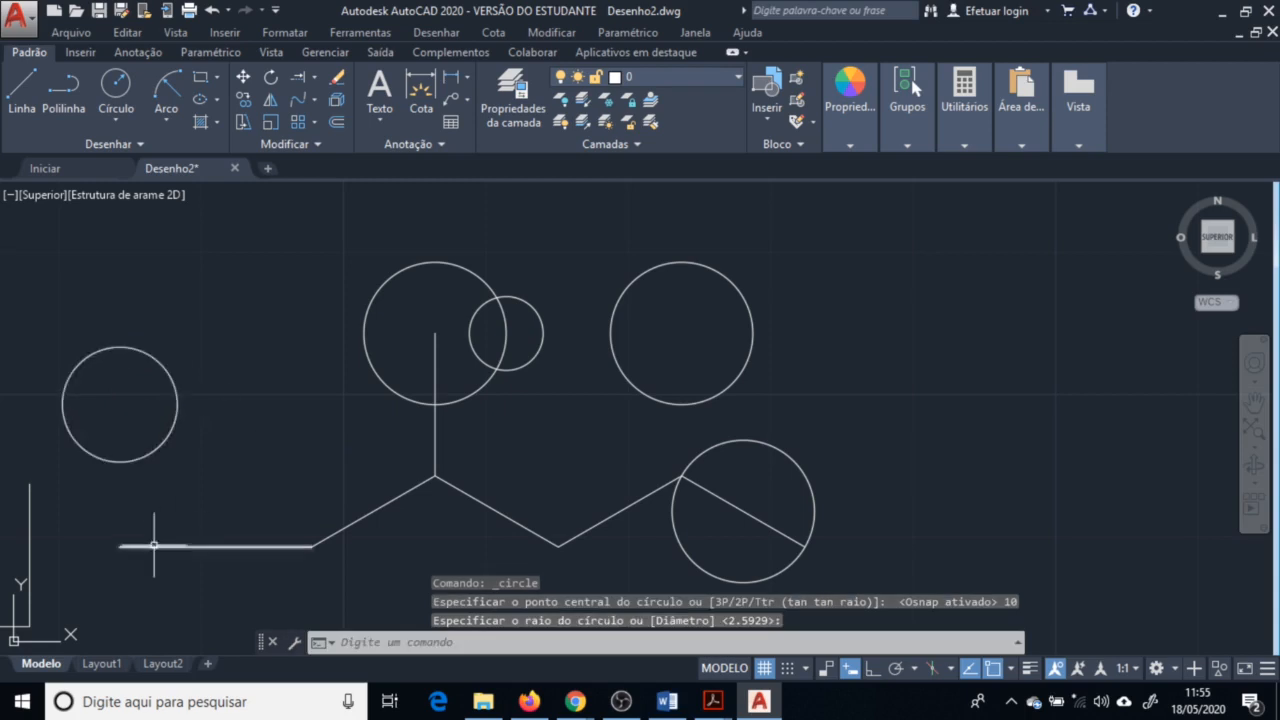
{"action": "left_click", "coordinate": [28, 92]}
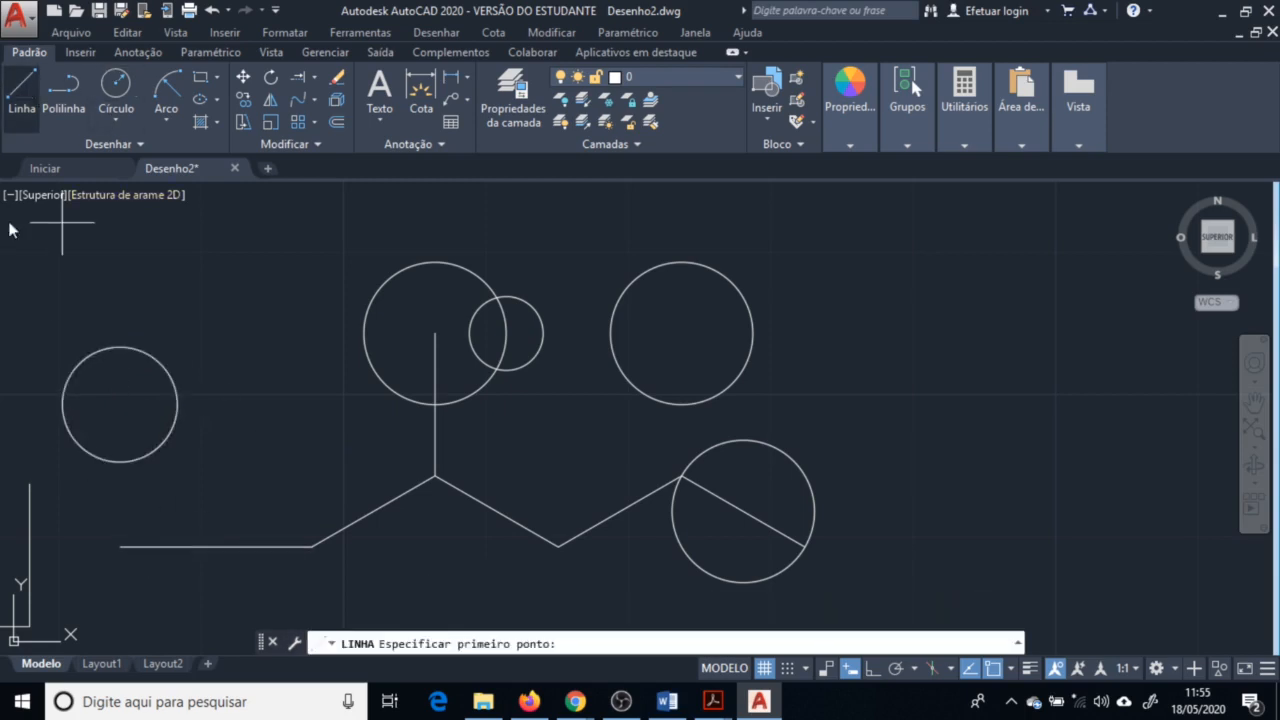
{"action": "left_click", "coordinate": [120, 404]}
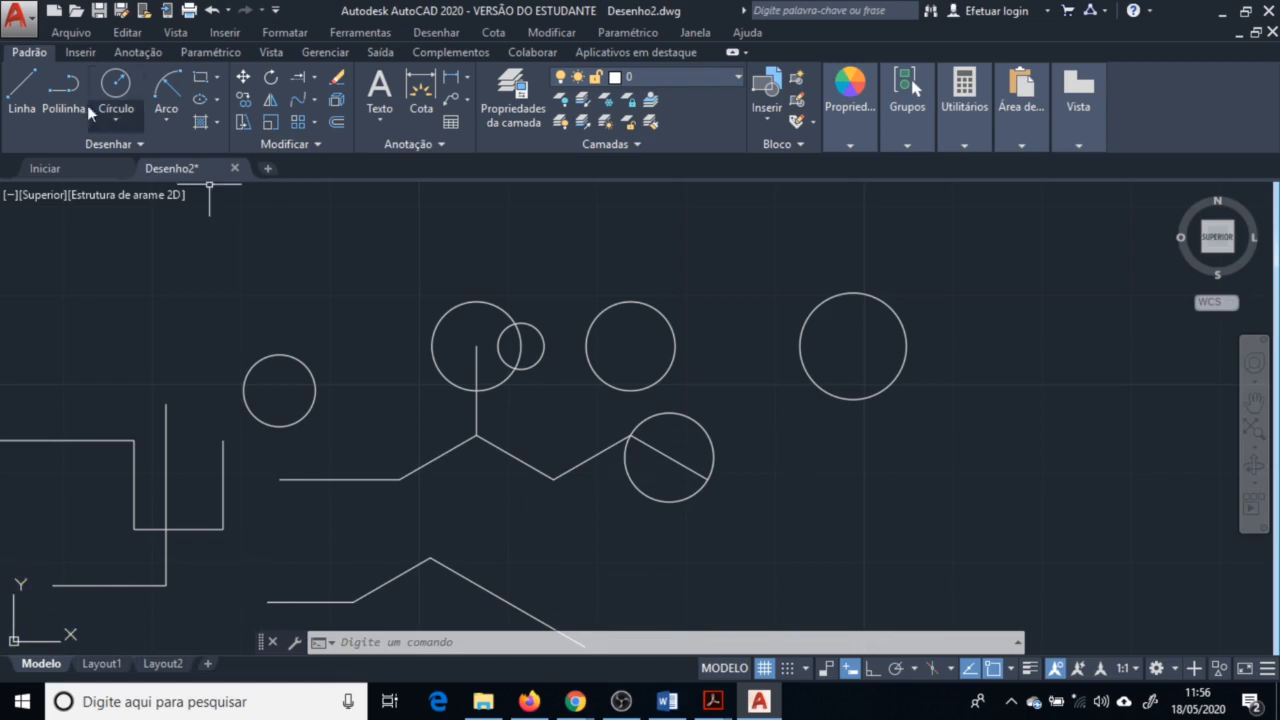
{"action": "left_click", "coordinate": [116, 88]}
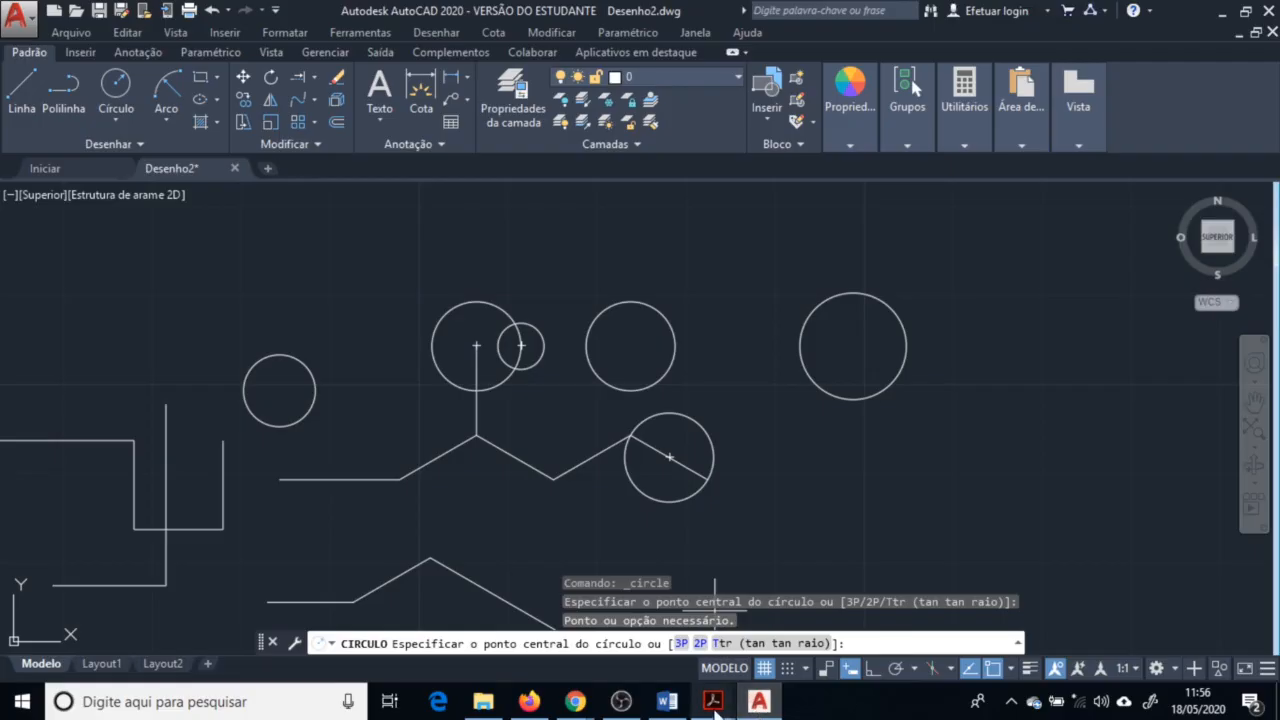
Open the exercise PDF and scroll to the second drawing sheet
{"action": "mouse_move", "coordinate": [714, 703]}
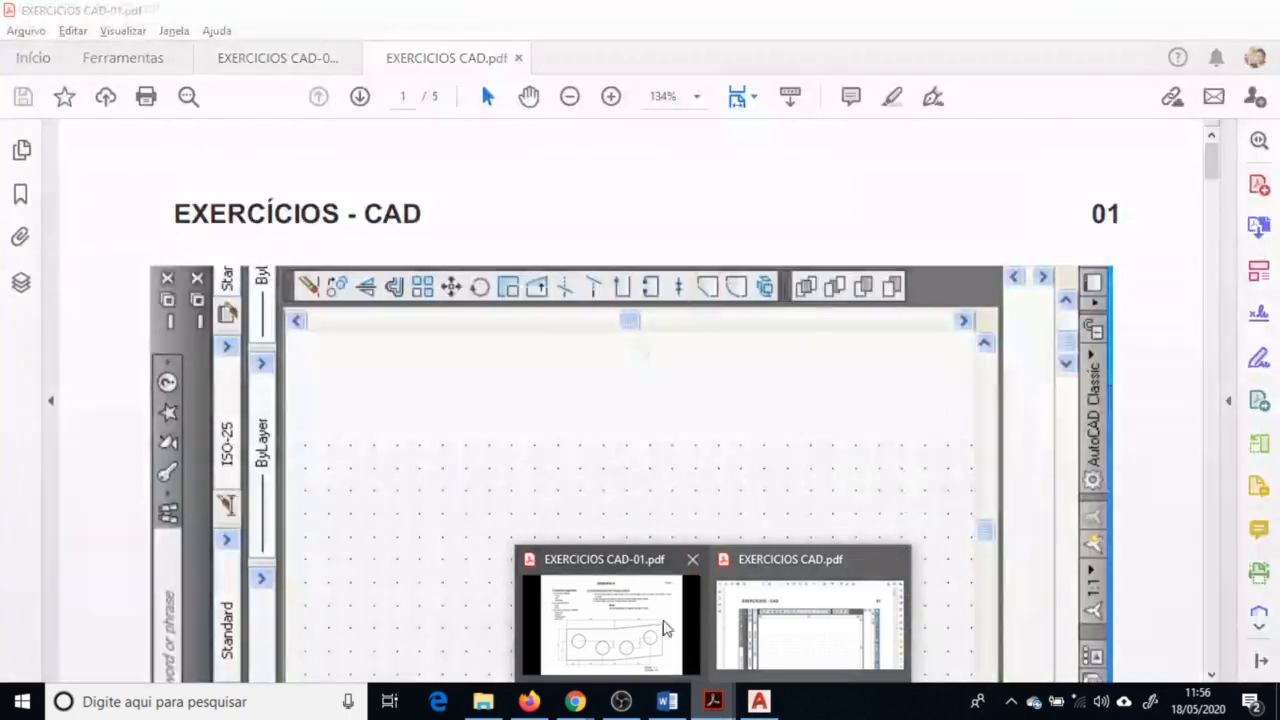
{"action": "left_click", "coordinate": [650, 622]}
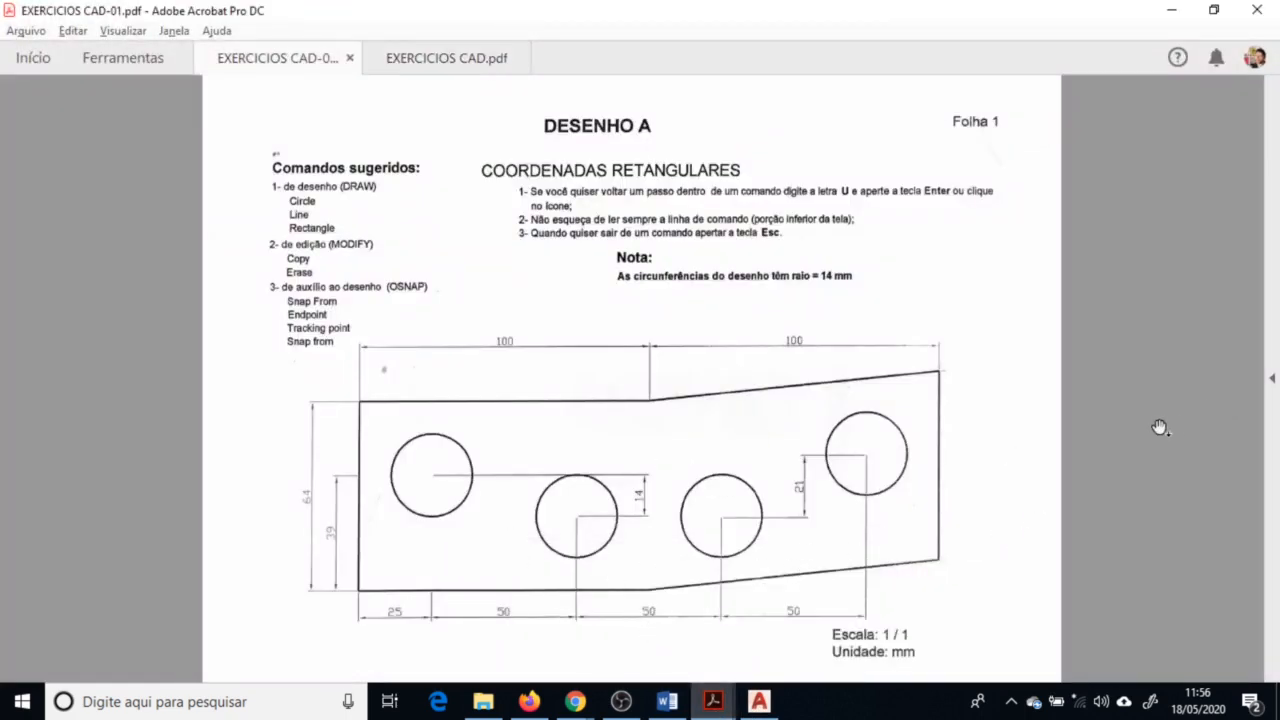
{"action": "scroll", "coordinate": [1125, 427], "scroll_direction": "down", "scroll_amount": 3}
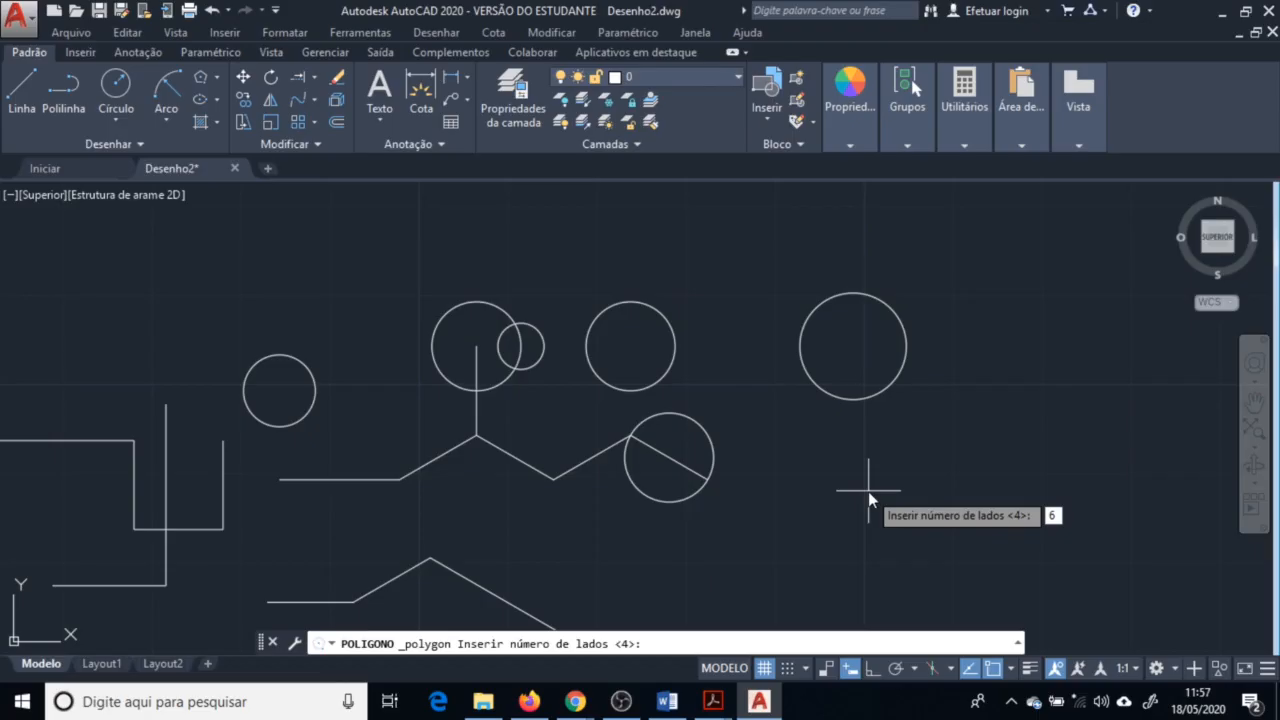
Draw a seven-sided polygon circumscribed about a circle, below the large circle on the right
{"action": "type", "text": "7"}
{"action": "key", "text": "Return"}
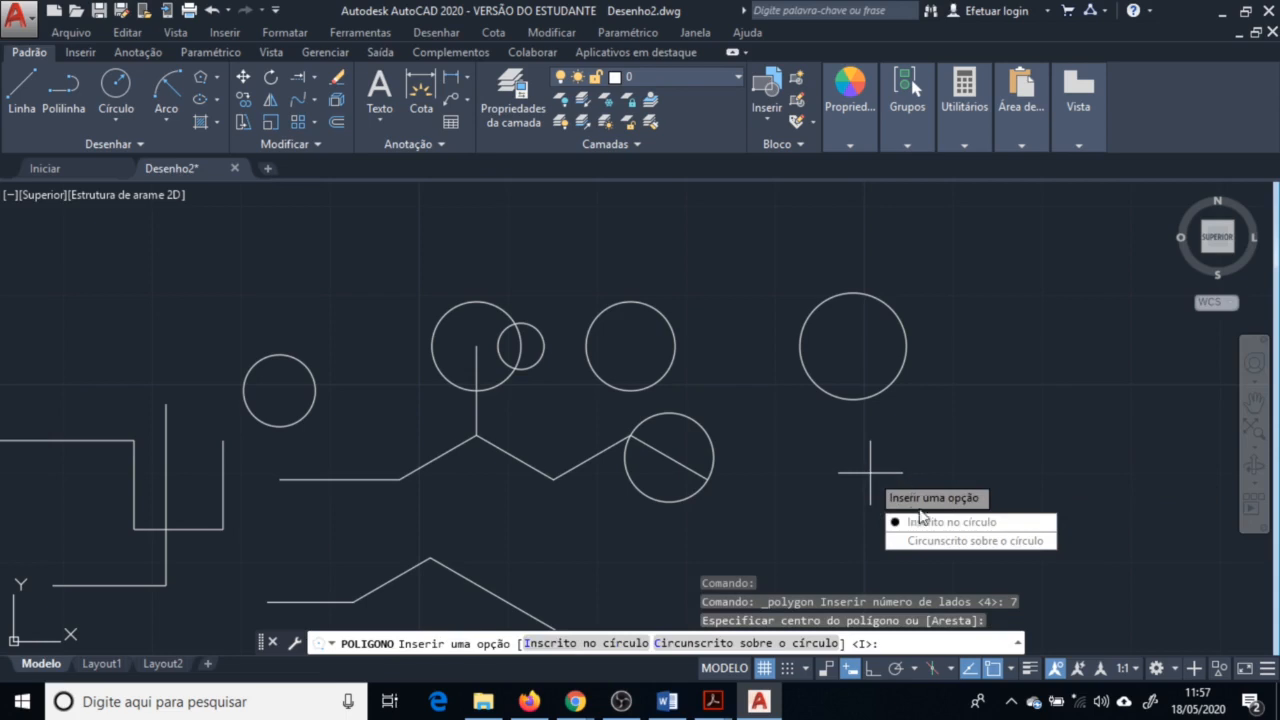
{"action": "left_click", "coordinate": [955, 540]}
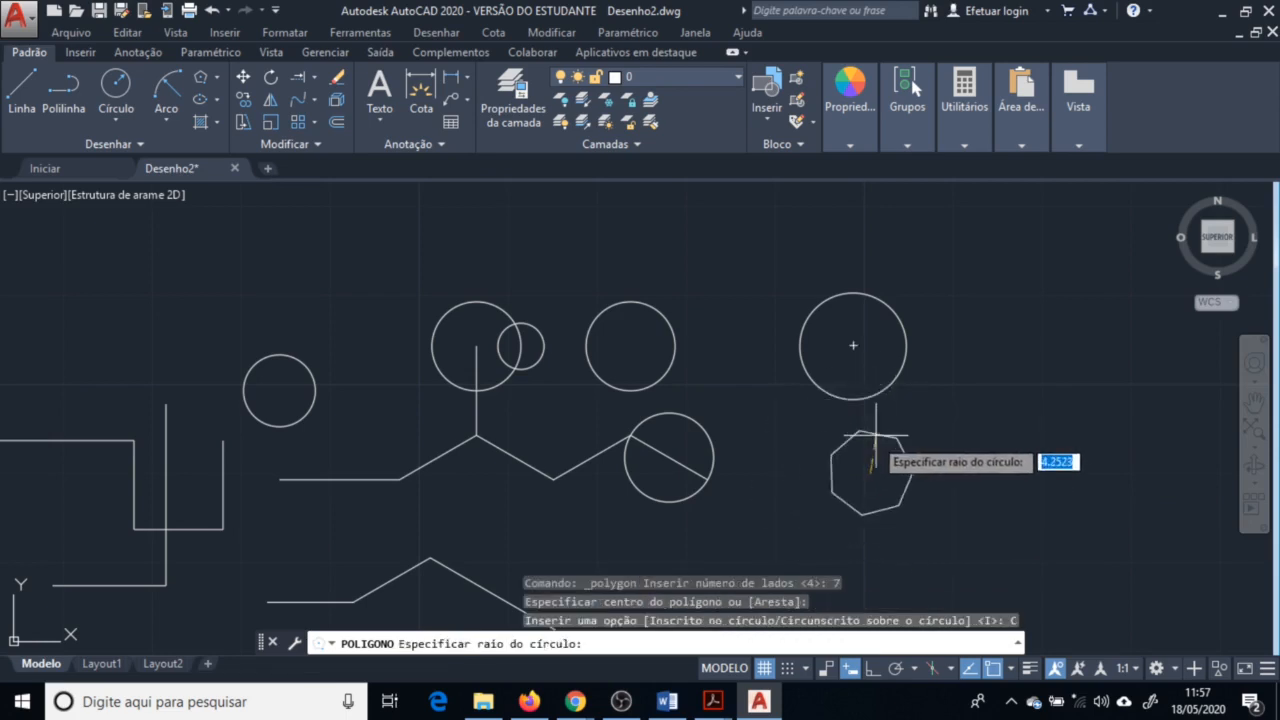
{"action": "left_click", "coordinate": [875, 436]}
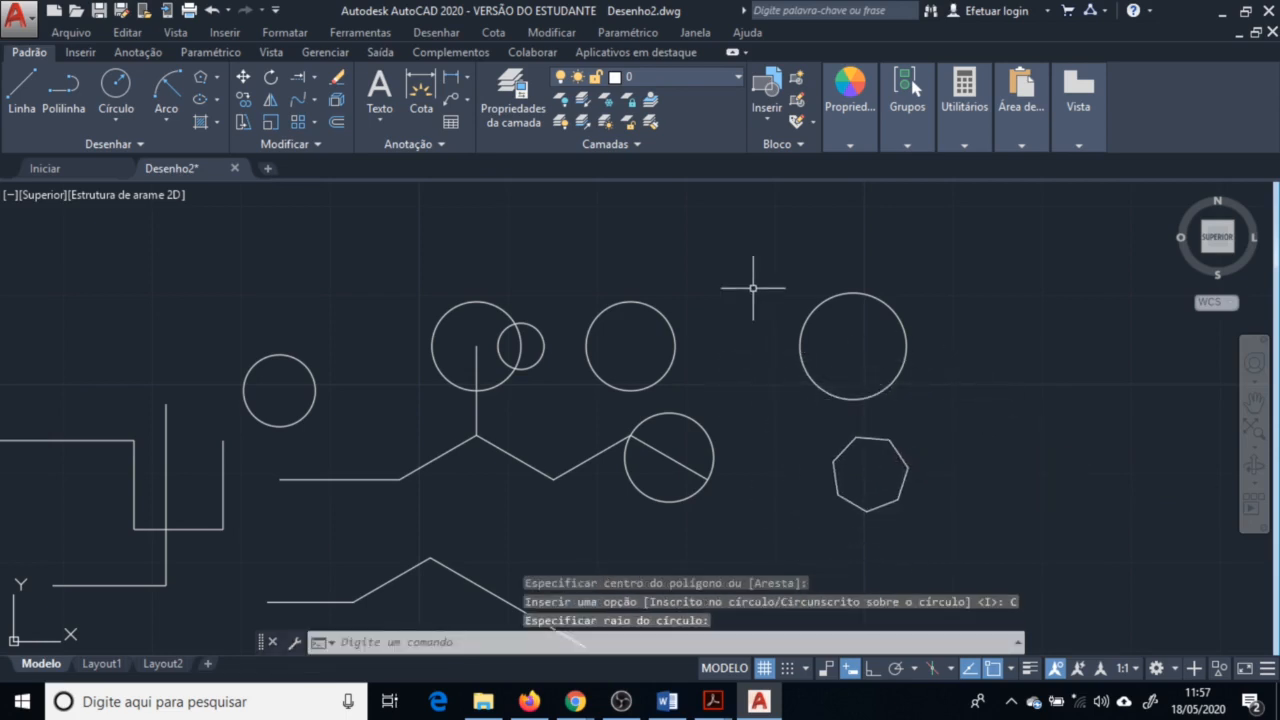
Draw a seven-sided polygon by its edge, with Ortho on, placing a horizontal edge above the large right circle
{"action": "key", "text": "Return"}
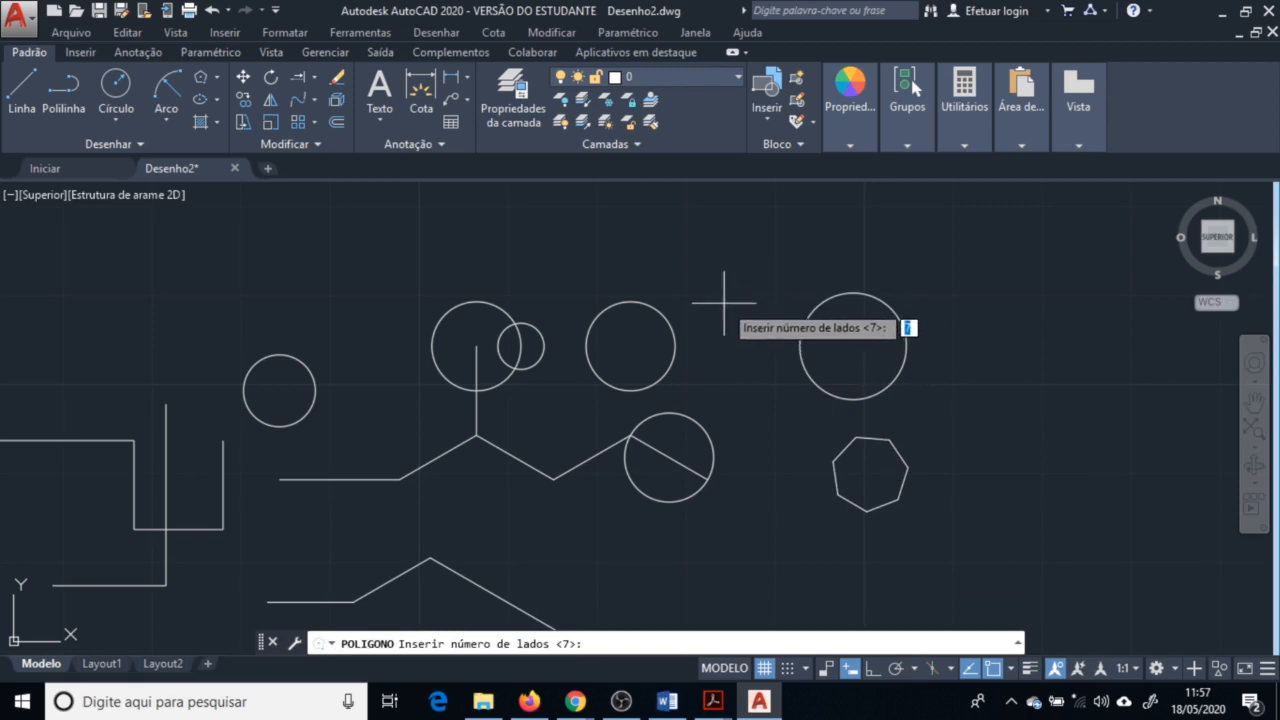
{"action": "key", "text": "Return"}
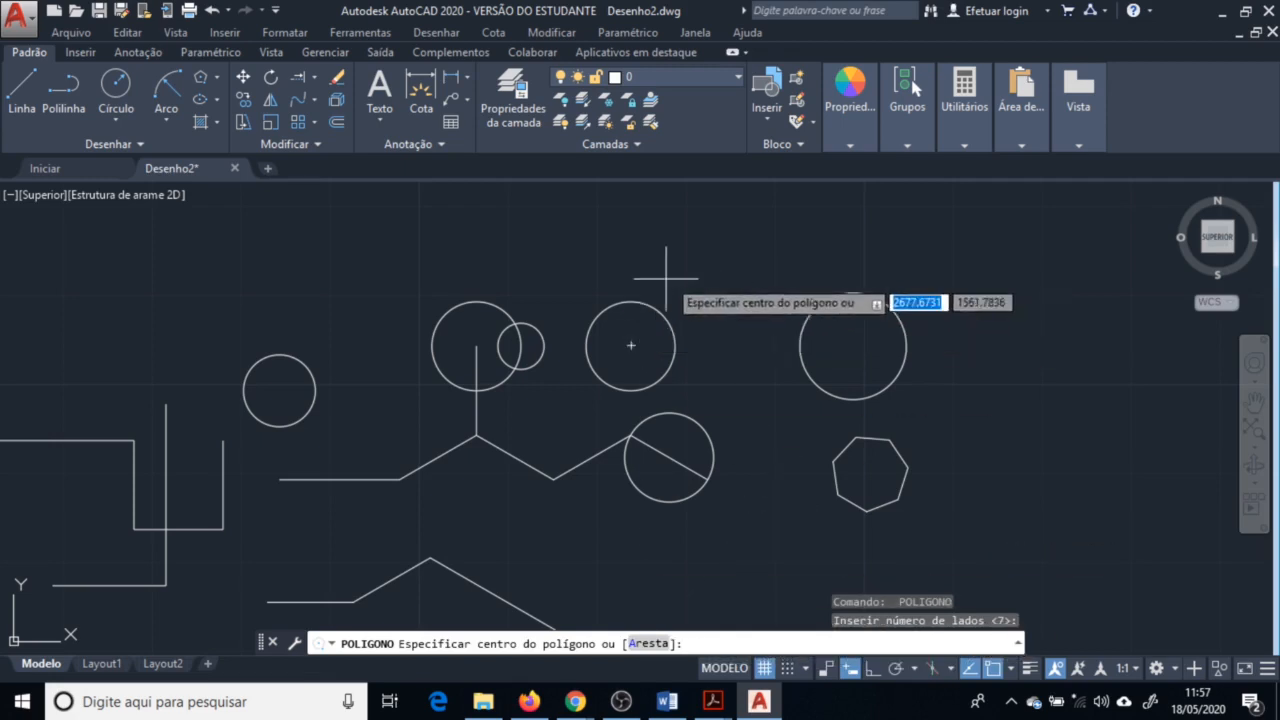
{"action": "key", "text": "Down"}
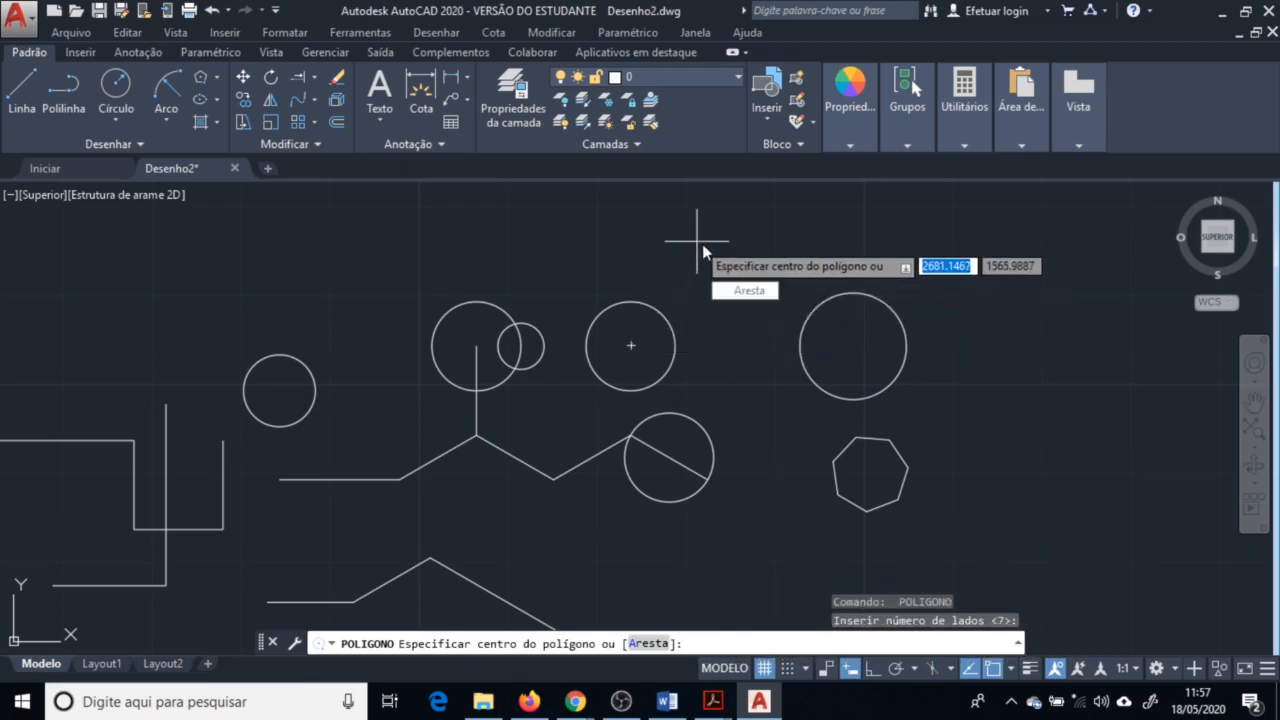
{"action": "left_click", "coordinate": [751, 298]}
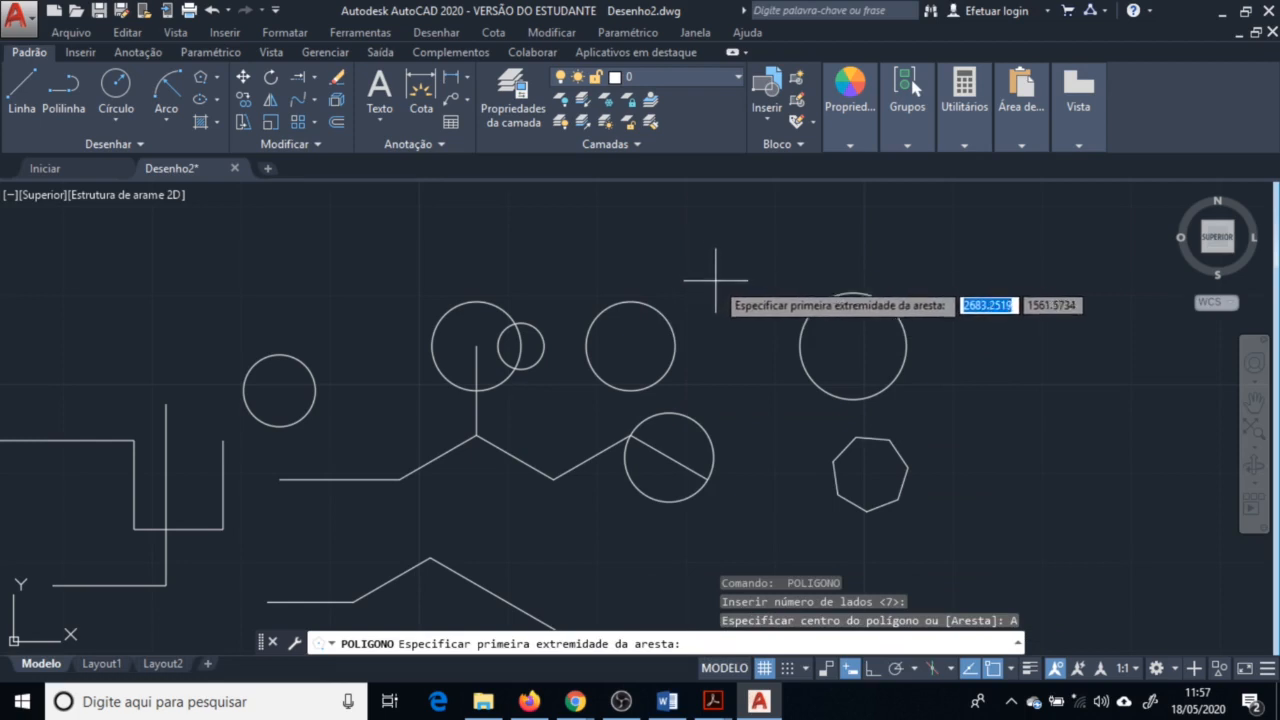
{"action": "left_click", "coordinate": [706, 281]}
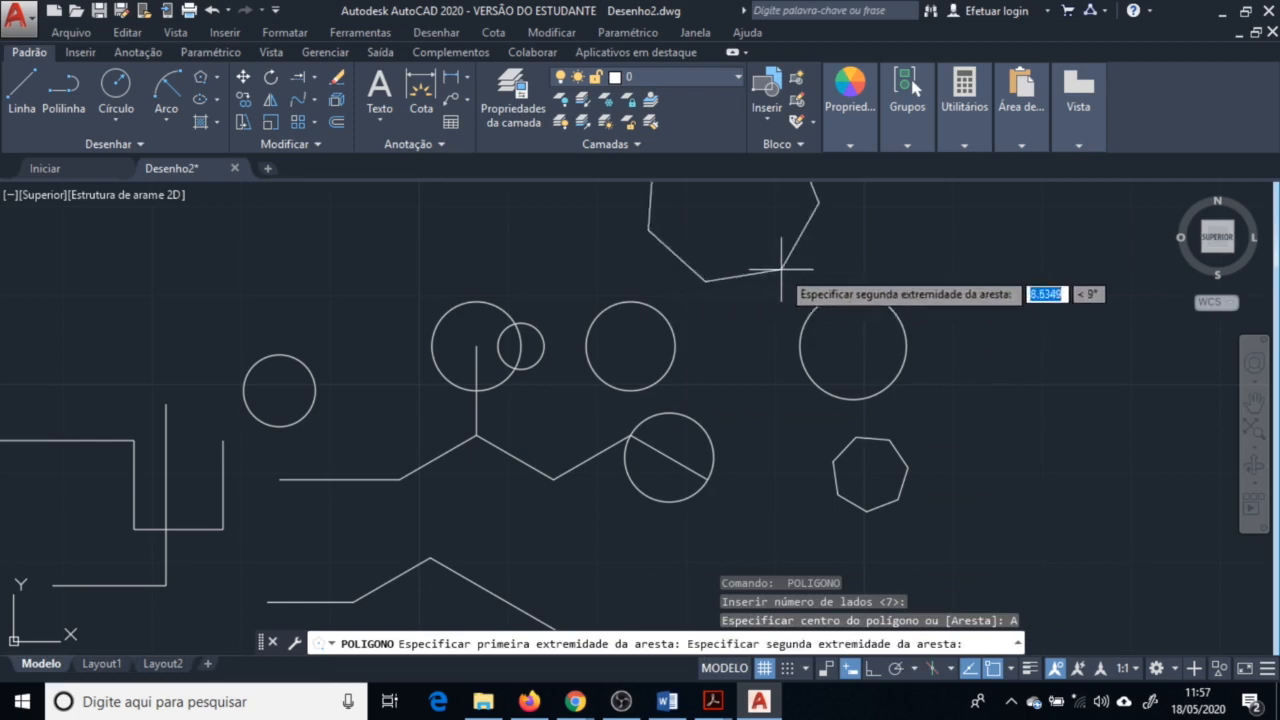
{"action": "left_click", "coordinate": [855, 675]}
{"action": "left_click", "coordinate": [870, 672]}
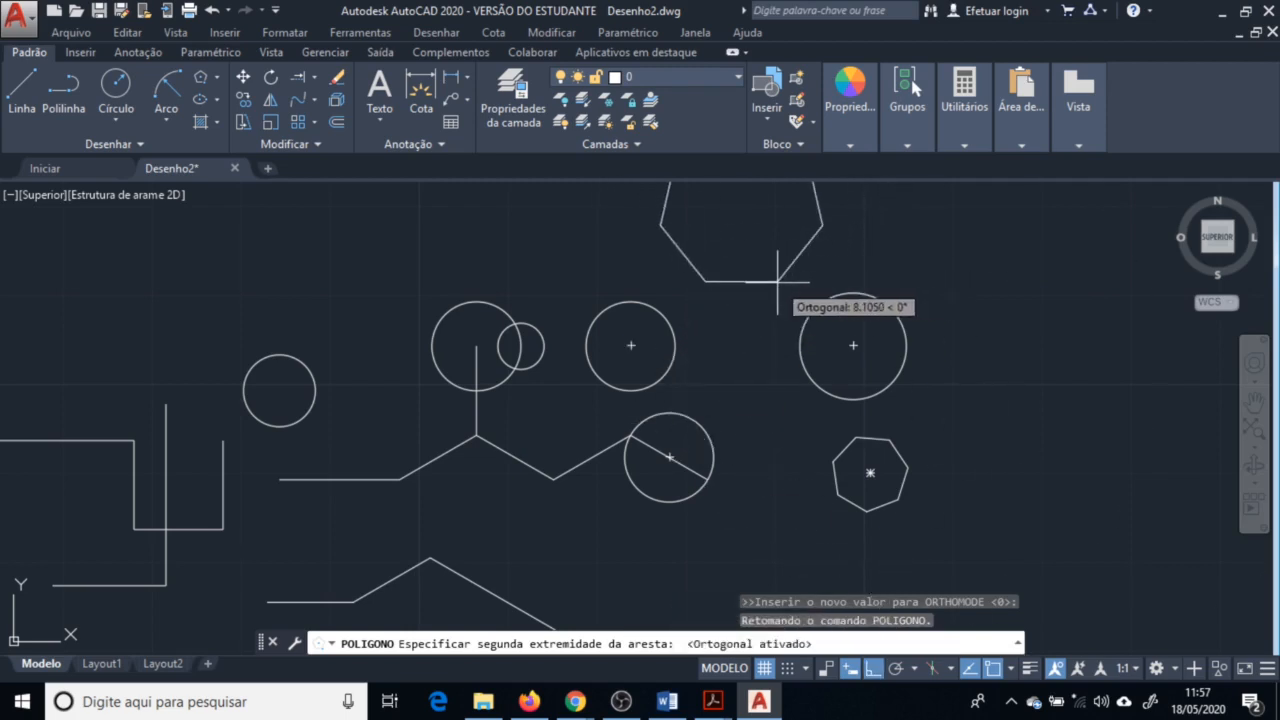
{"action": "left_click", "coordinate": [778, 282]}
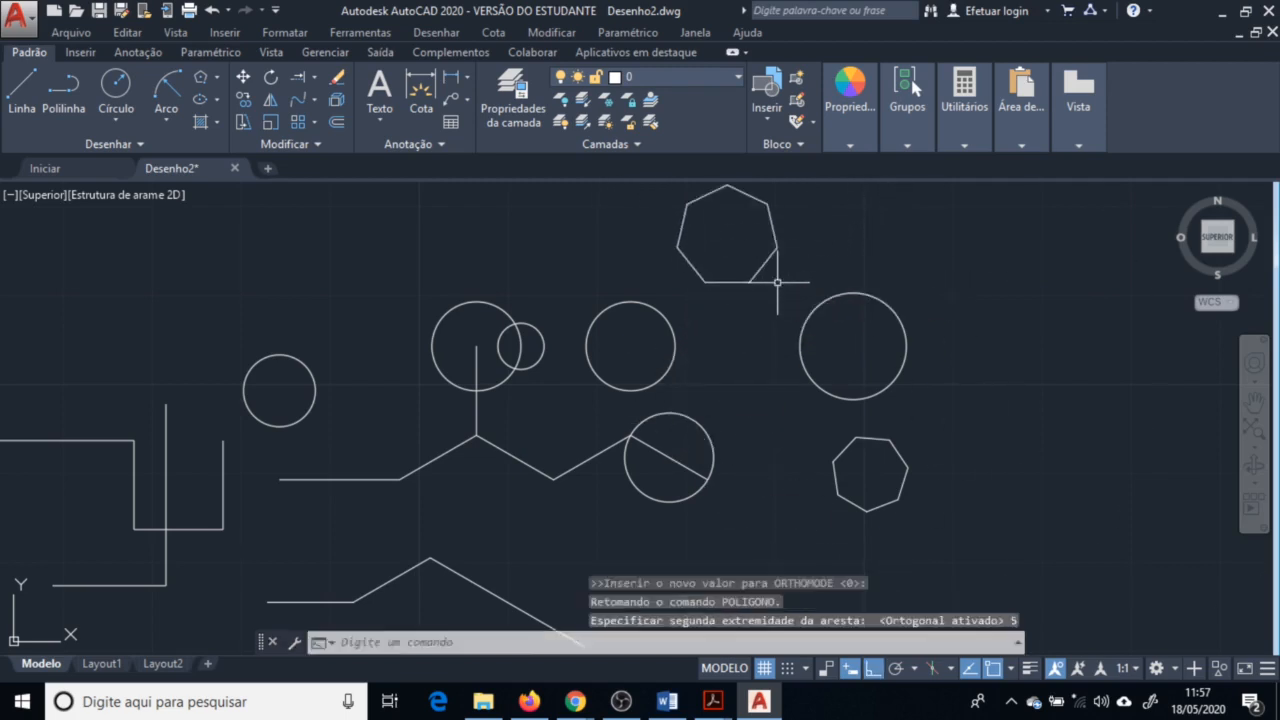
Switch to the exercise PDF and scroll through the following drawing sheets to review the next exercises
{"action": "key", "text": "alt+Tab"}
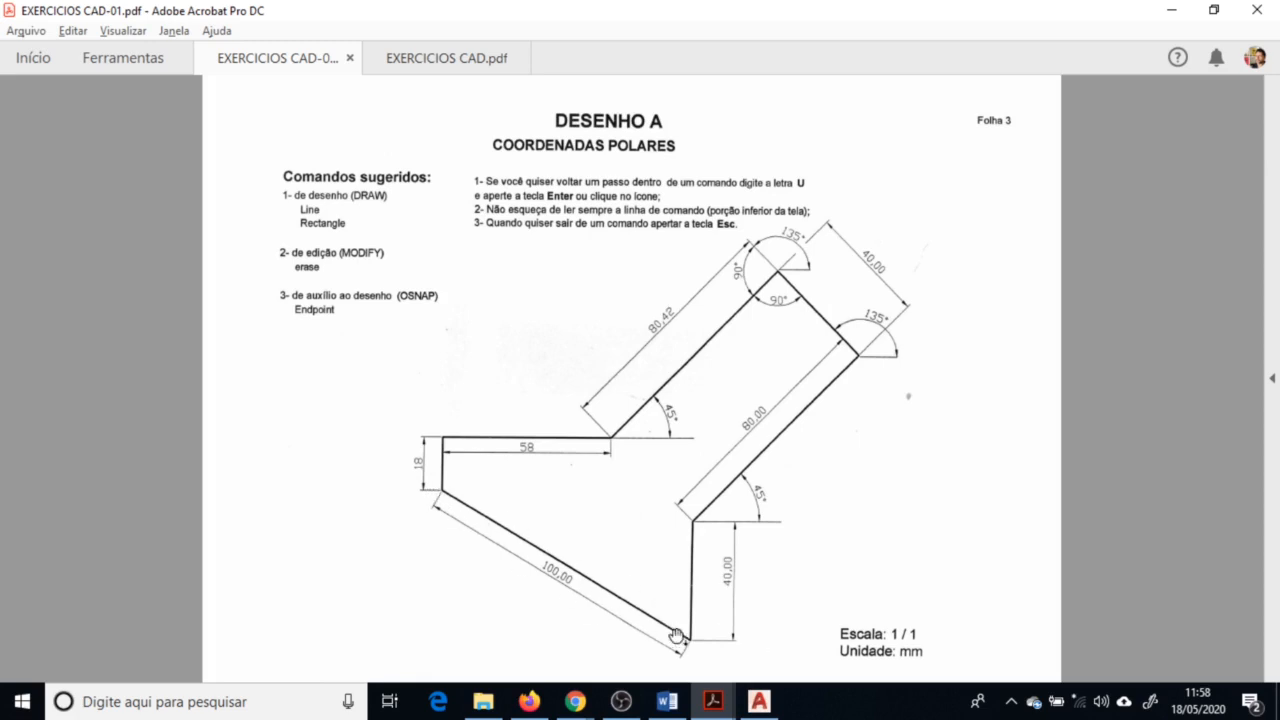
{"action": "scroll", "coordinate": [599, 611], "scroll_direction": "down", "scroll_amount": 2}
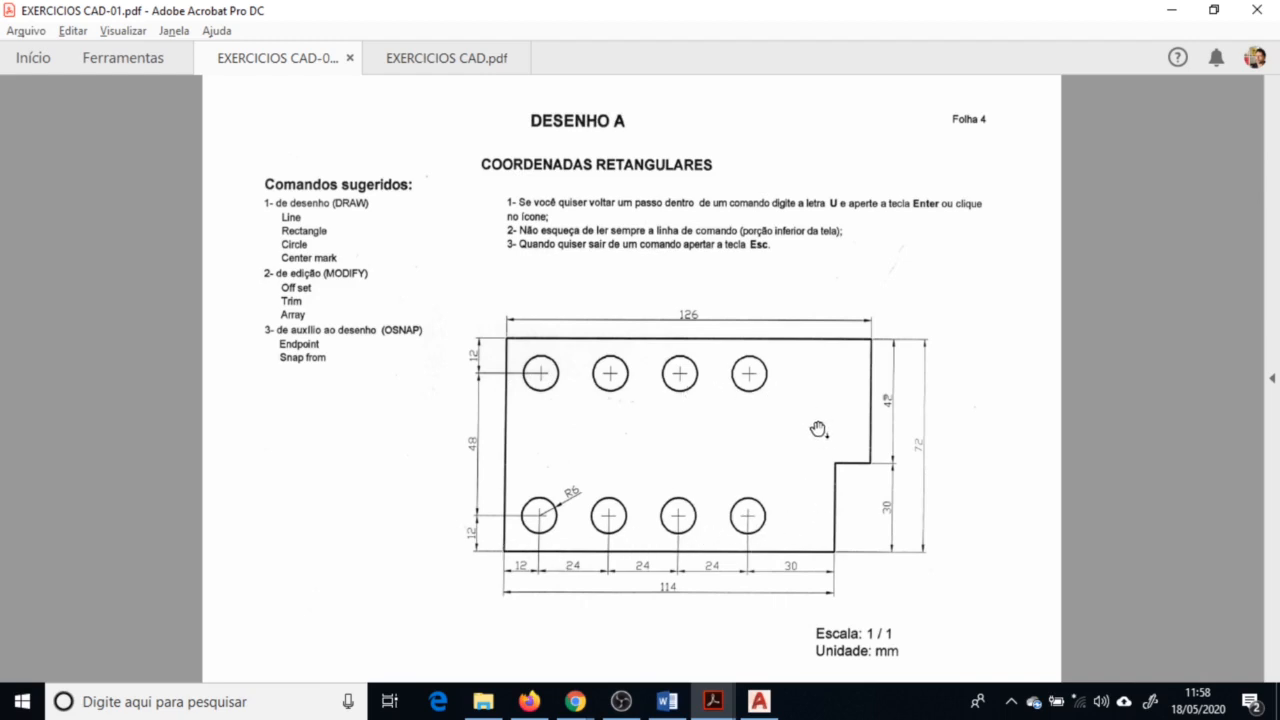
{"action": "scroll", "coordinate": [757, 398], "scroll_direction": "down", "scroll_amount": 2}
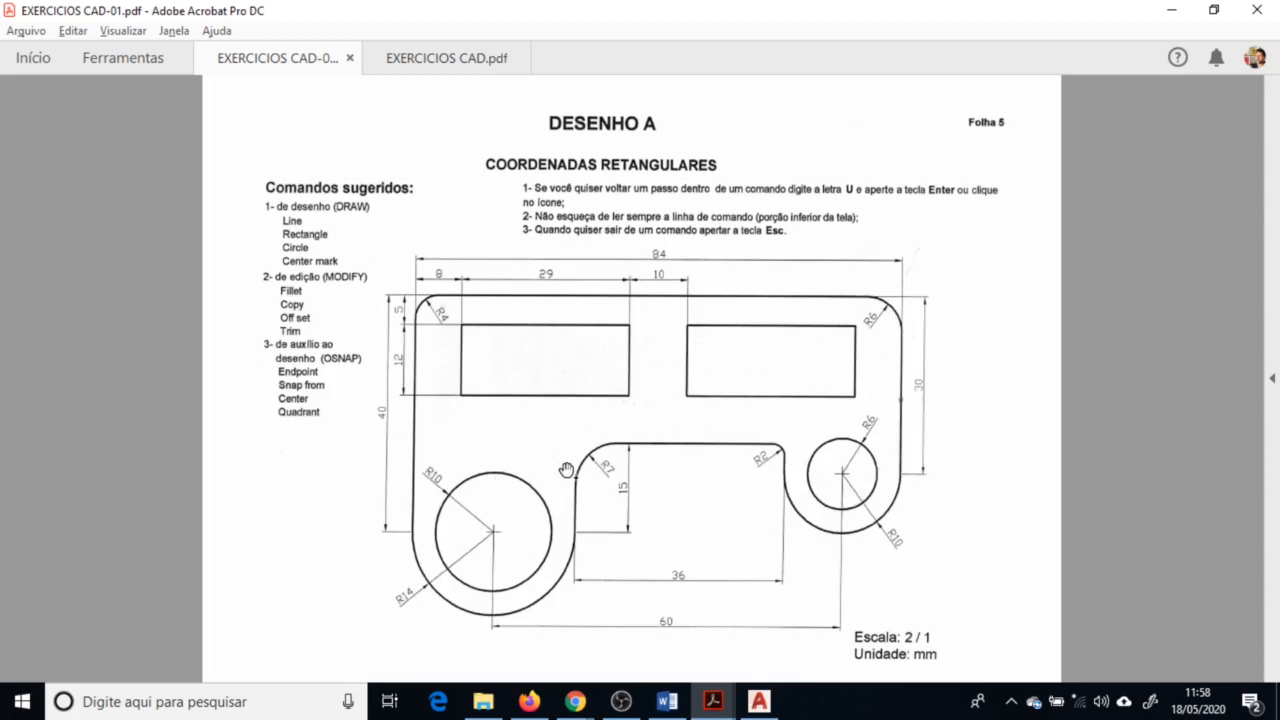
{"action": "scroll", "coordinate": [567, 470], "scroll_direction": "down", "scroll_amount": 1}
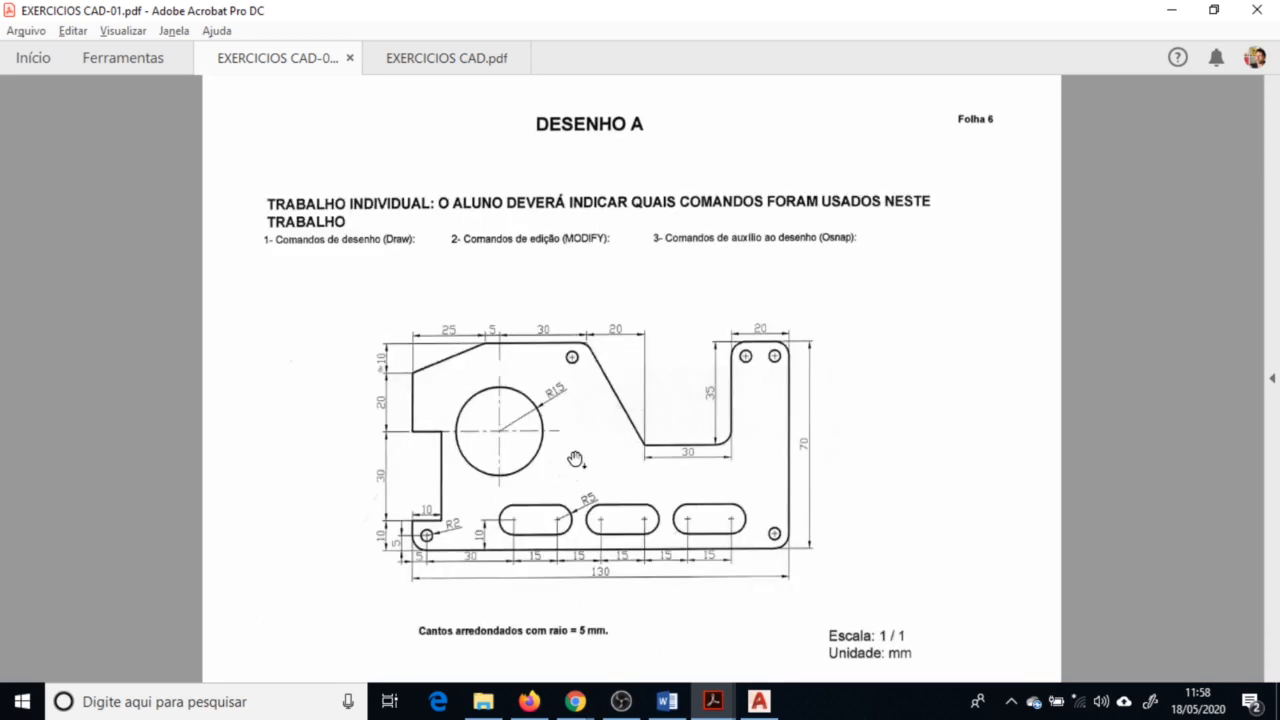